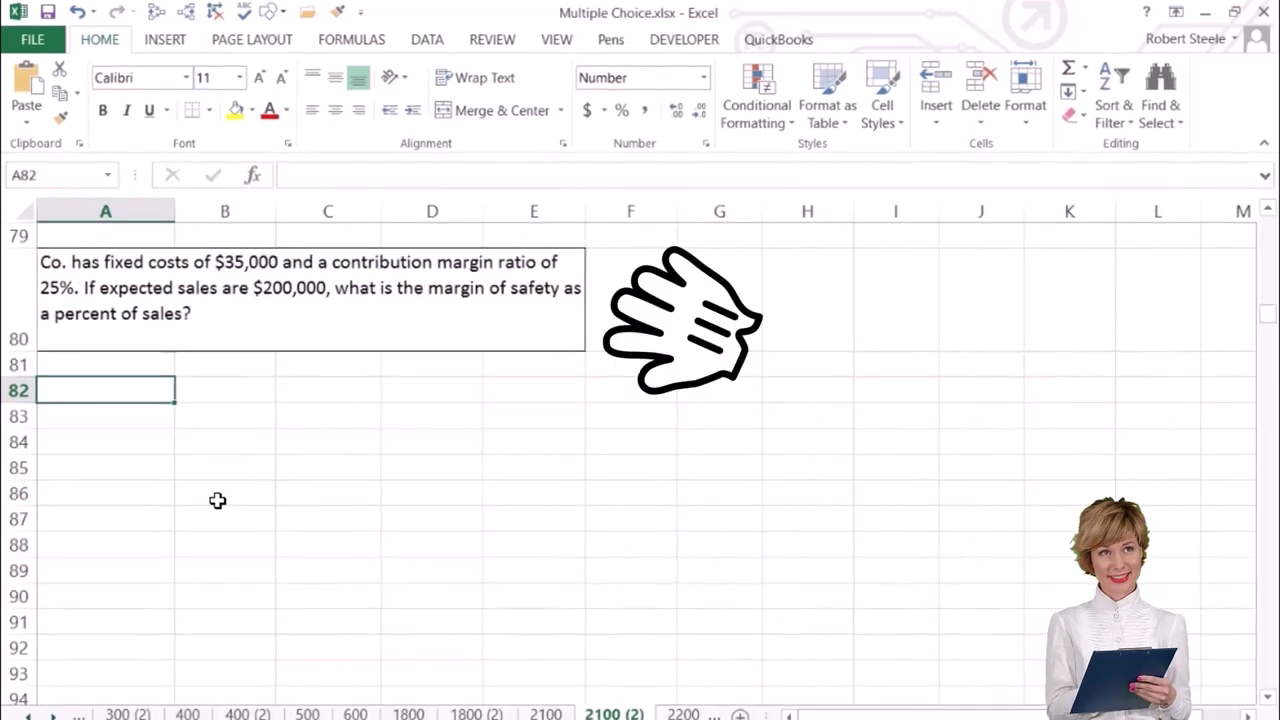
Enter the heading "Margin of safety:" in A82 with the indented labels "Sales" and "Break even" in A83 and A84.
type("Margin of safety")
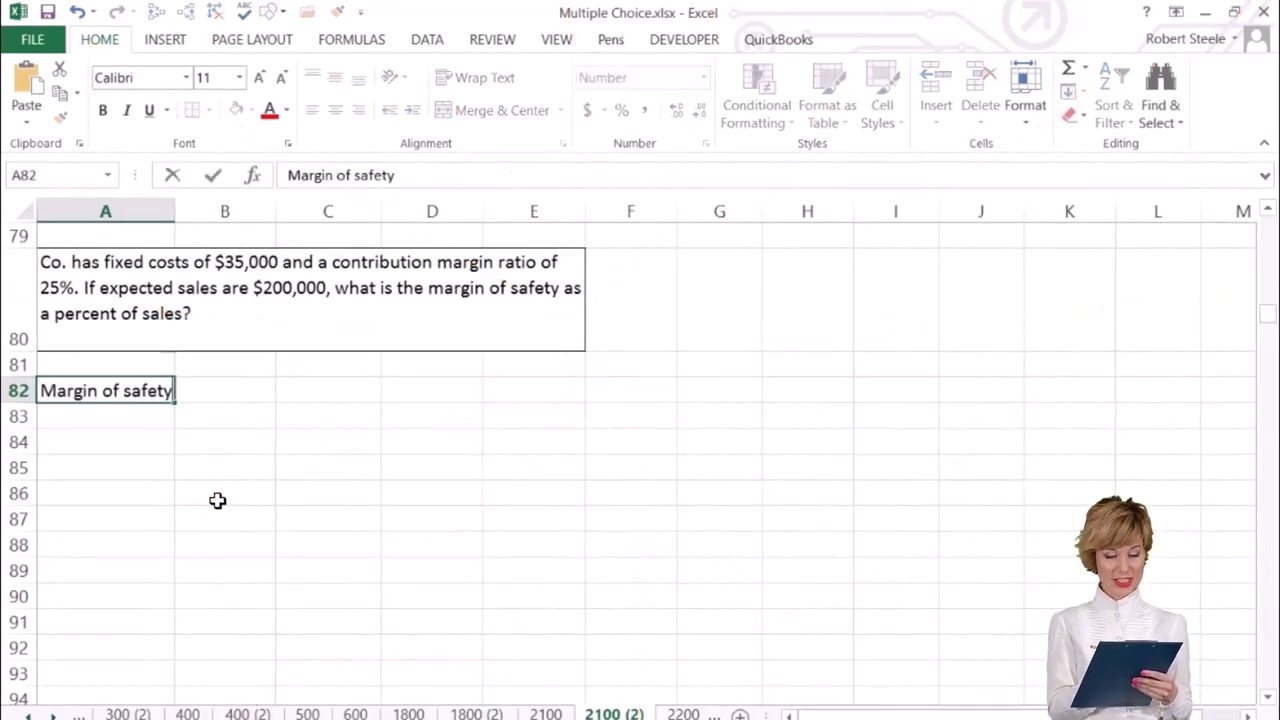
type(":")
key("Return")
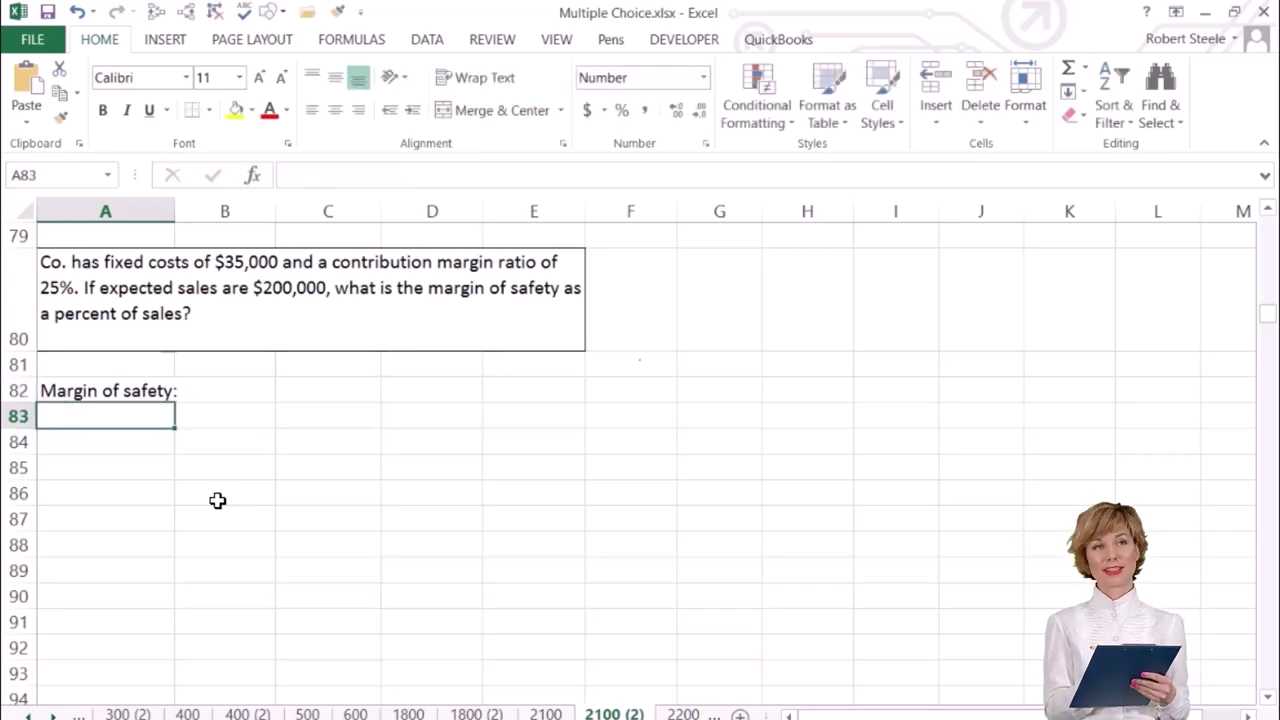
type("Sales")
key("Return")
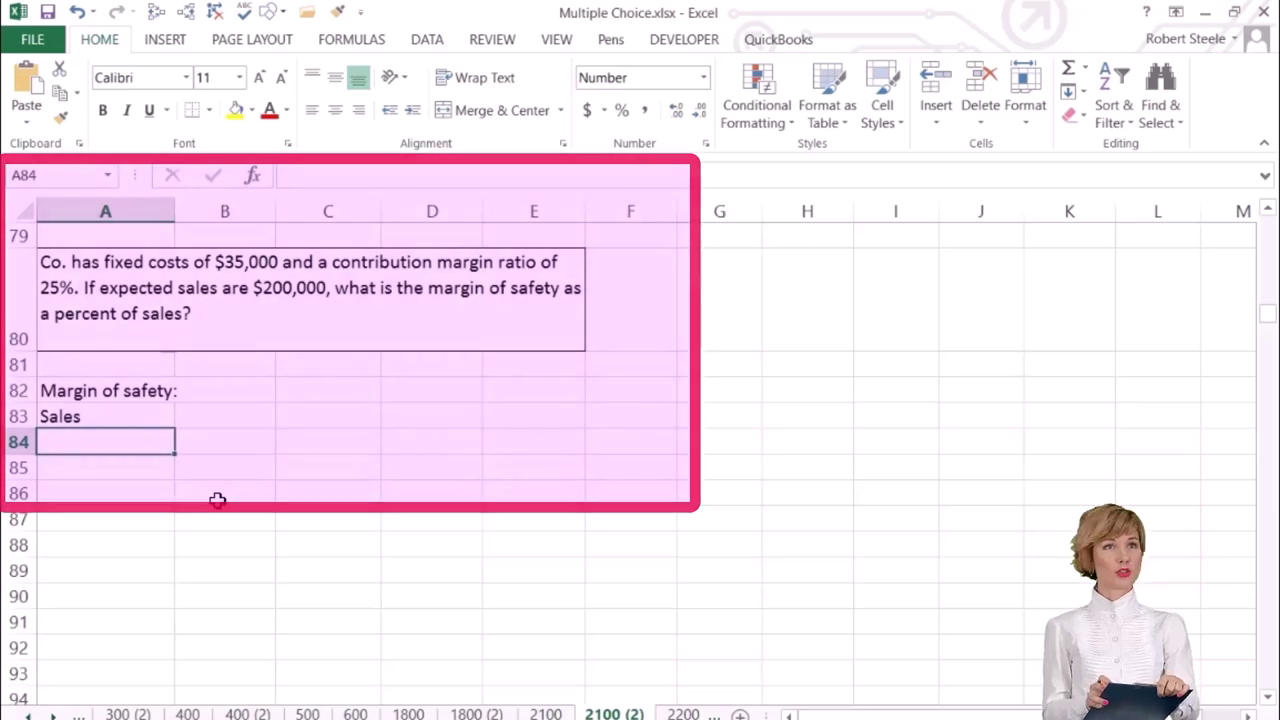
type("Break even")
key("Return")
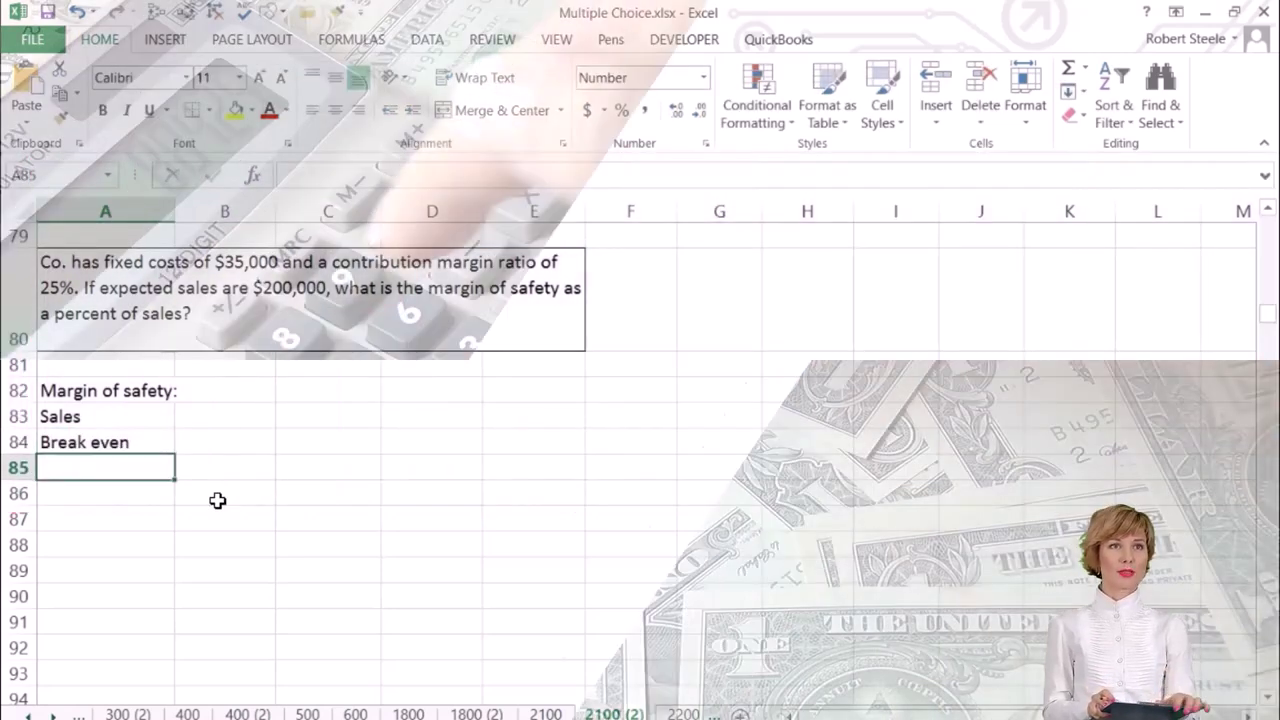
left_click_drag(100, 416, 120, 436)
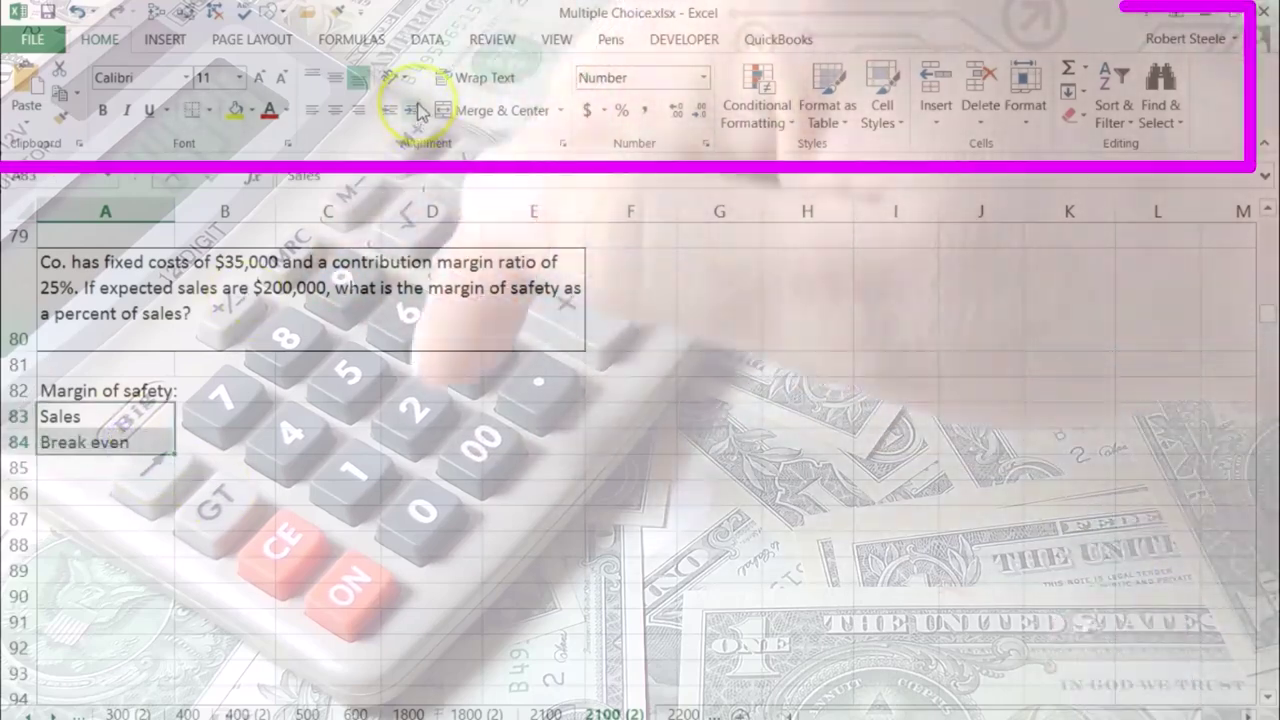
left_click(411, 110)
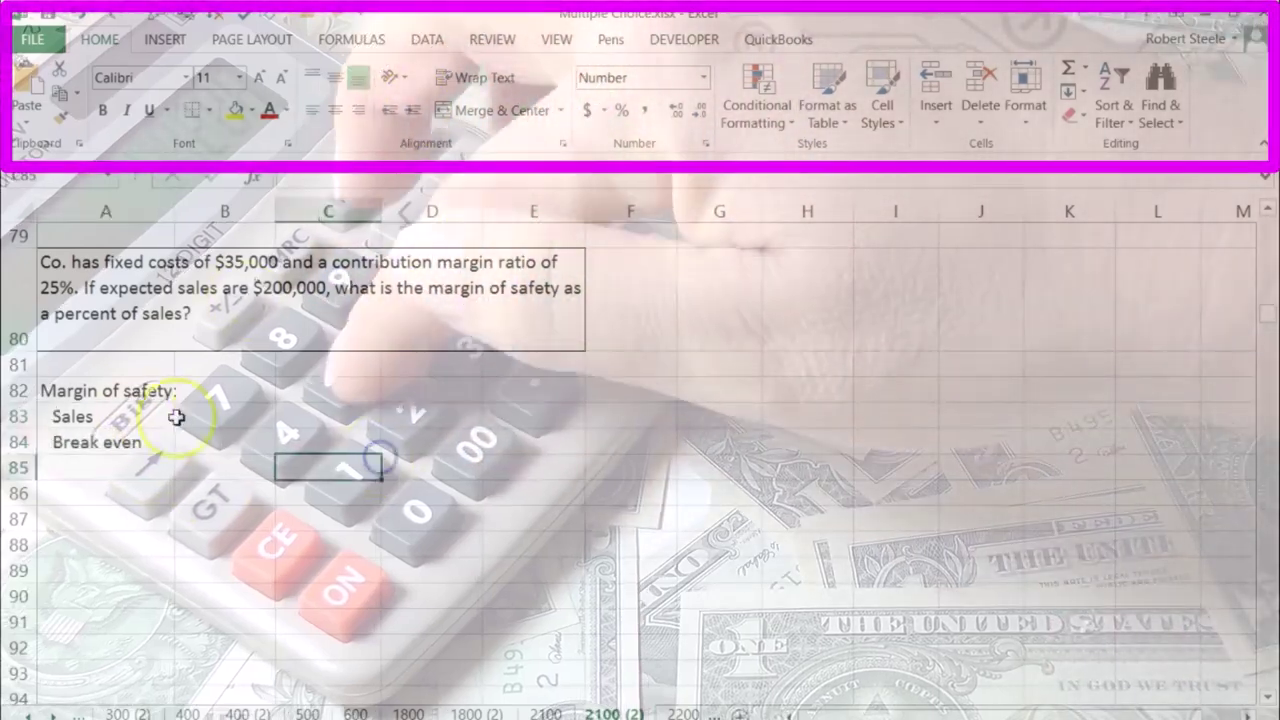
Enter 200000 as the sales amount in B83.
left_click(206, 417)
type("2")
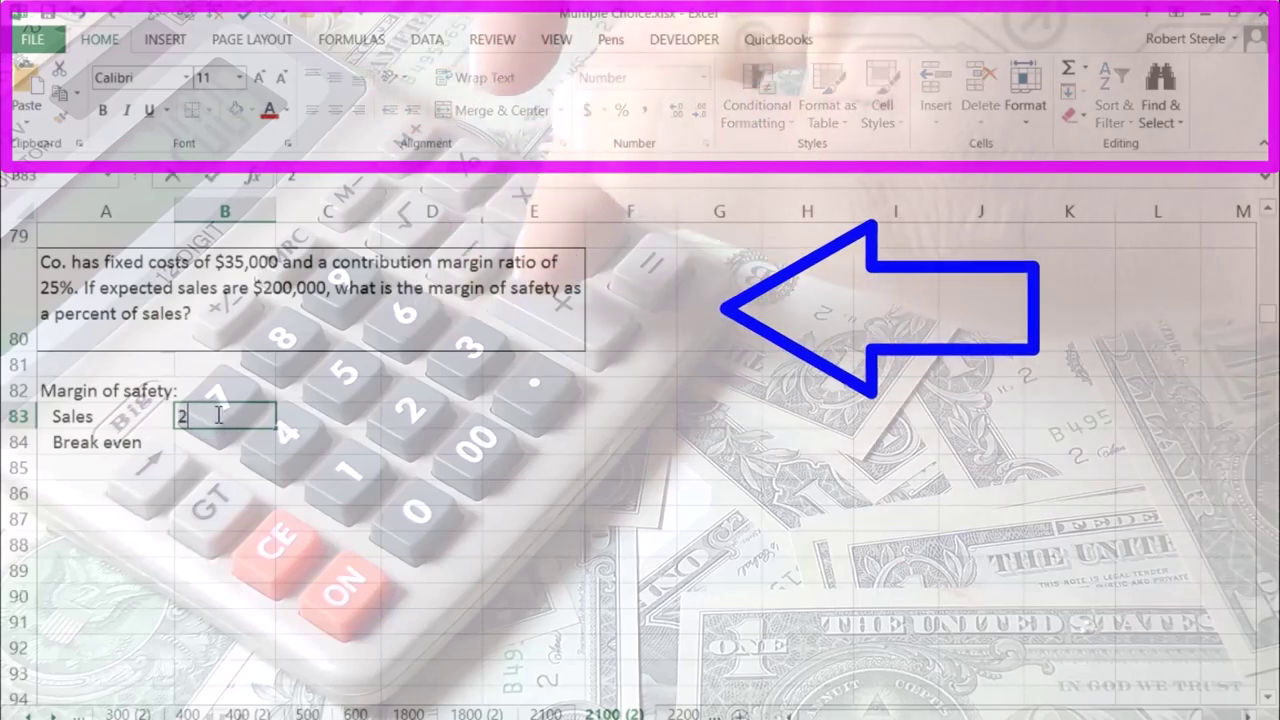
type("00000")
key("ctrl+Return")
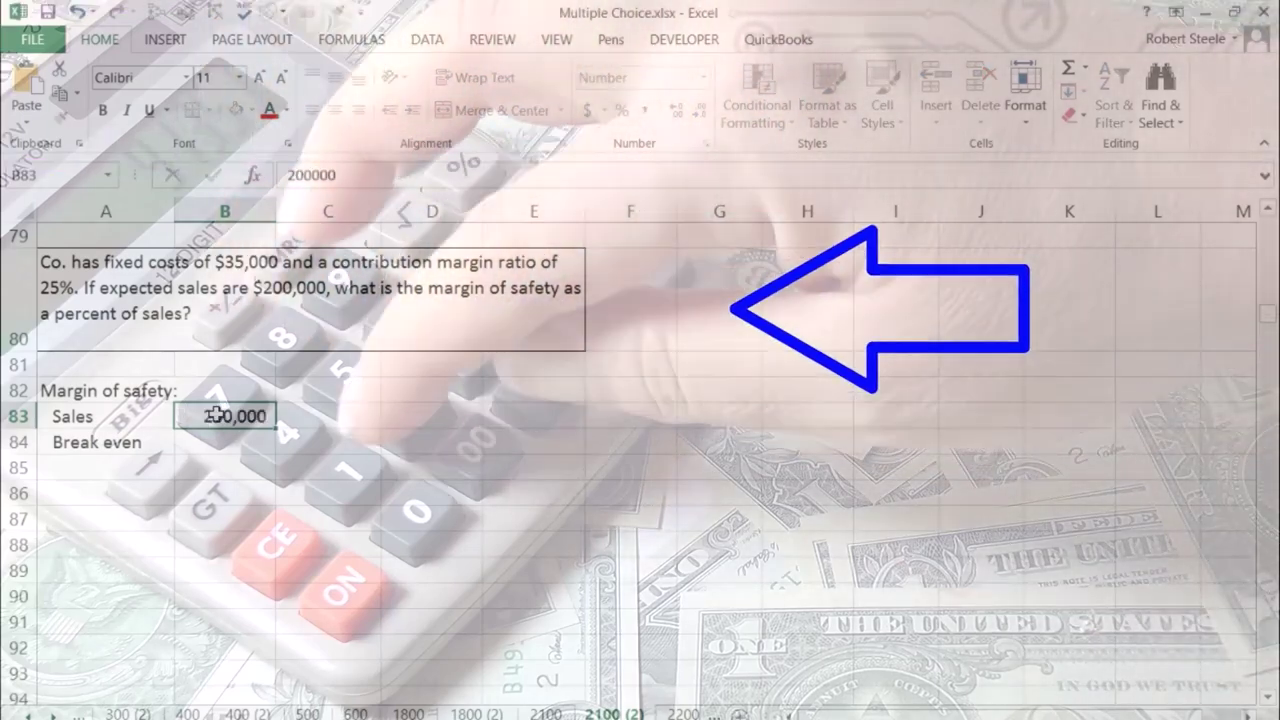
Fill the empty Break even amount cell B84 with green.
right_click(243, 440)
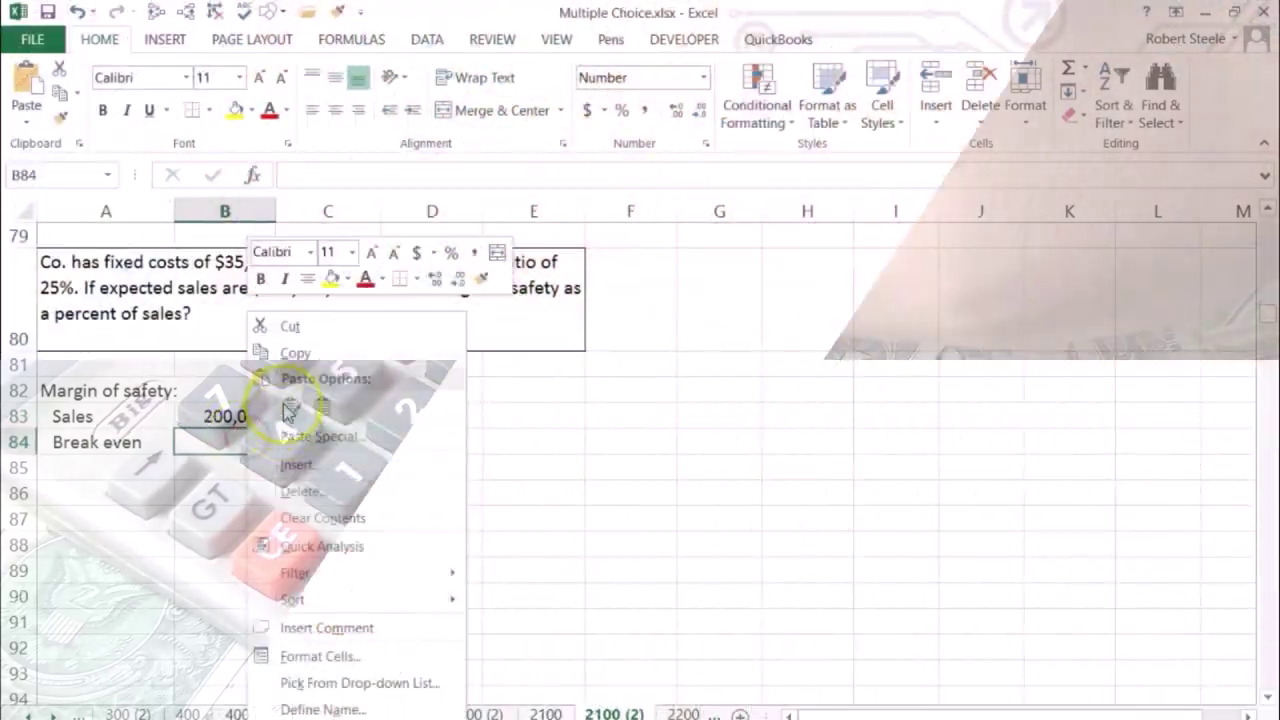
left_click(347, 279)
left_click(396, 449)
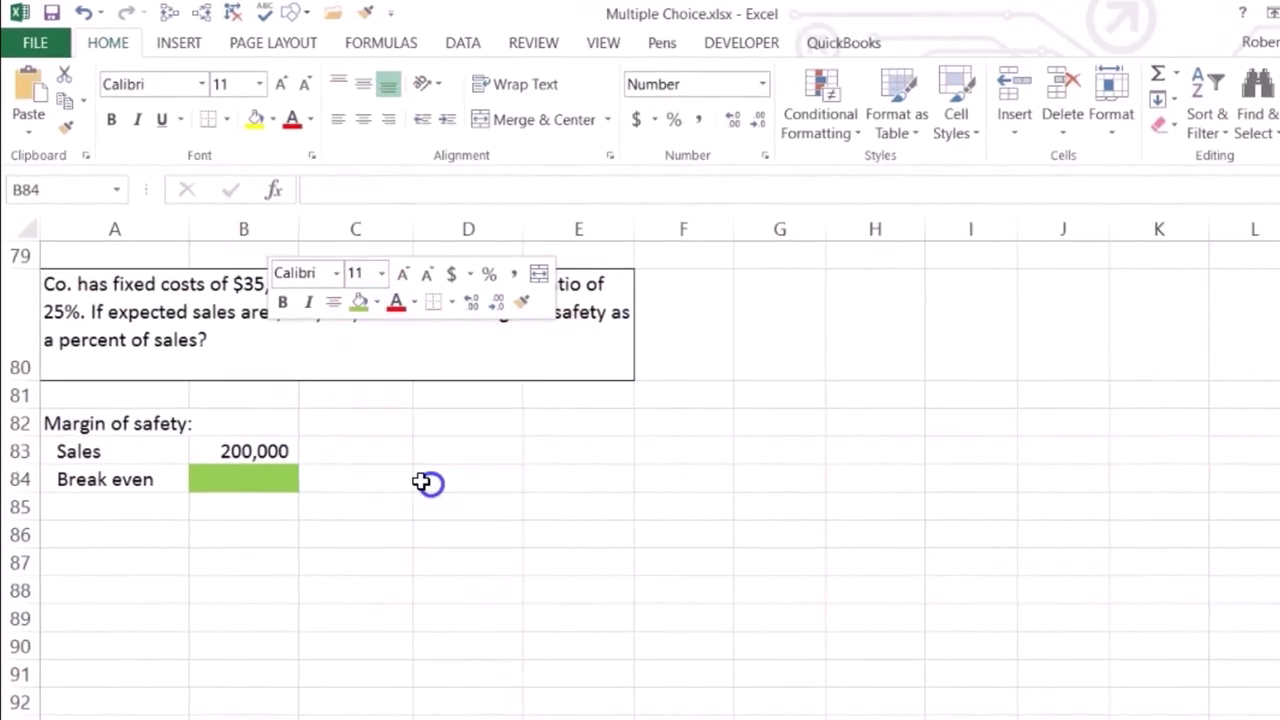
left_click(262, 500)
Add the label "Margin of safety" in A85 and indent it two levels.
left_click(141, 508)
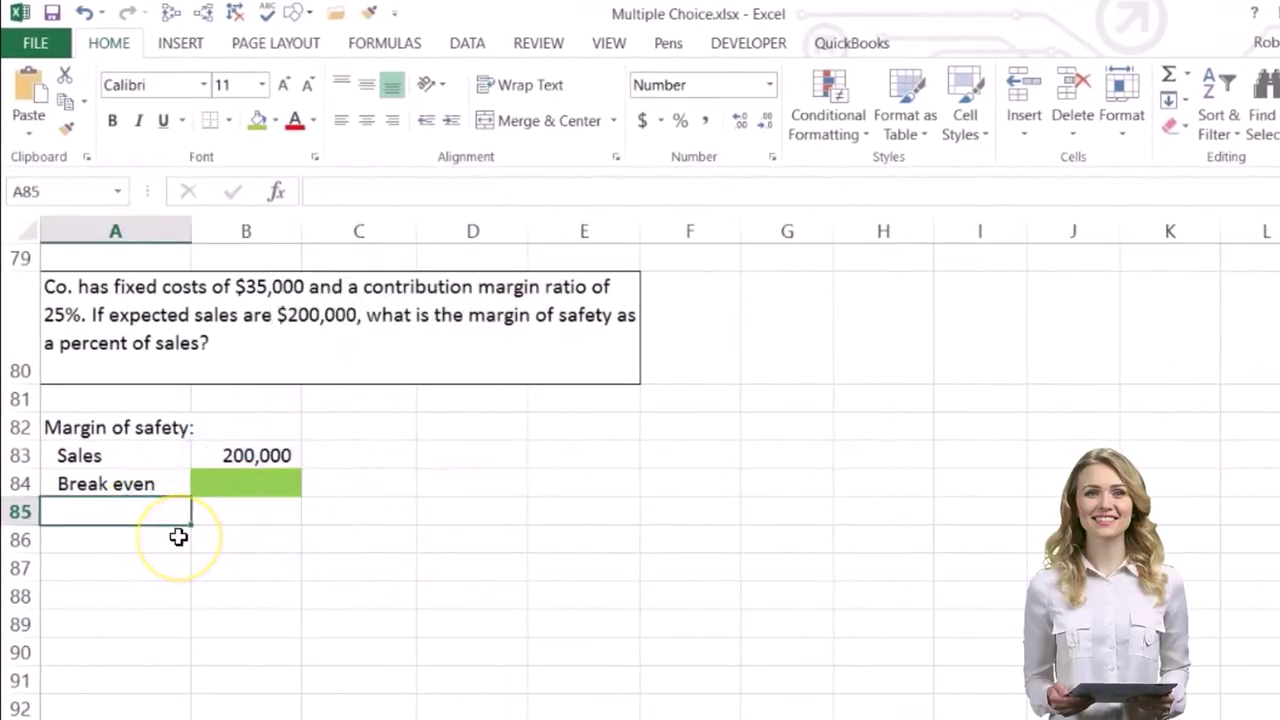
type("Margin of safety")
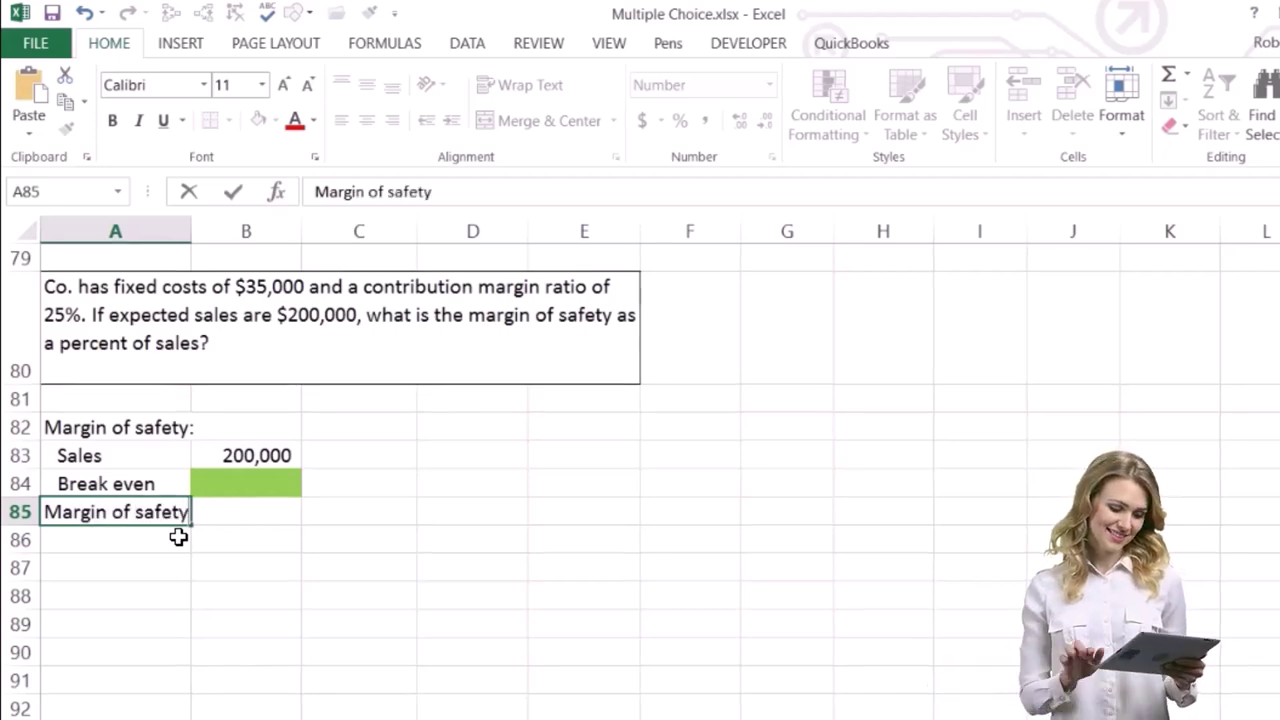
key("Return")
left_click(178, 515)
left_click(455, 121)
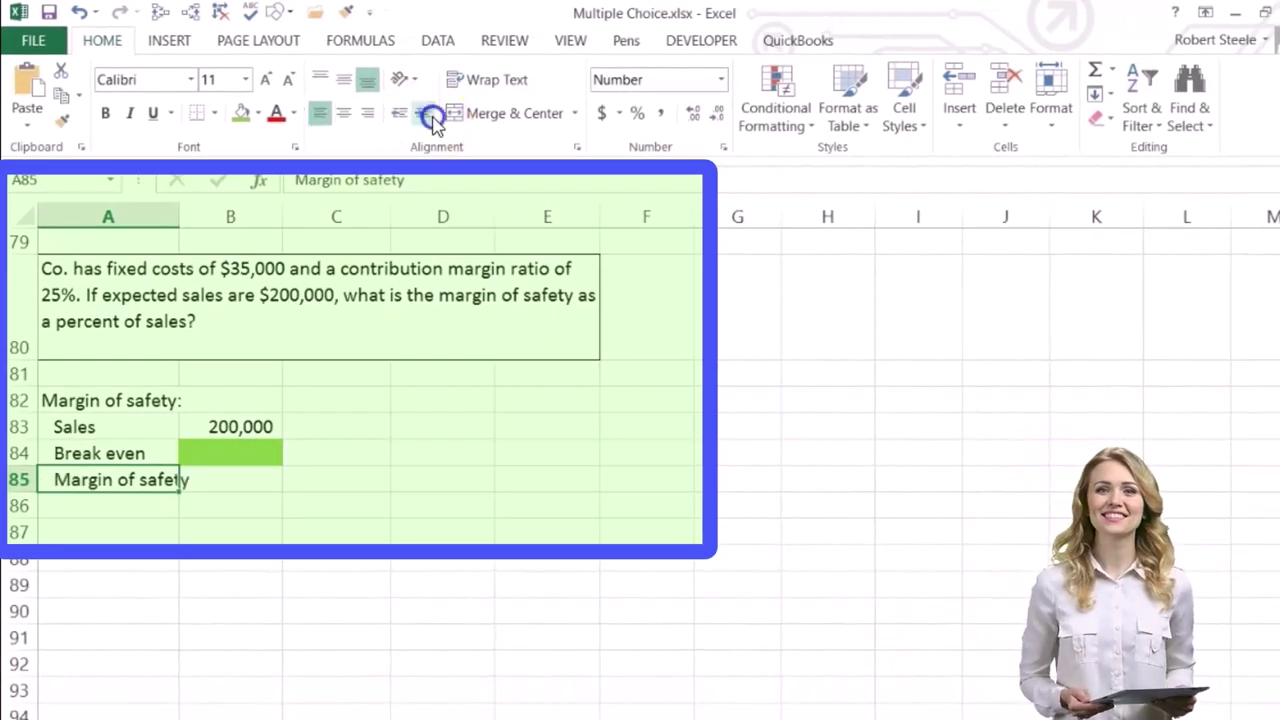
left_click(433, 116)
Move the amount cells B83:B85 one column over to C83:C85.
mouse_move(200, 428)
left_mouse_down()
mouse_move(194, 437)
mouse_move(233, 463)
left_mouse_up()
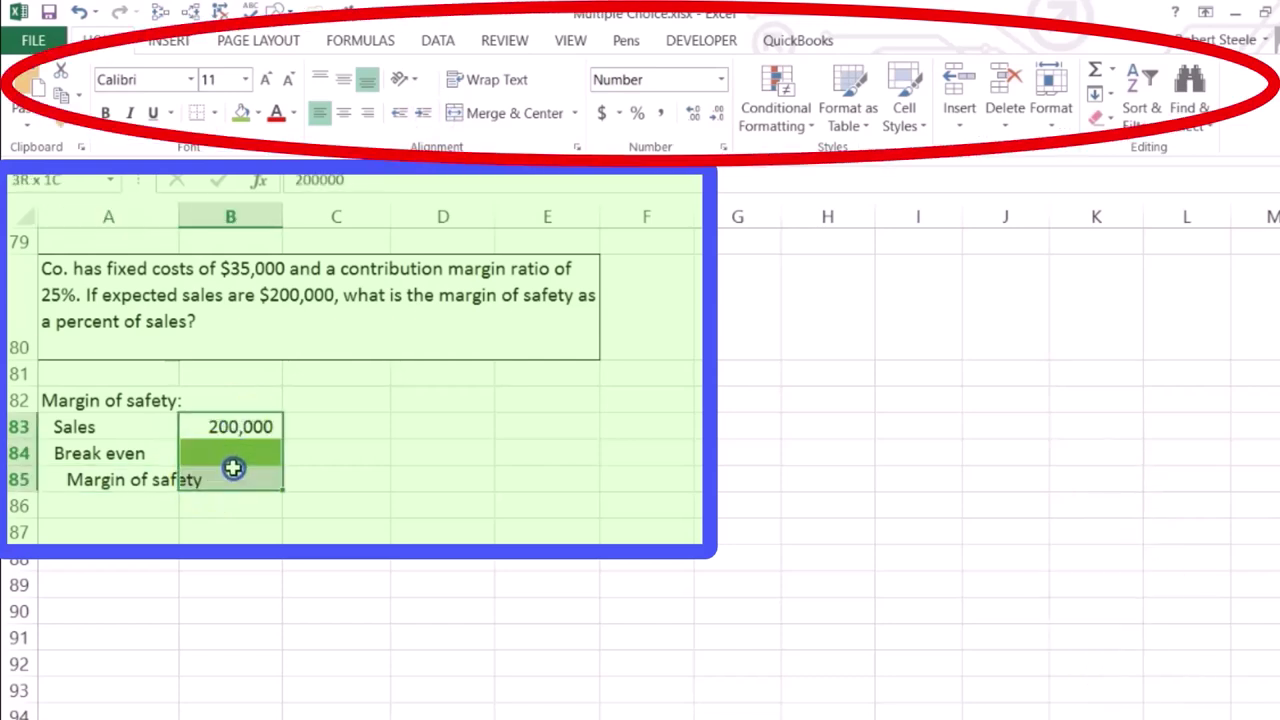
left_click_drag(285, 430, 298, 441)
left_click(335, 482)
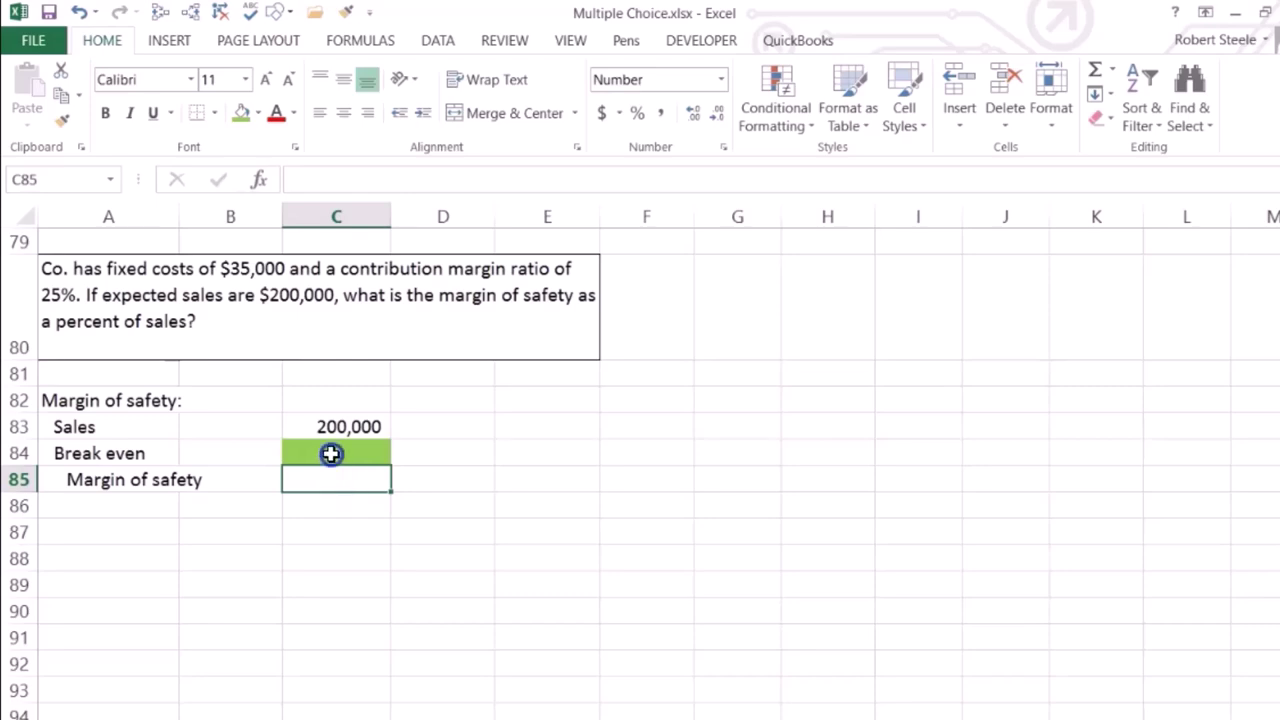
left_click(331, 453)
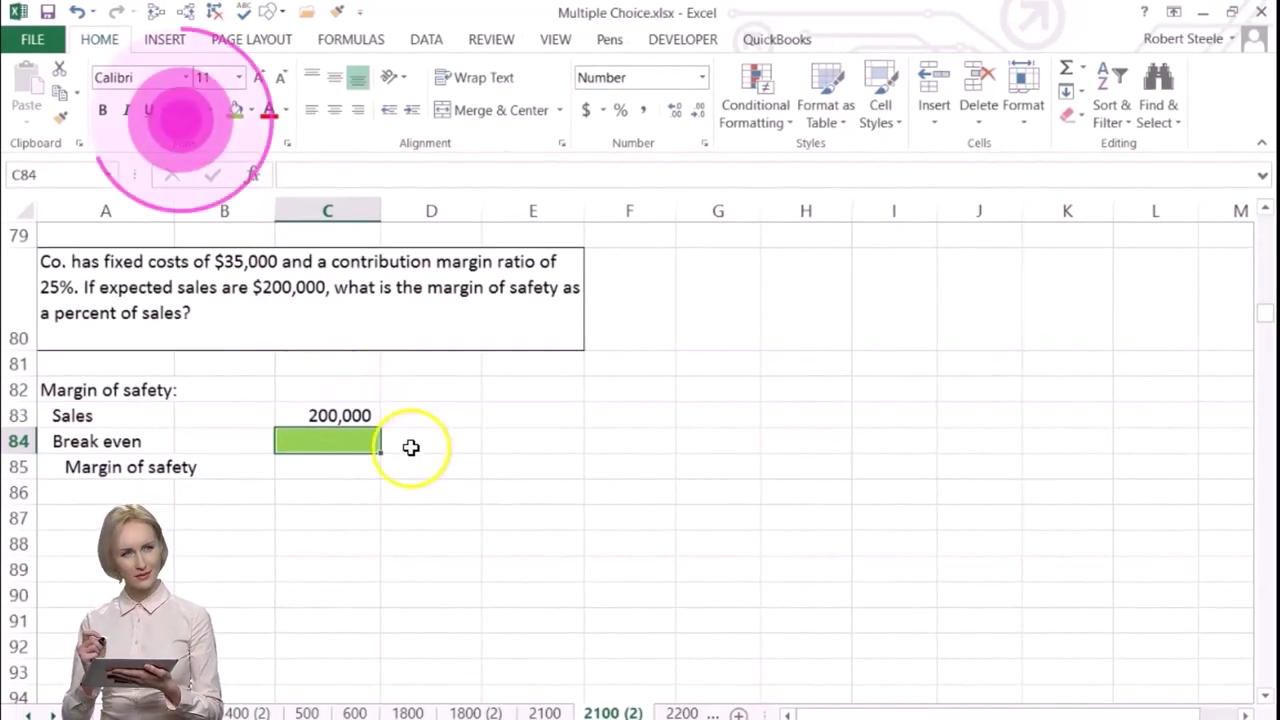
left_click(417, 460)
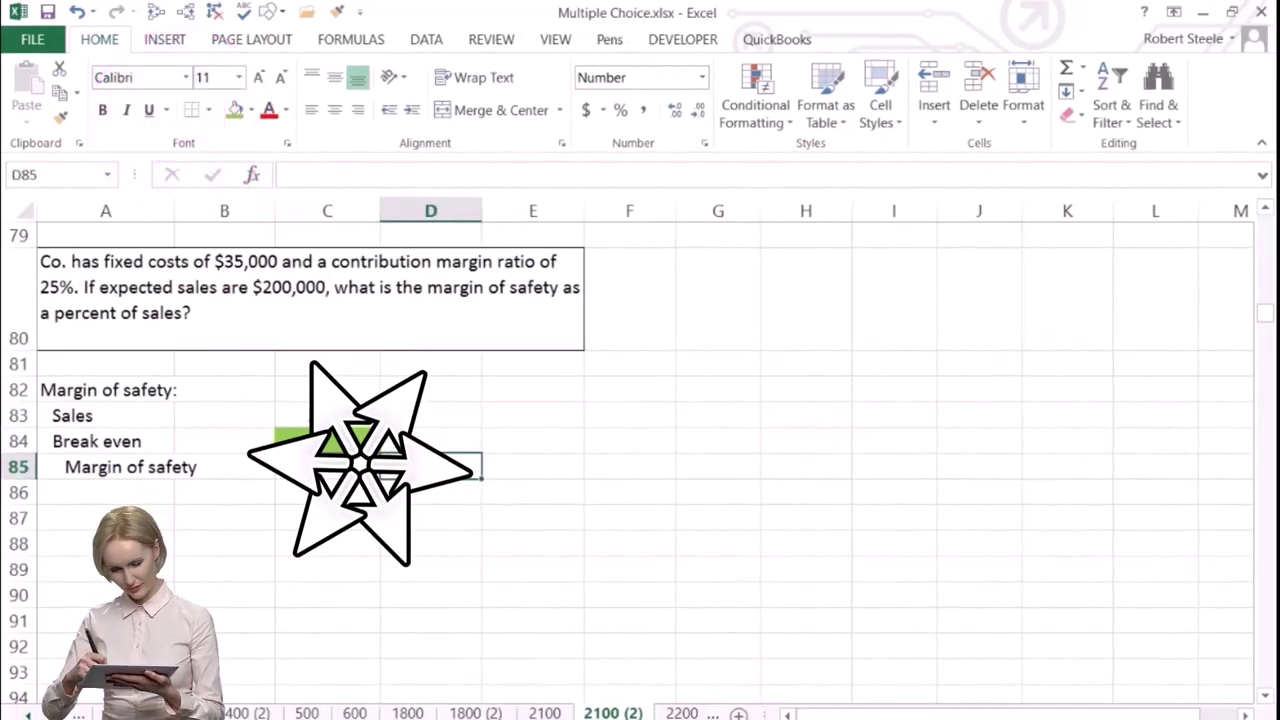
left_click(357, 465)
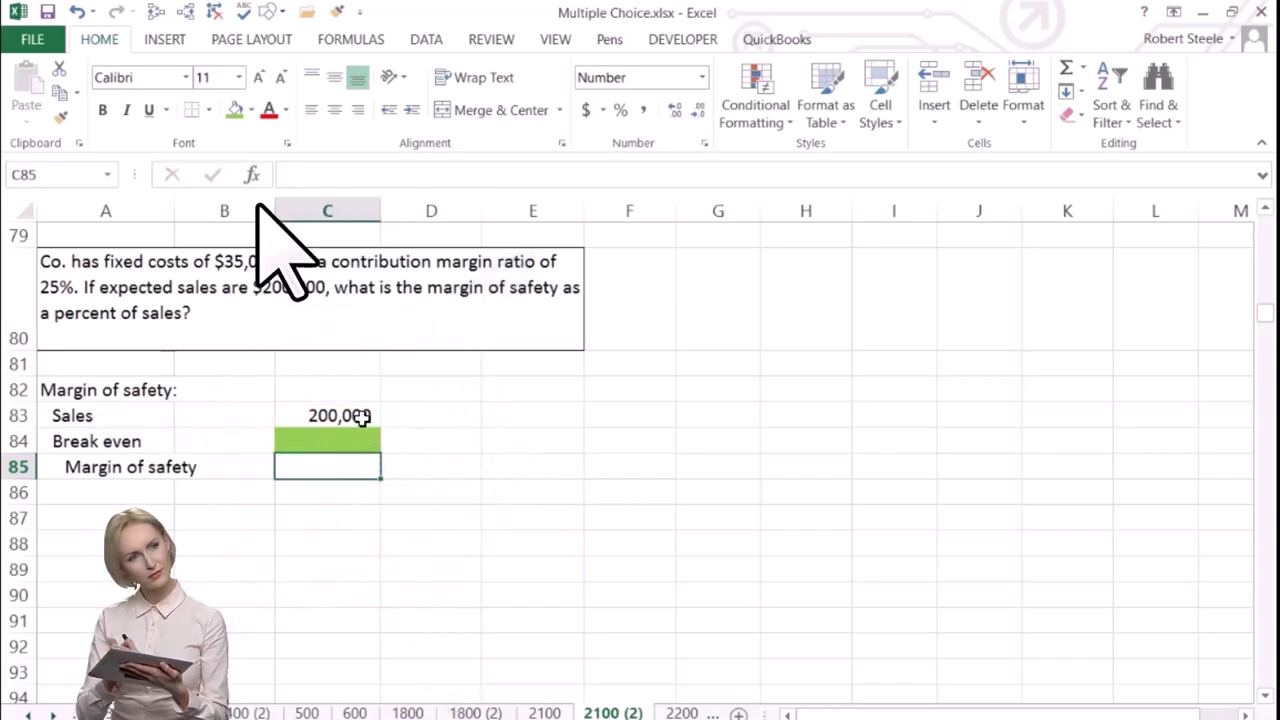
left_click(361, 418)
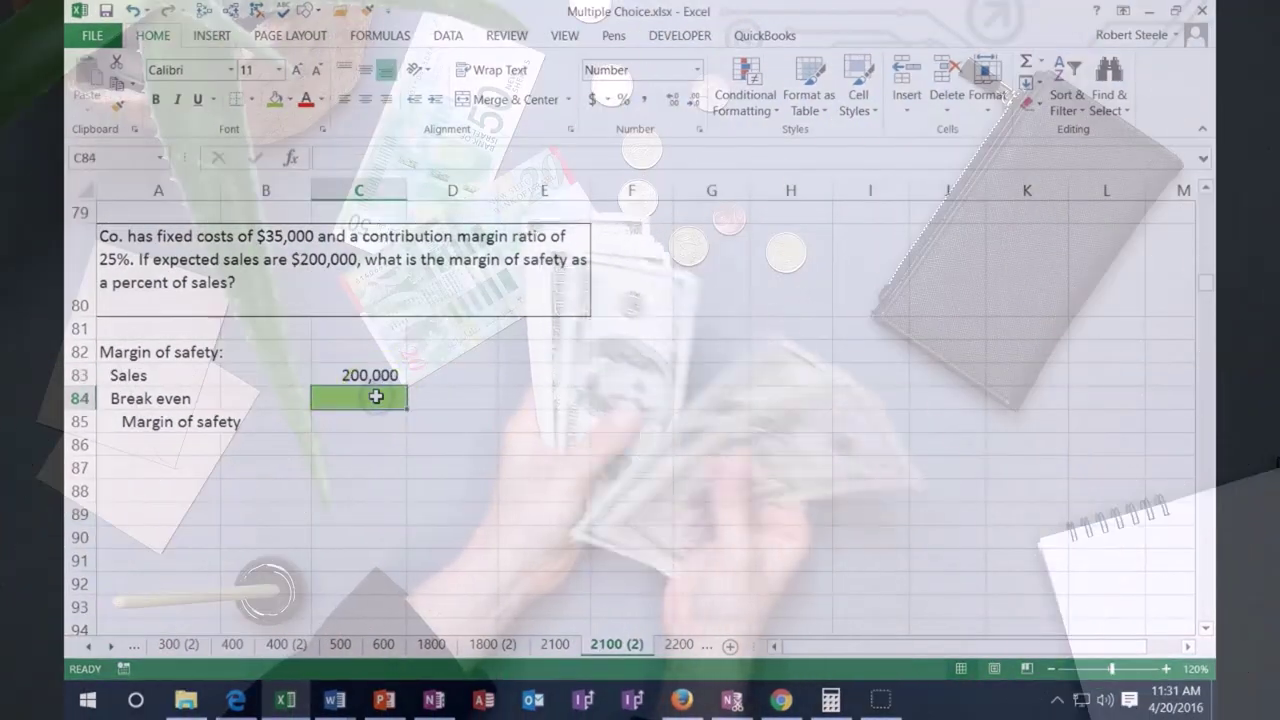
Set up the break-even formula in row 87: "Break even" in A87, centered underlined FC over CM% in B87, and "=" in C87.
left_click(162, 471)
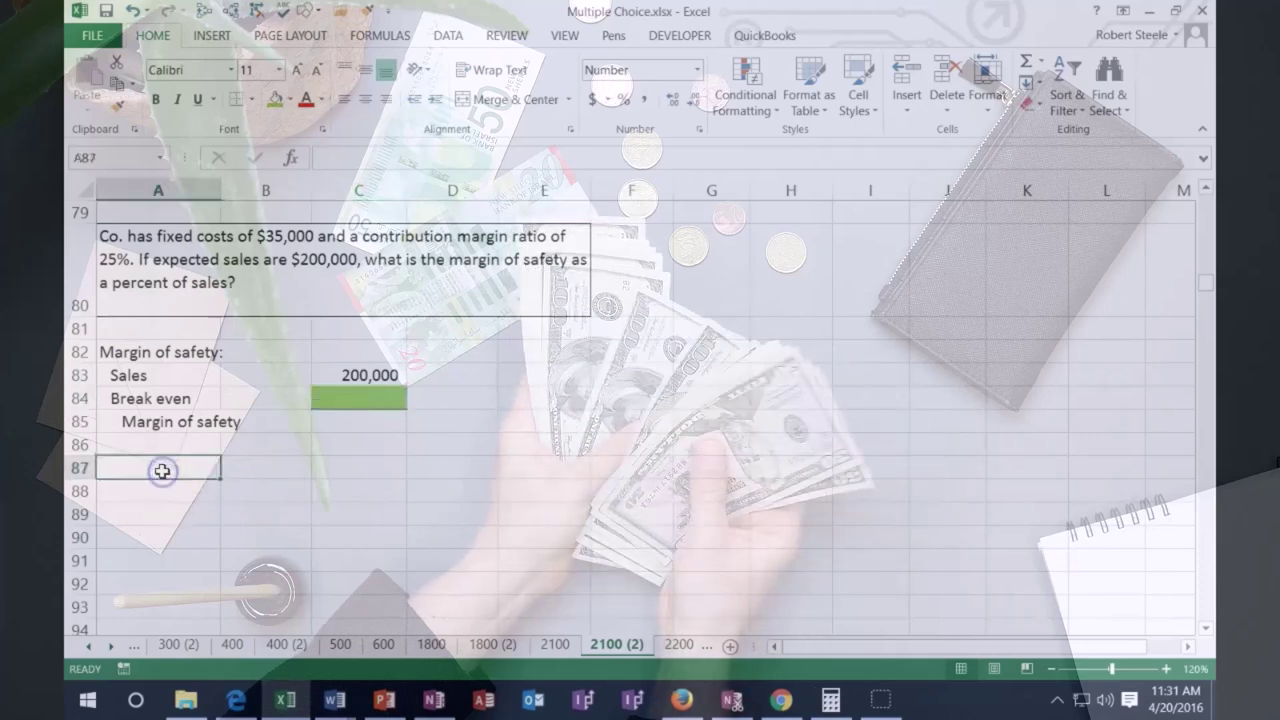
type("Bea")
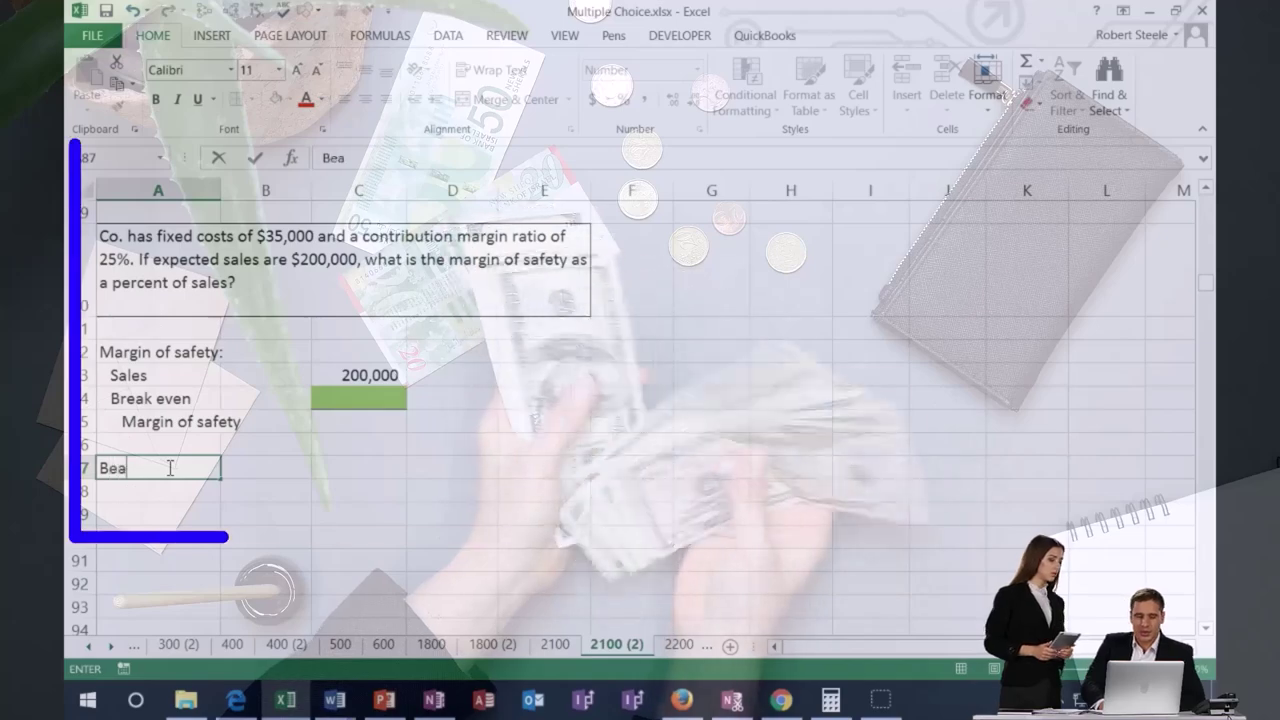
type("eak even")
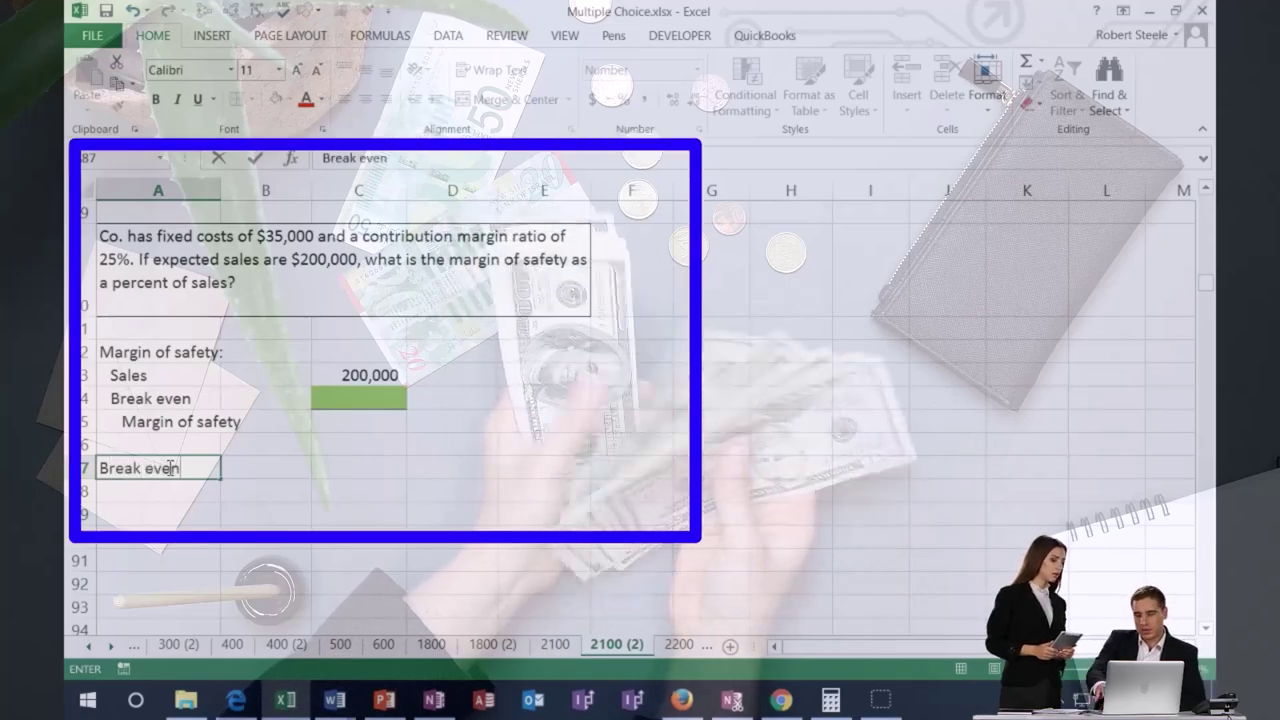
left_click(266, 483)
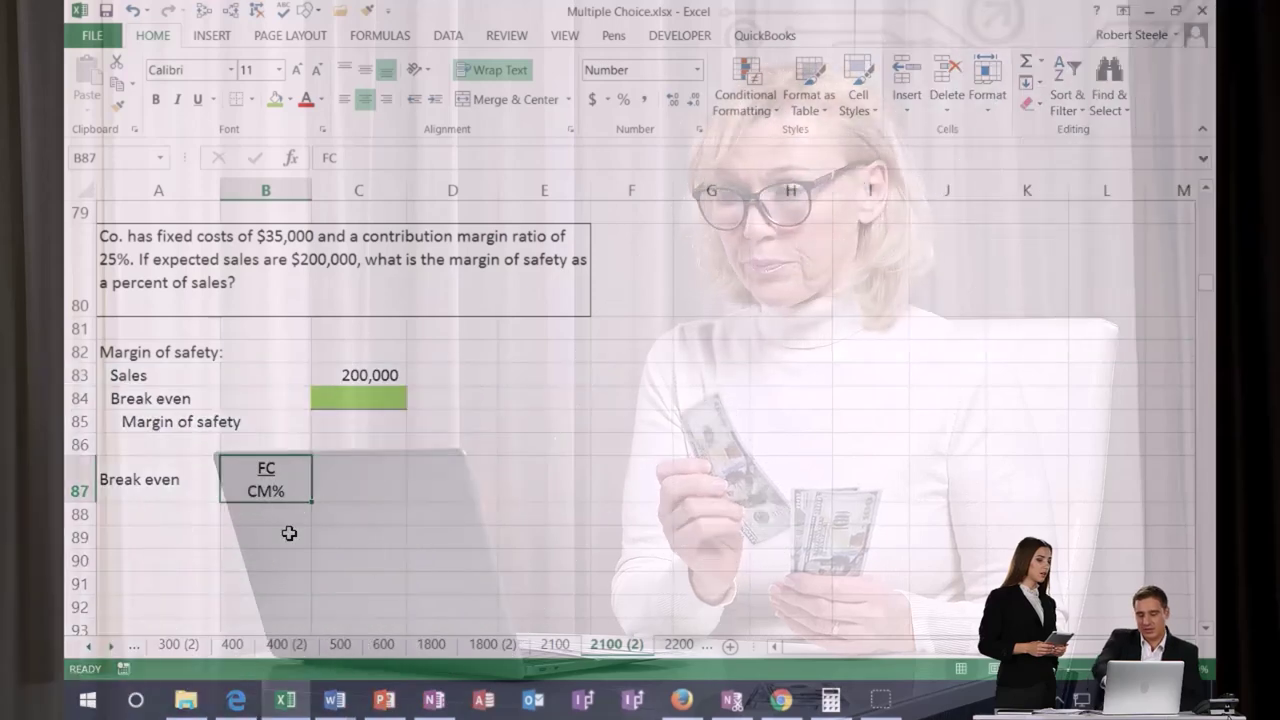
key("Tab")
type("=-")
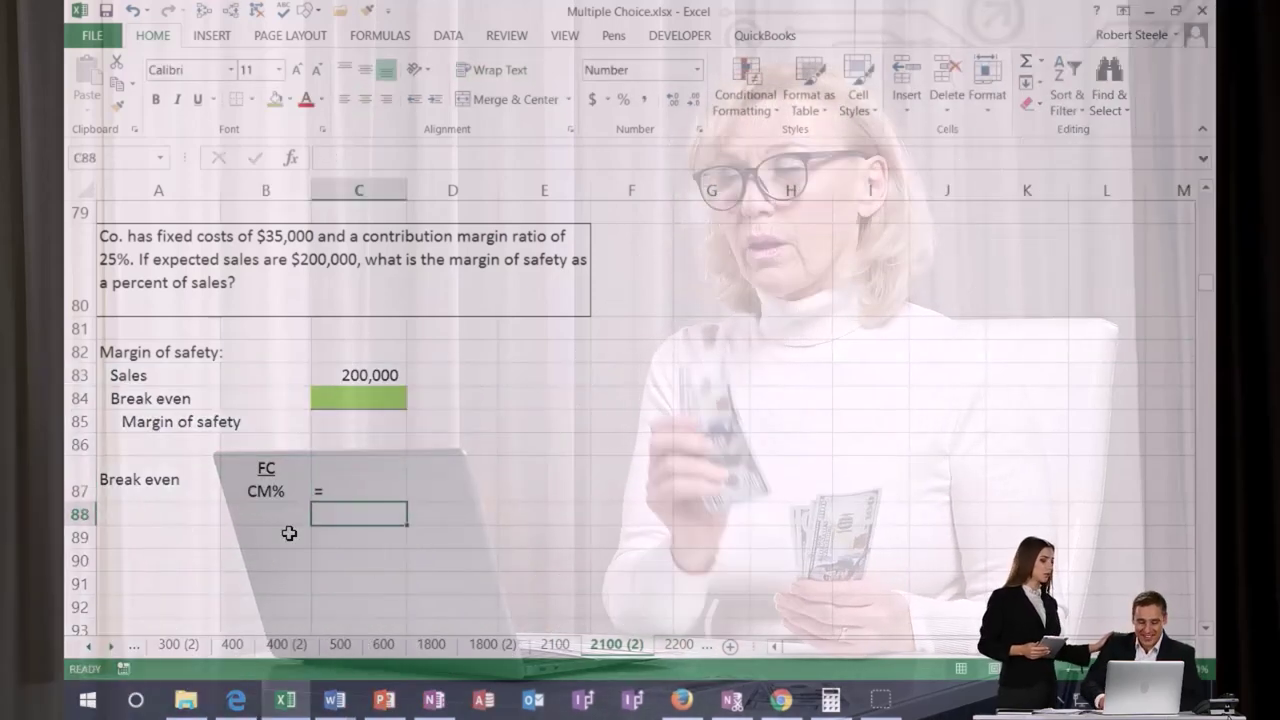
key("Tab")
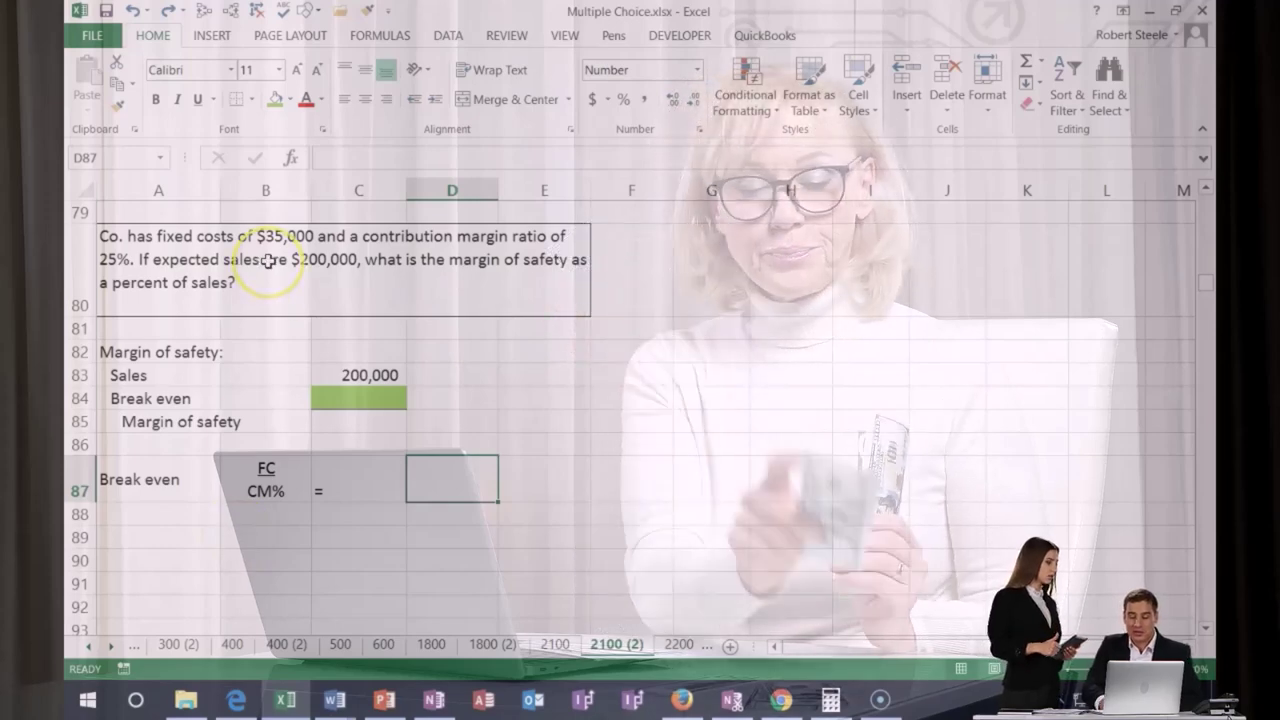
Enter 35,000 over 25% as a fraction in D87, with 35,000 underlined and the cell centered.
type("35,")
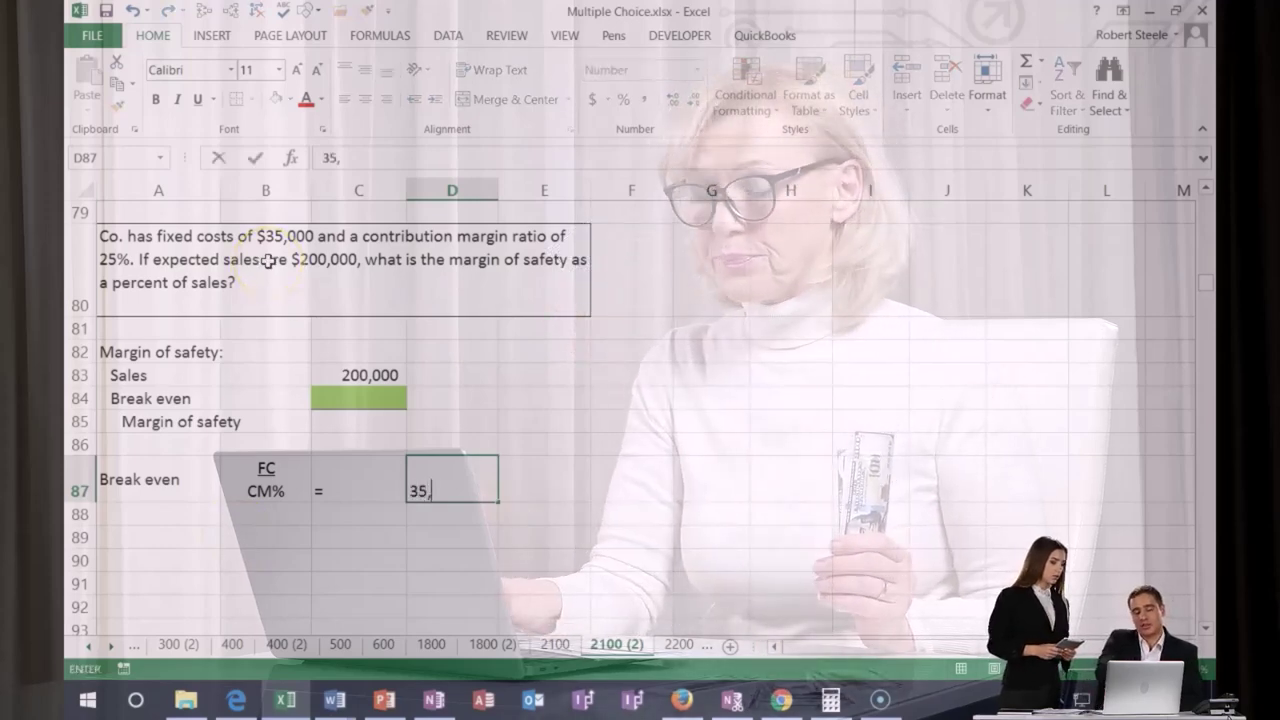
type("000 ")
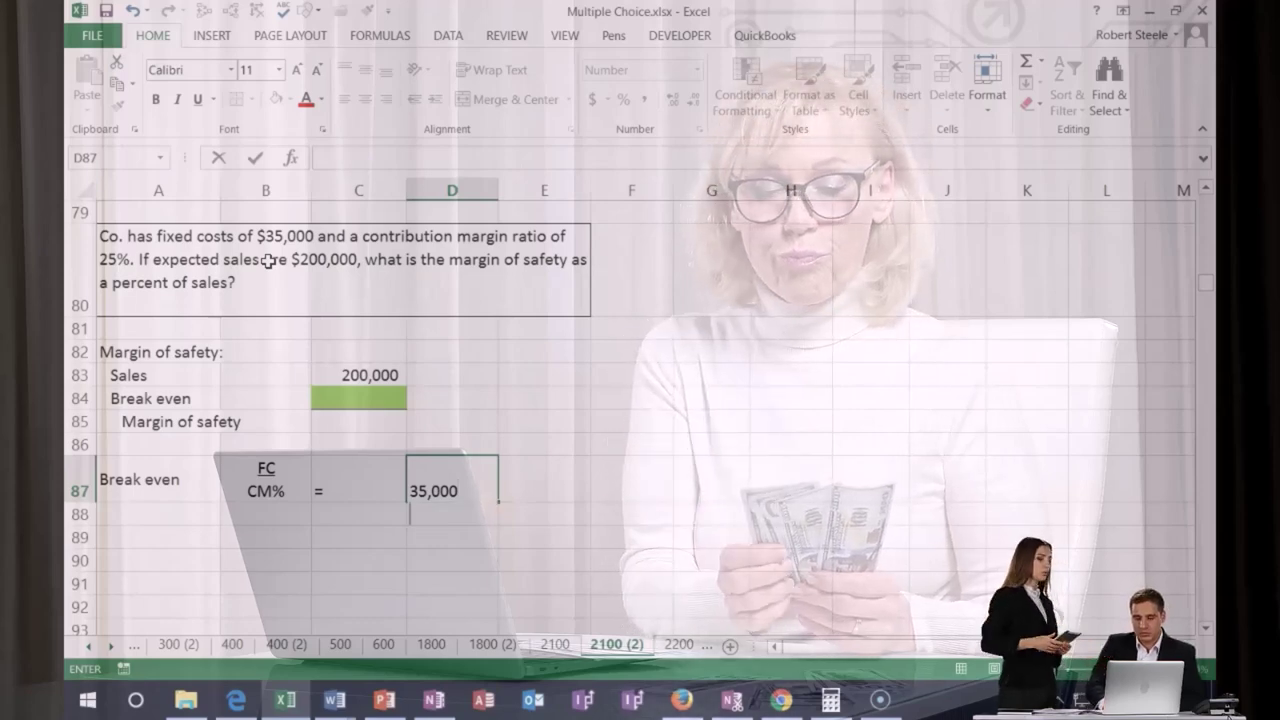
type("25")
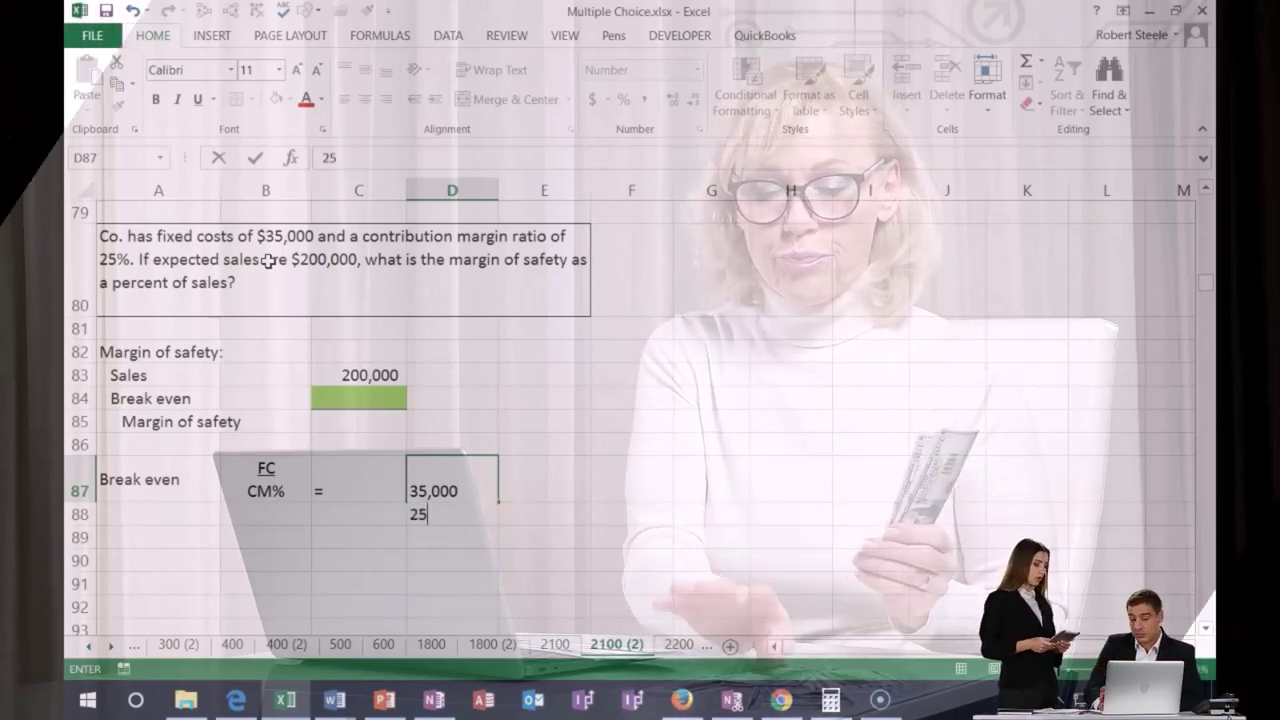
type("%")
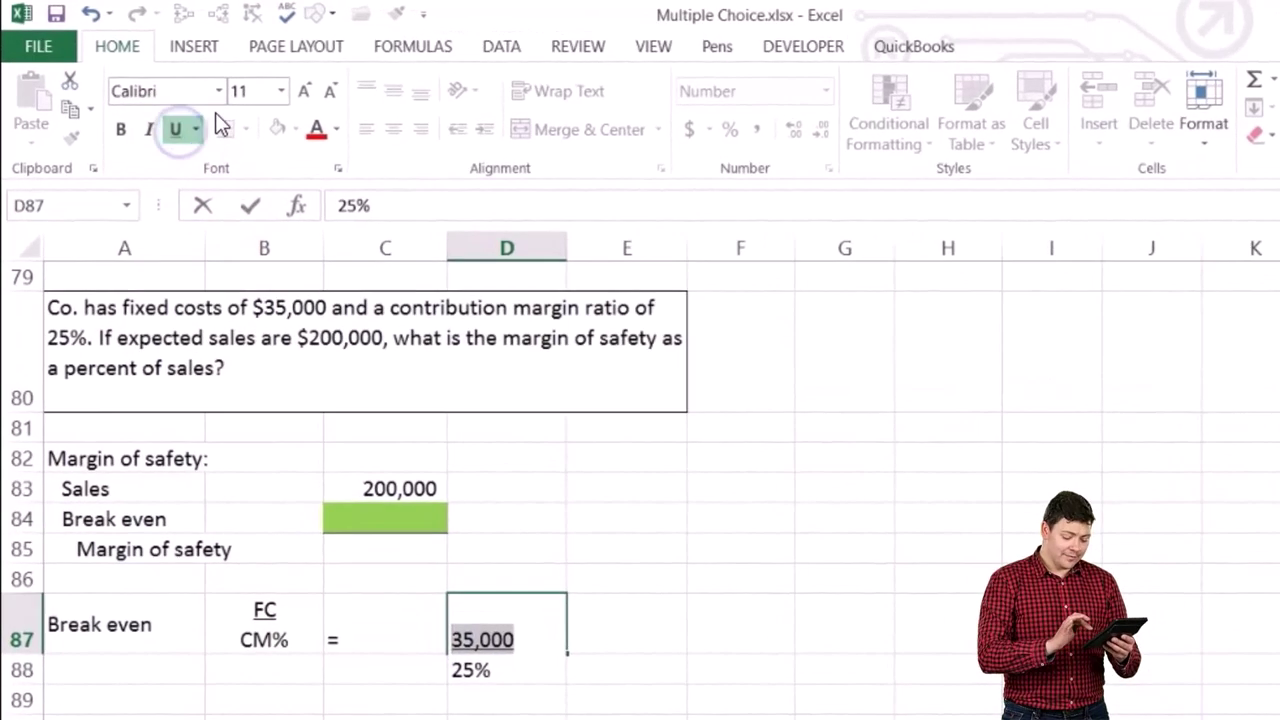
key("Return")
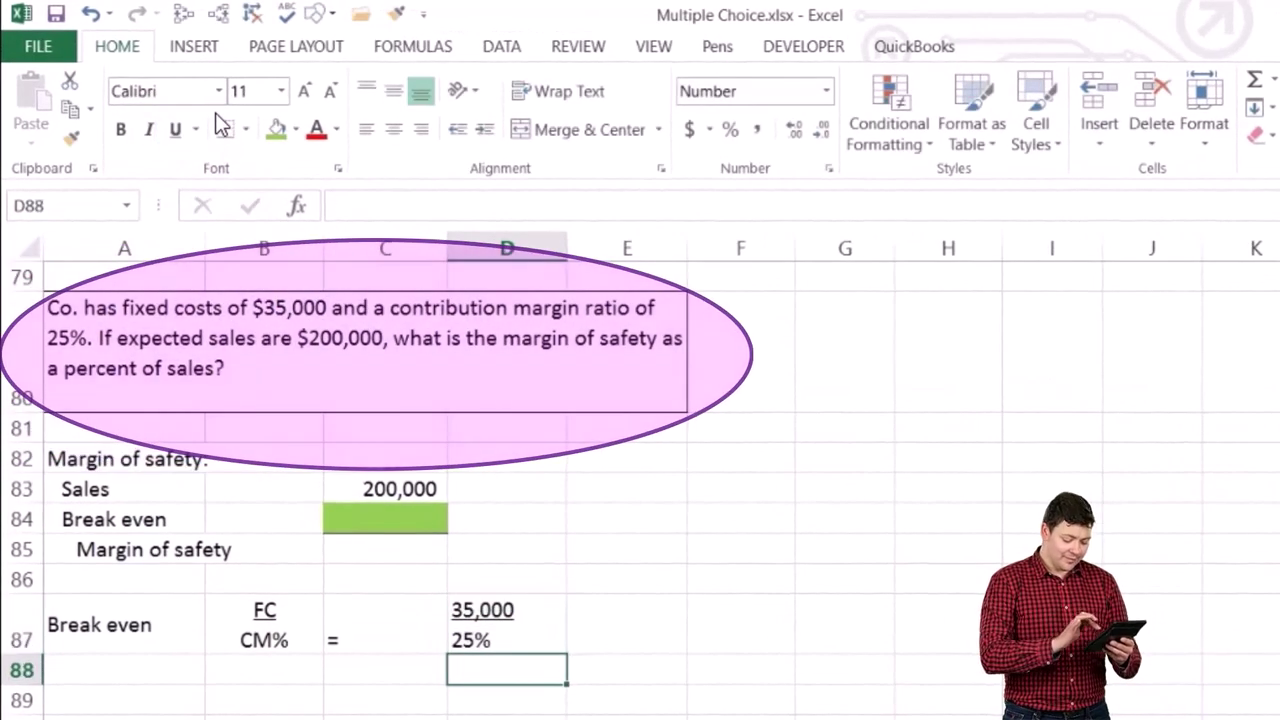
key("Up")
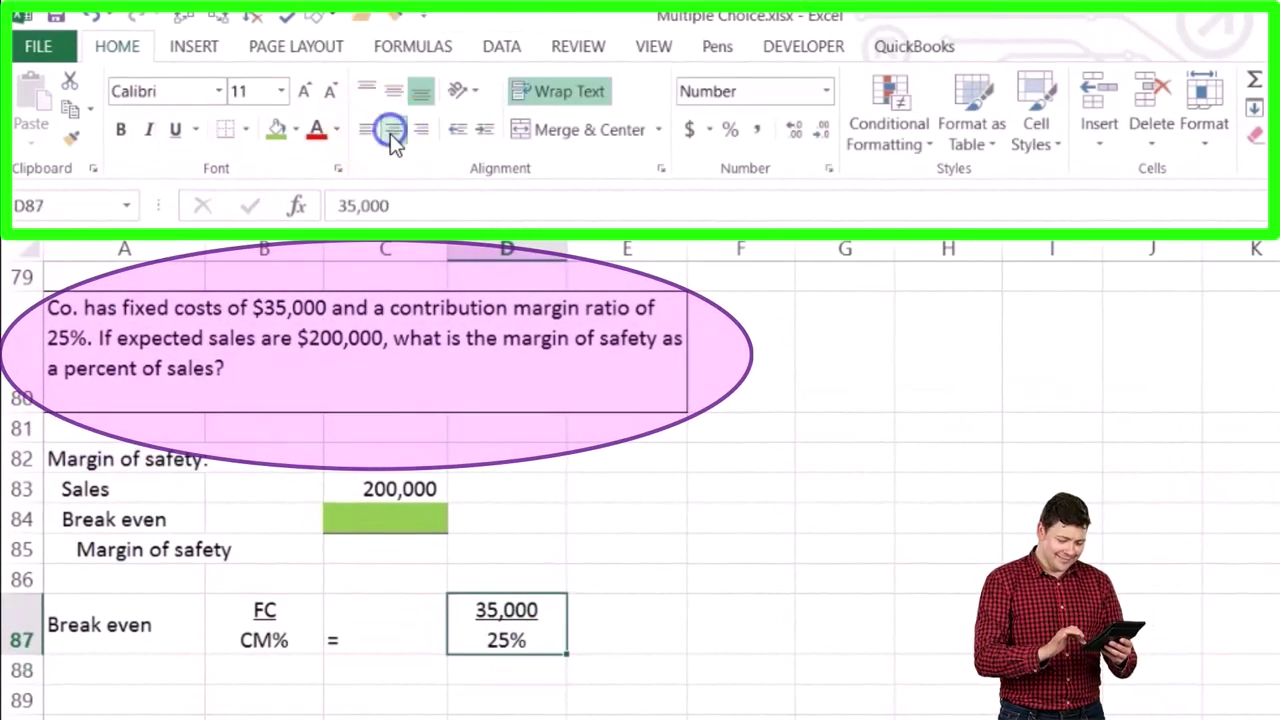
Enter an equals sign in E87 and calculate break-even sales in F87 with =35000/.25.
left_click(634, 627)
type("=")
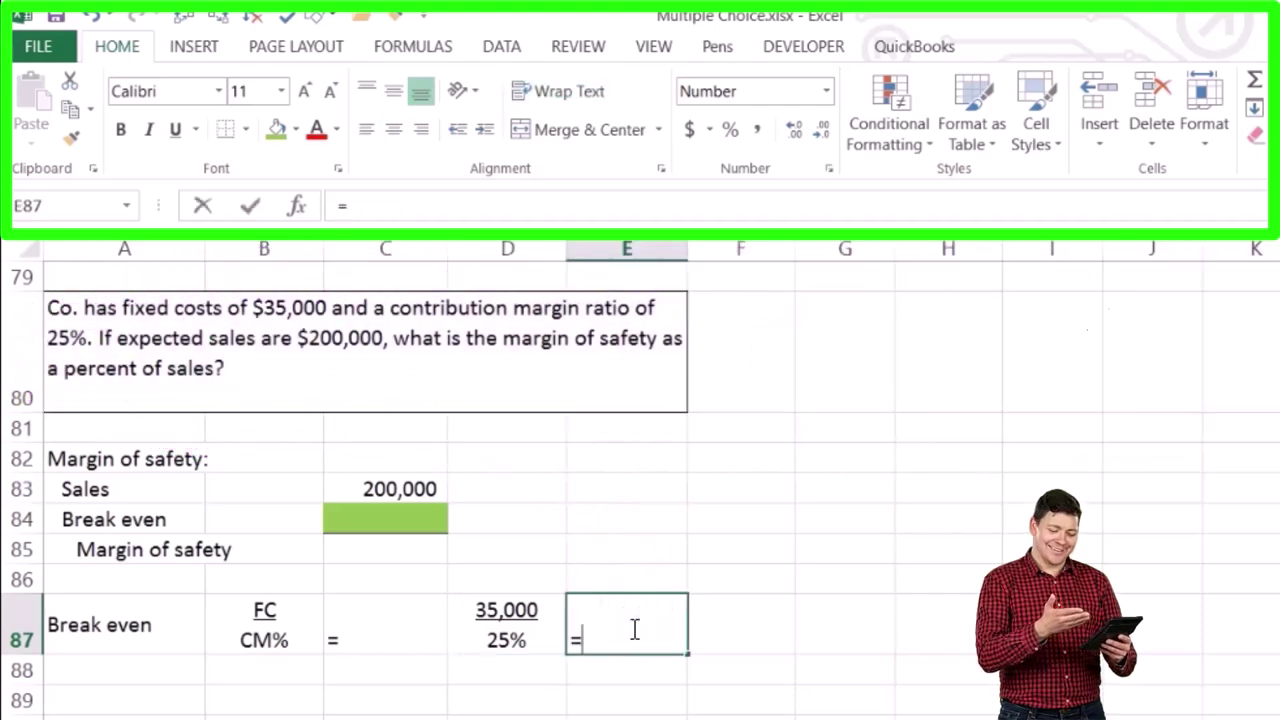
key("Tab")
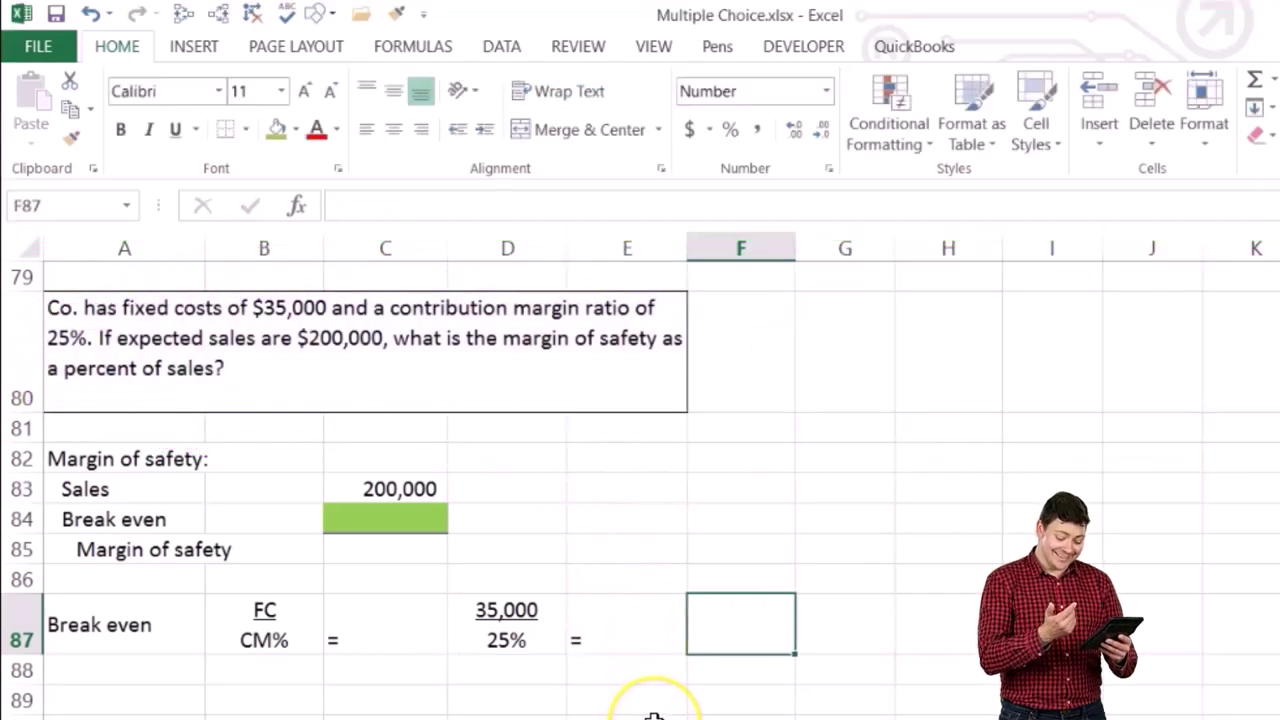
type("=")
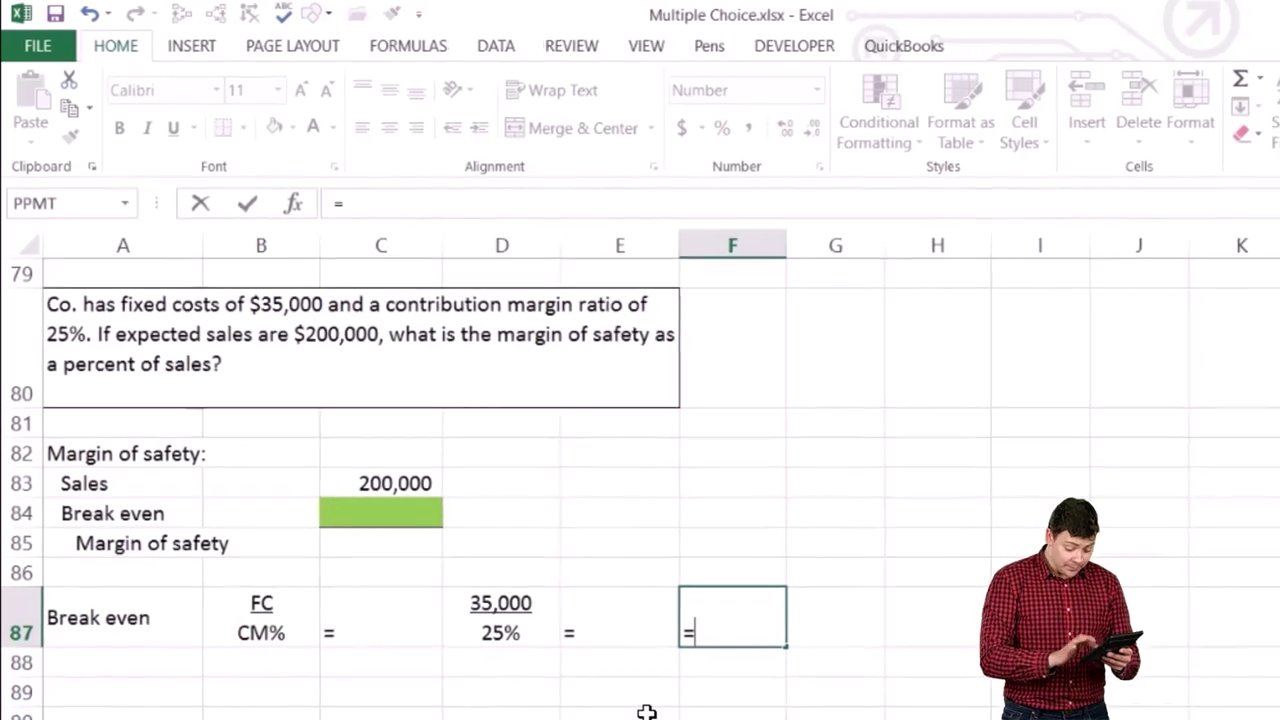
type("35000/.25")
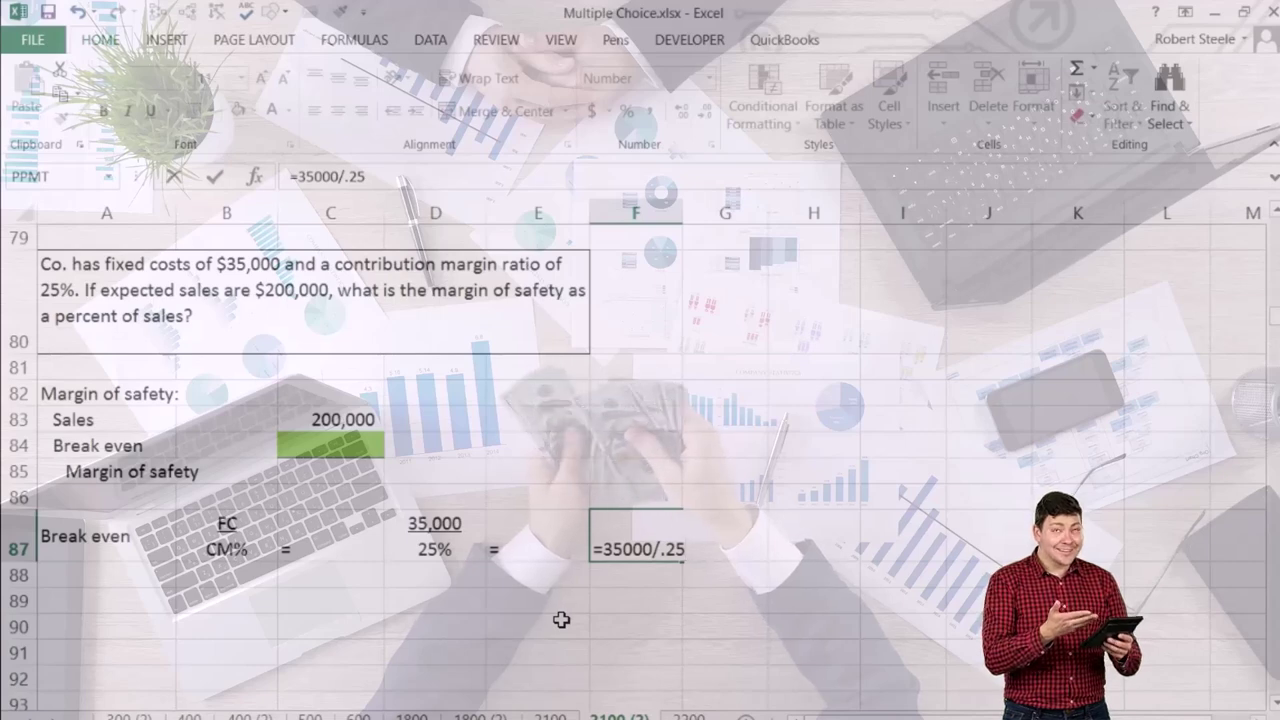
key("Return")
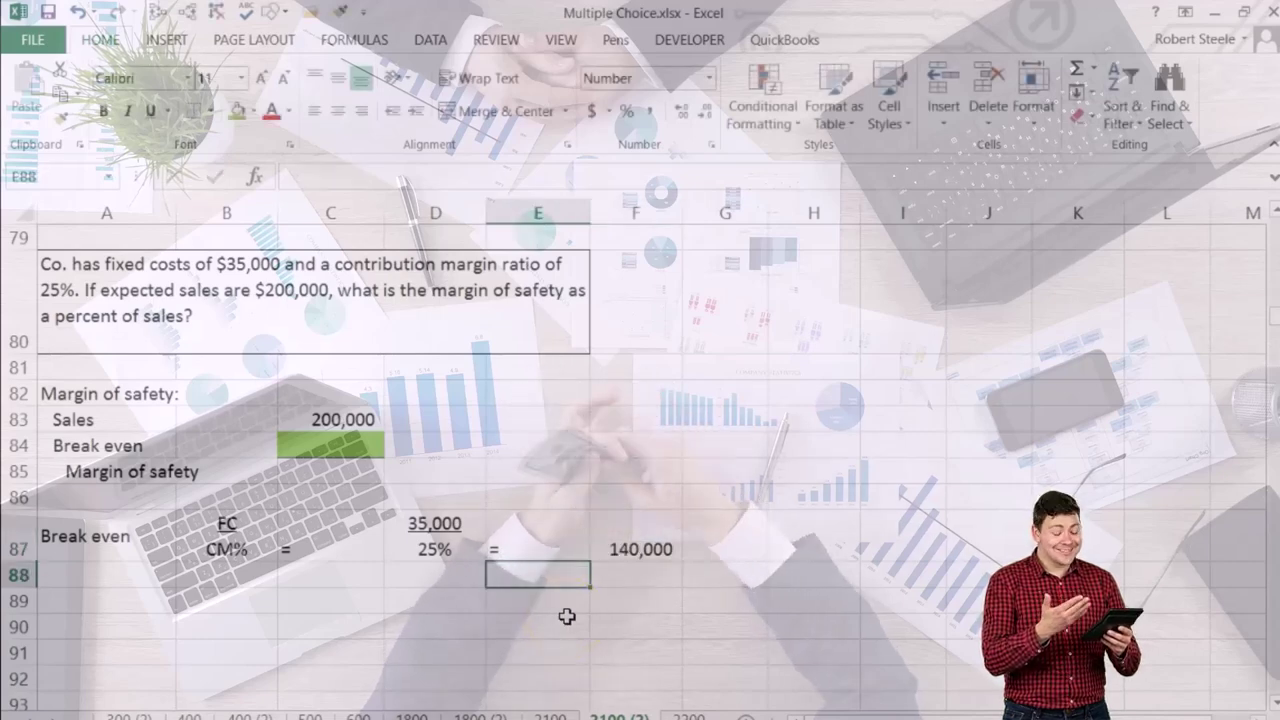
Link the Break even amount in C84 to the calculated break-even result in F87.
key("Up")
key("Up")
key("Up")
key("Up")
key("Left")
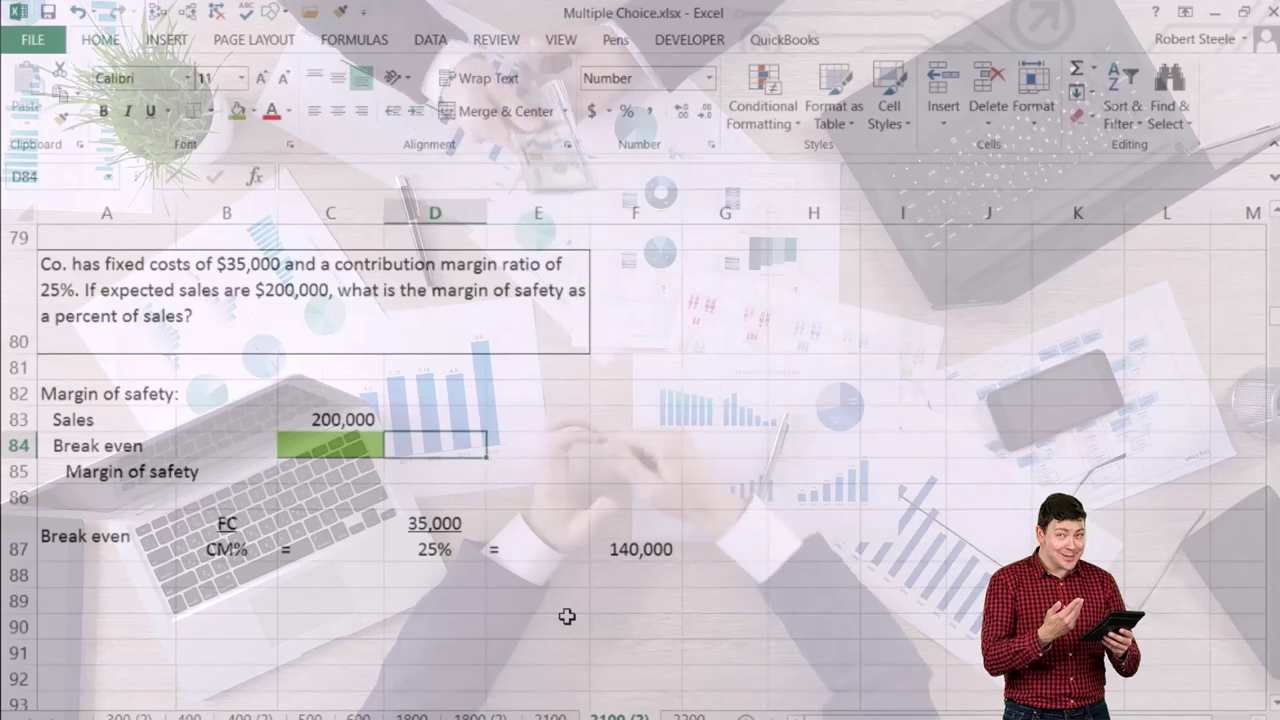
key("Left")
type("=")
left_click(591, 553)
key("Return")
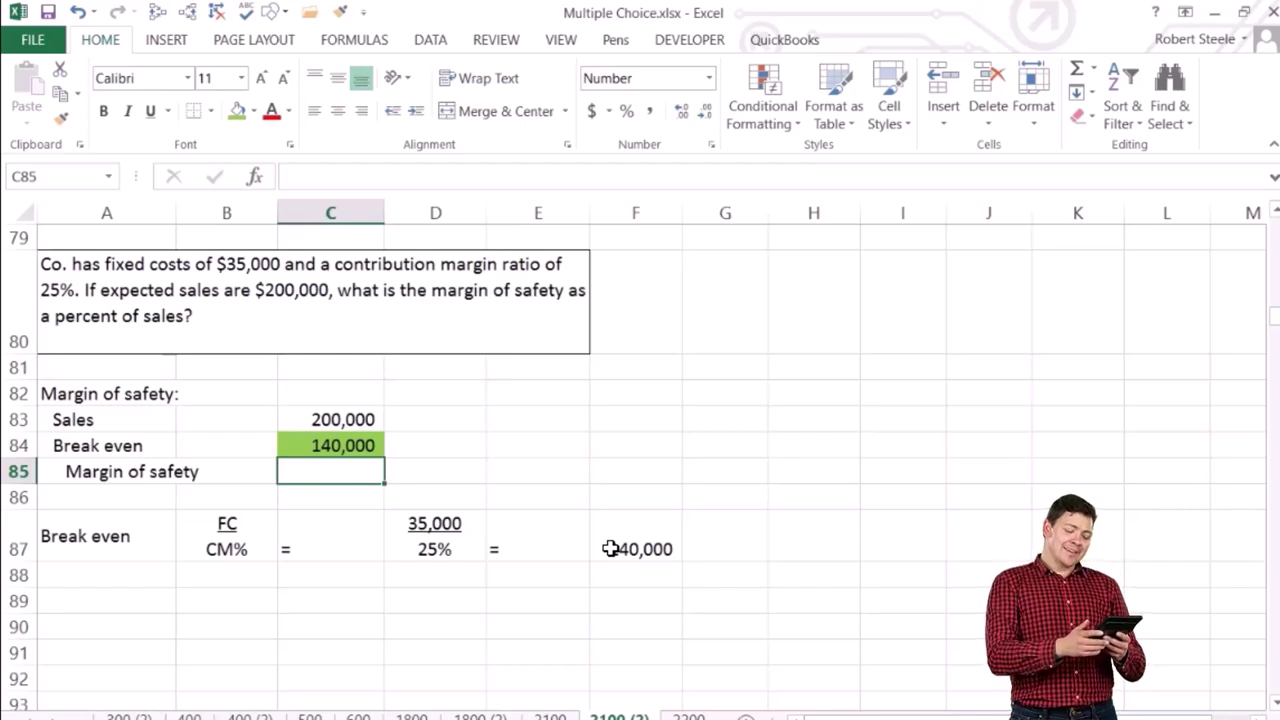
Calculate the margin of safety in C85 as sales in C83 minus break even in C84.
type("=")
left_click(629, 519)
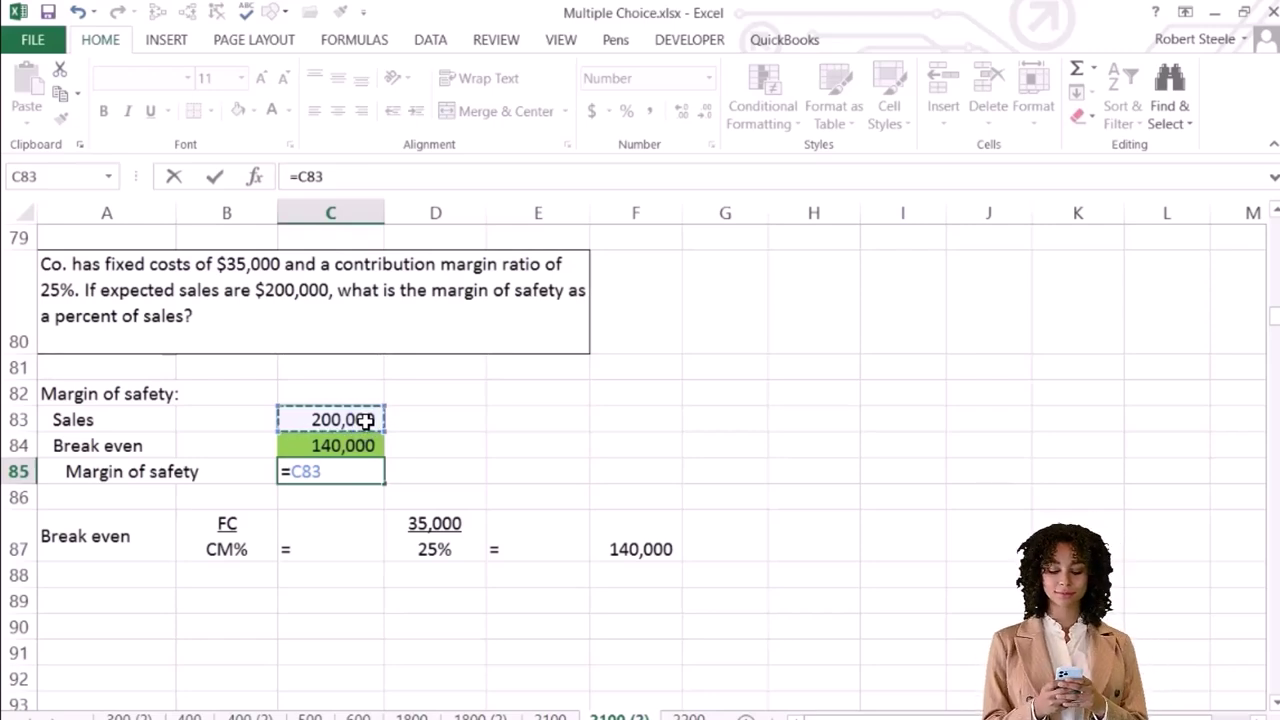
type("-")
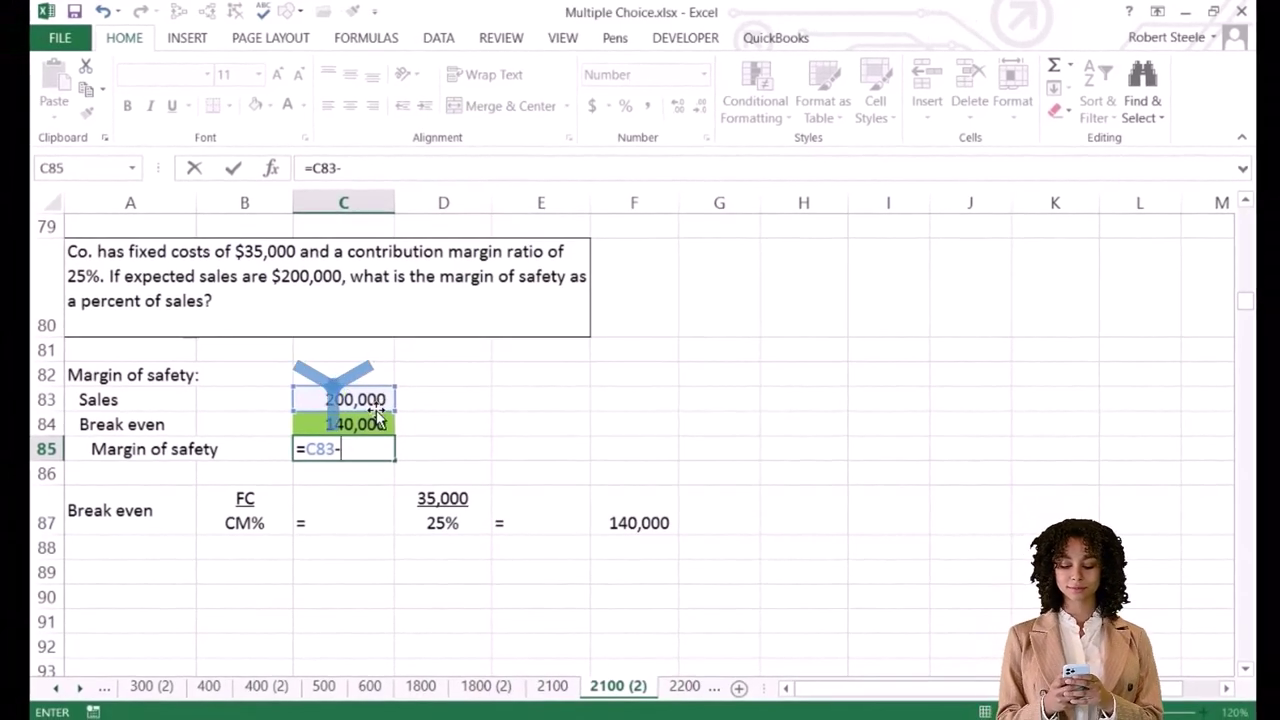
left_click(372, 425)
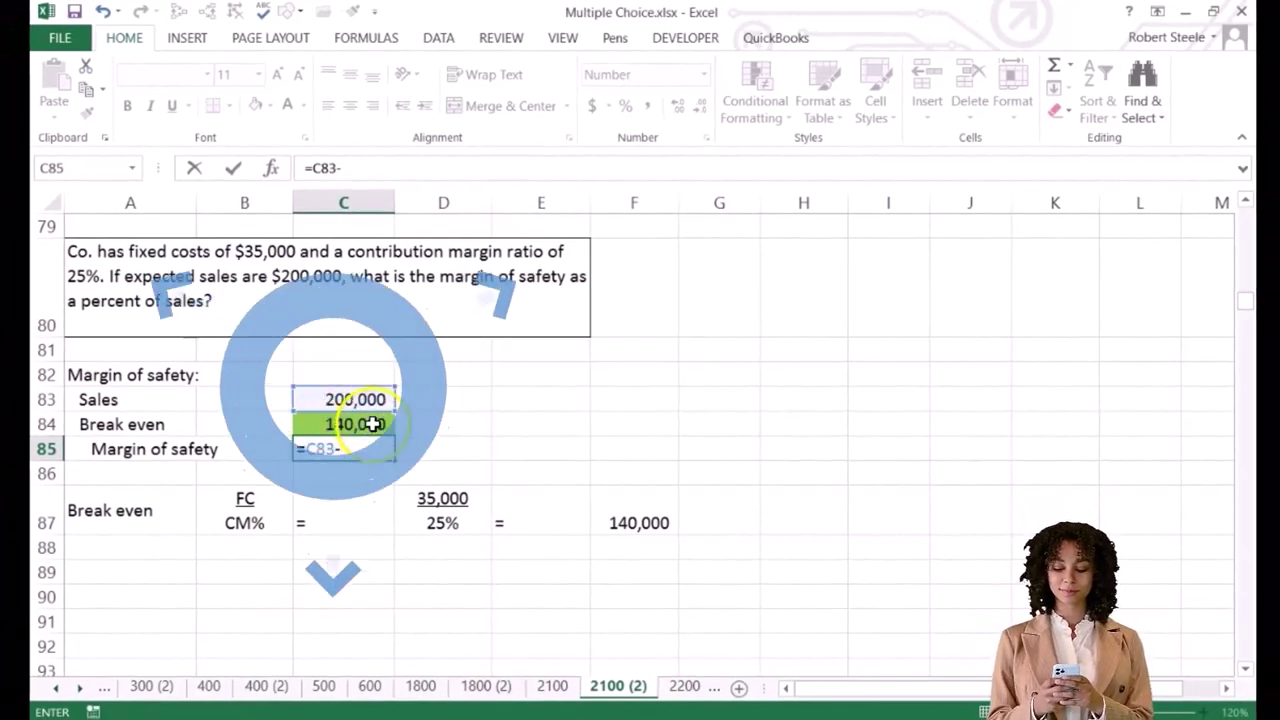
key("Return")
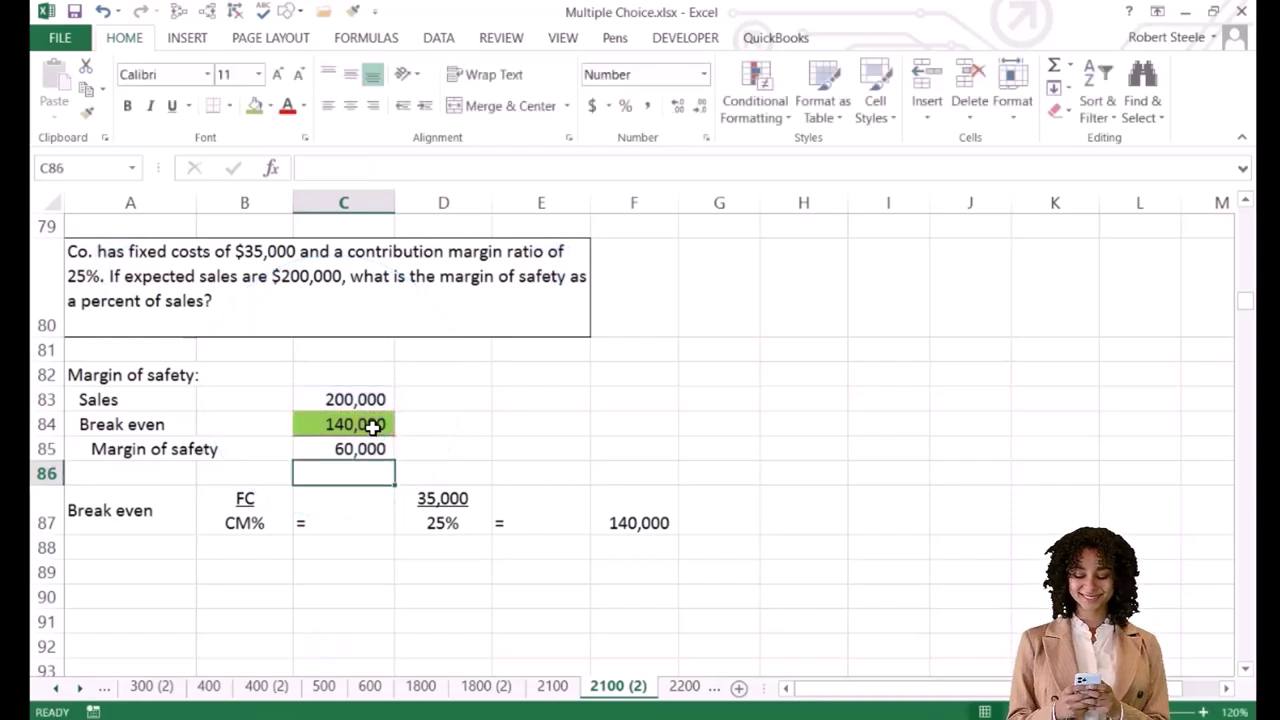
Calculate the margin of safety ratio in D85 with =C85/C83 and format it as a percentage.
left_click(420, 449)
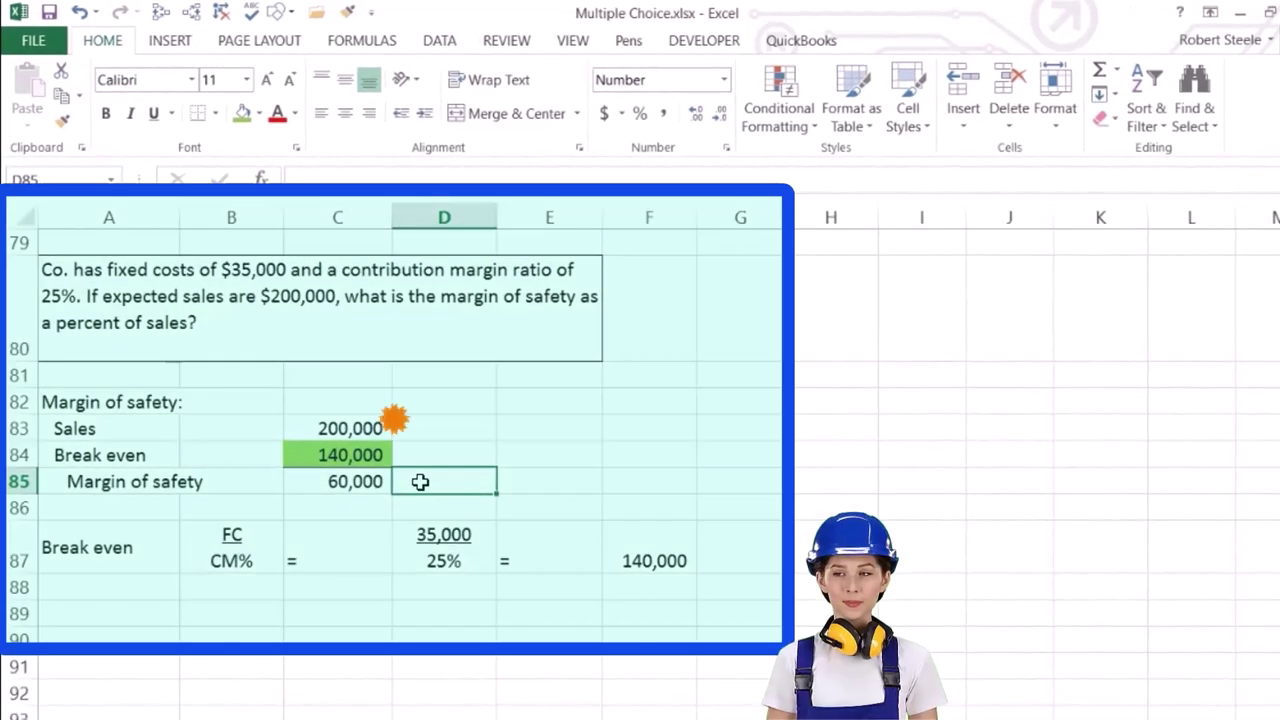
type("=")
left_click(357, 481)
type("/")
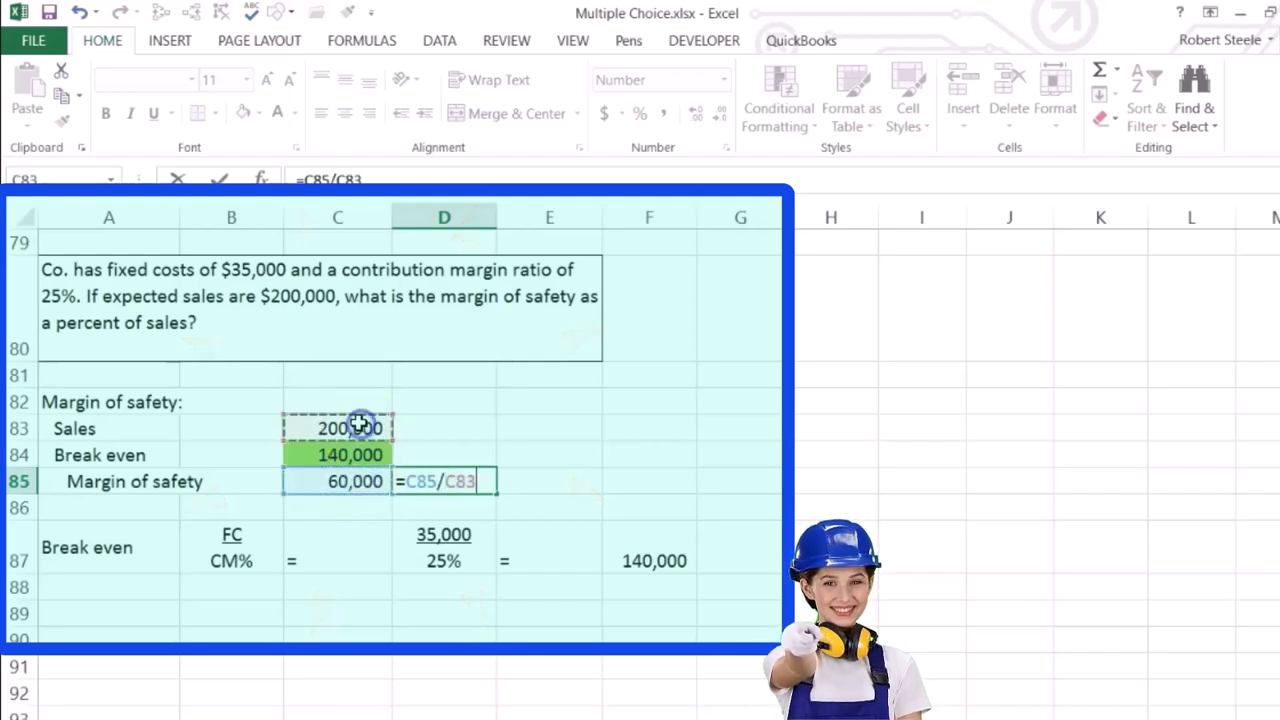
key("Return")
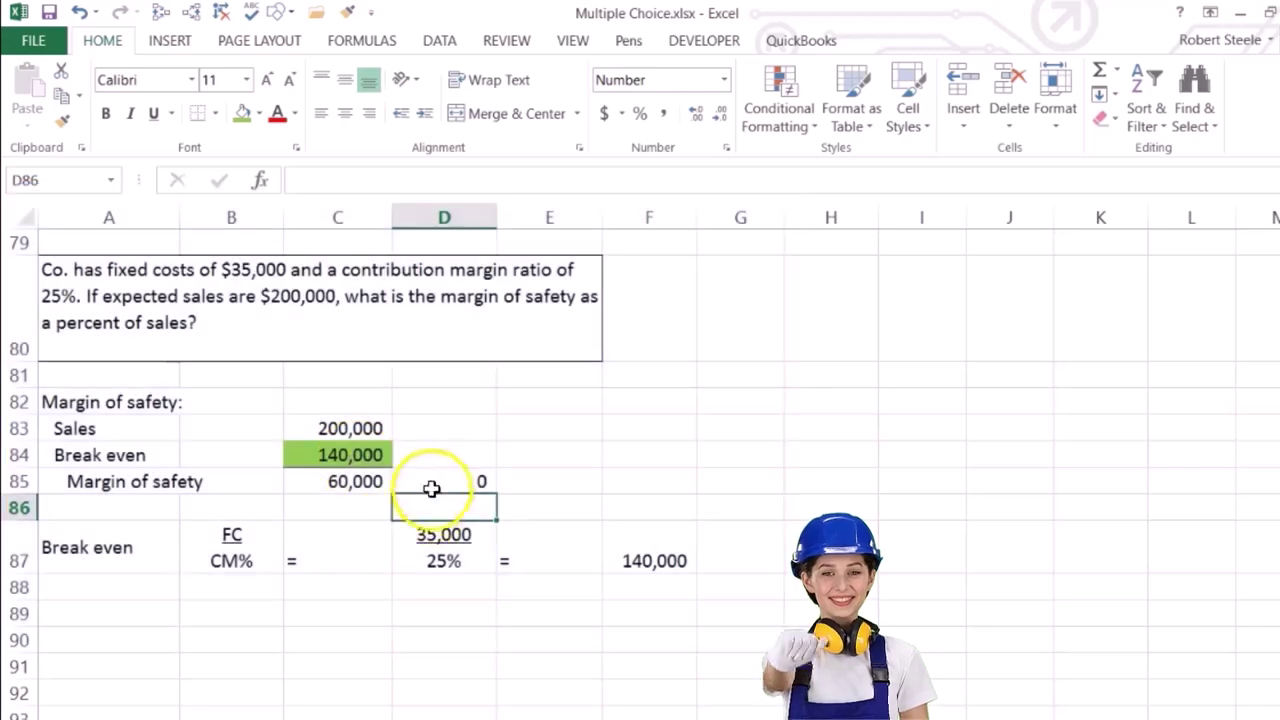
left_click(430, 476)
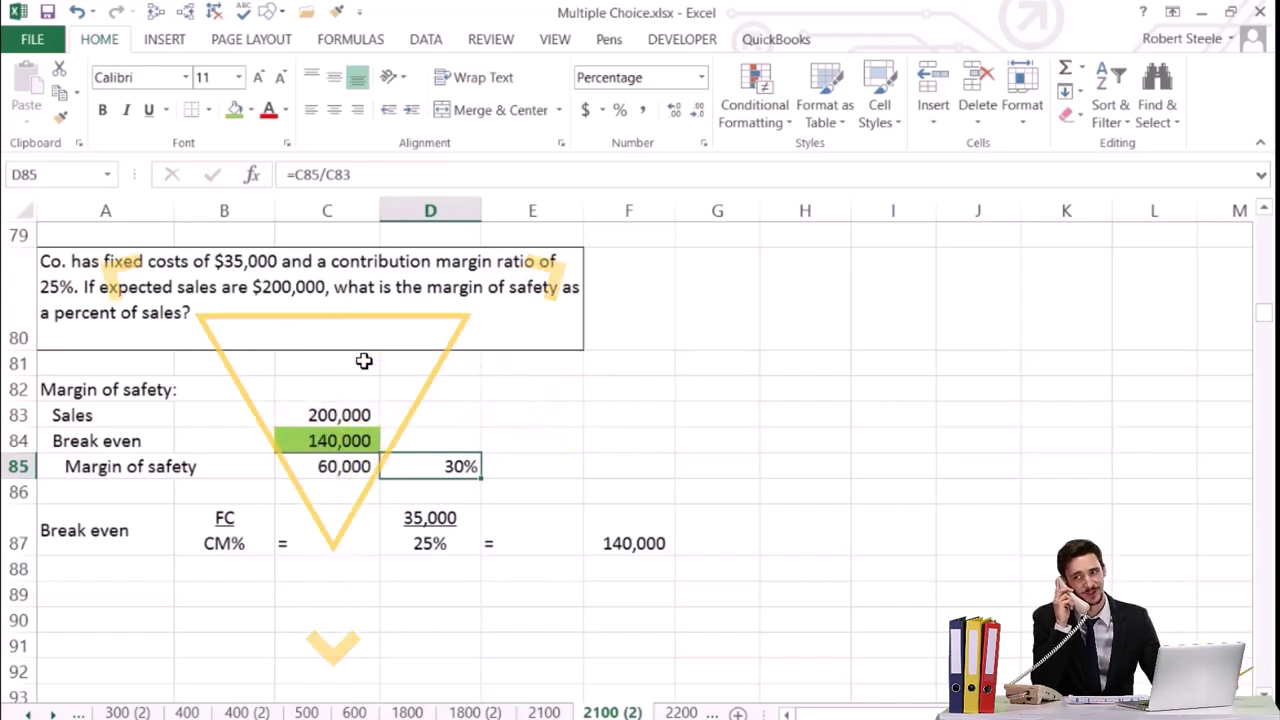
left_click(352, 465)
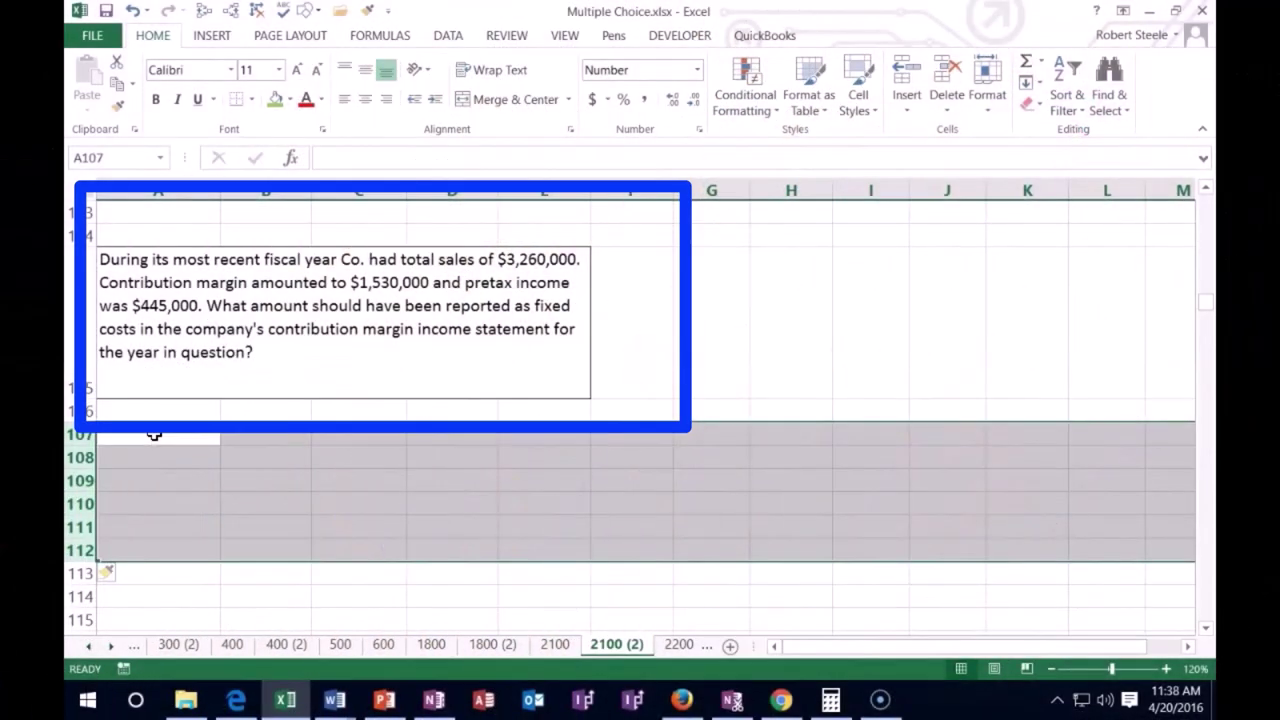
Start the fixed-costs solution with the label "Sales" in A107 and 3,260,000 in B107.
left_click(155, 433)
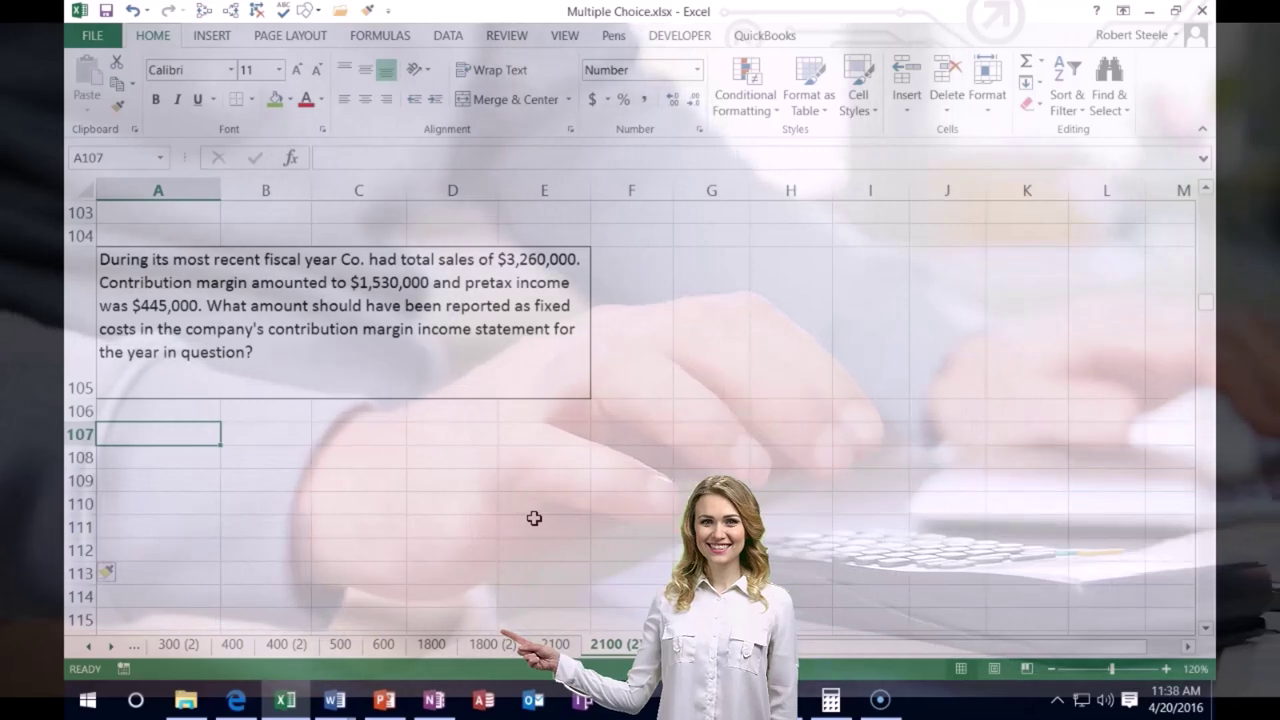
type("Sales")
key("Tab")
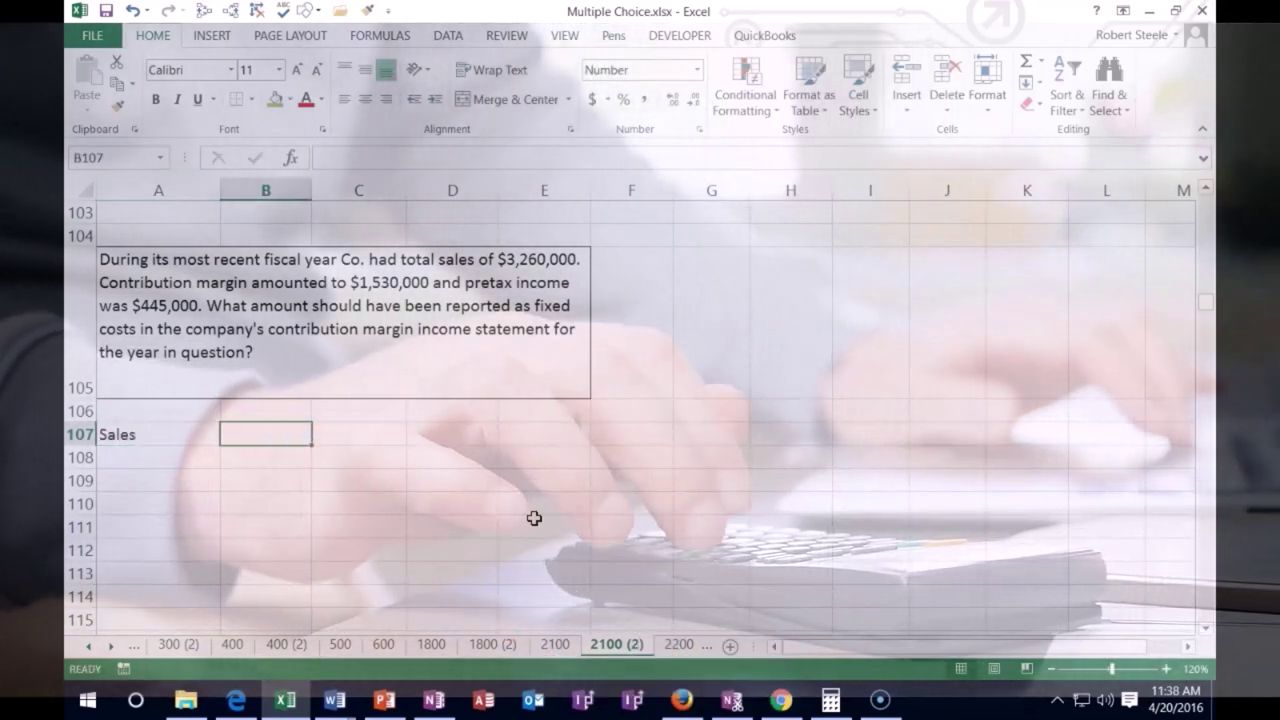
type("3260000")
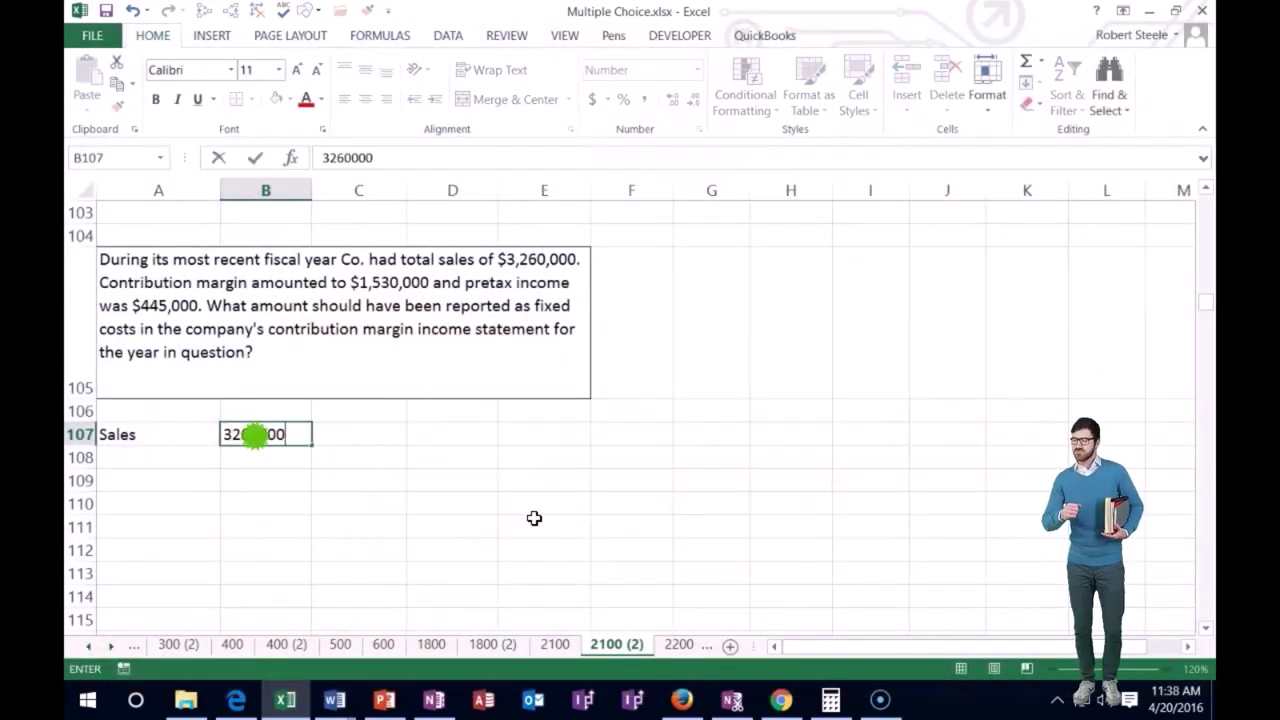
key("Return")
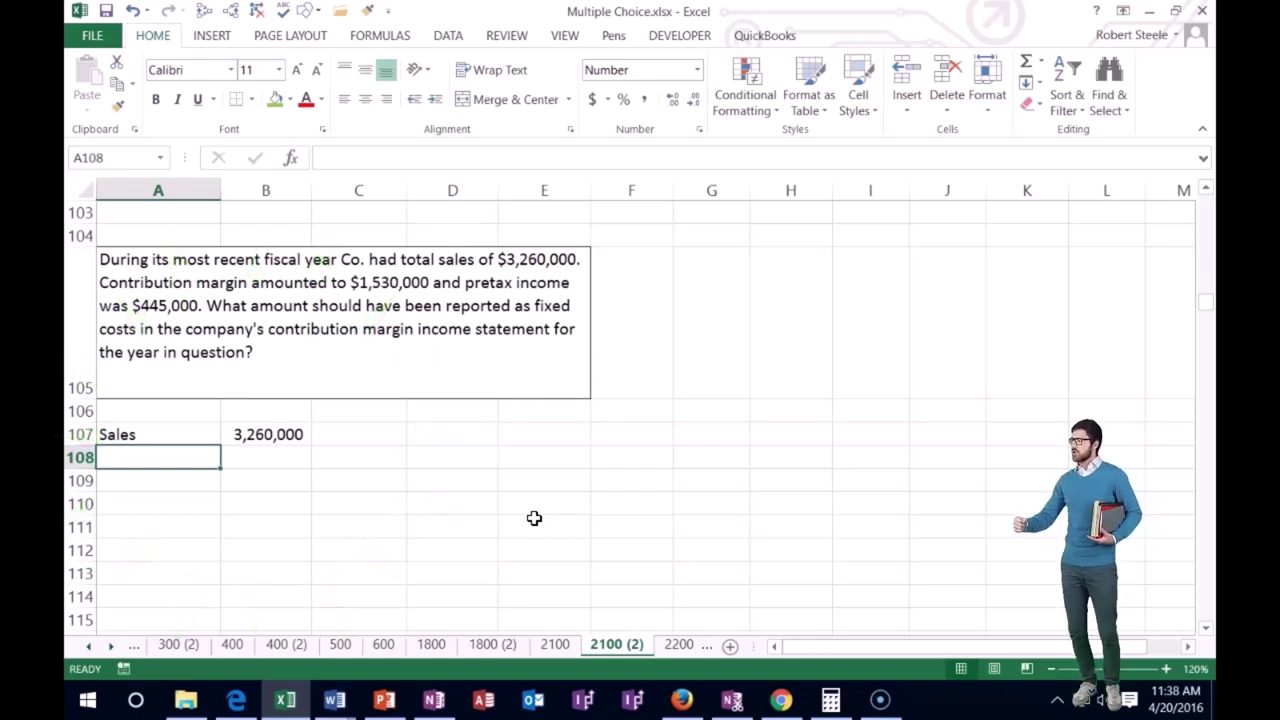
Add the labels "VC" in A108 and "CM" in A109, with 1,530,000 in B109.
type("VC")
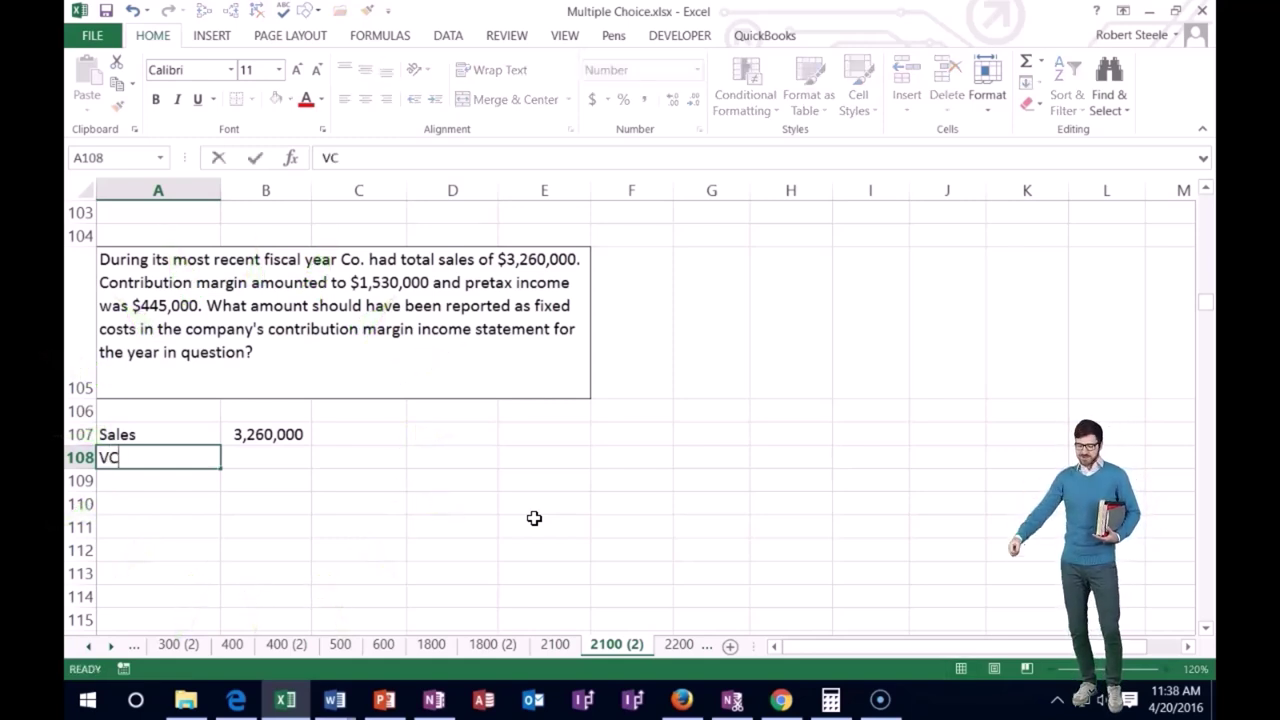
key("Return")
type("CM")
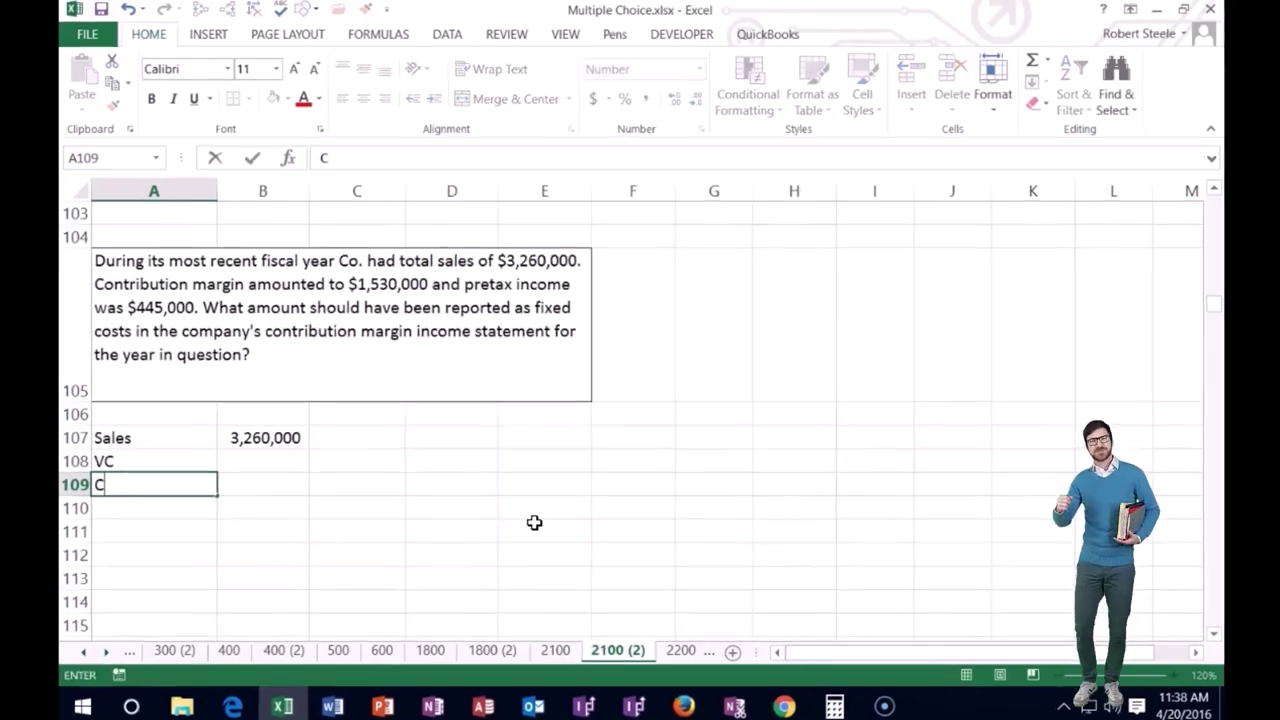
key("Tab")
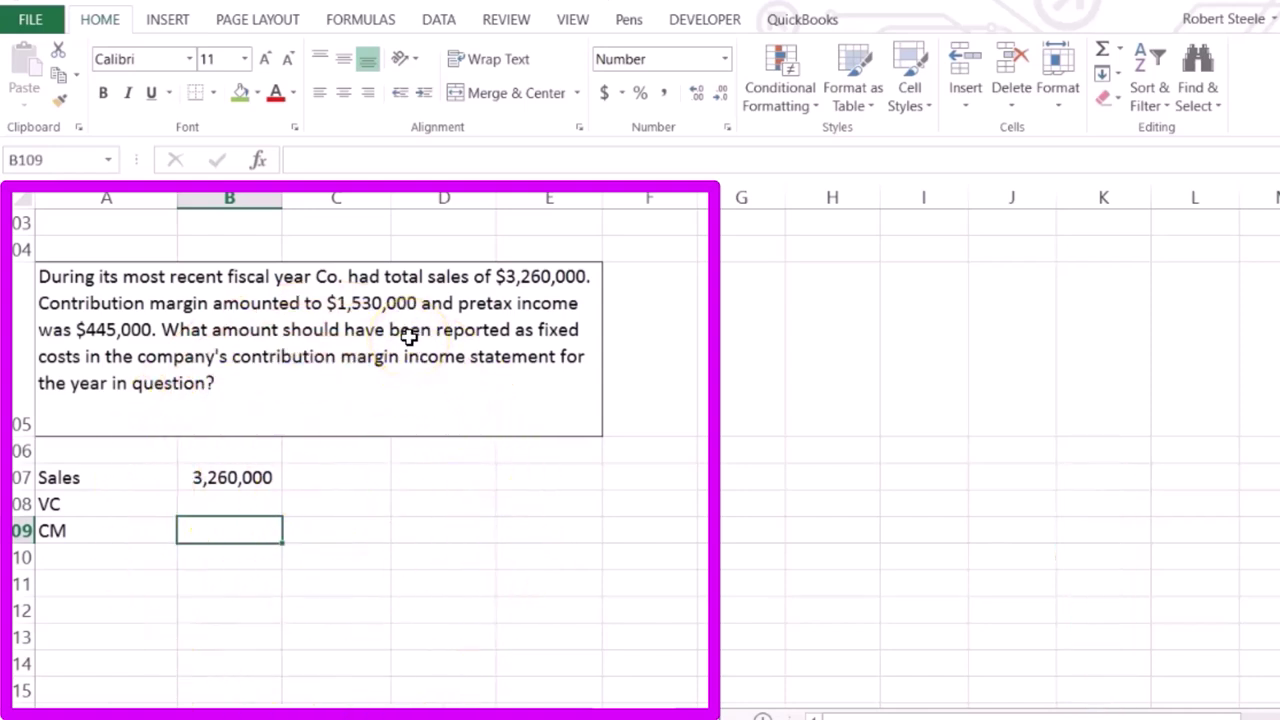
type("153")
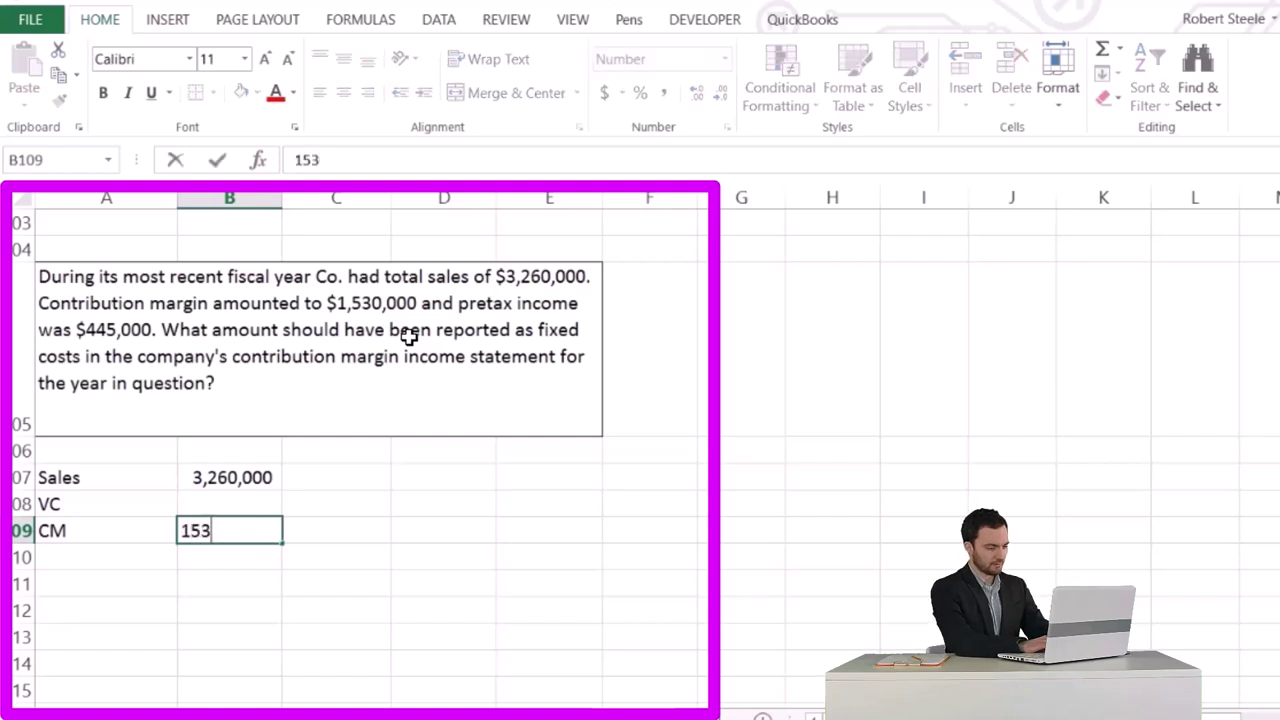
key("Return")
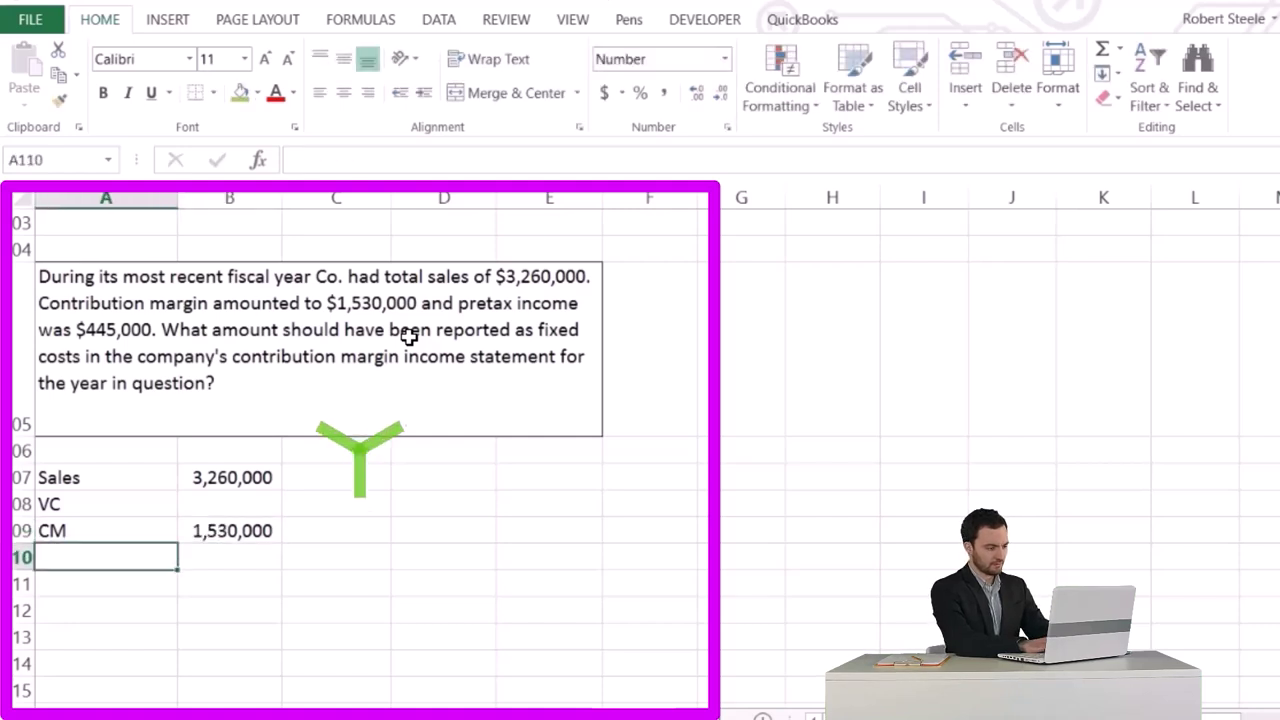
Write the equation "3,260,000- VC = 1,530,000" as text in D109.
key("Up")
key("Up")
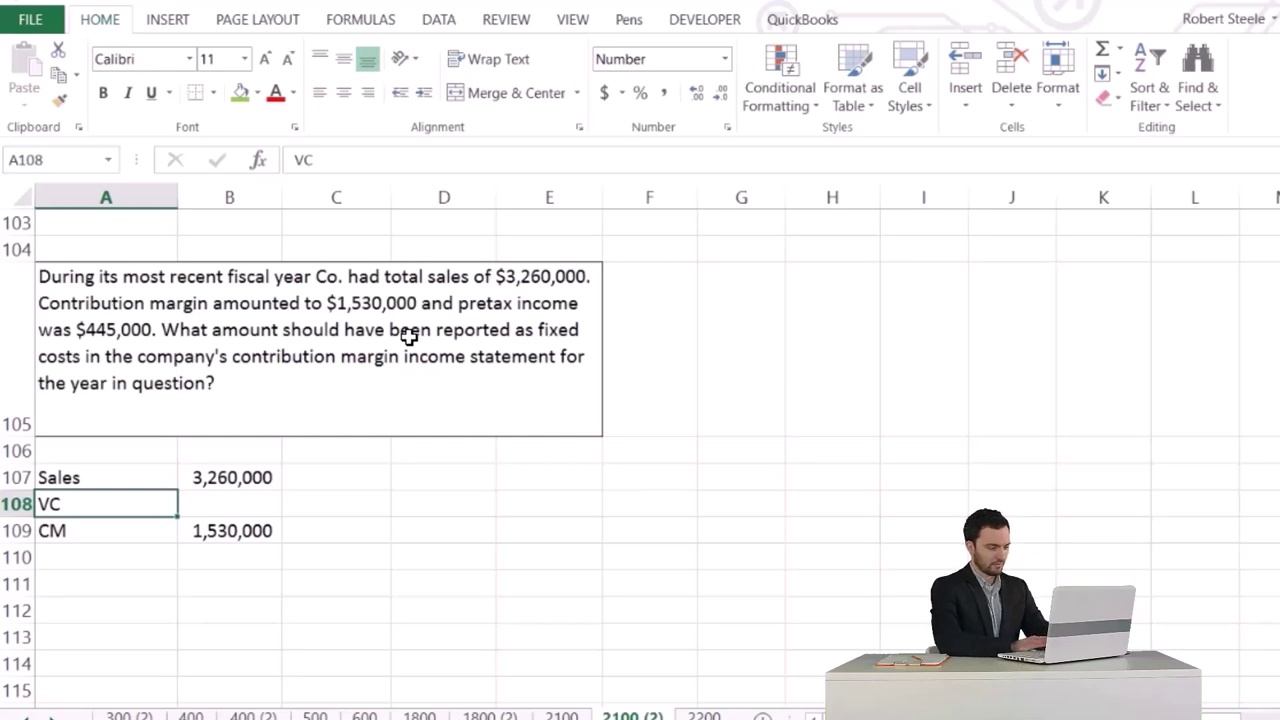
key("Right")
key("Right")
key("Right")
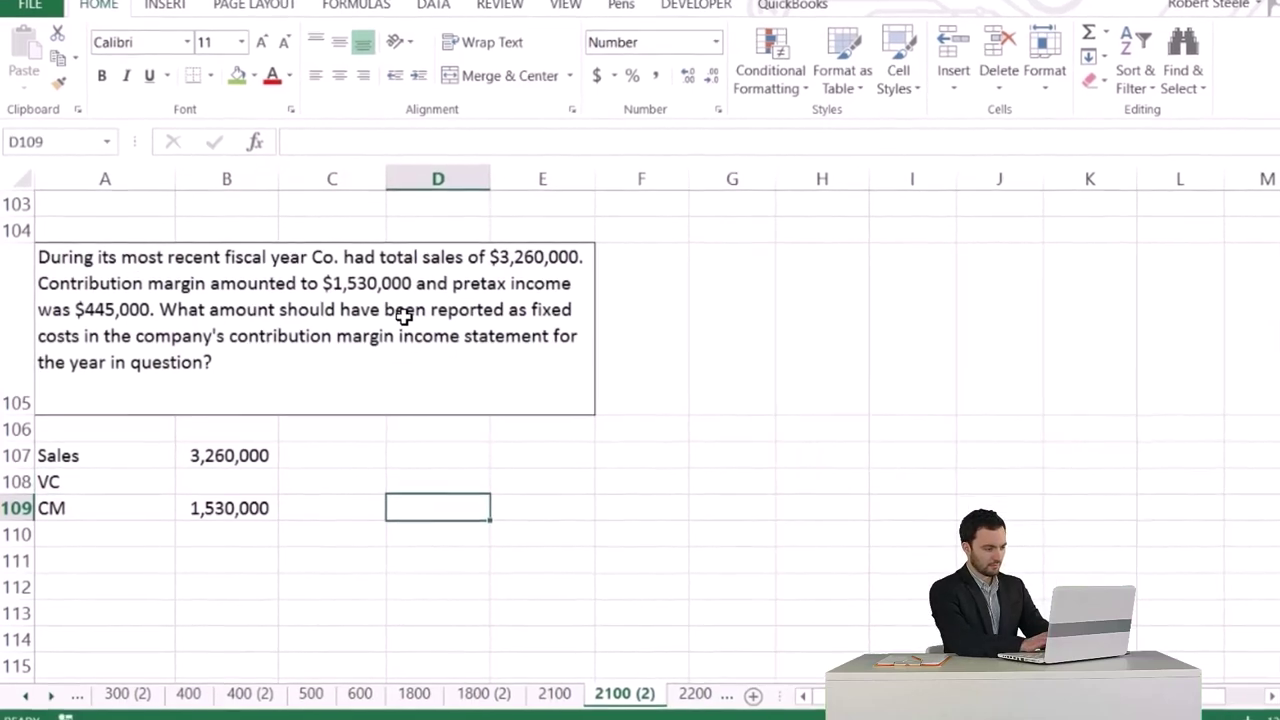
type("'")
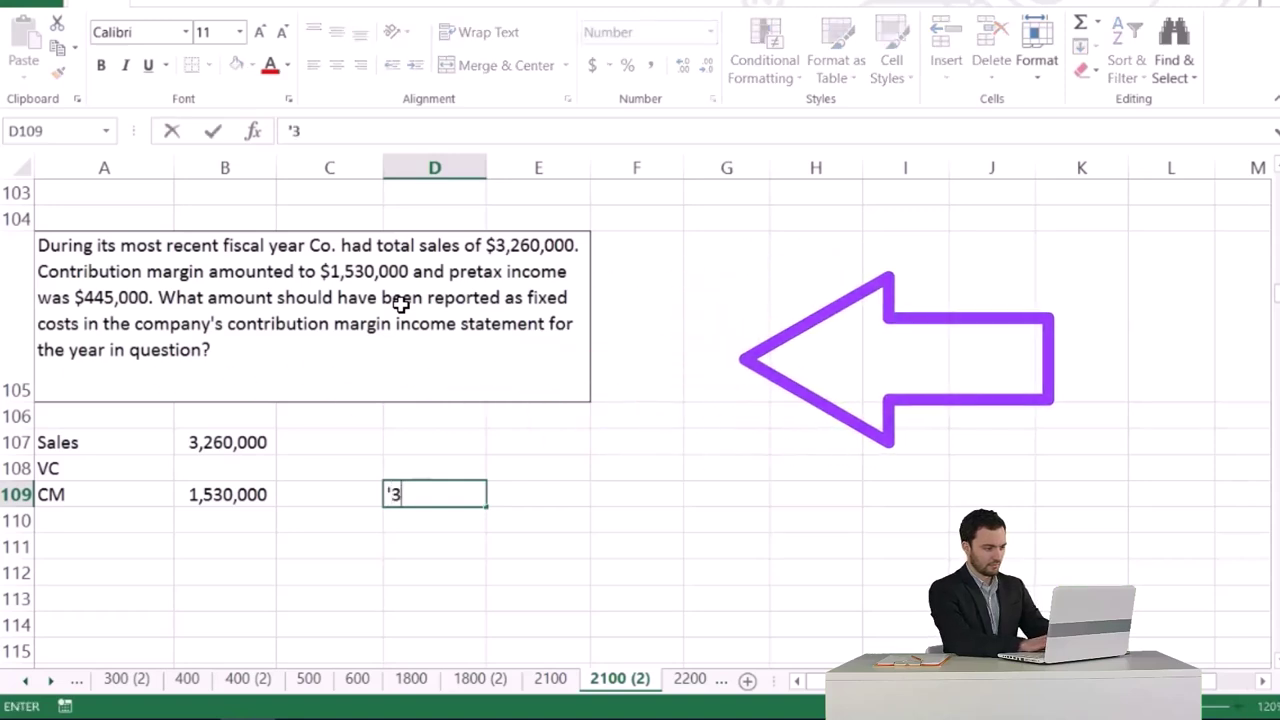
type("3,260,000")
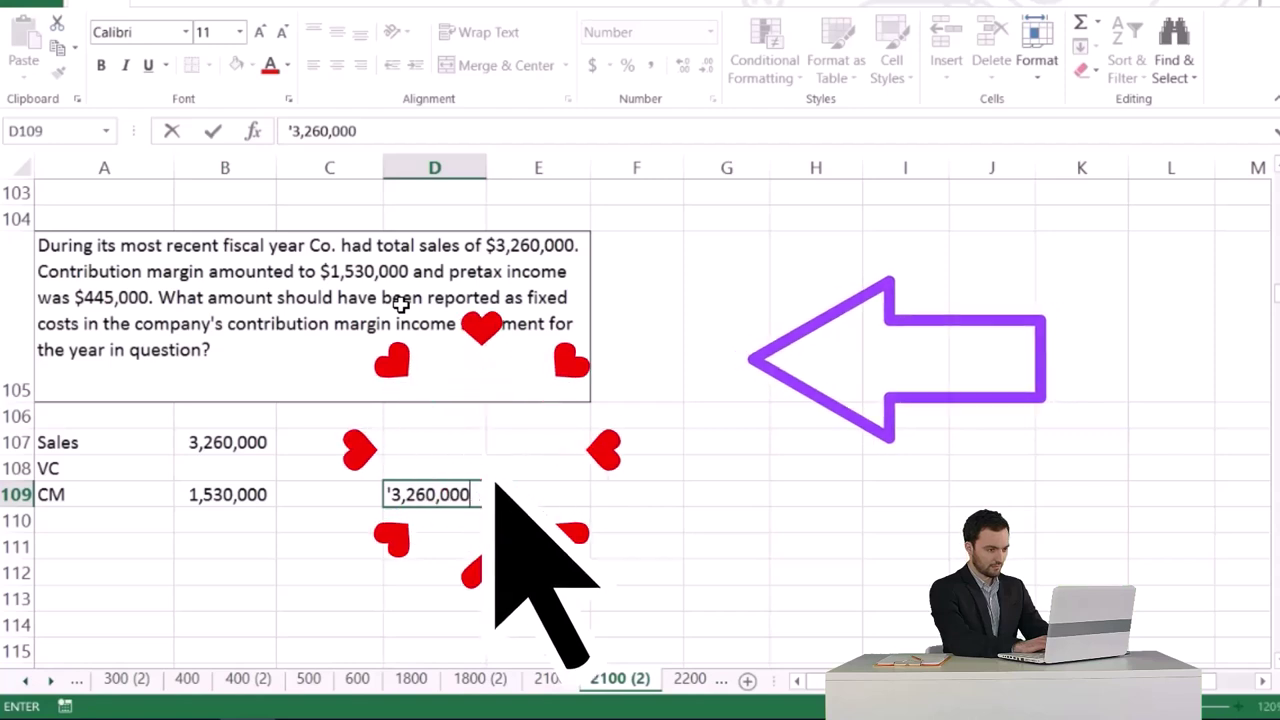
type("- VC")
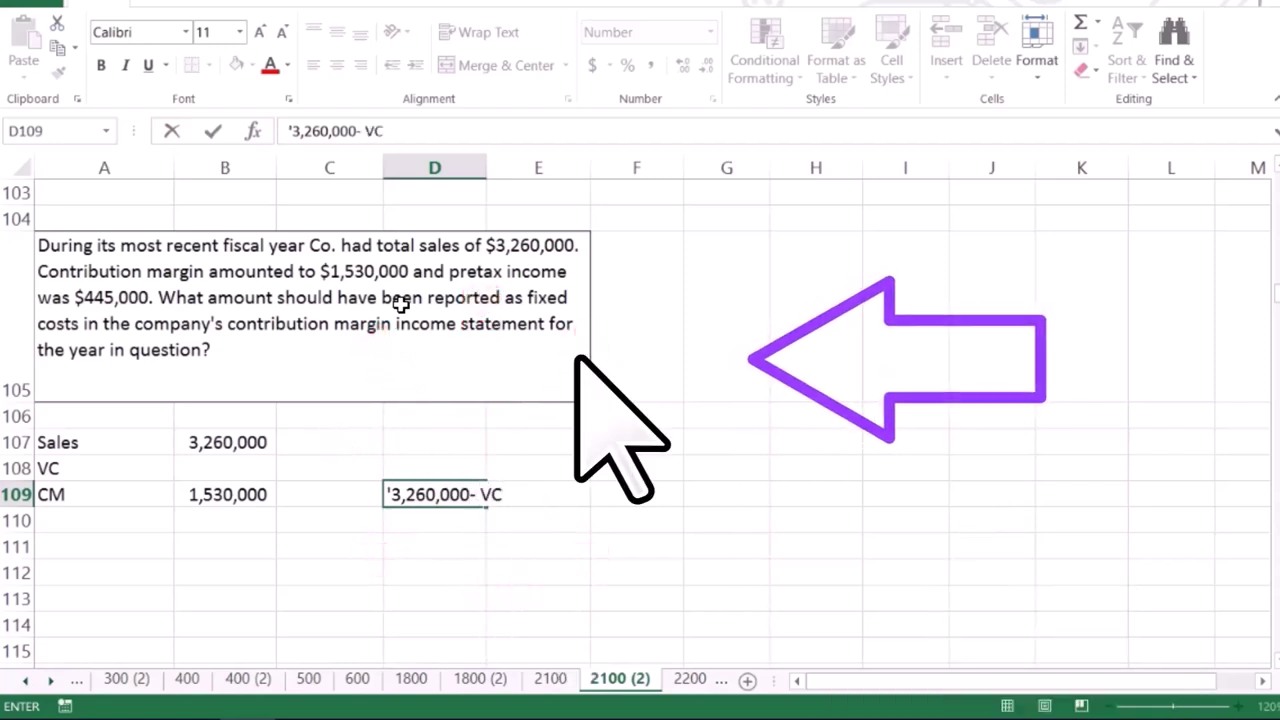
type(" =")
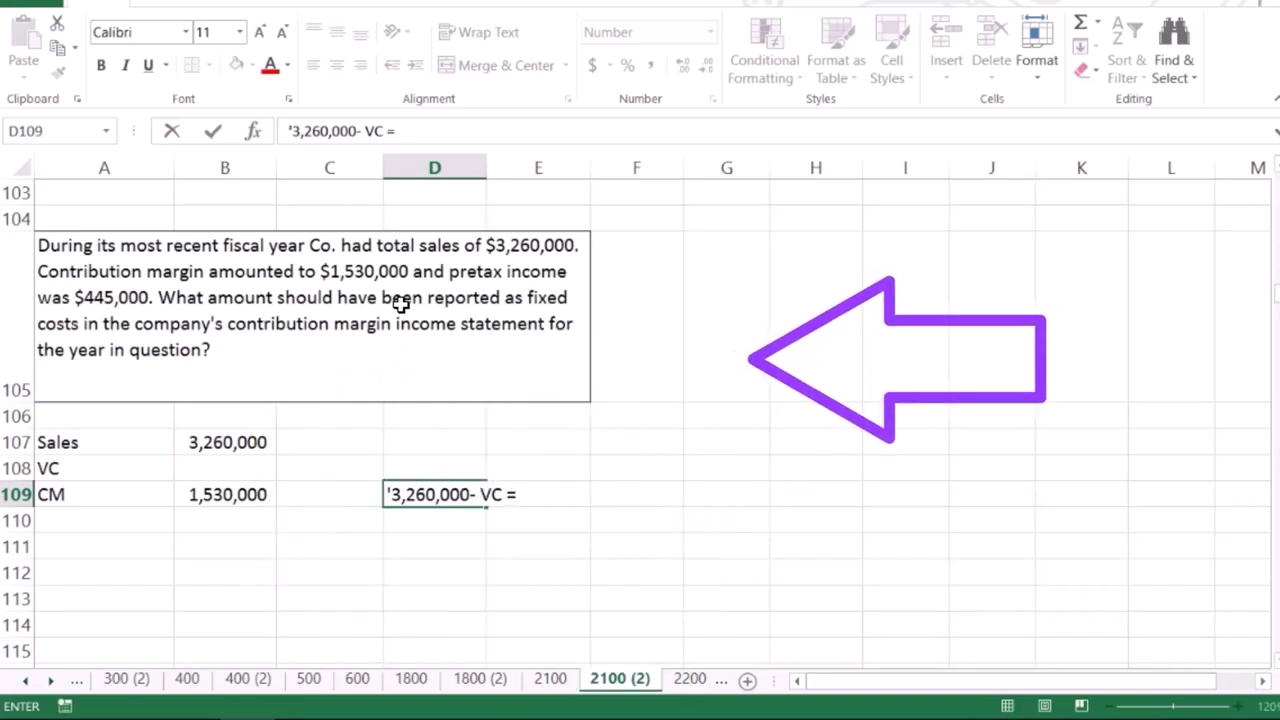
type(" 1,")
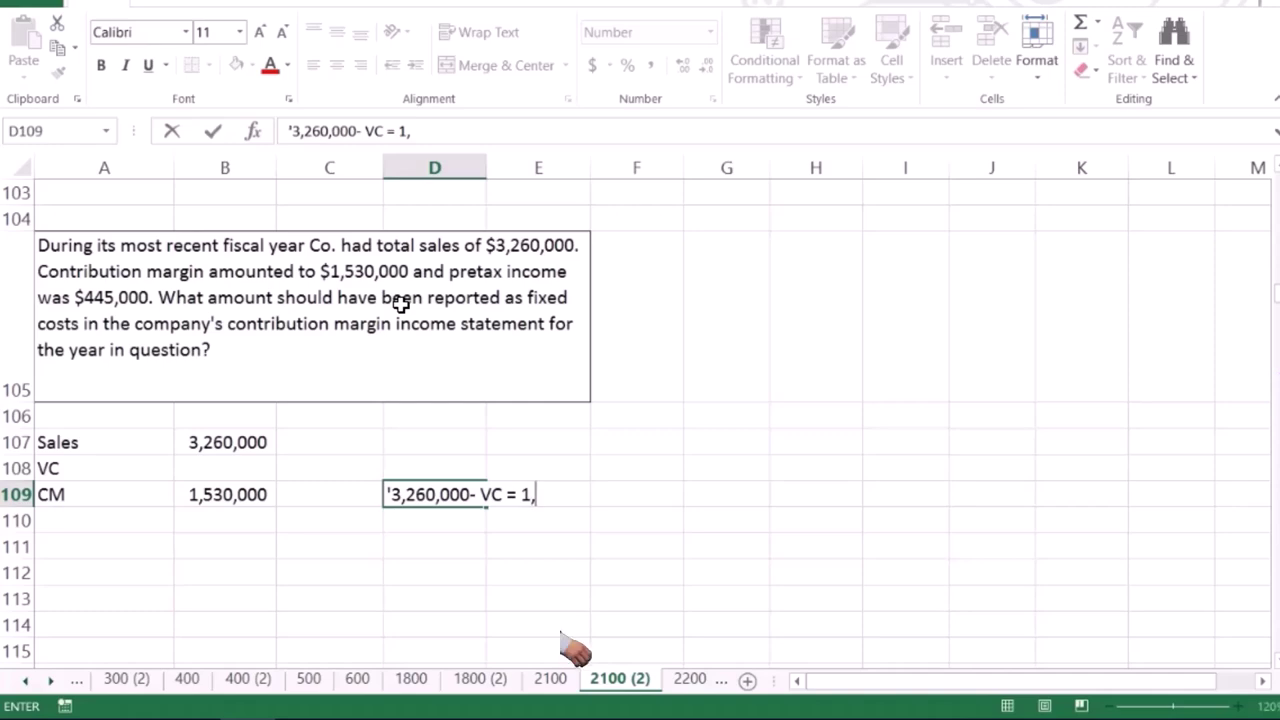
type("53")
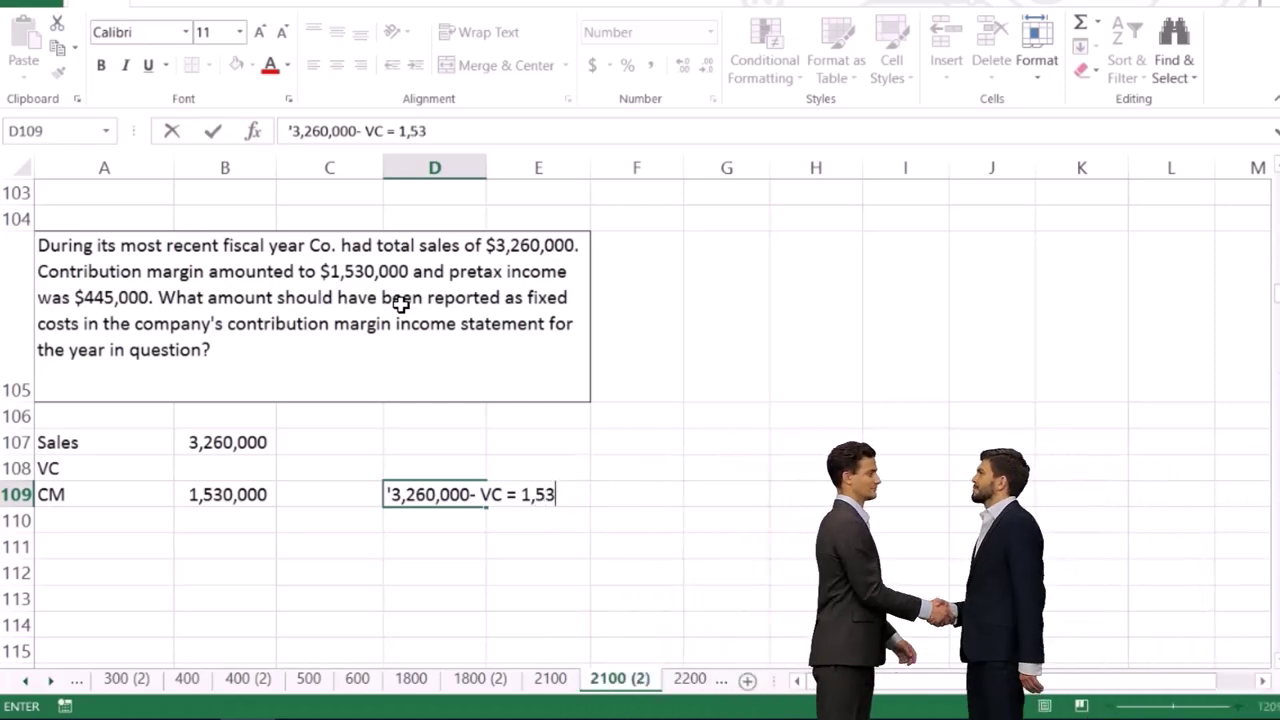
type("0,000")
key("Return")
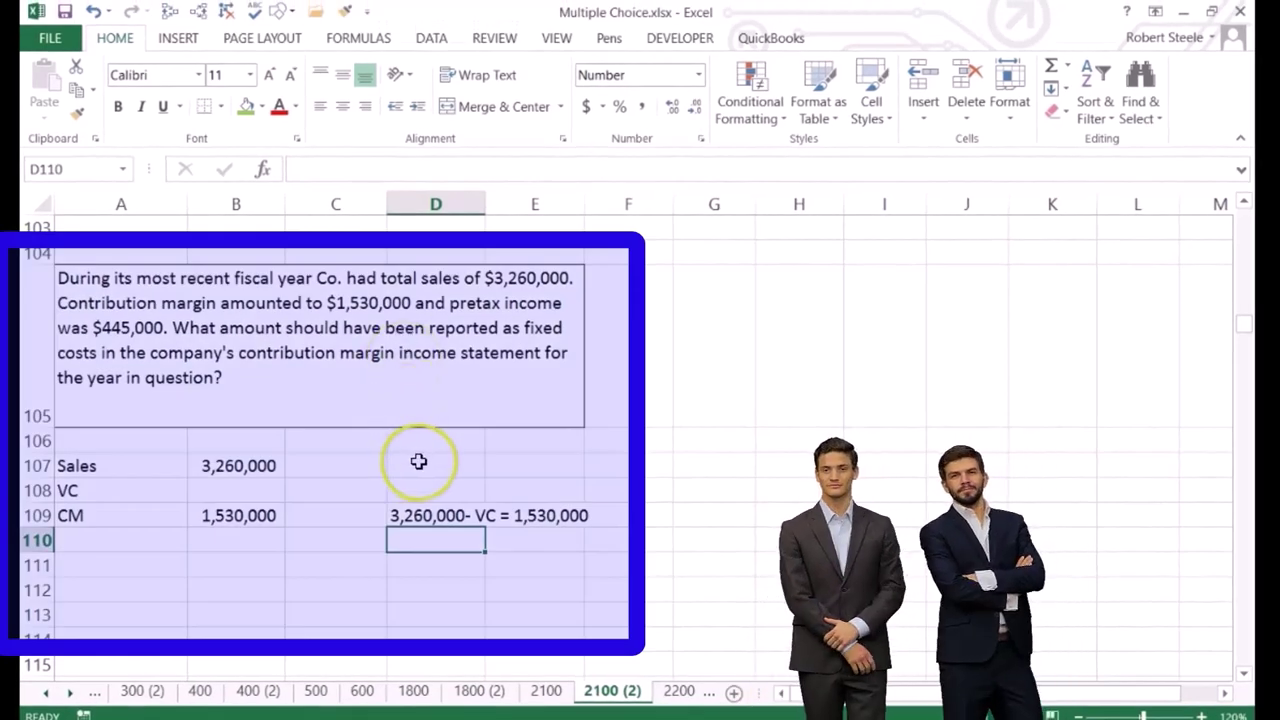
key("Return")
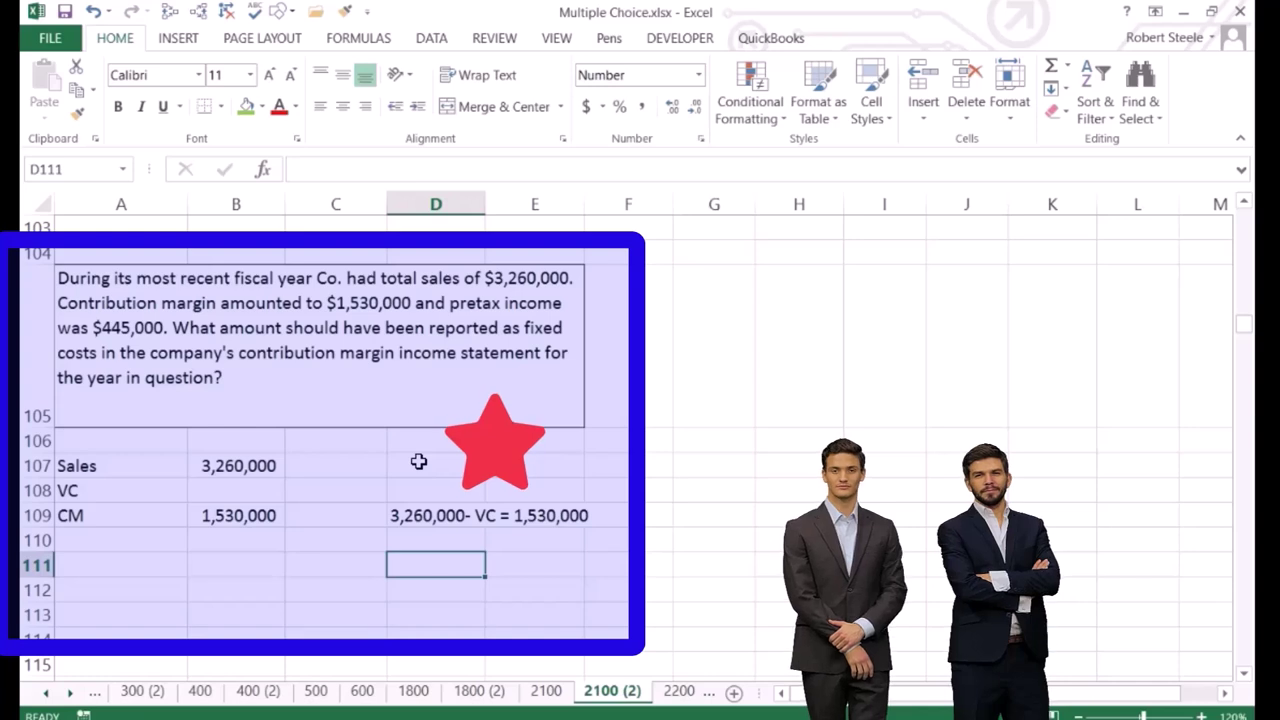
type("VC")
key("Tab")
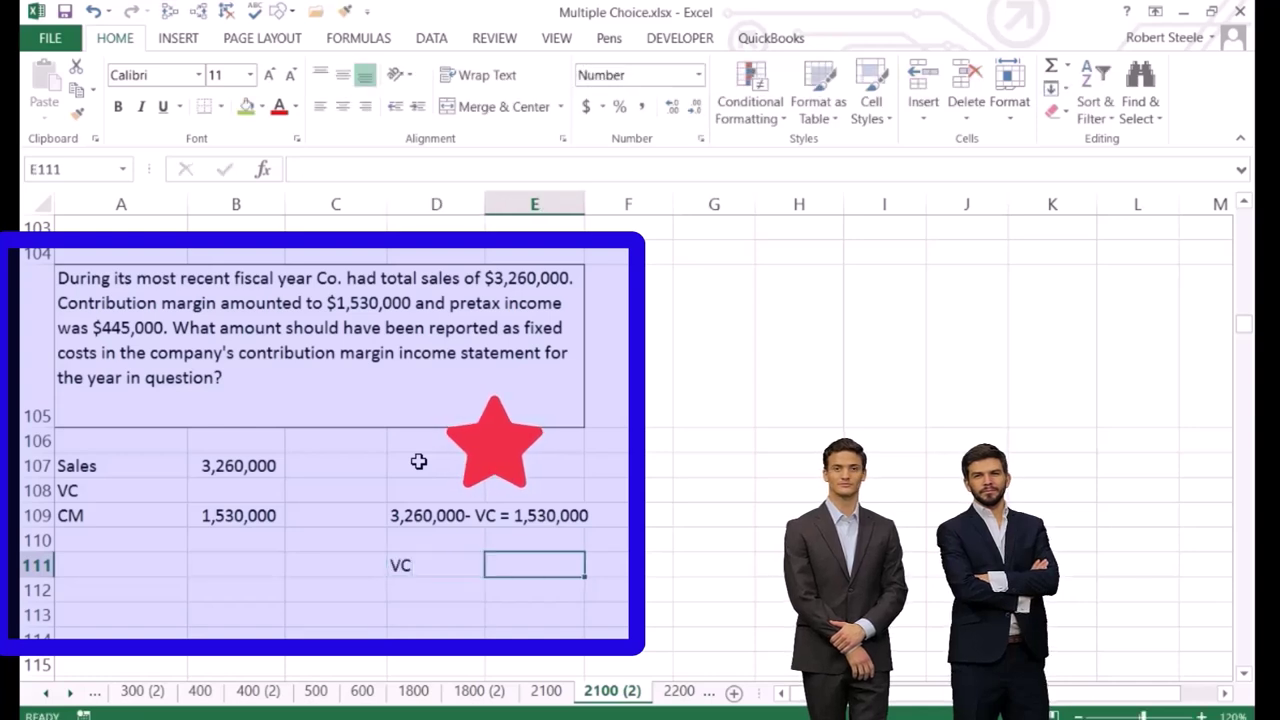
type("=")
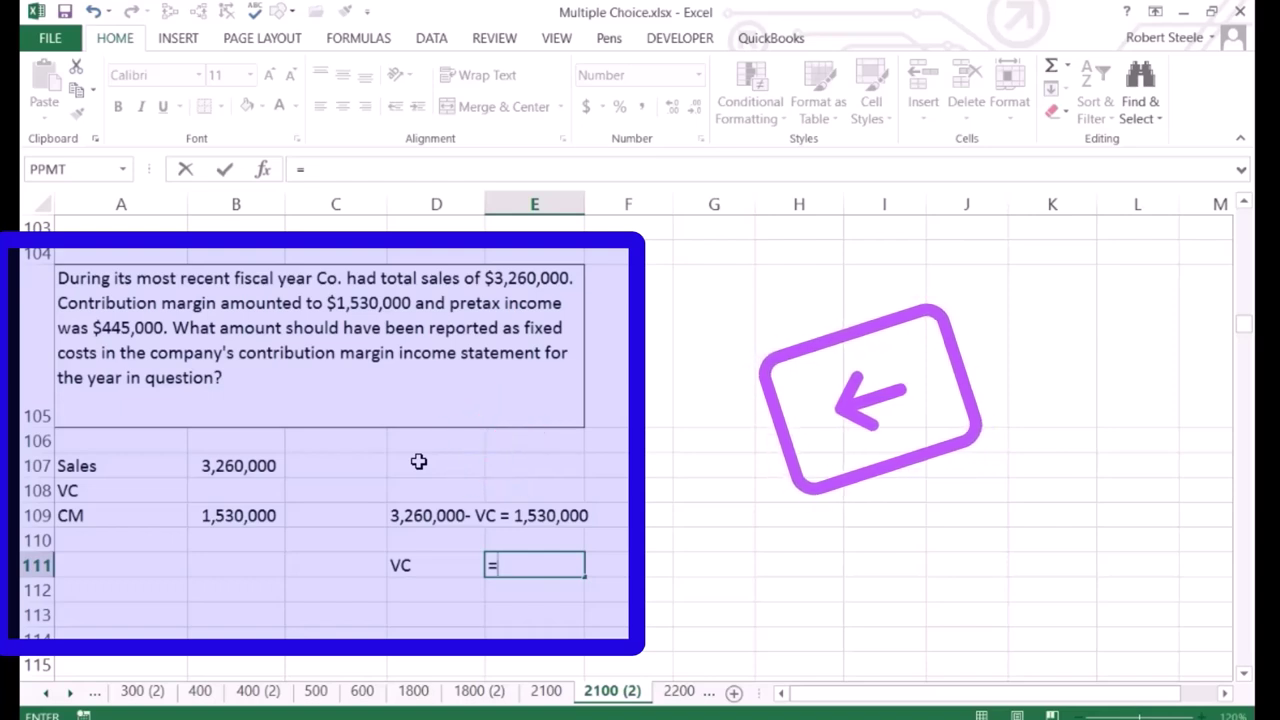
type("326")
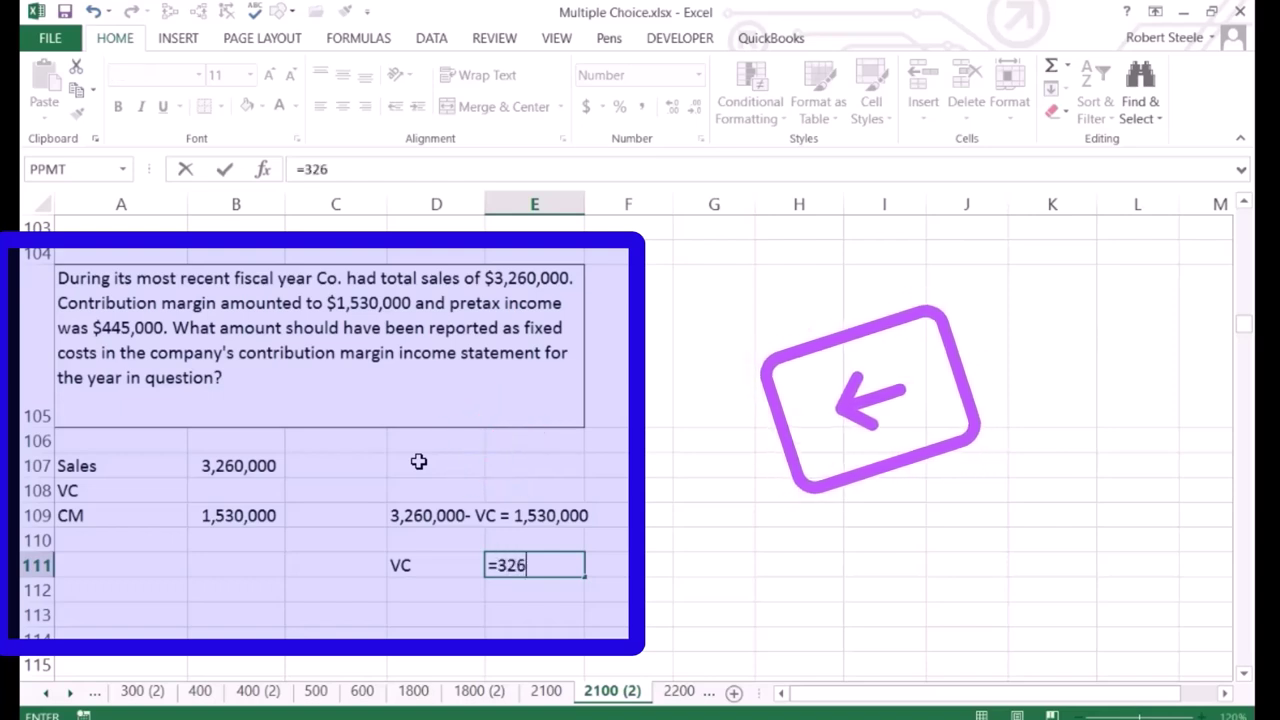
type("0000-")
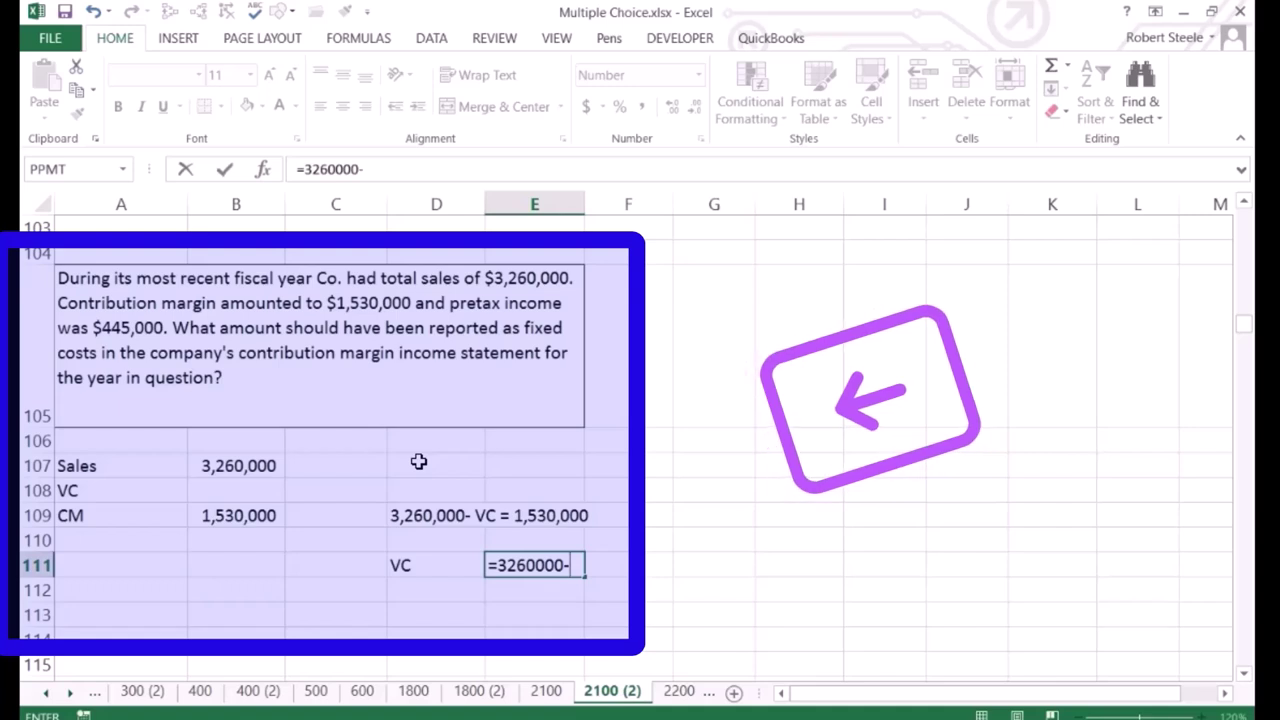
type("1530000")
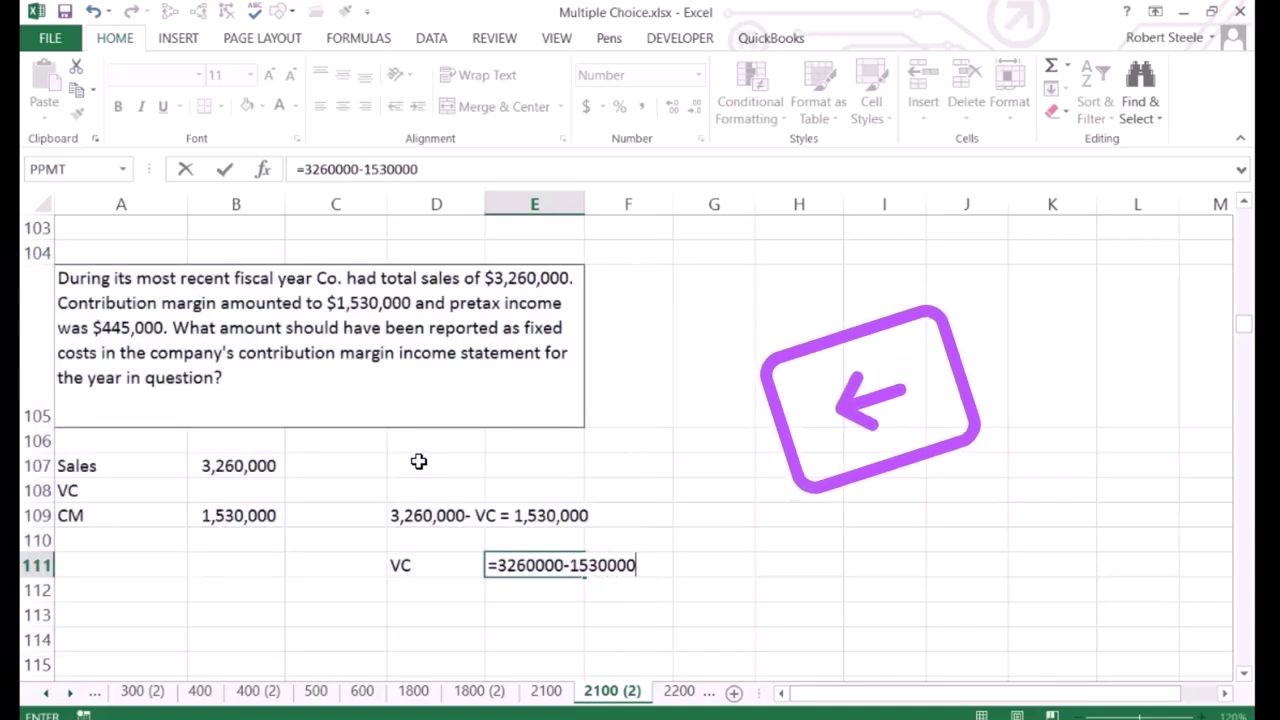
key("Return")
Calculate the variable costs in B108 with the formula =B107-B109.
key("Left")
key("Left")
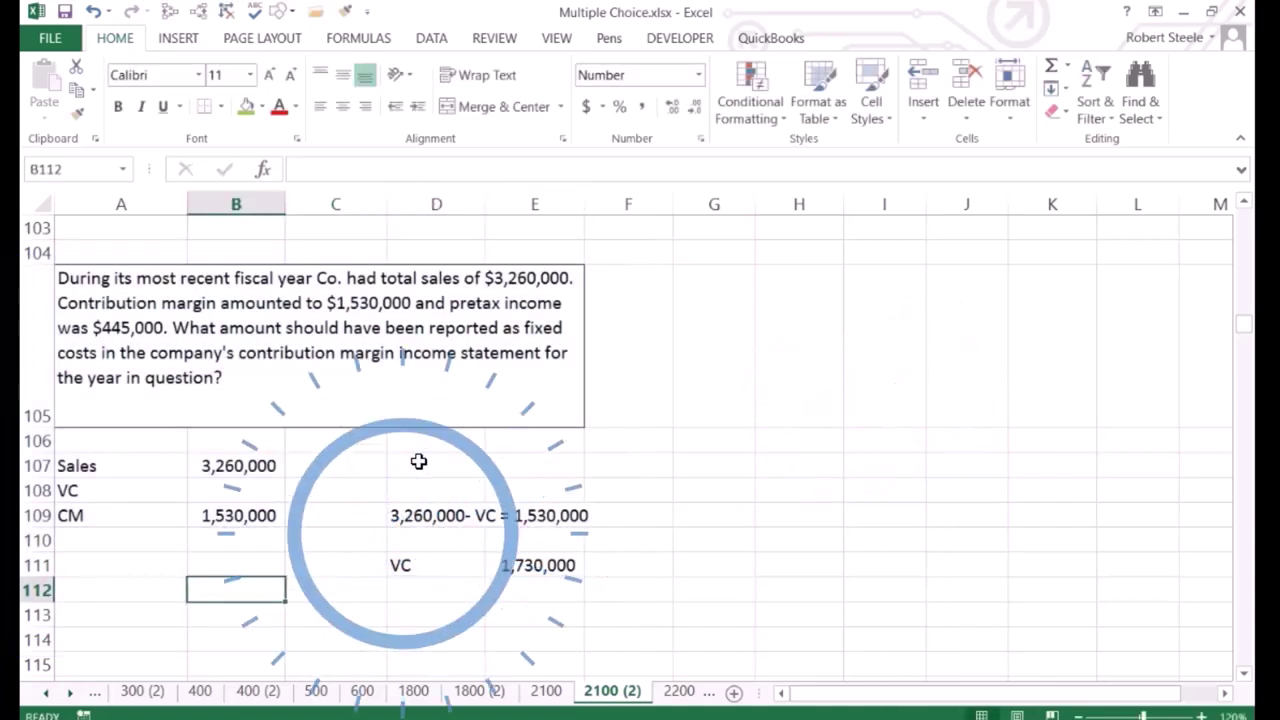
key("Up")
key("Up")
key("Up")
key("Up")
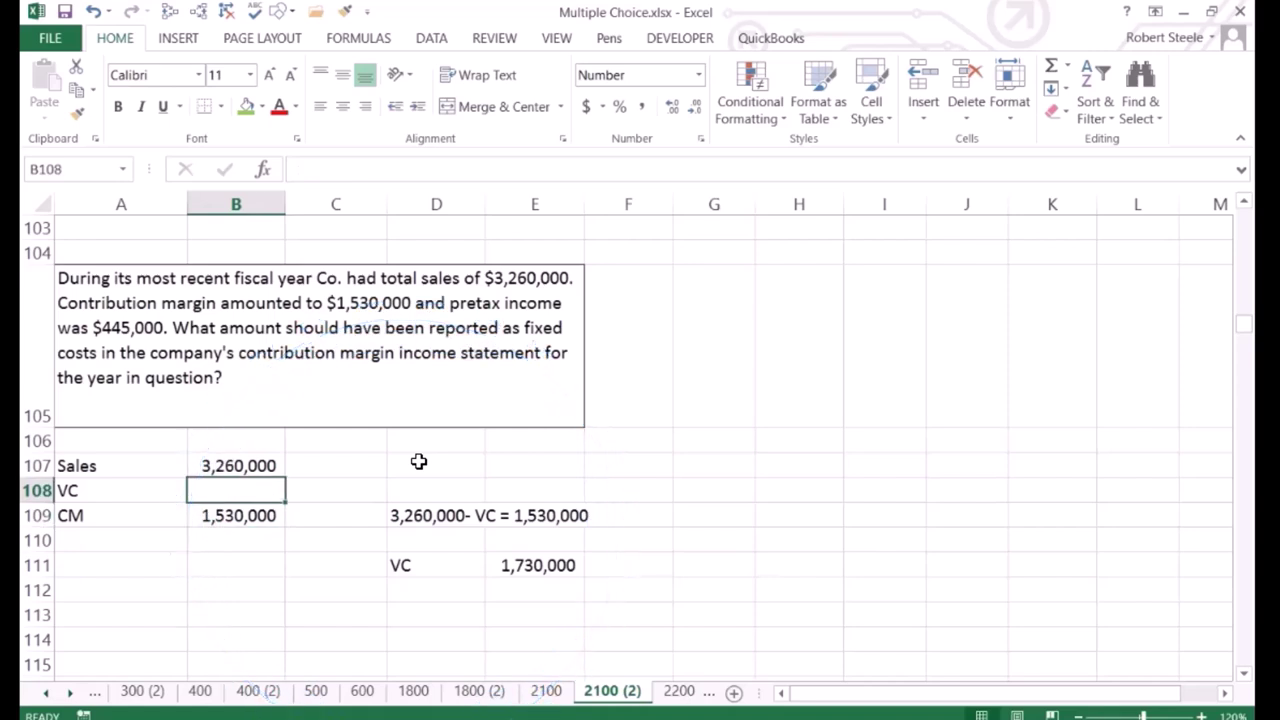
type("=")
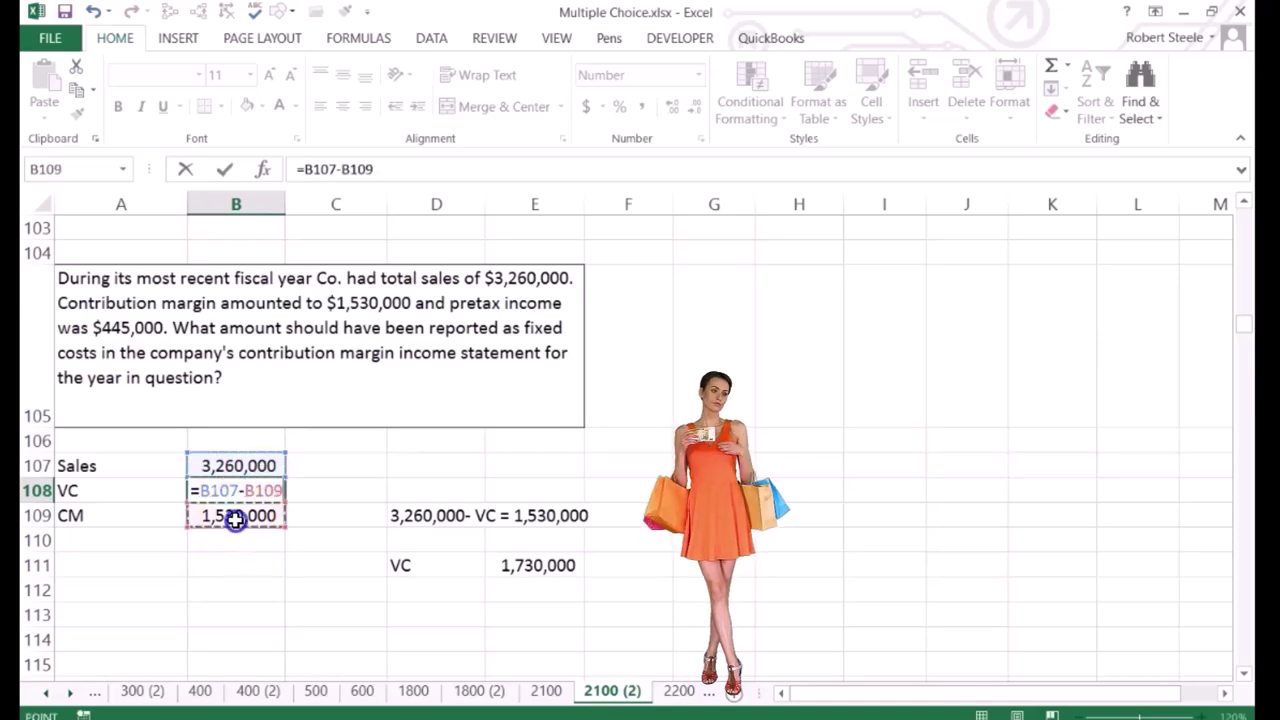
key("Return")
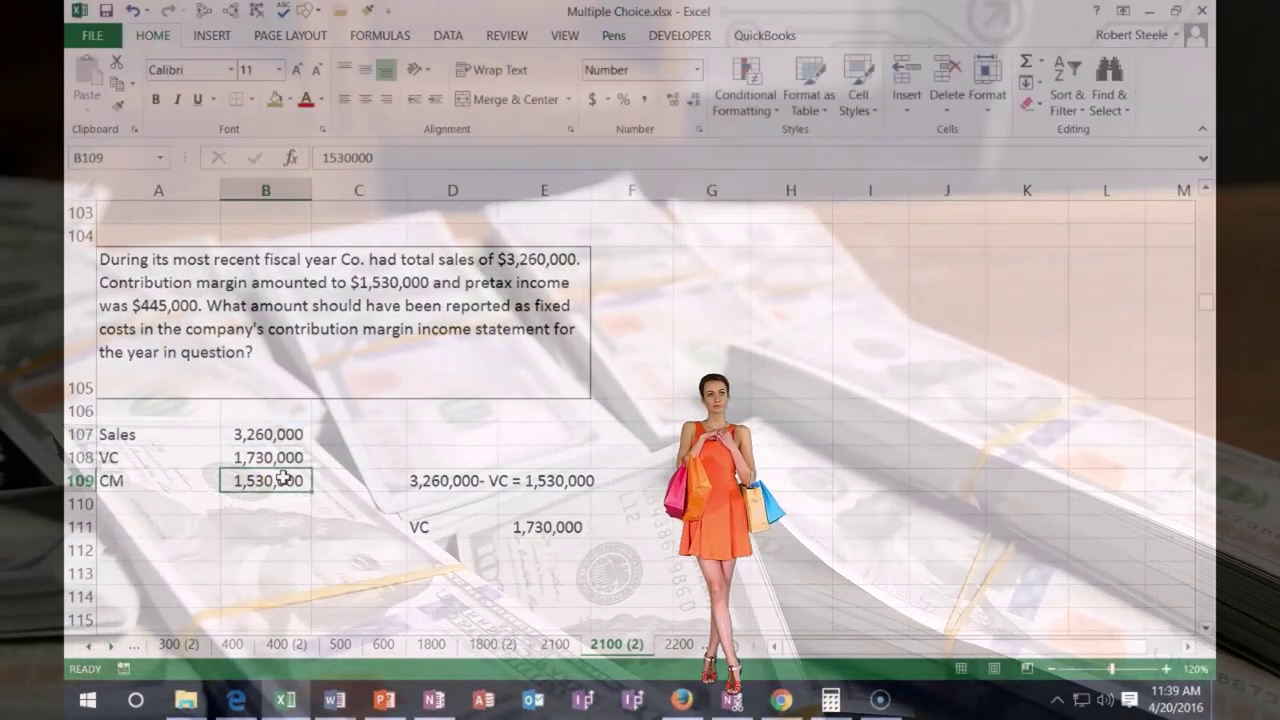
Switch to Calculator and compute 3260 - 1730 to check the contribution margin.
key("Right")
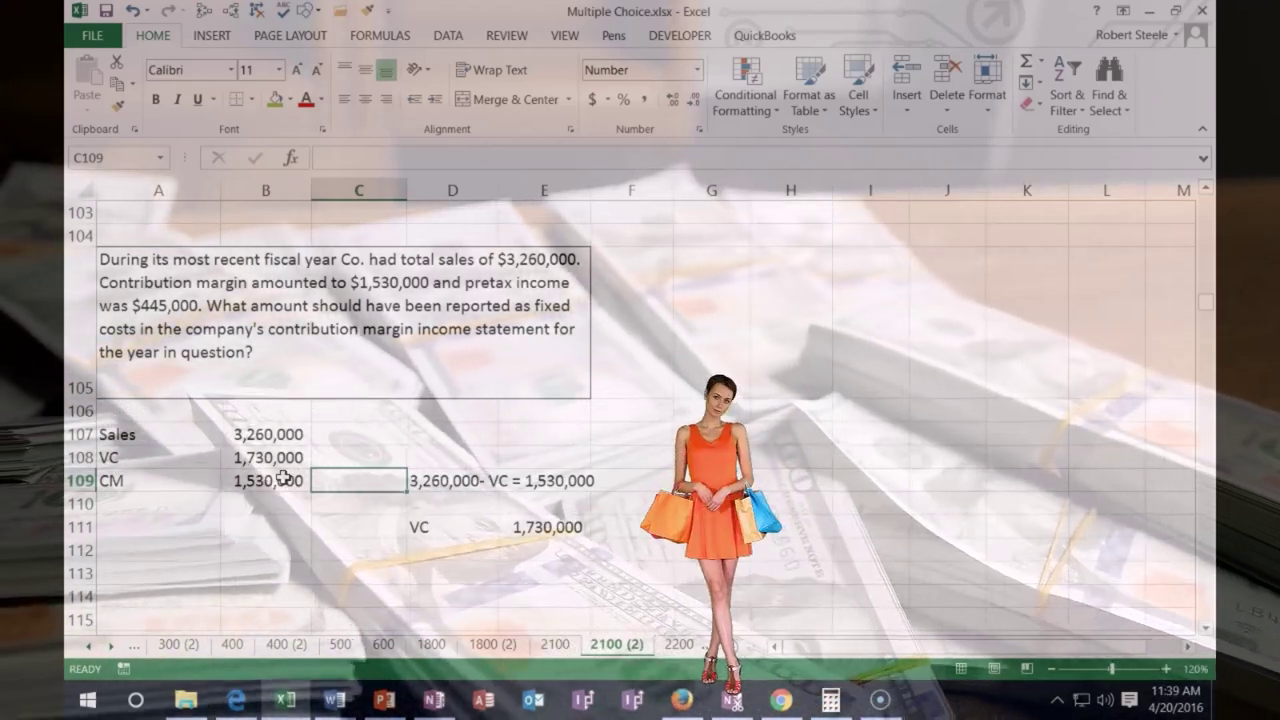
key("XF86Calculator")
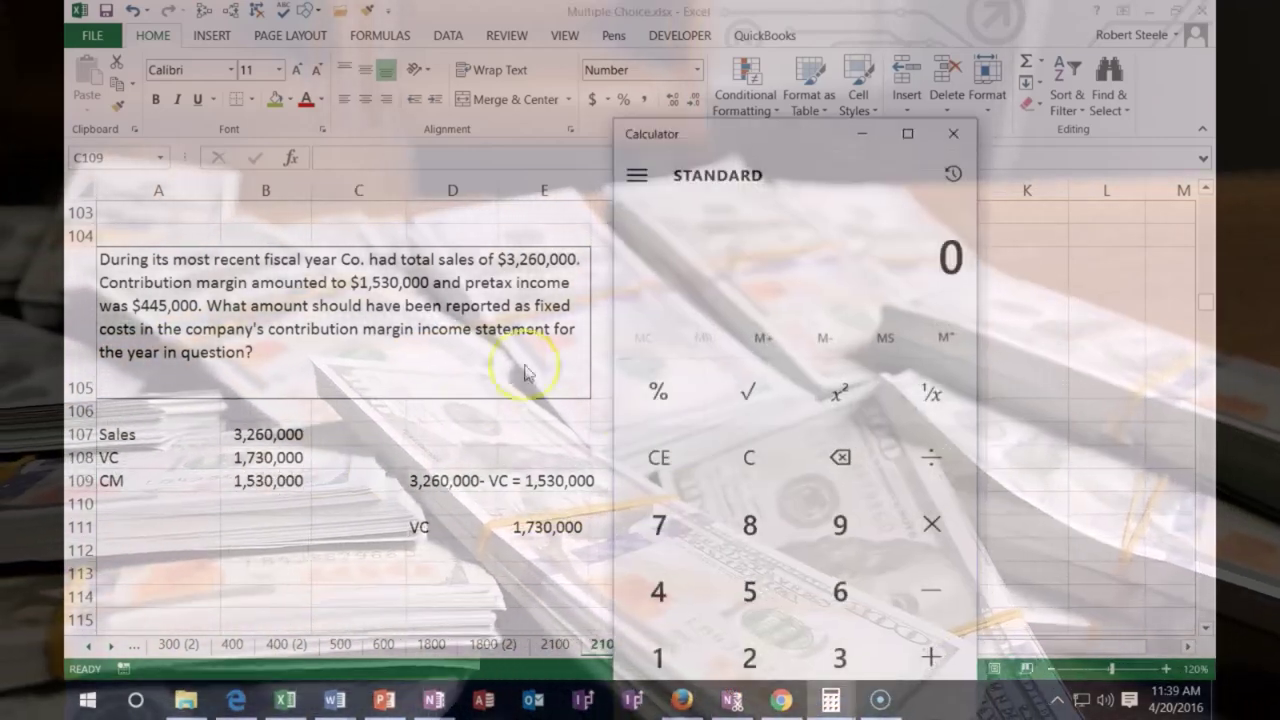
type("3")
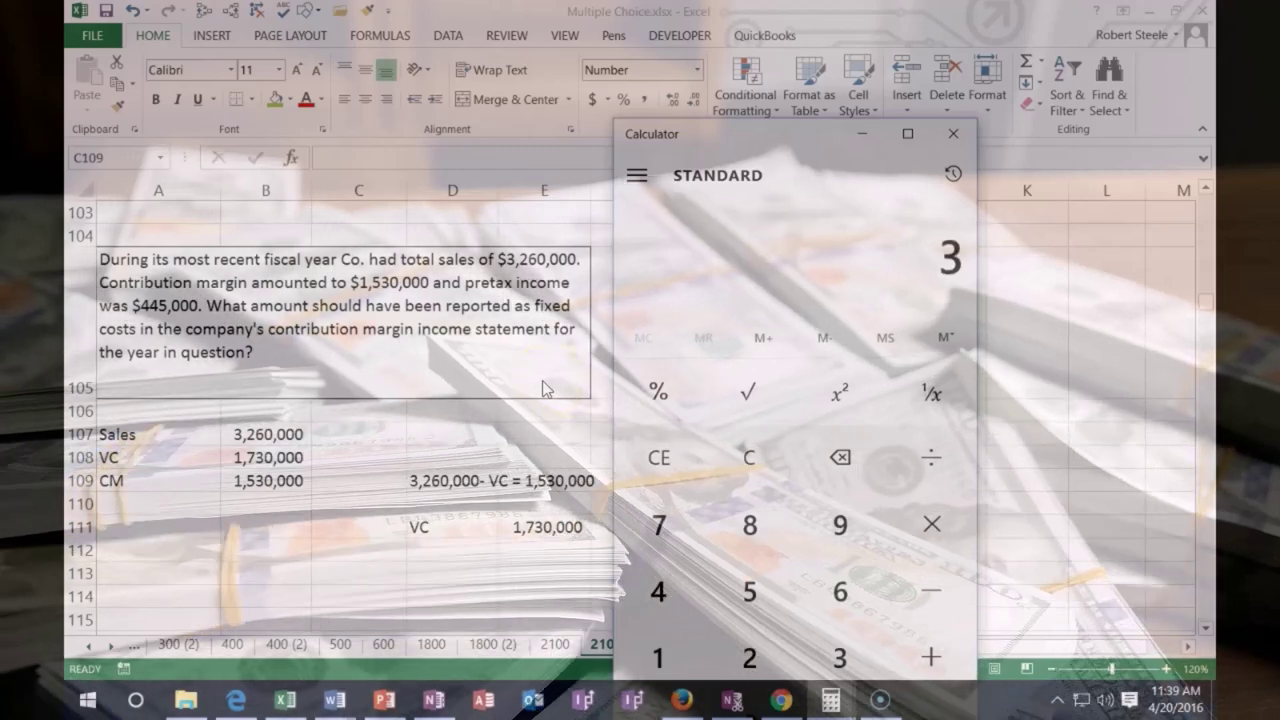
type("260 - 1,730")
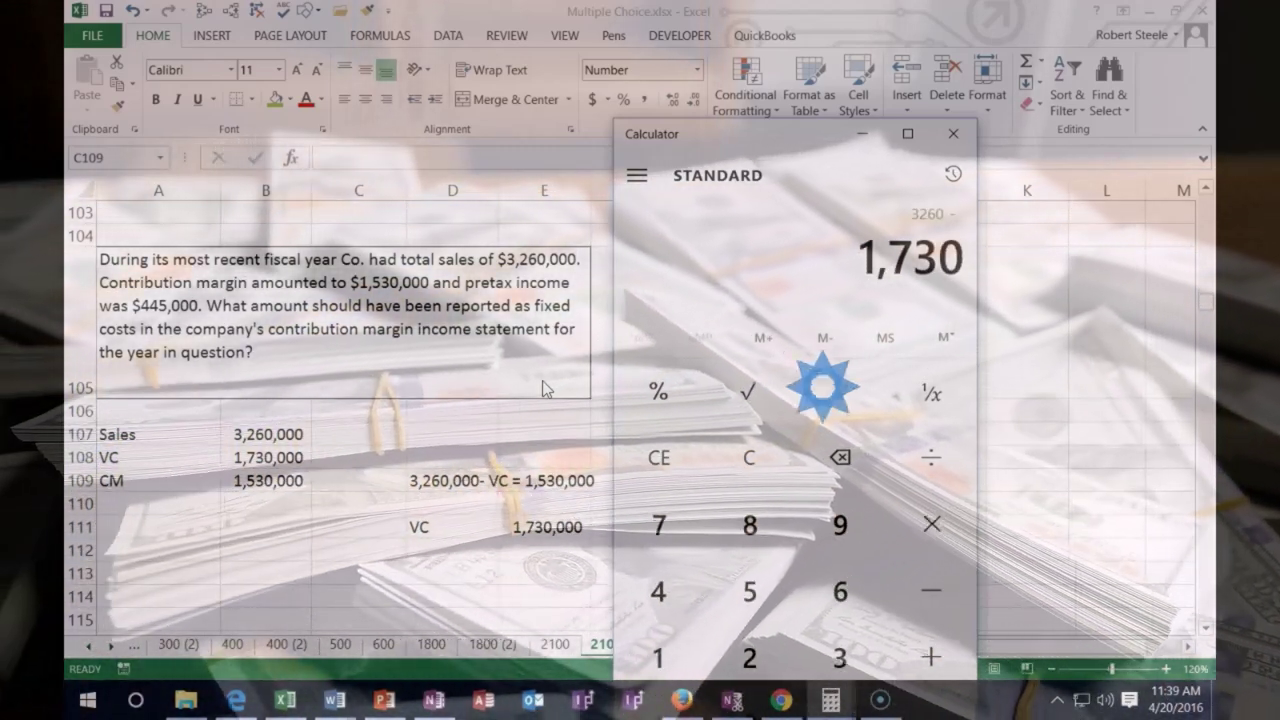
key("Return")
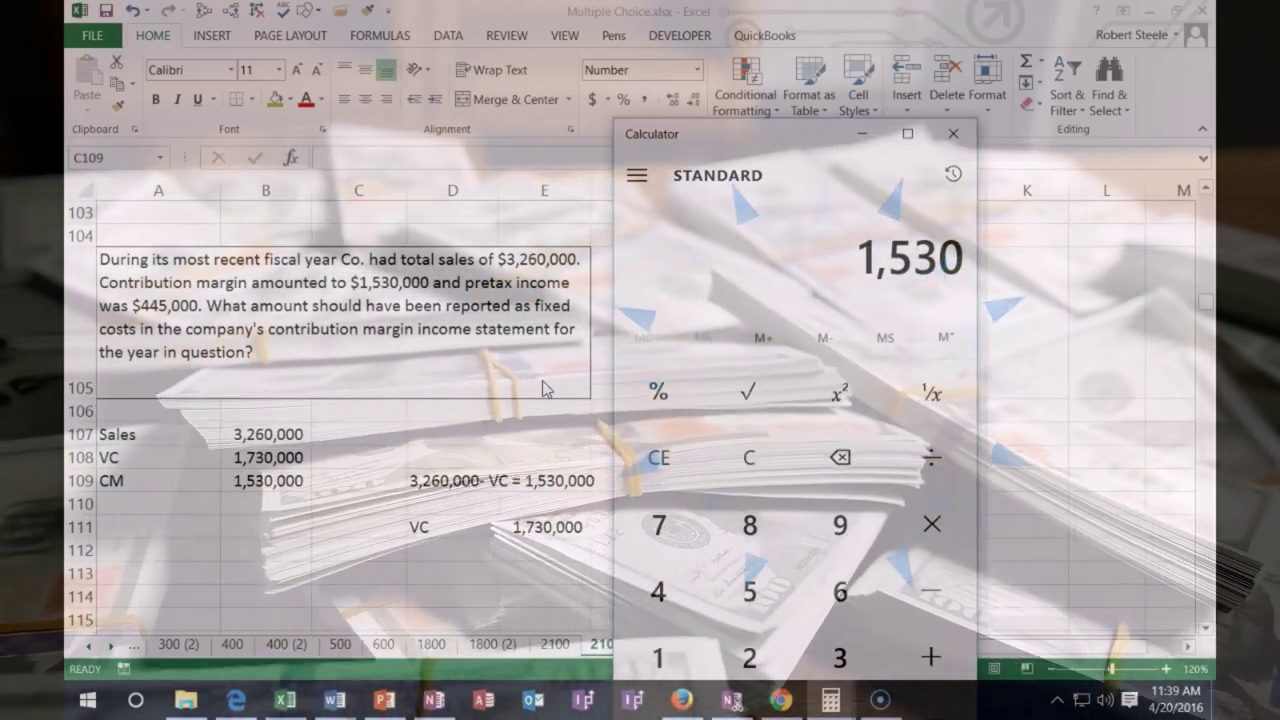
Clear the scratch working in D108:E111 and add the label "FC" in A110.
left_click_drag(450, 457, 503, 526)
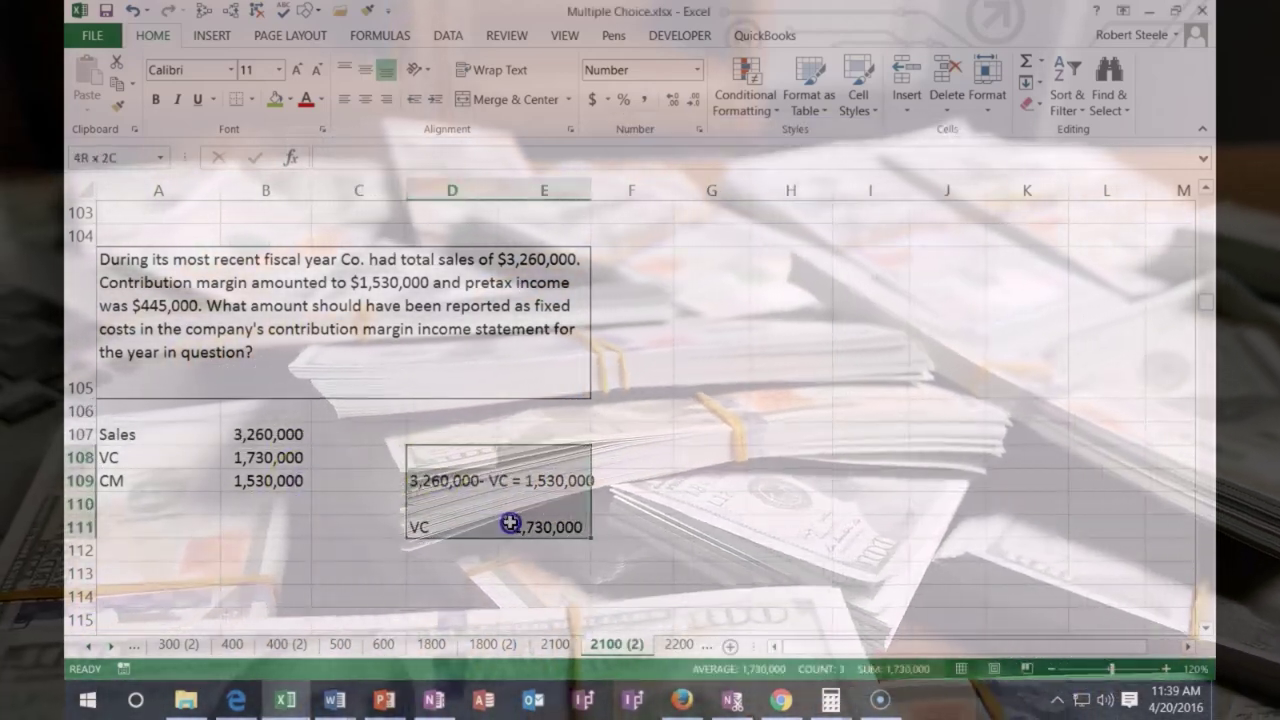
key("Delete")
left_click(182, 503)
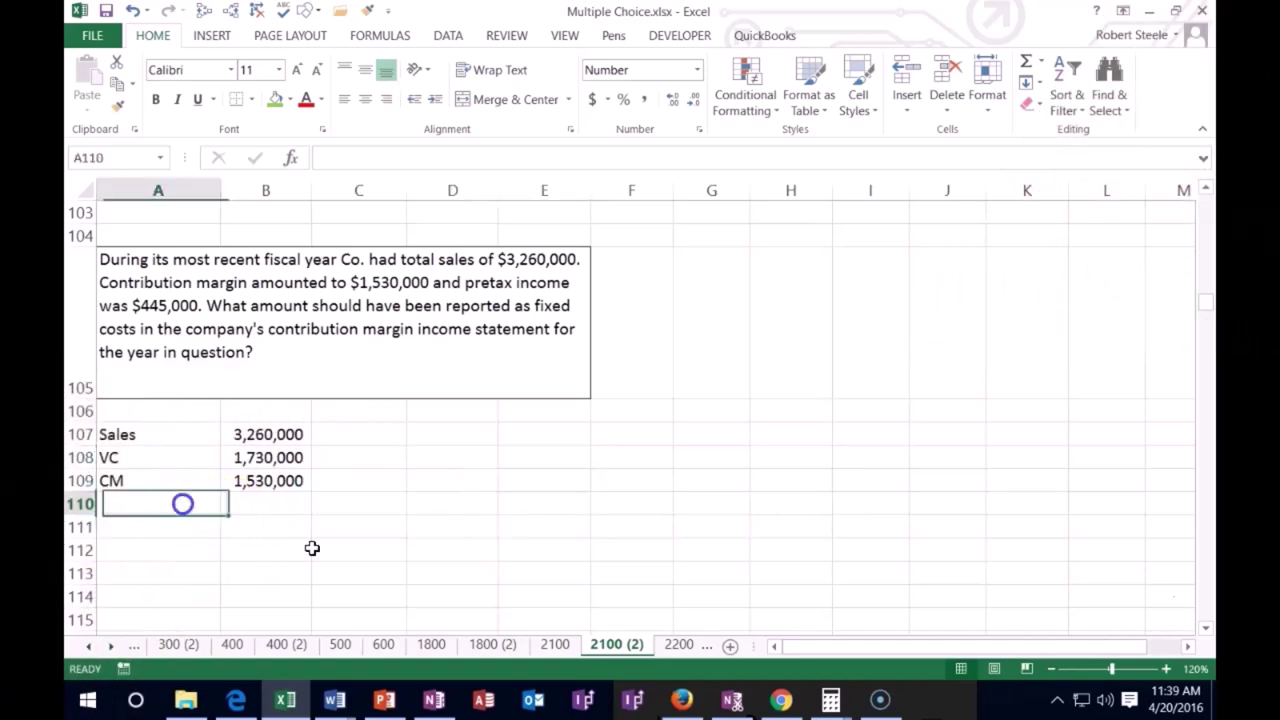
type("FC")
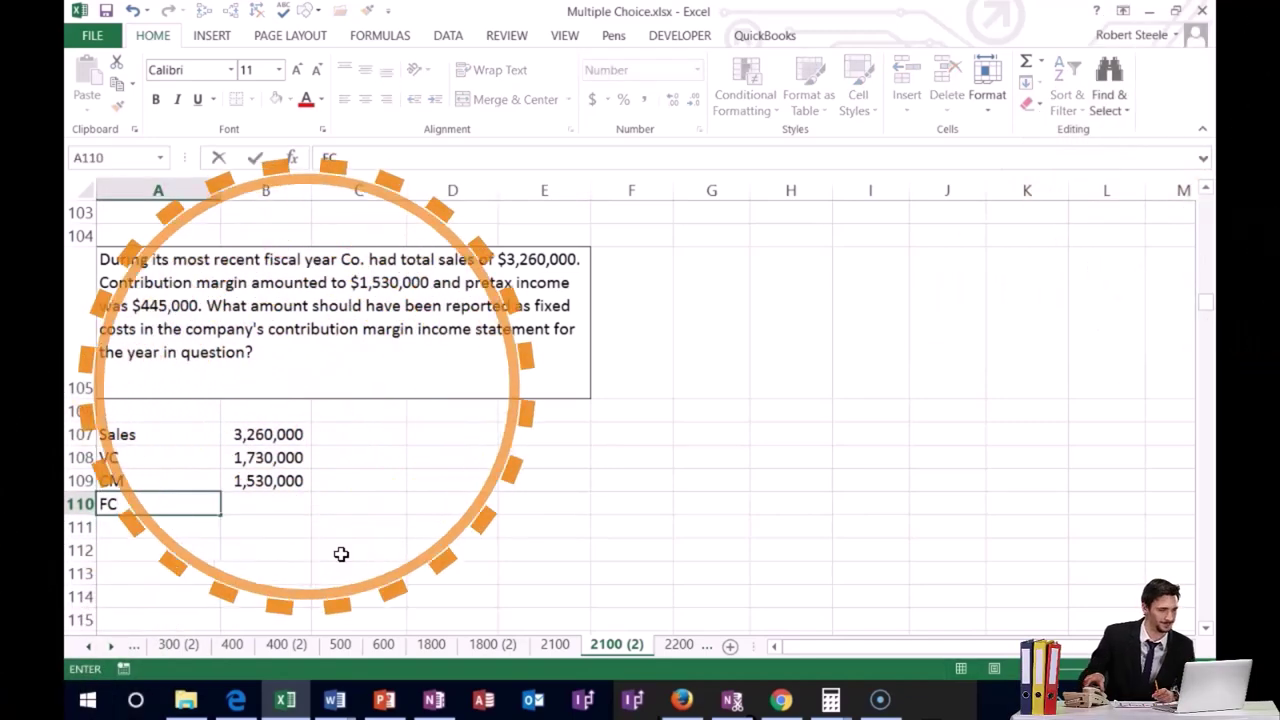
key("Return")
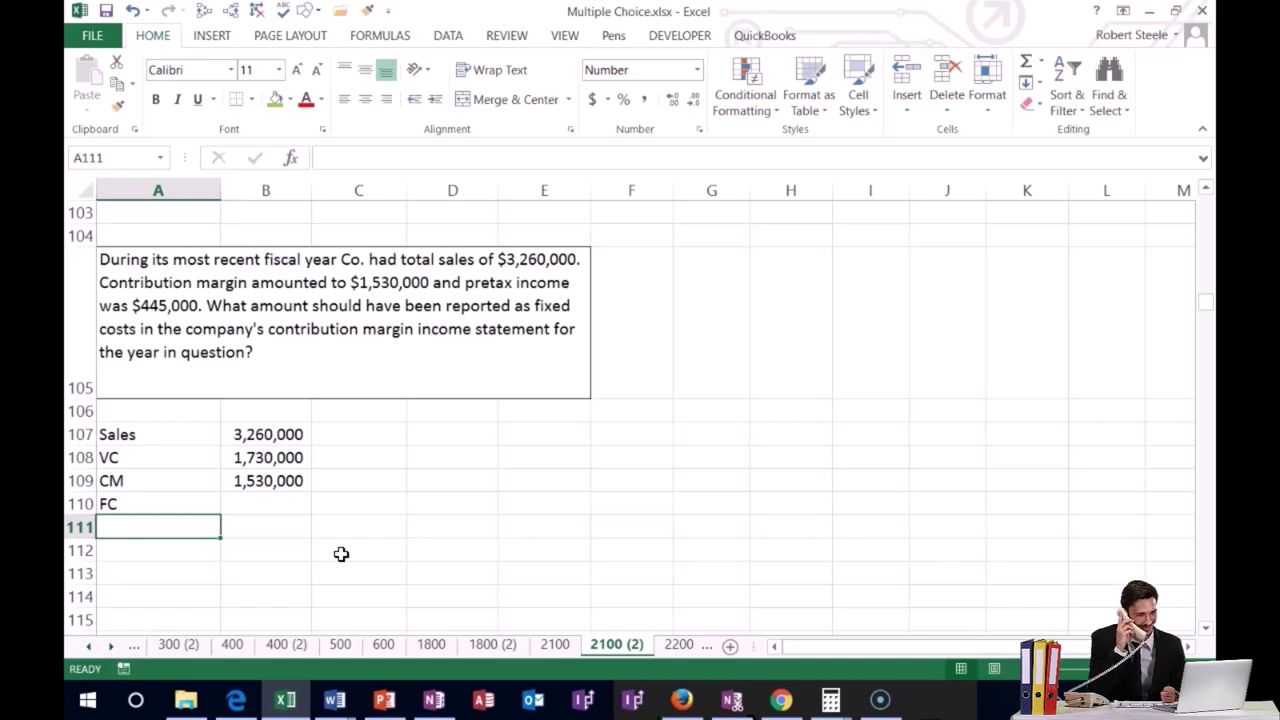
Add the label "income Net" in A111 with 445,000 in B111.
type("income Net")
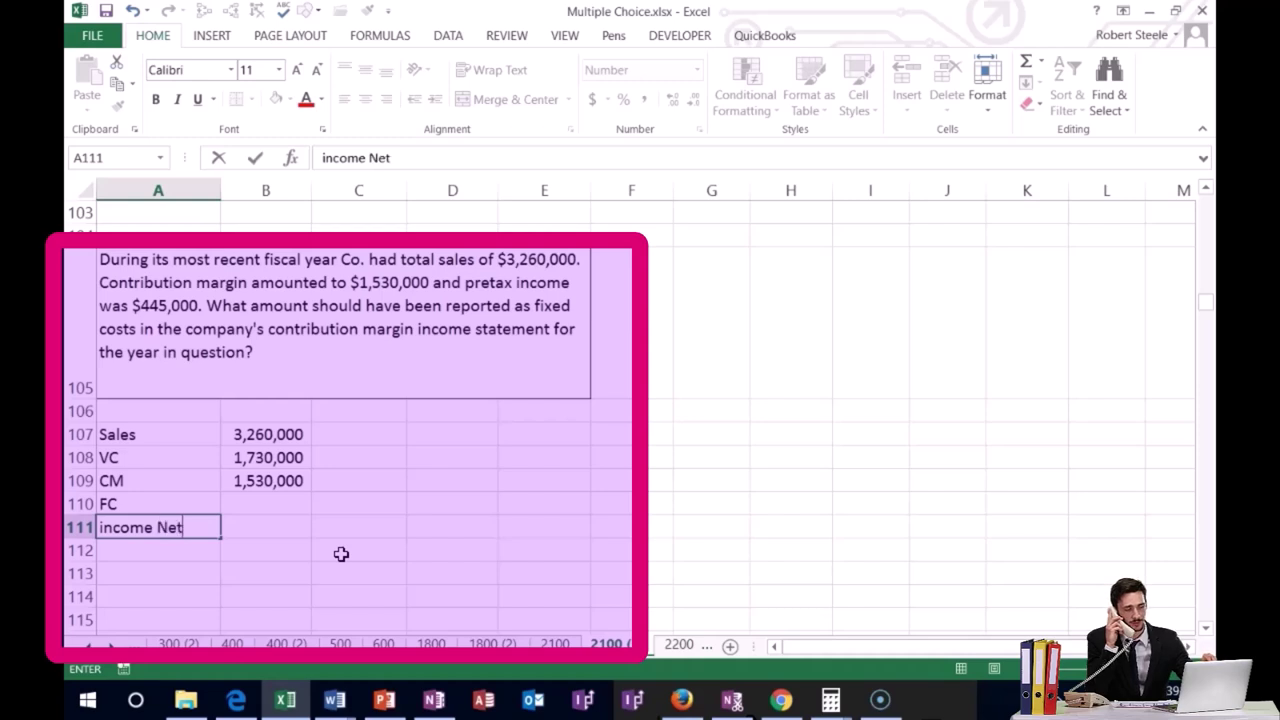
key("Tab")
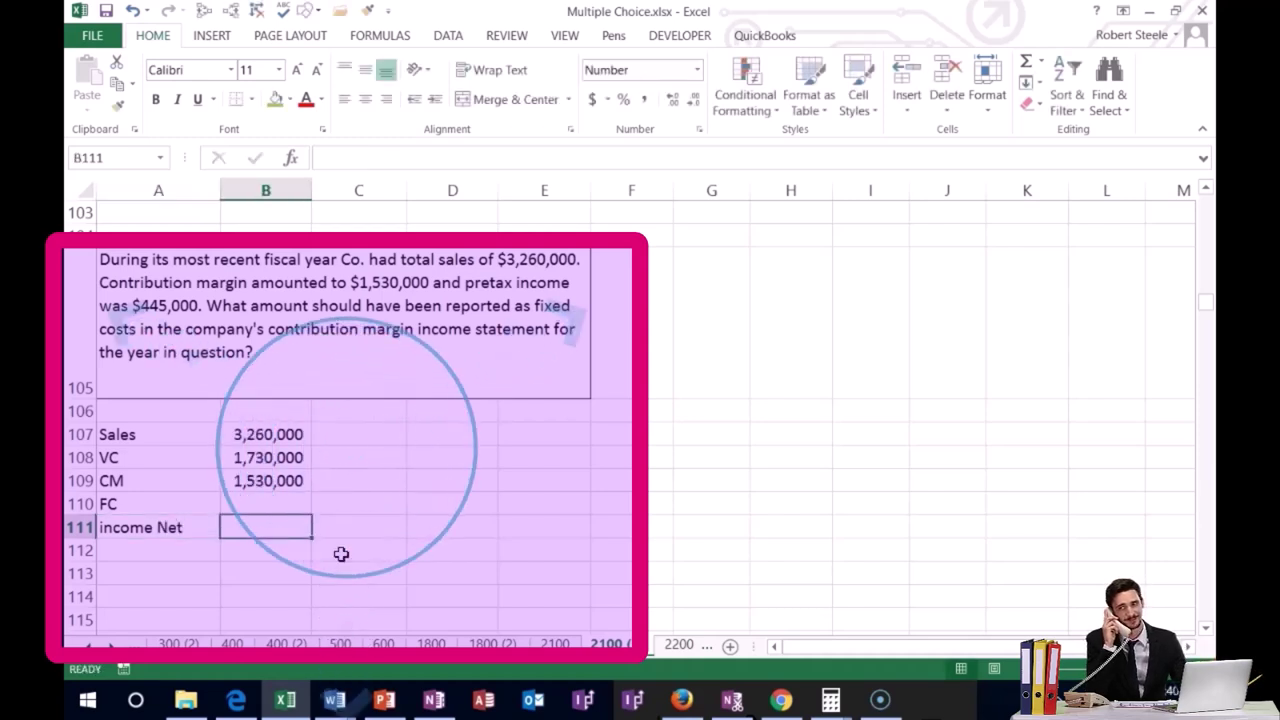
type("445")
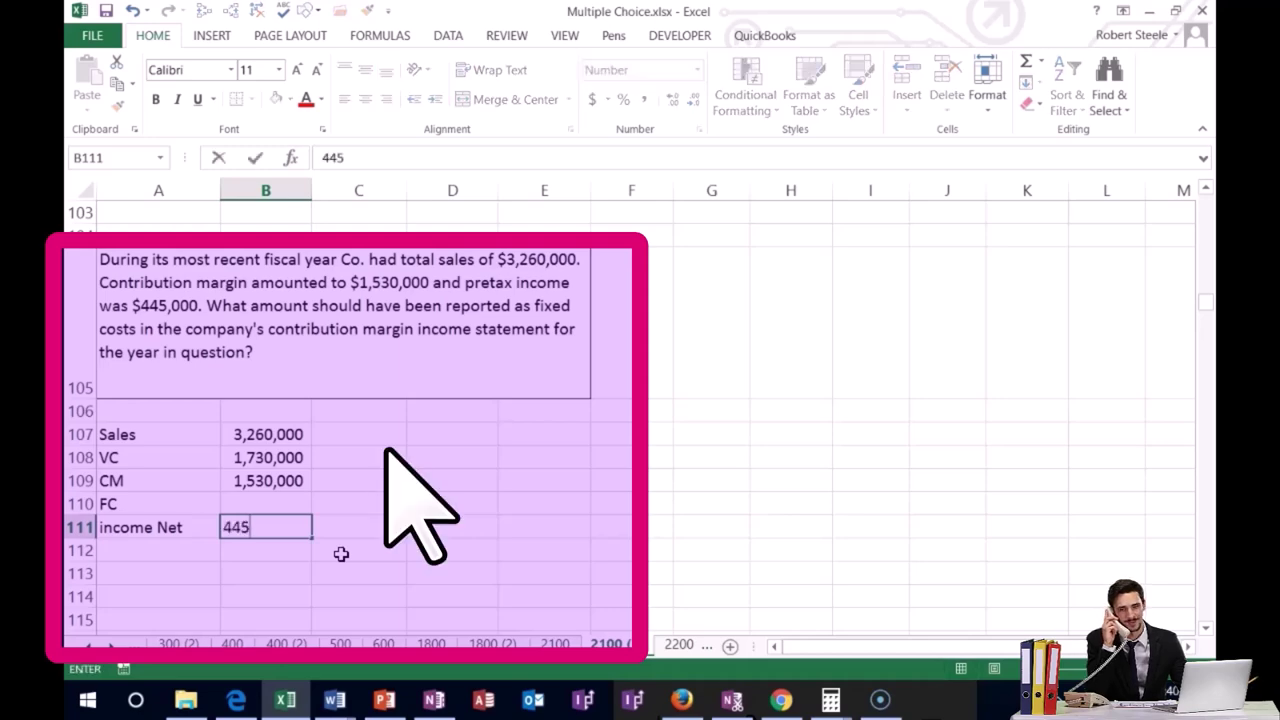
type(",000")
key("Return")
key("Up")
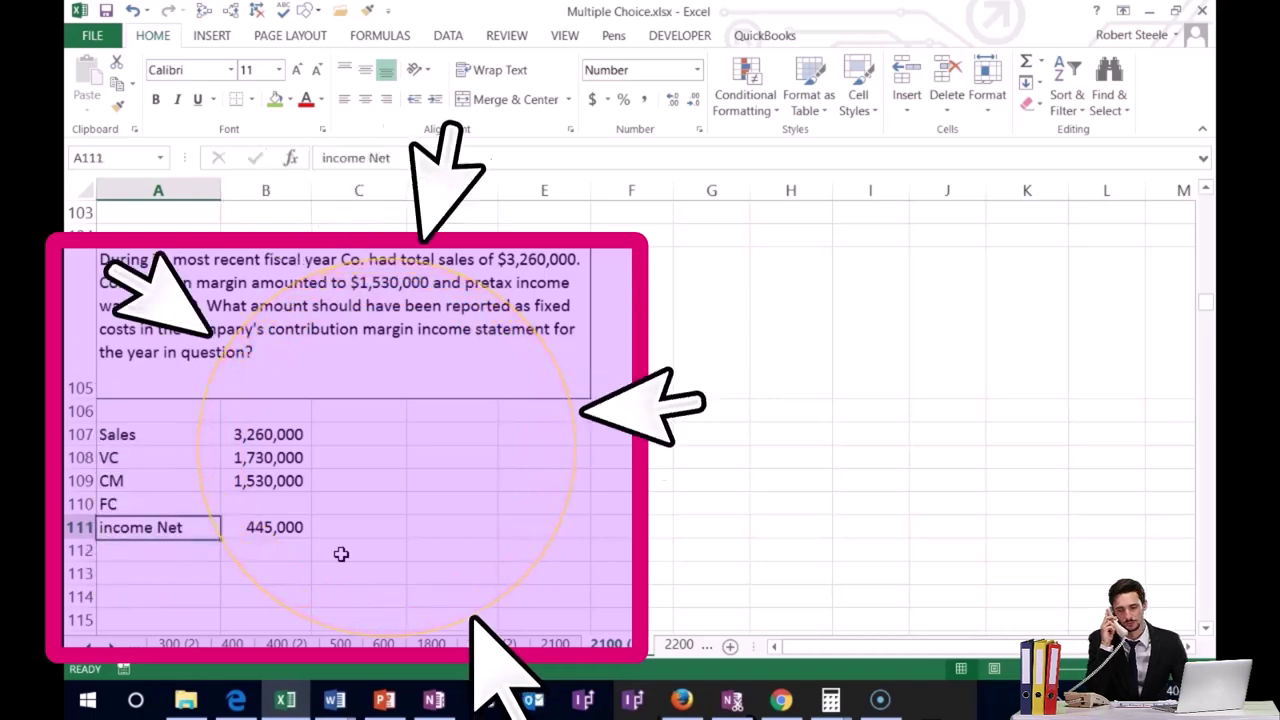
Apply a bottom border to the VC amount in B108 and to the empty FC cell B110.
key("Right")
key("Up")
key("Up")
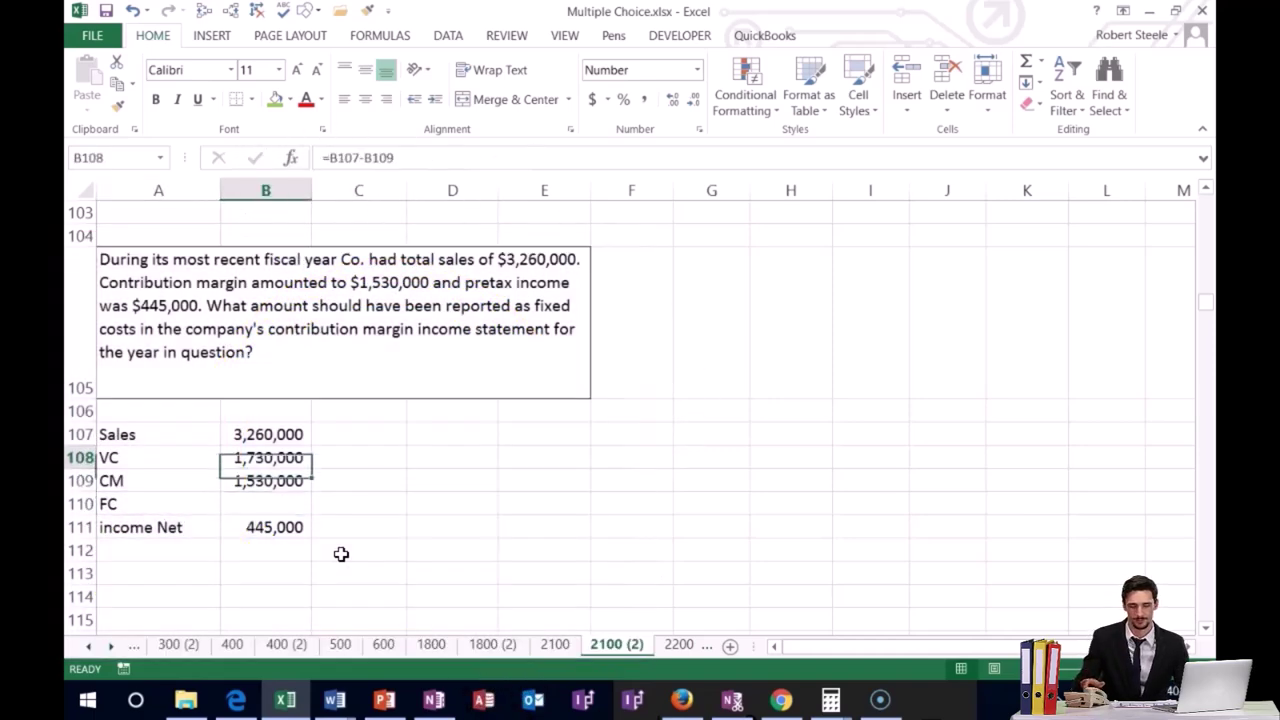
mouse_move(636, 8)
left_mouse_down()
mouse_move(760, 175)
mouse_move(524, 8)
left_mouse_up()
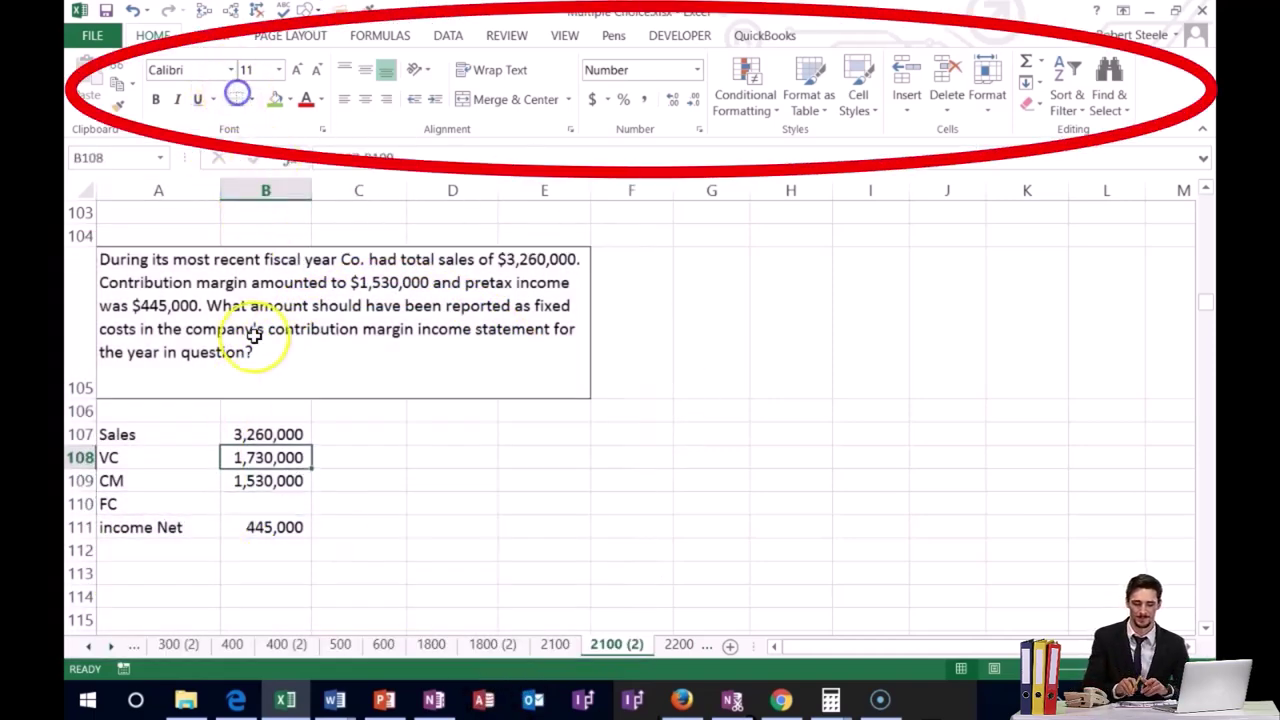
left_click(290, 503)
left_click(285, 533)
left_click(279, 505)
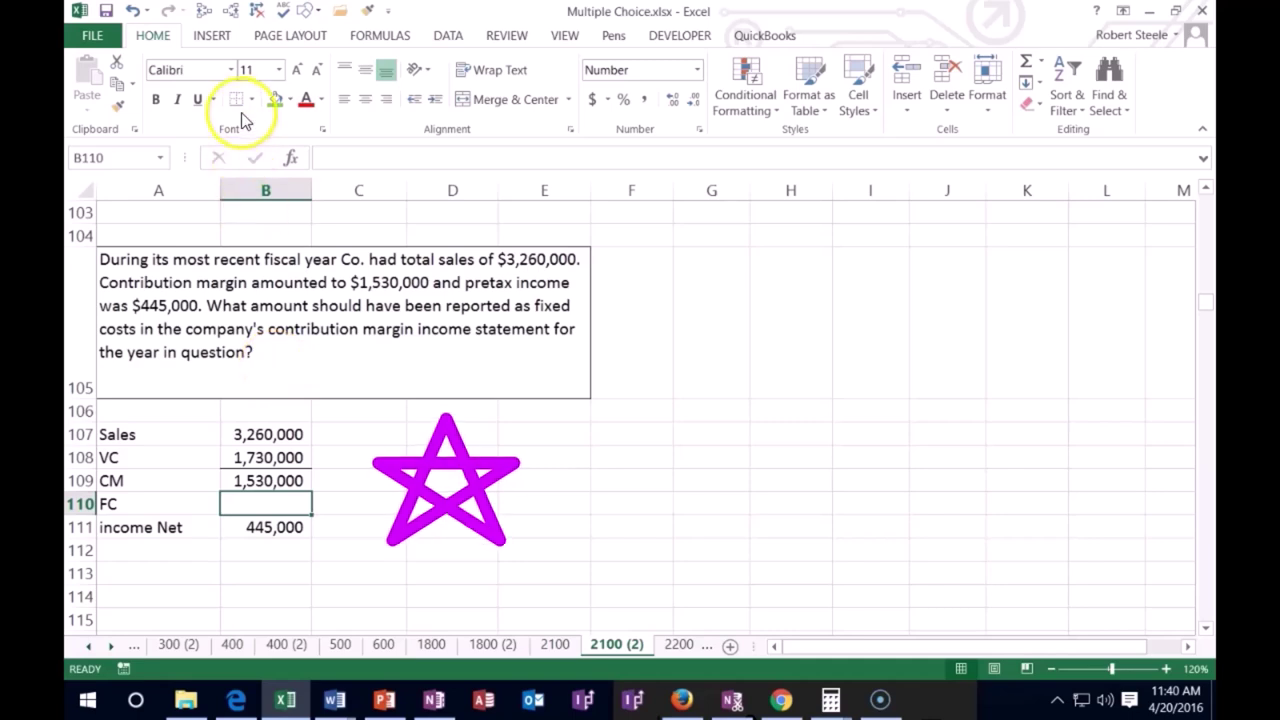
left_click(445, 533)
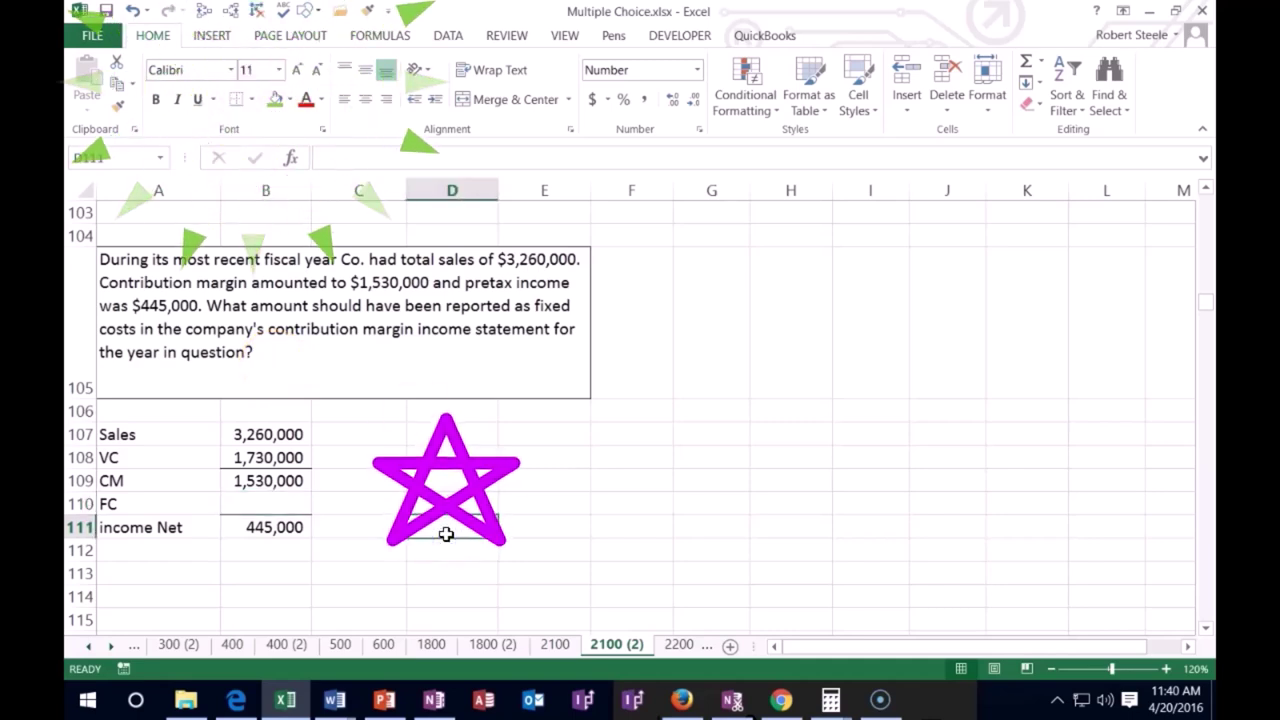
Write the equation "1,530,000 - FC = 445,000" as text in D110.
left_click(287, 483)
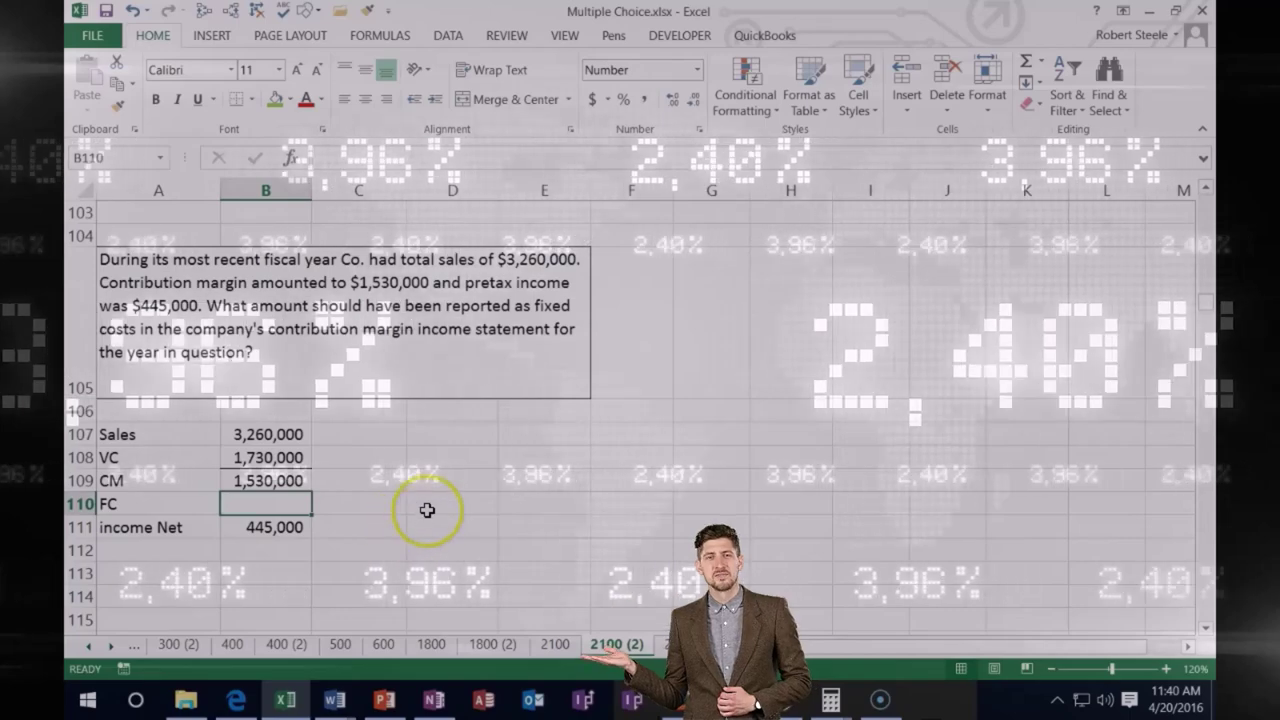
left_click(427, 510)
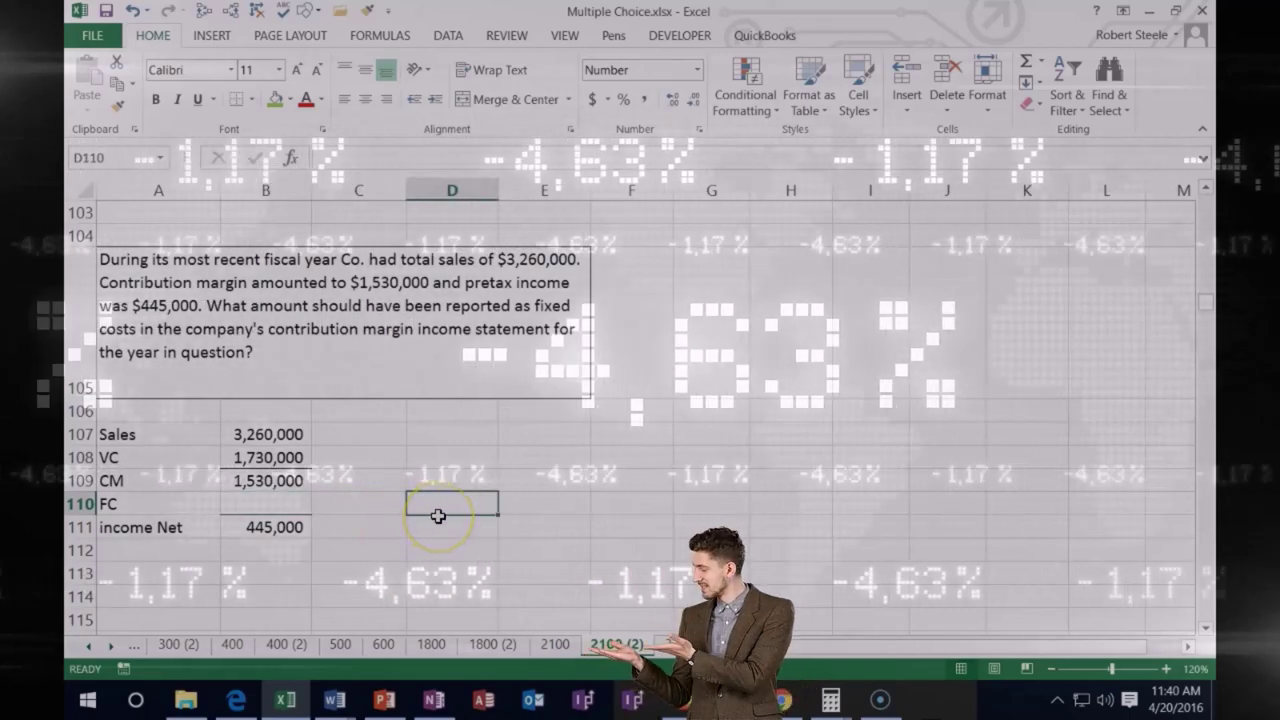
type("1")
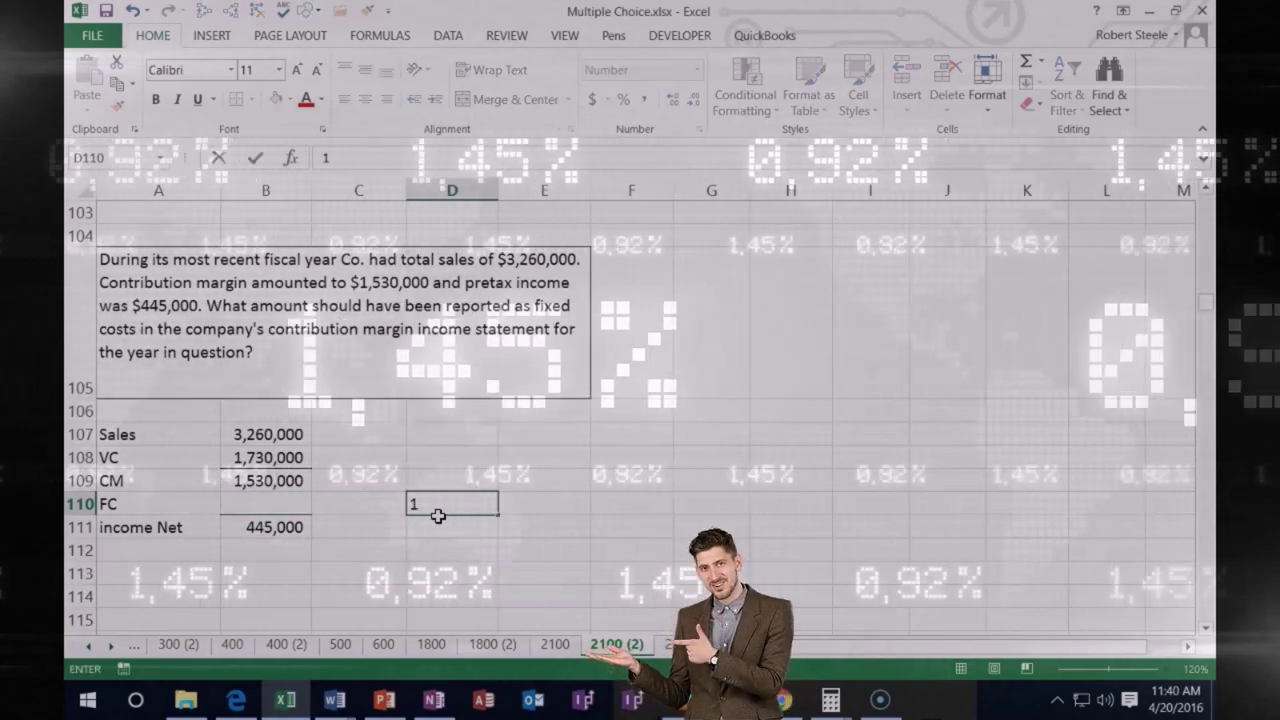
type(",530")
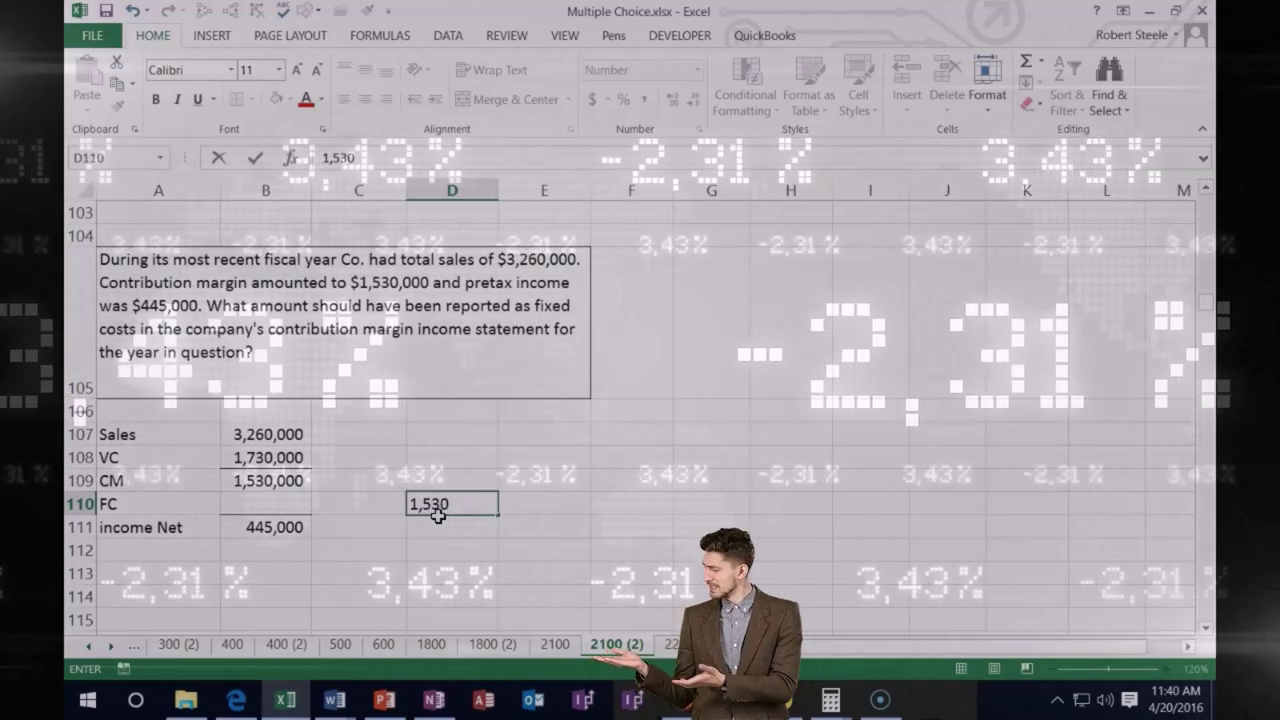
type(",000 -")
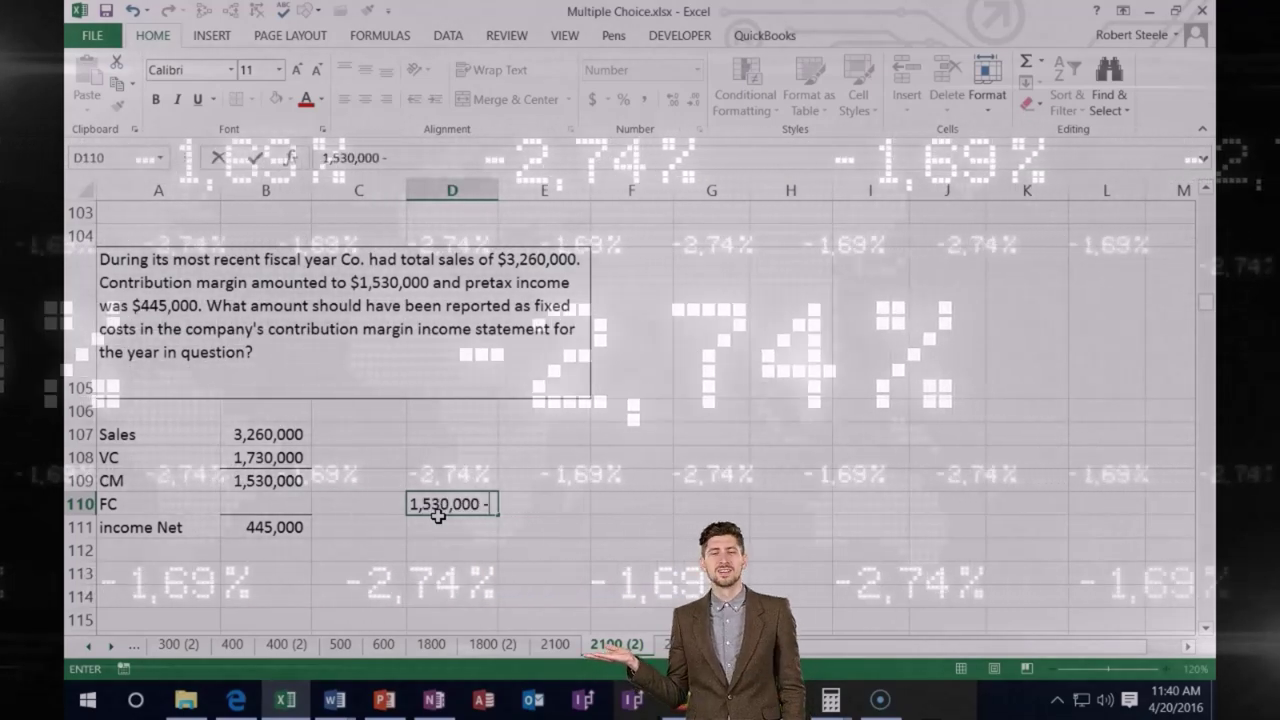
type(" 445")
type(",0")
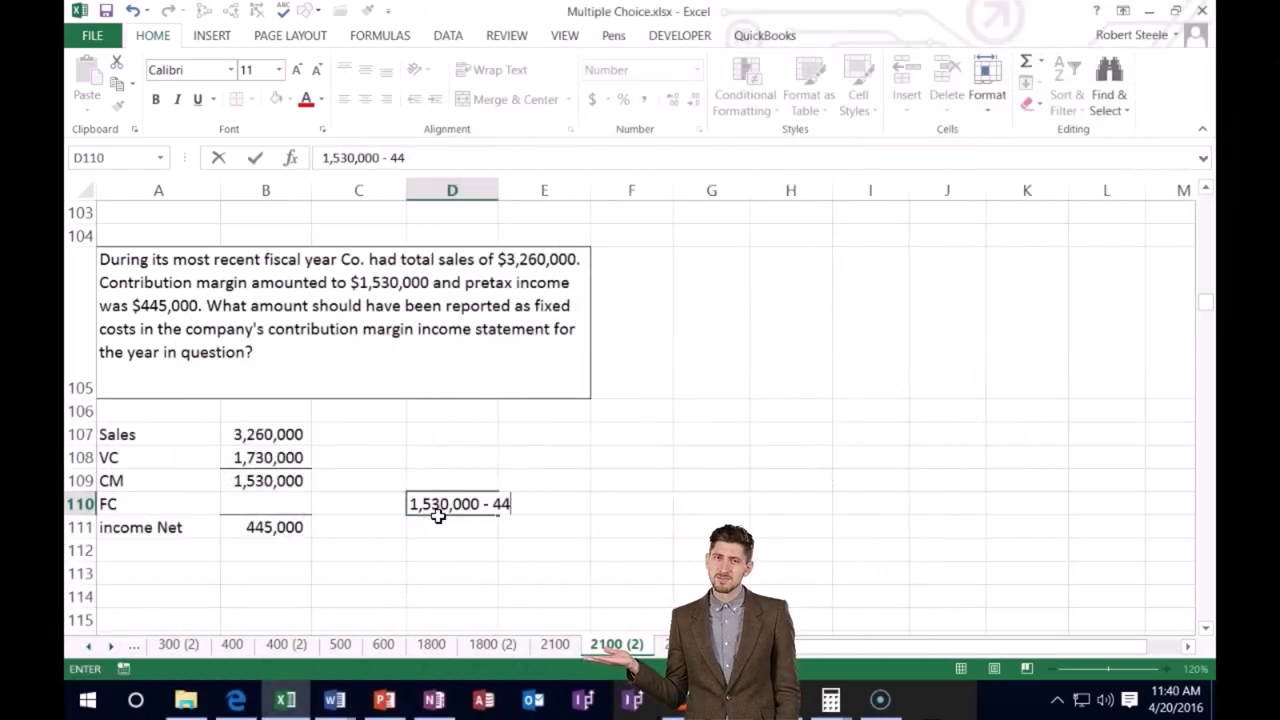
key("BackSpace")
key("BackSpace")
type("FC")
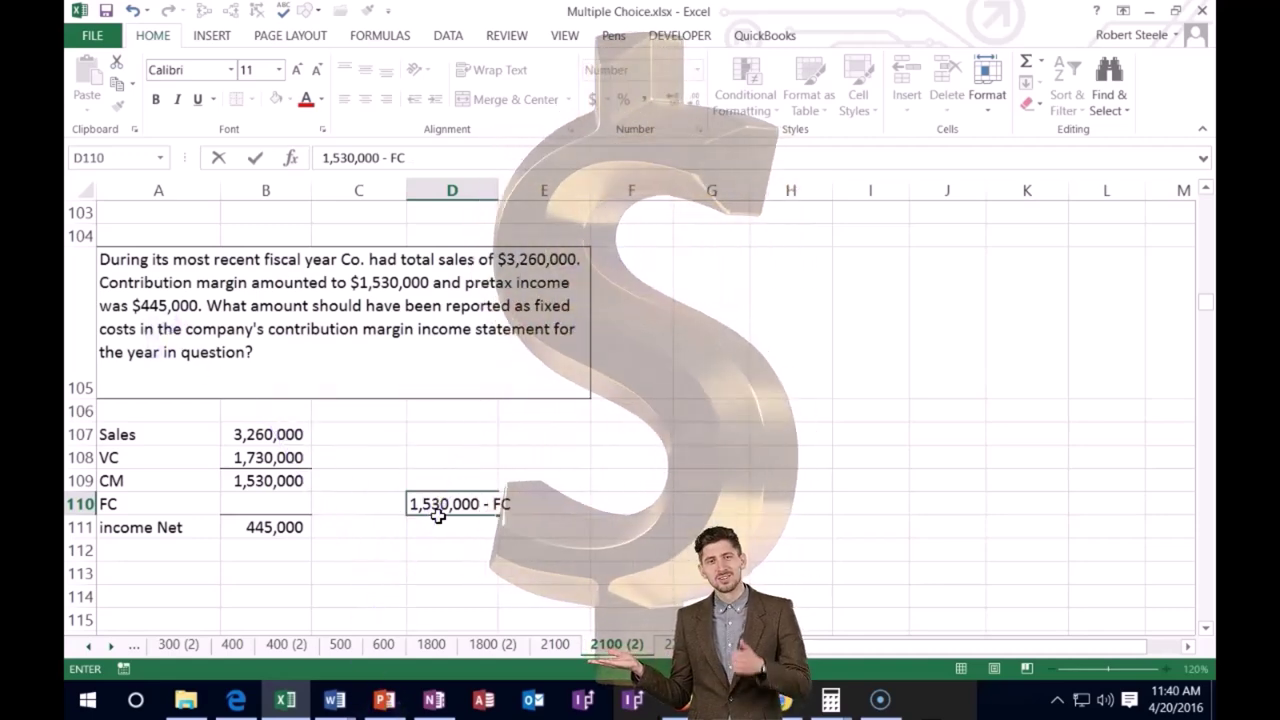
type("  =")
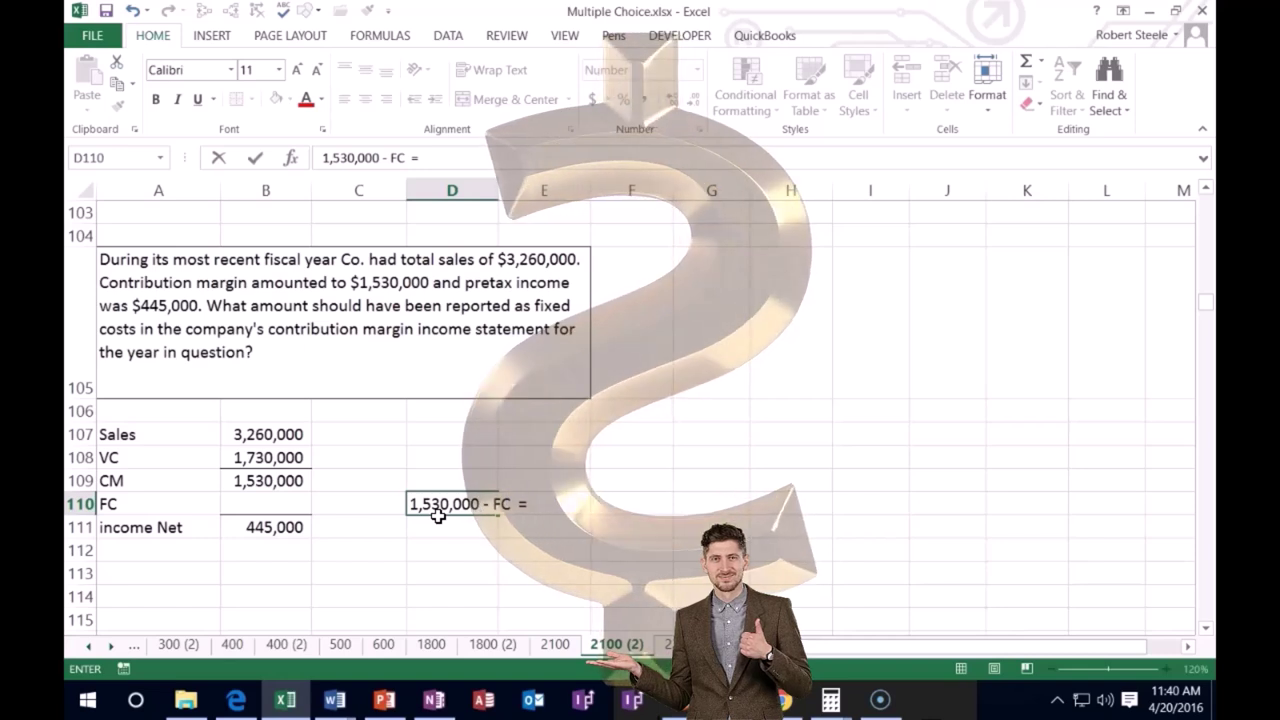
type(" 445,000")
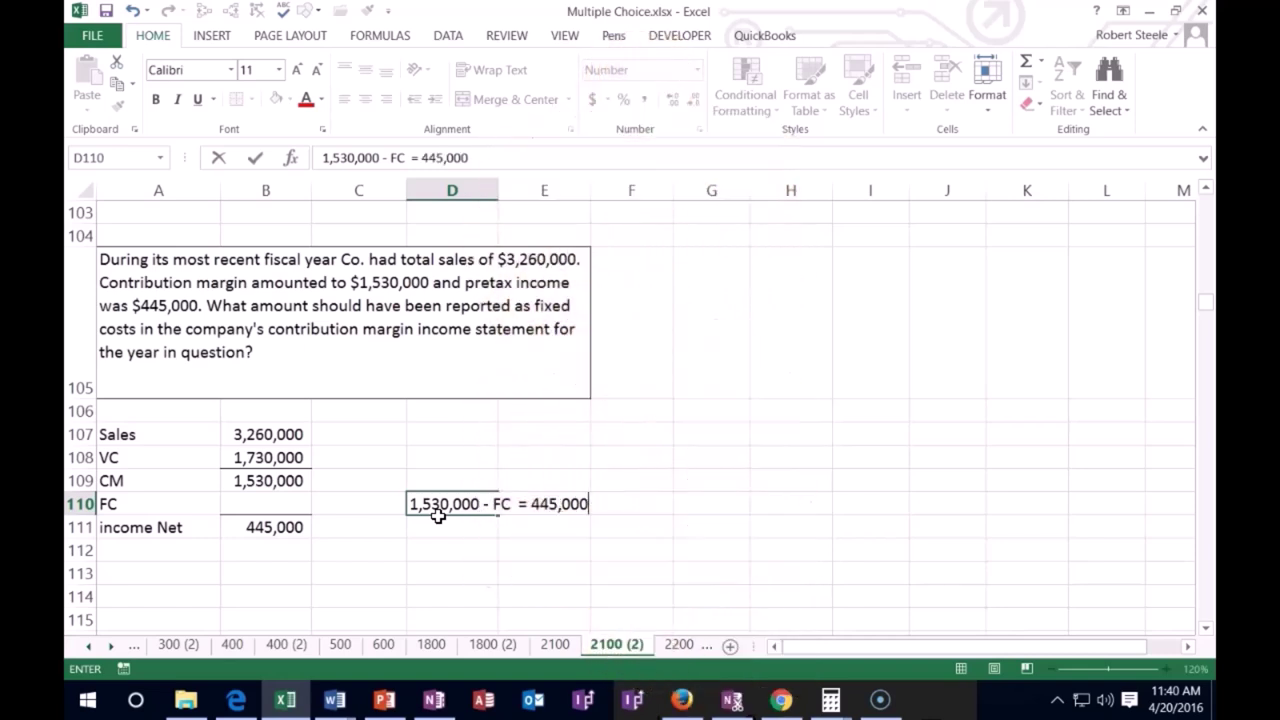
key("Return")
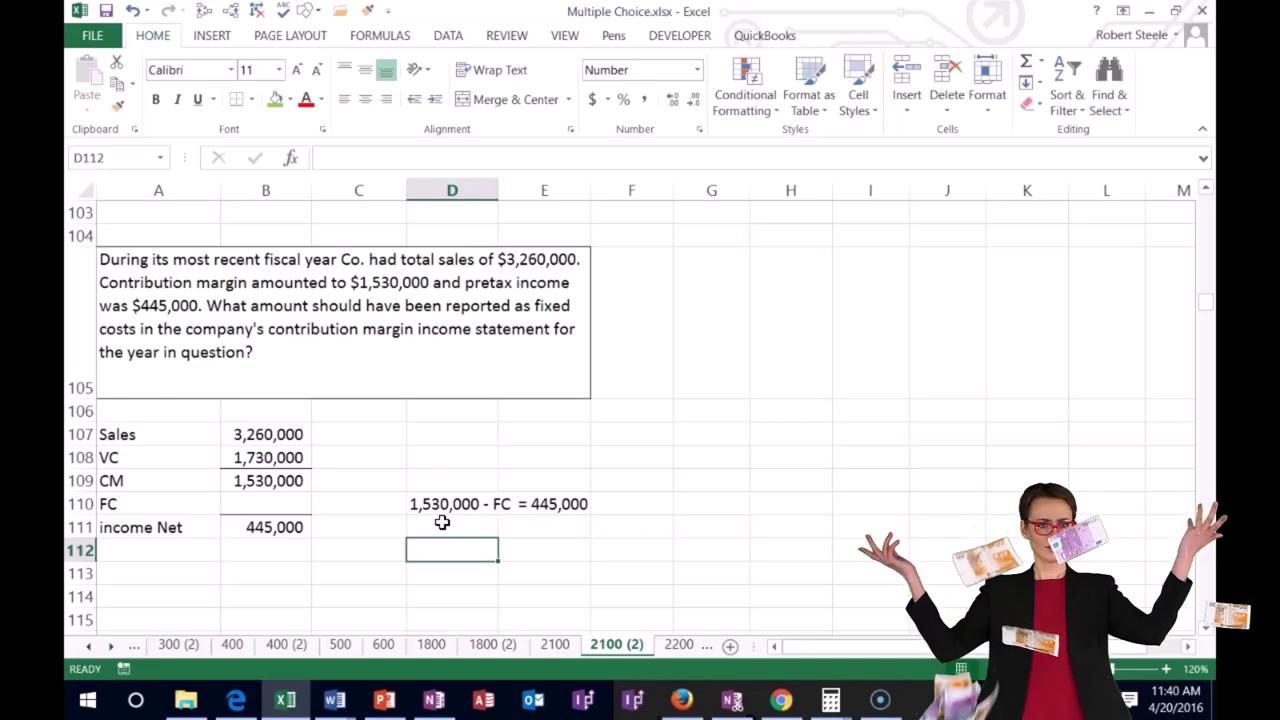
type("FC")
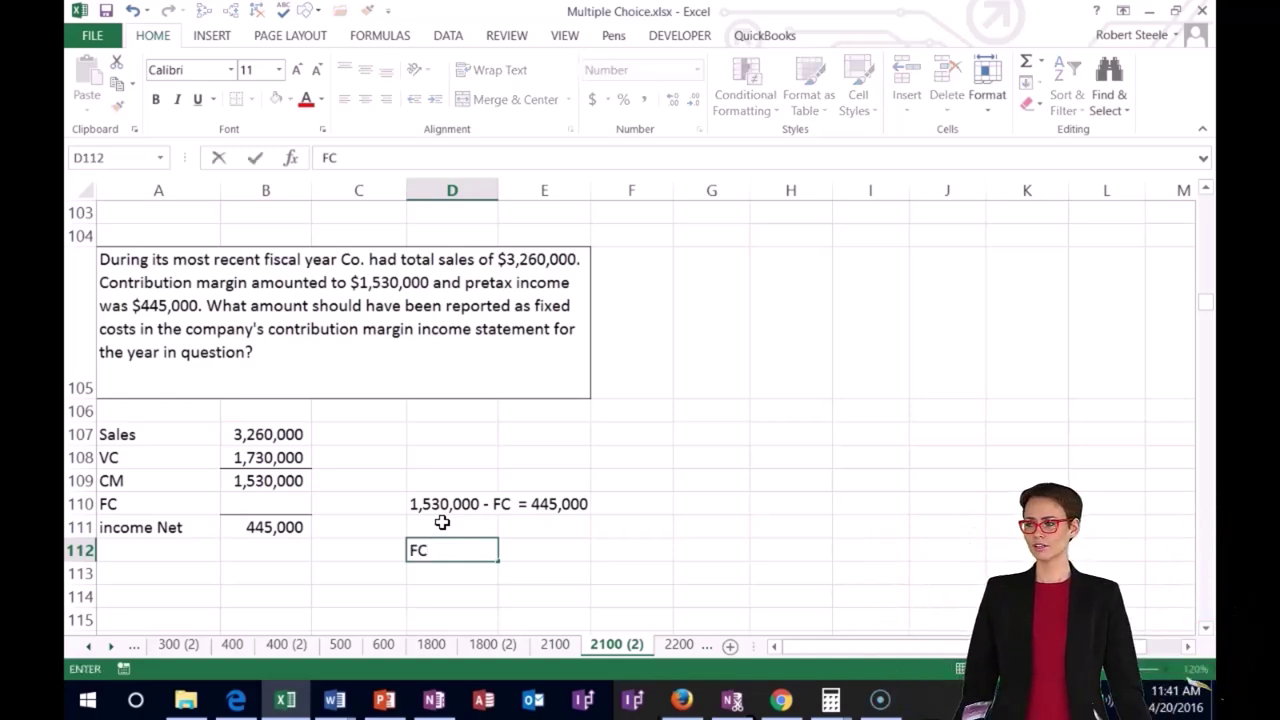
key("Tab")
type("=44")
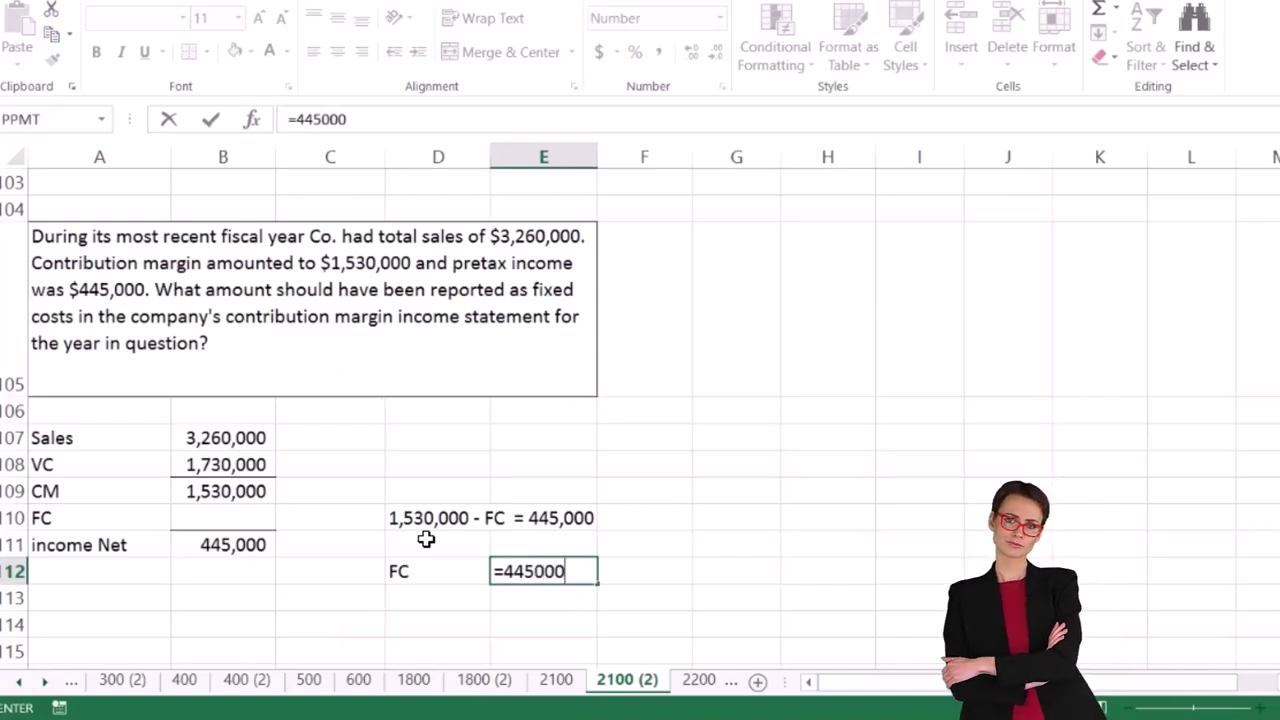
type("5000-153000")
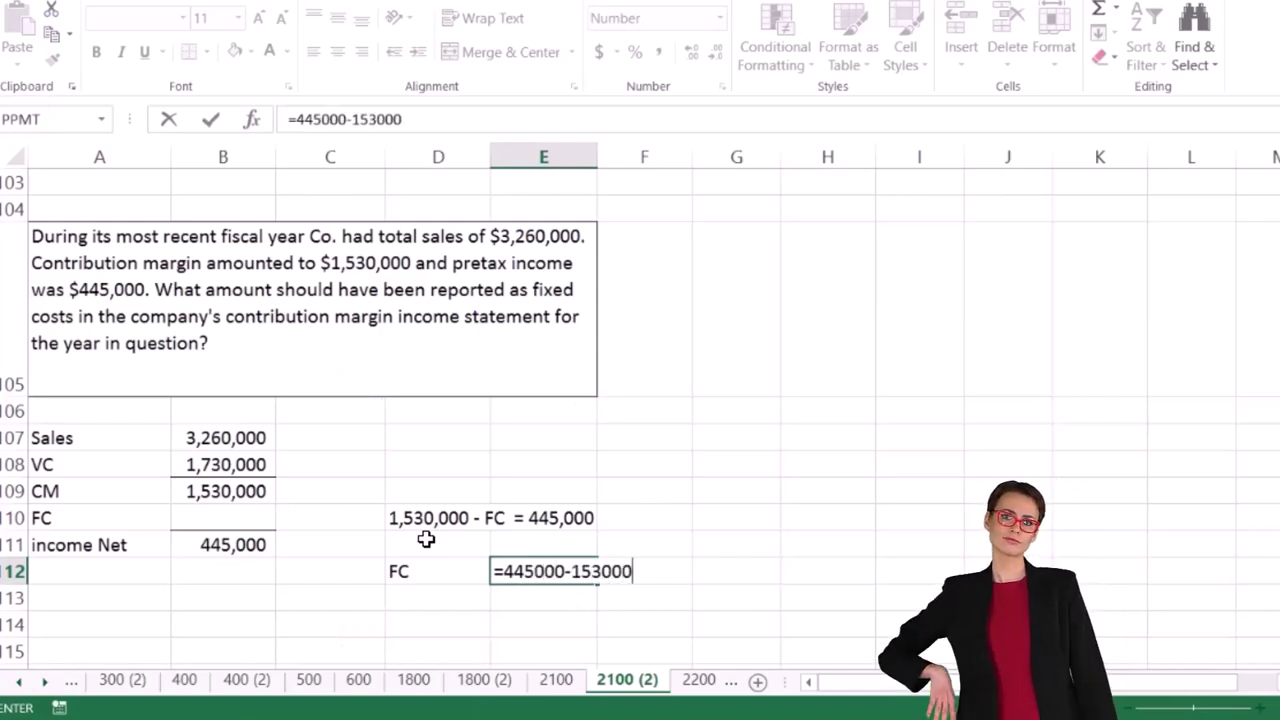
type("0")
key("Return")
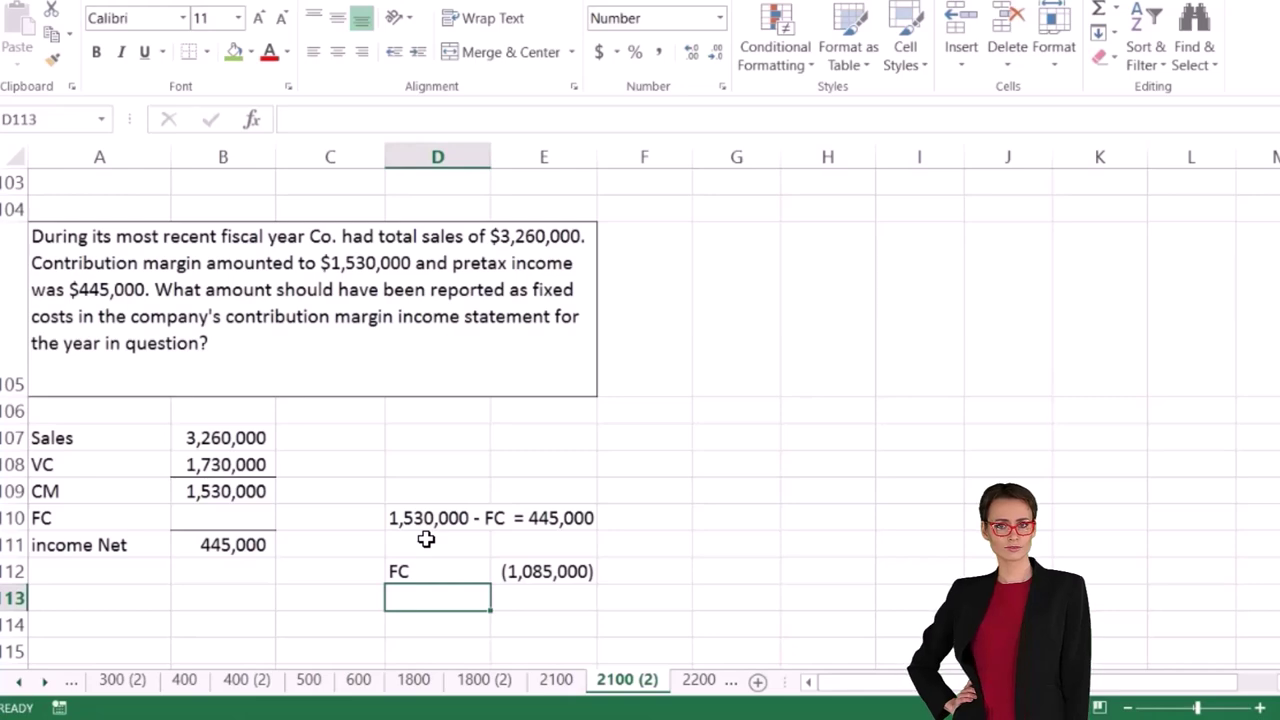
key("Right")
key("Up")
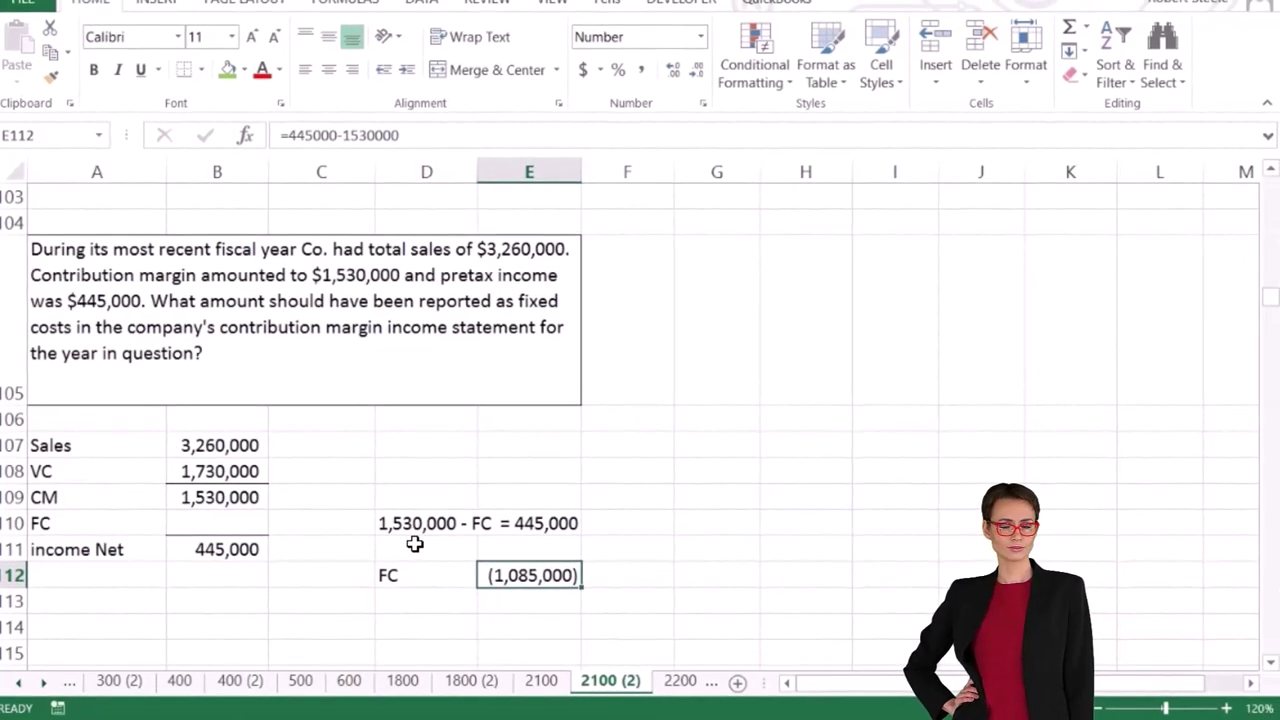
left_click(286, 135)
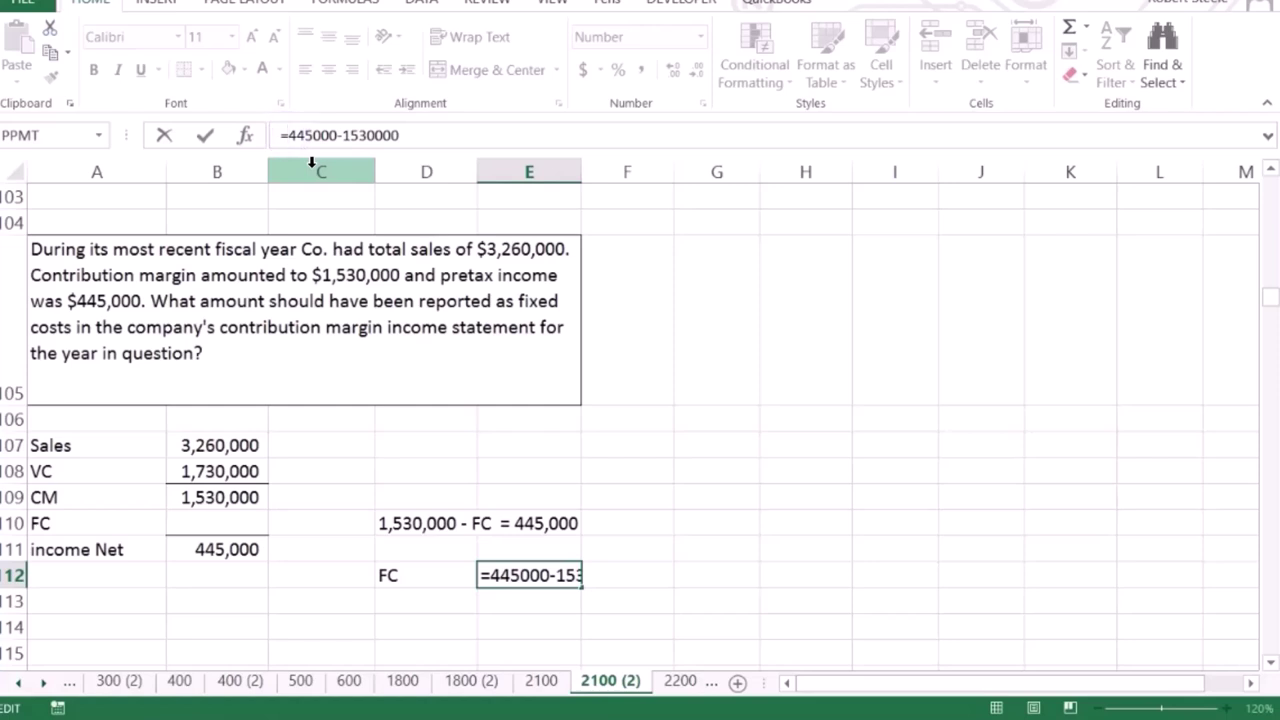
type("-(")
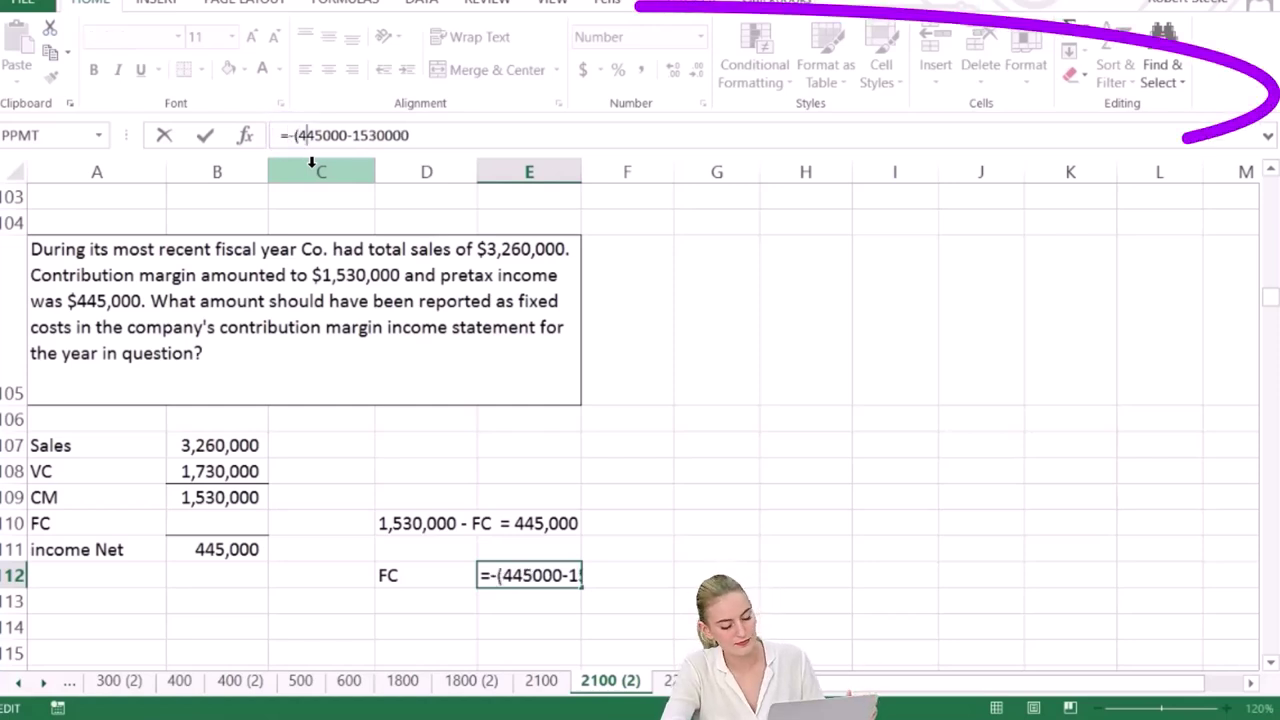
key("End")
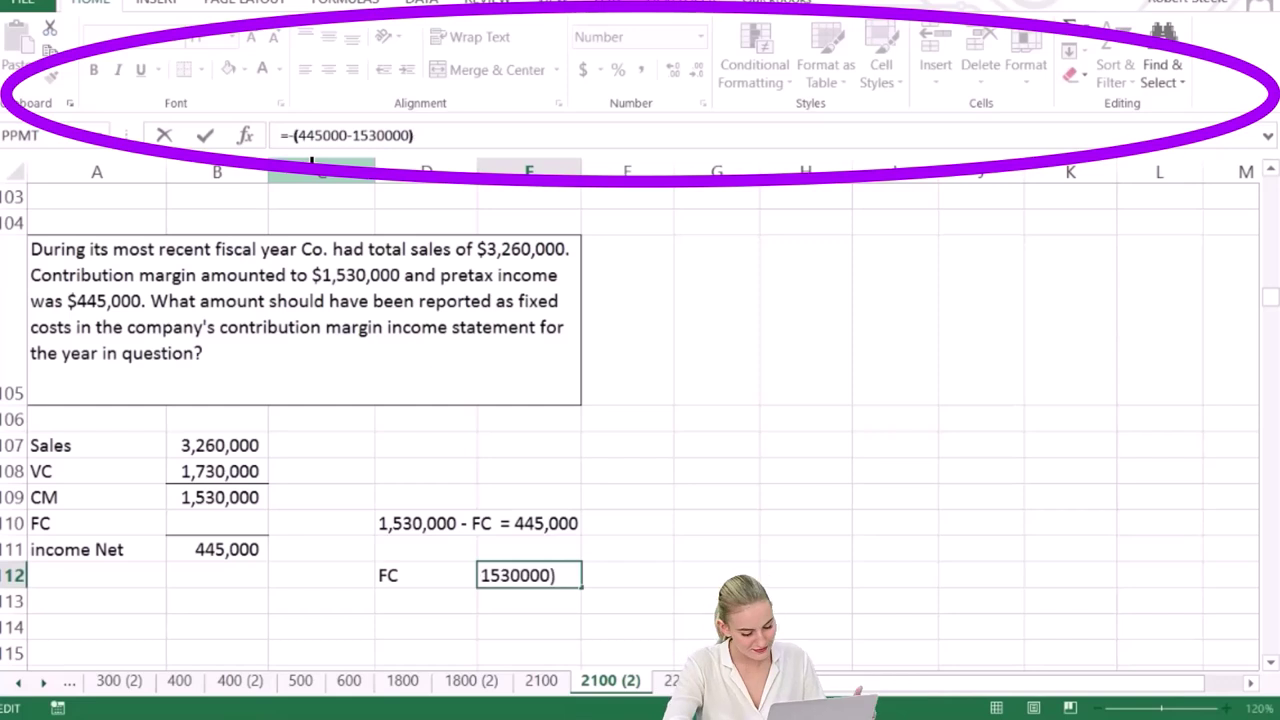
type(")")
key("Return")
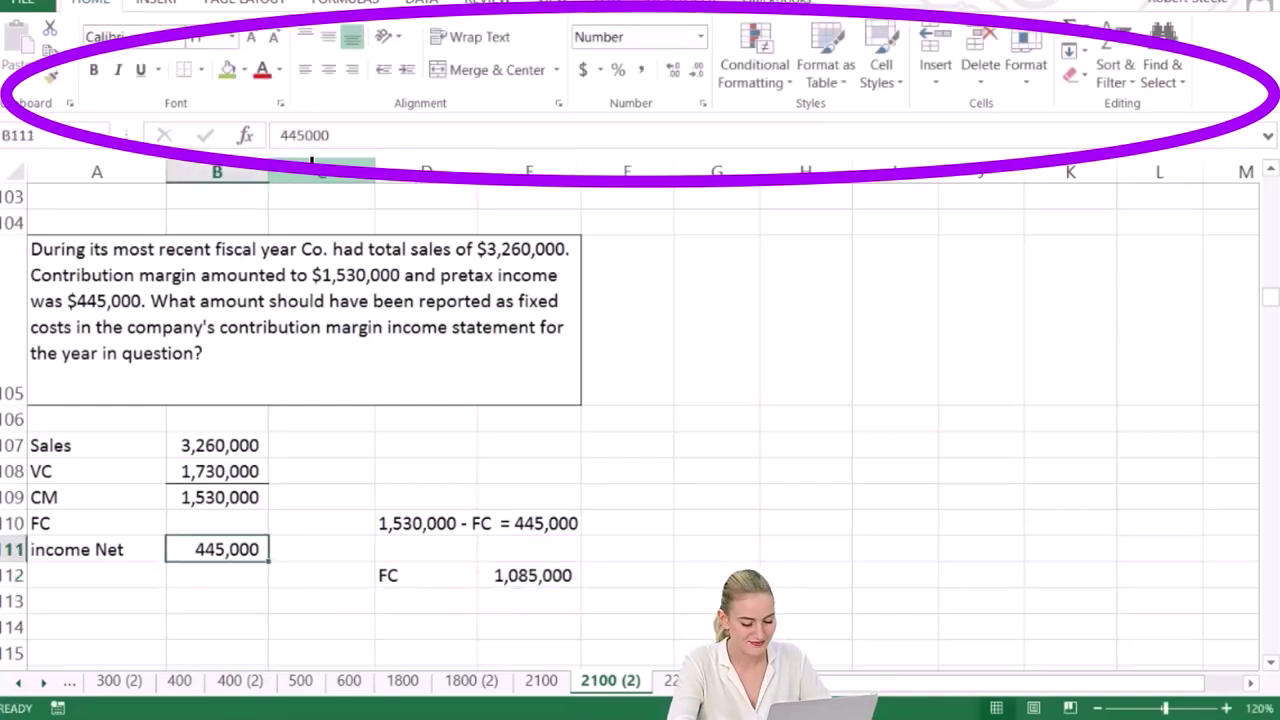
Calculate the FC amount in B110 as the CM in B109 minus the net income in B111.
type("=")
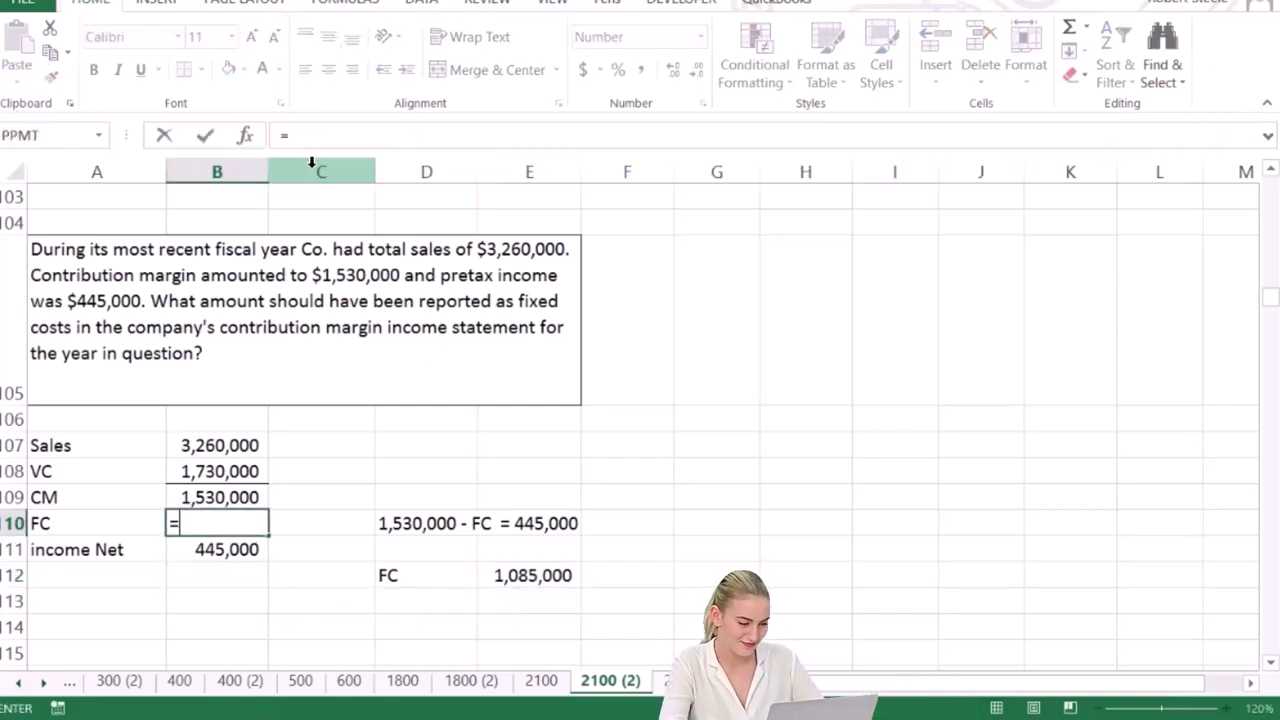
left_click(240, 492)
type("-")
left_click(232, 551)
key("Return")
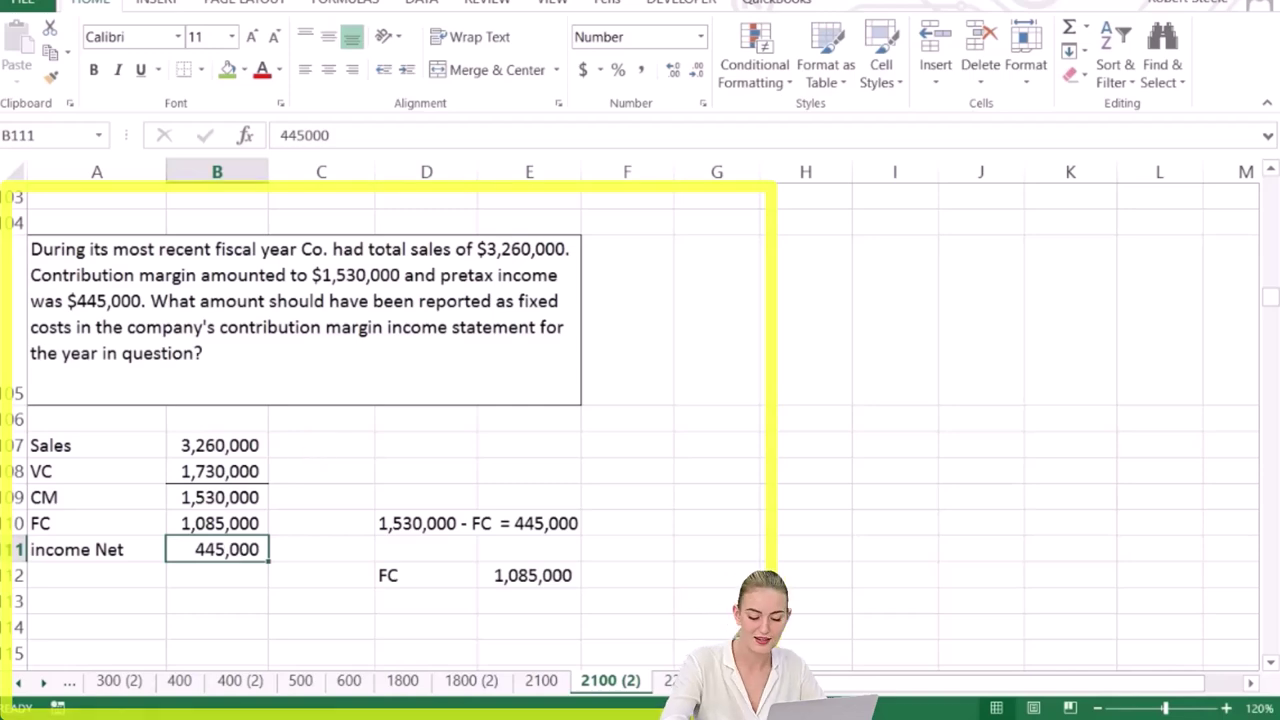
Check the income statement on the calculator by subtracting fixed costs from the 1,530 contribution margin, in thousands, and compare with net income.
mouse_move(831, 700)
left_click(783, 624)
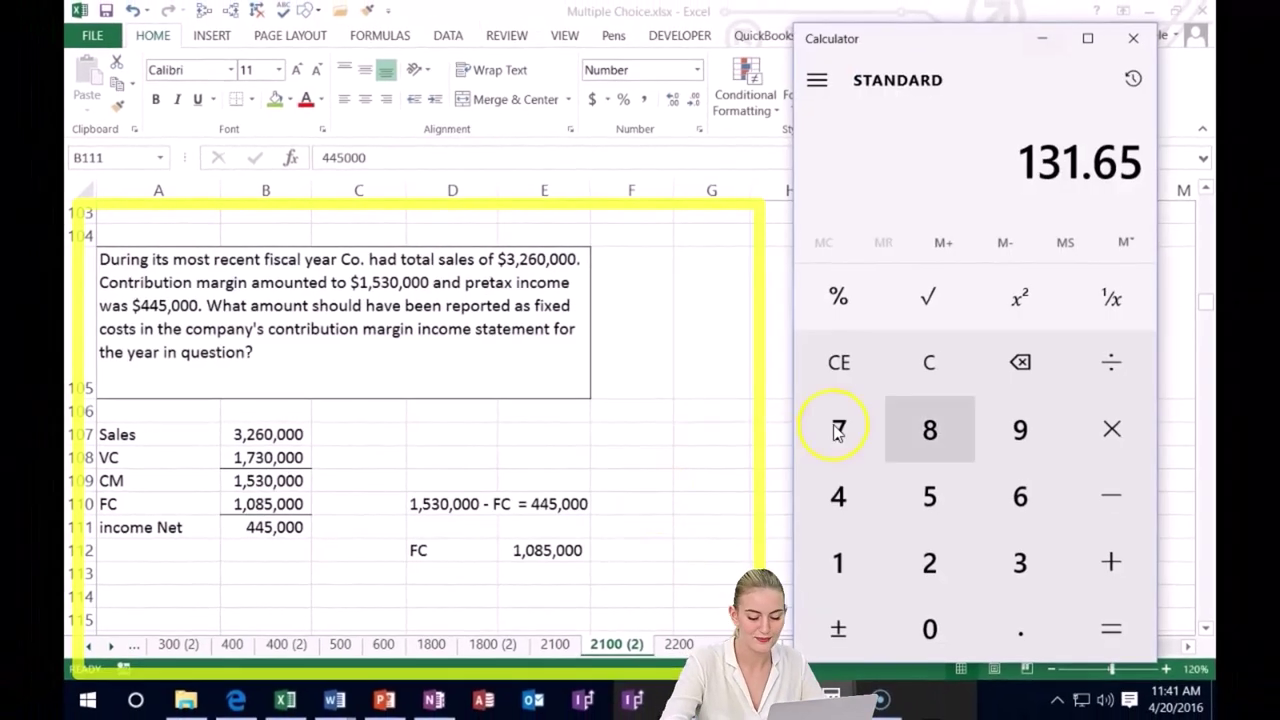
left_click(882, 382)
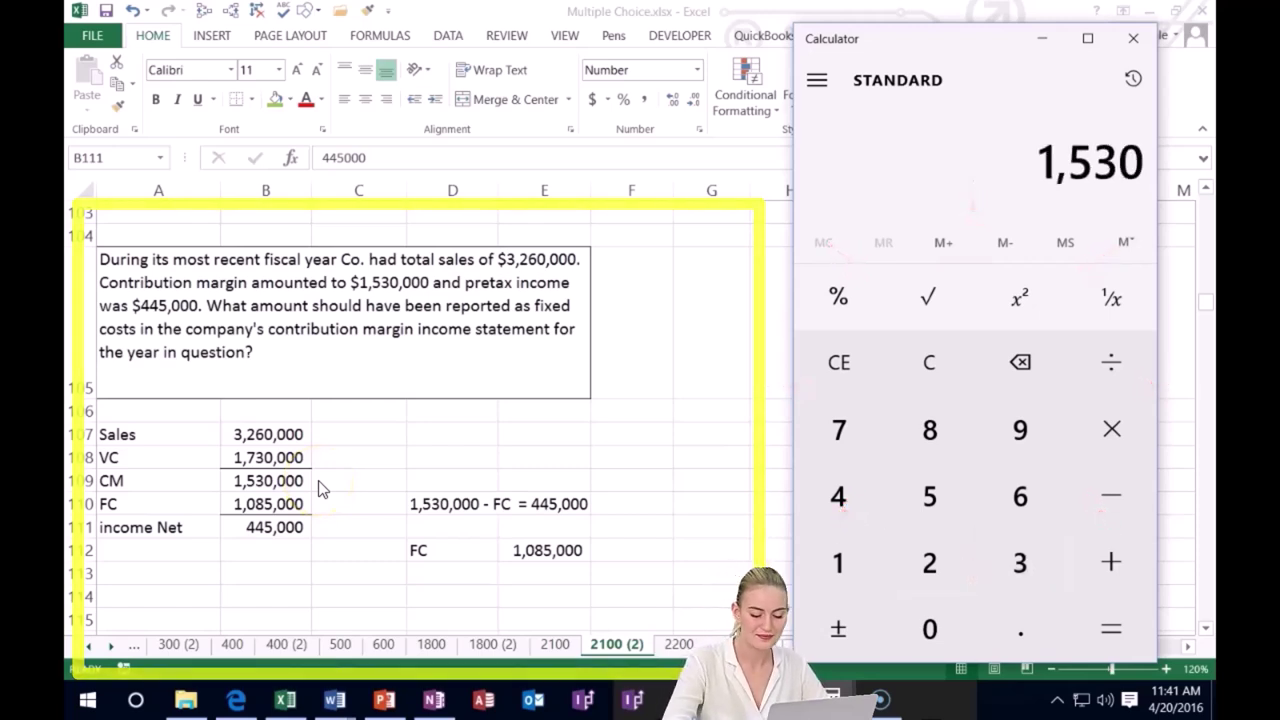
type("108")
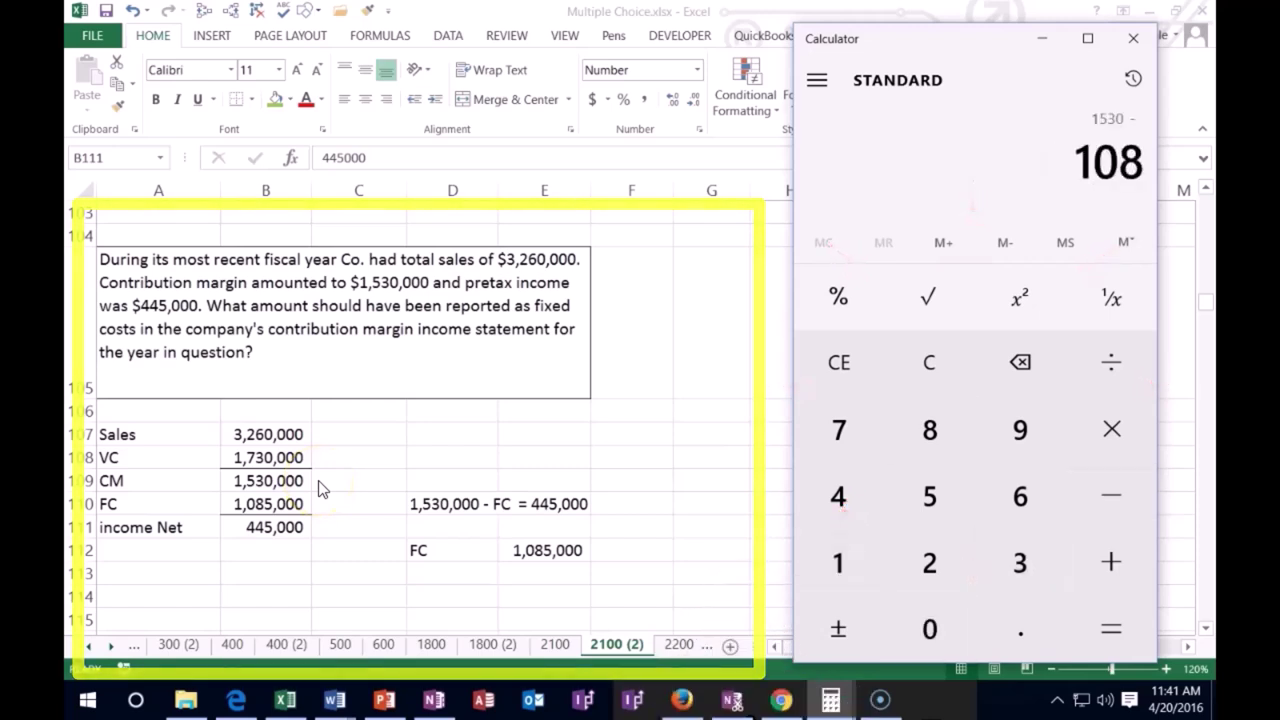
key("Return")
left_click(290, 530)
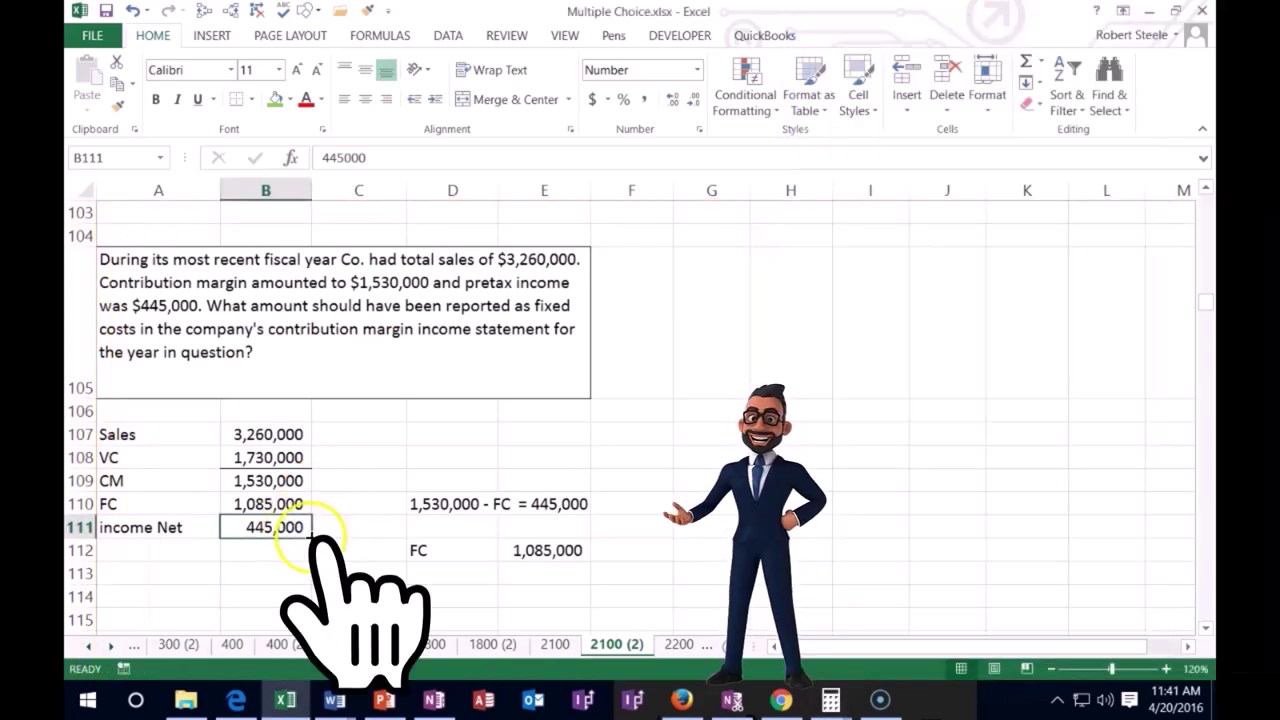
left_click(286, 503)
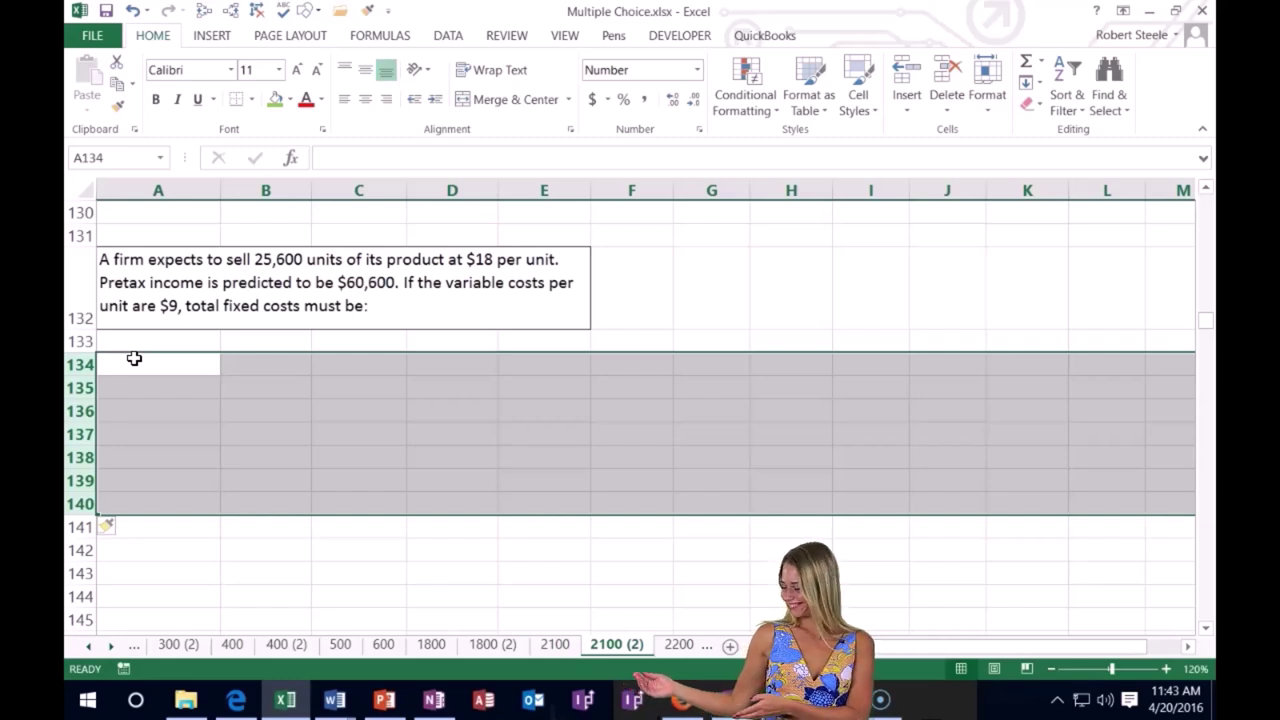
Add the label "Sales" in A134 below the problem about selling 25,600 units.
left_click(134, 358)
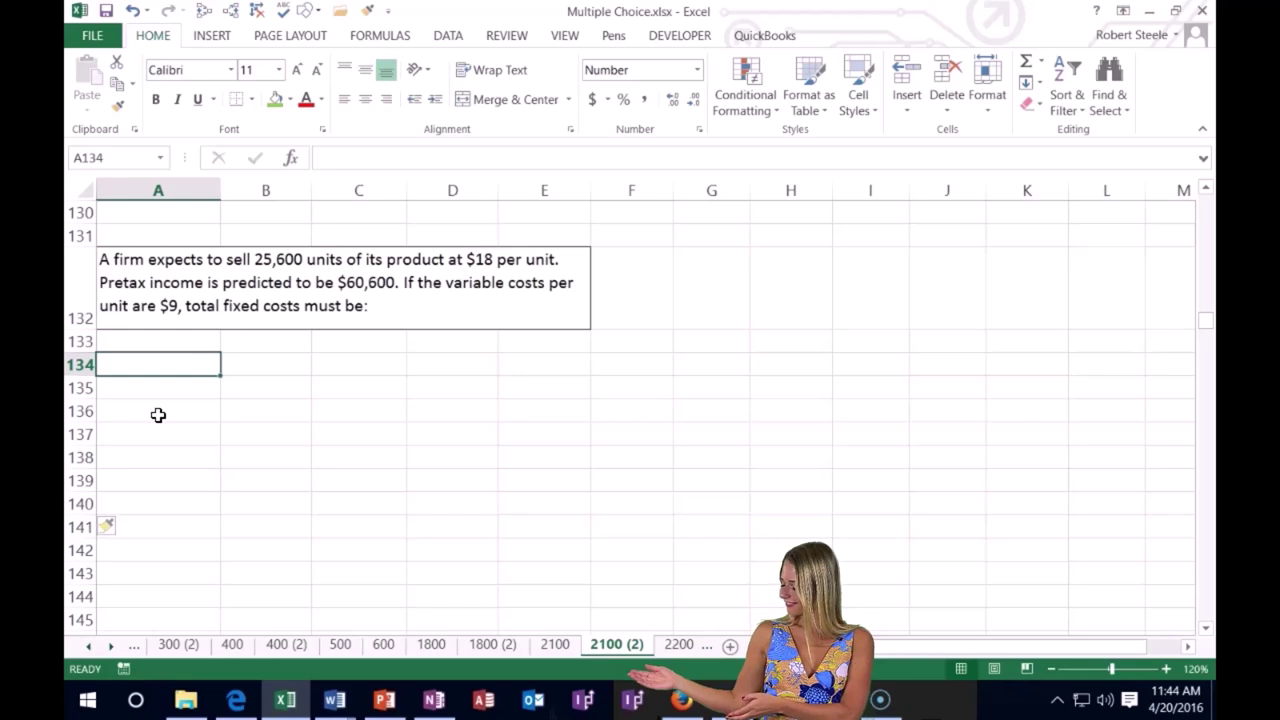
type("Sales")
key("Tab")
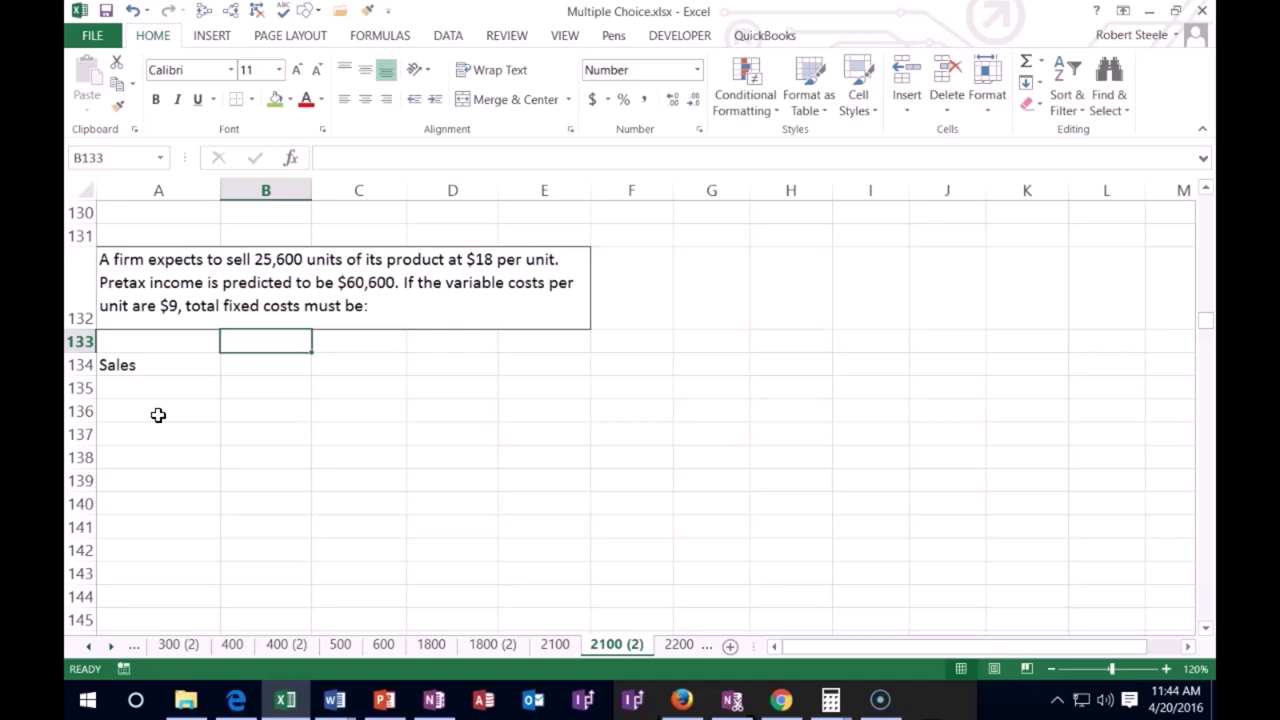
Add the column headings "Units", "Cost" and "Total" in B133:D133.
type("Units")
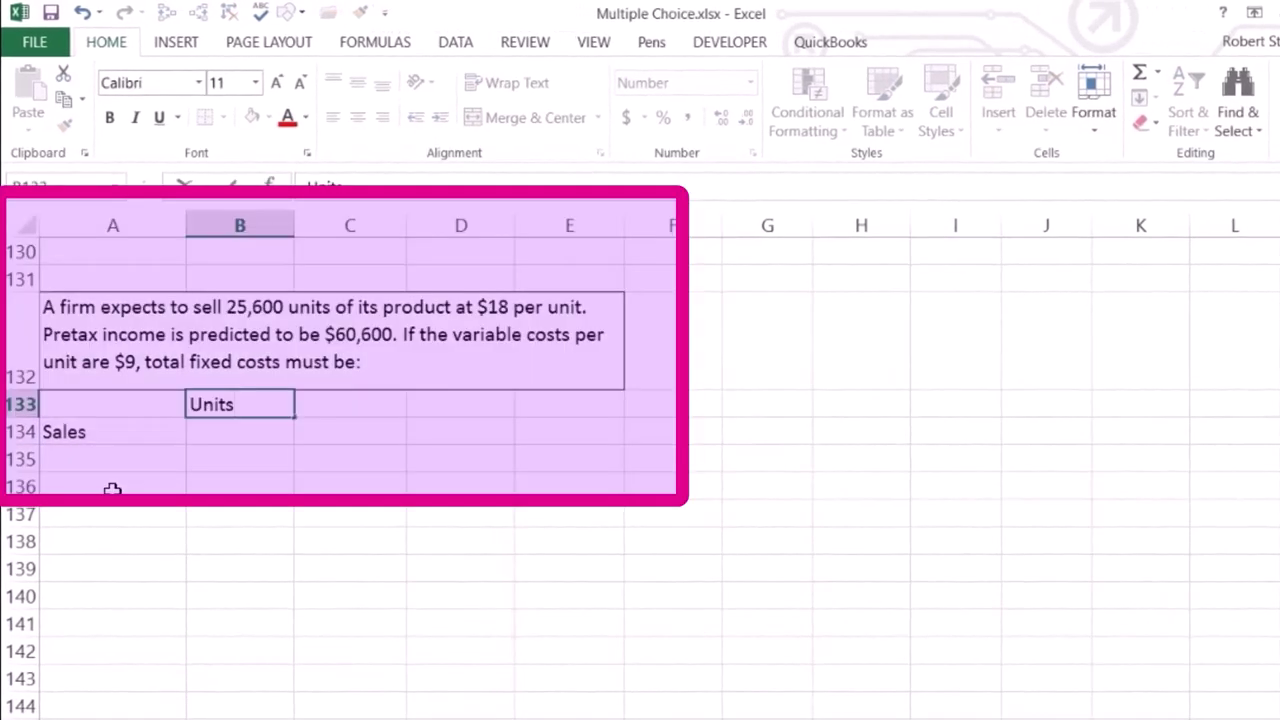
key("Tab")
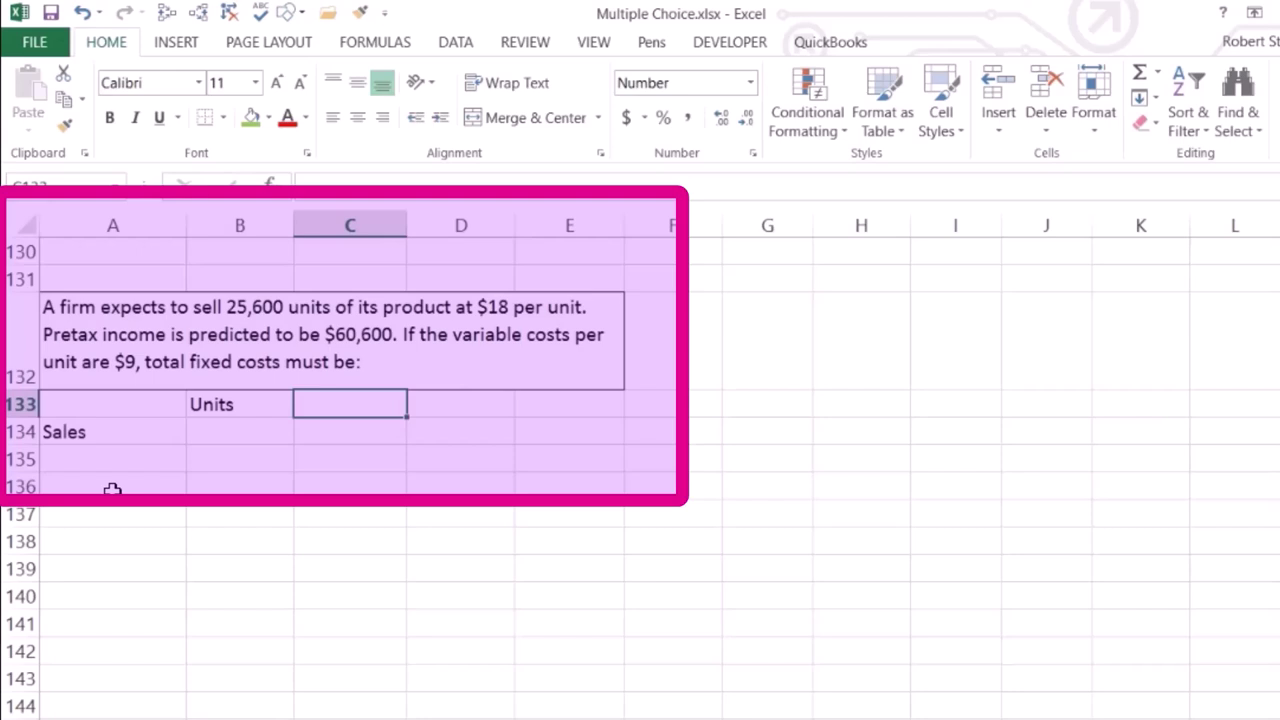
type("$")
type("os")
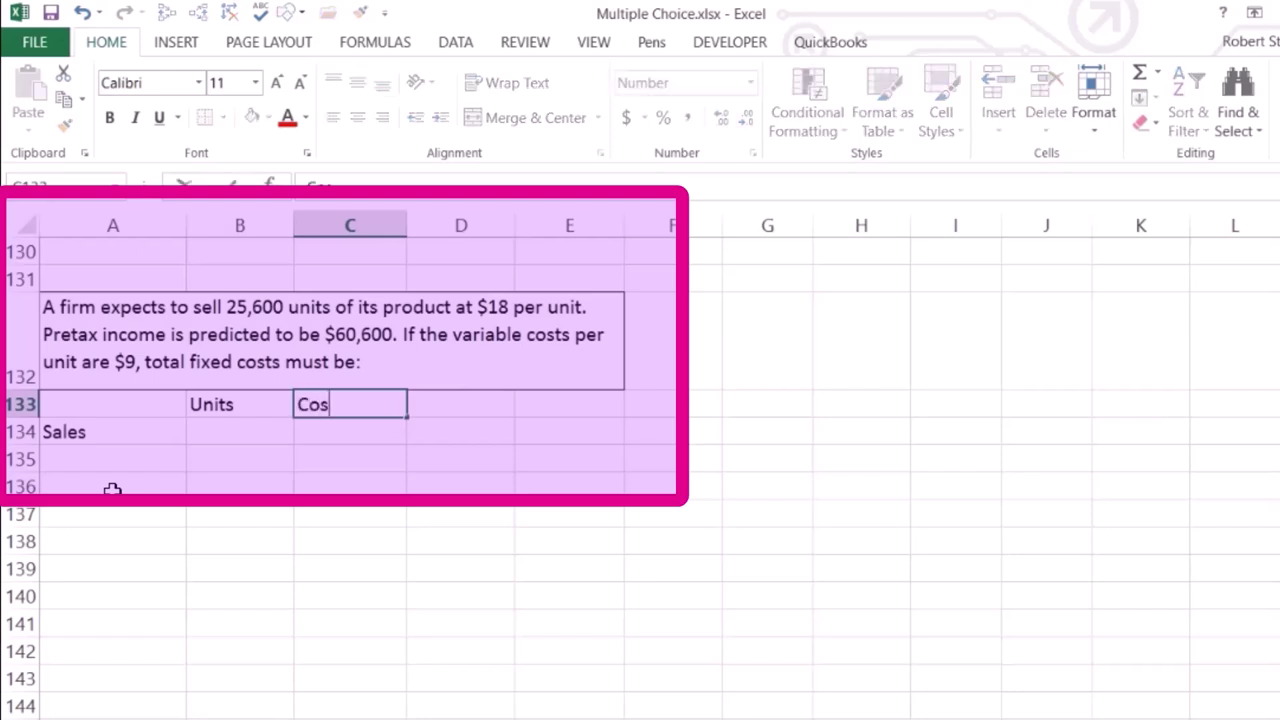
type("t")
key("Down")
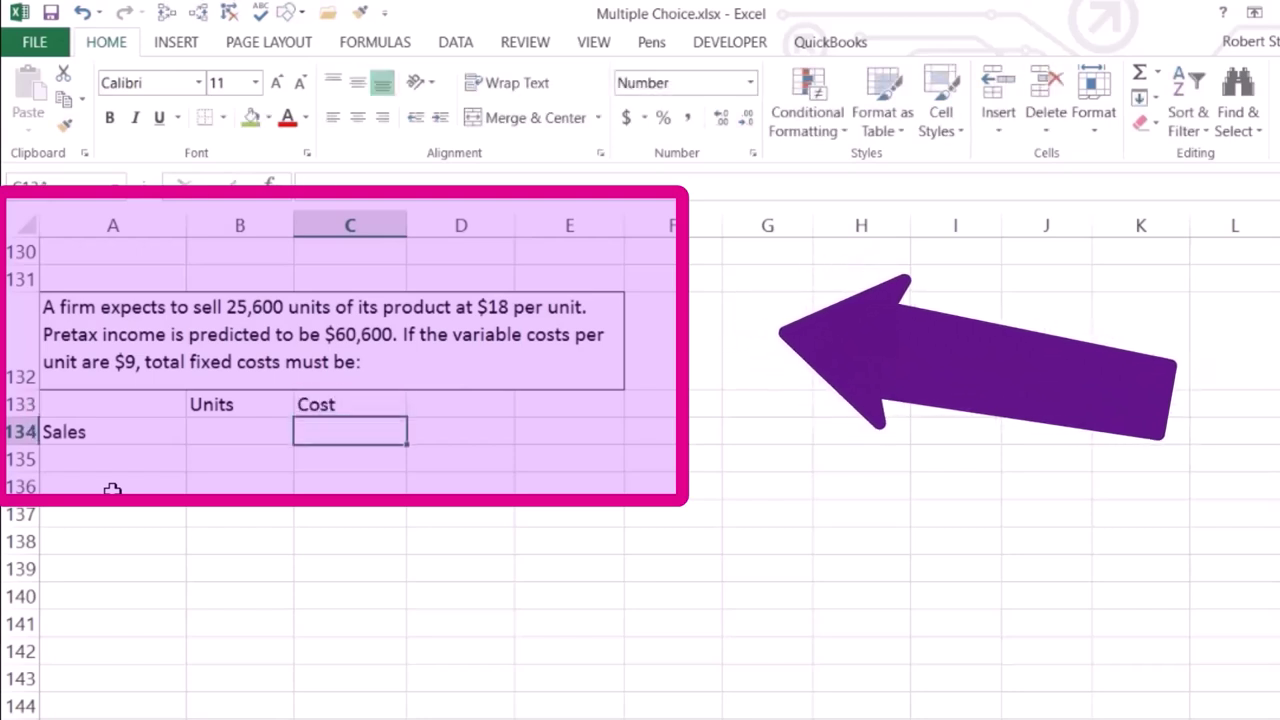
key("Left")
key("Right")
key("Right")
key("Up")
type("To")
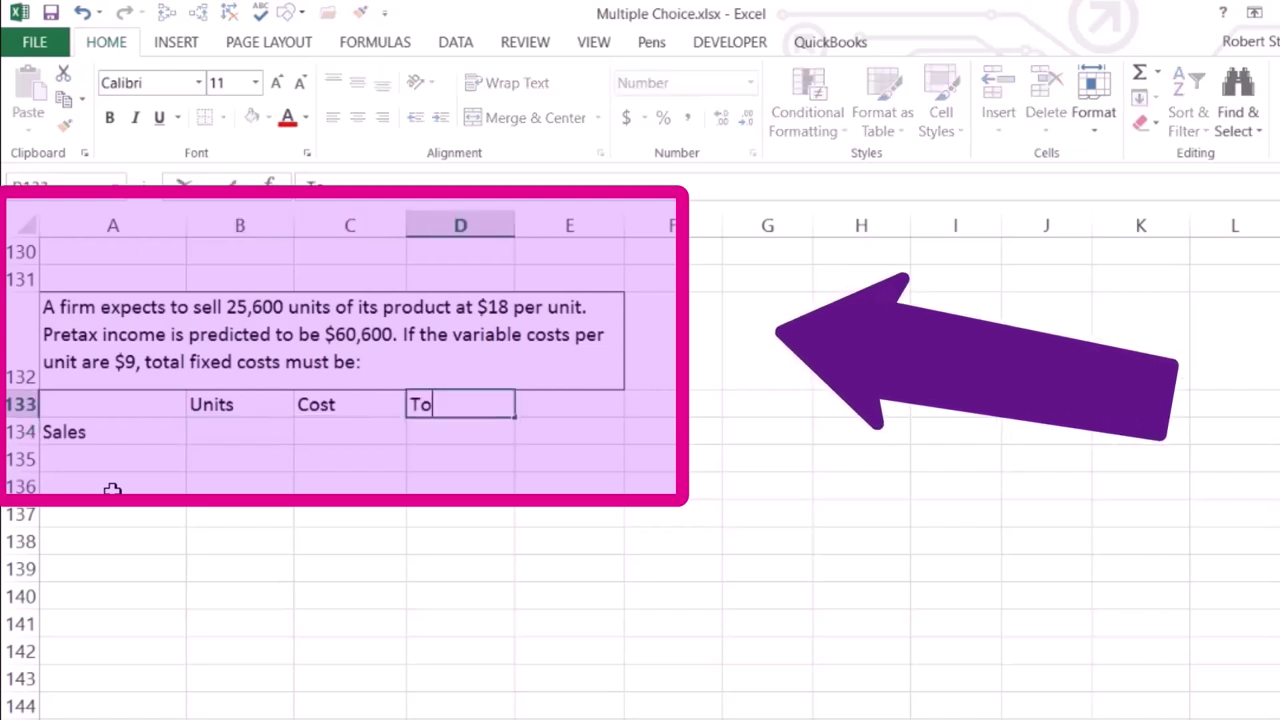
key("Return")
Fill the Sales row with 25,600 units in B134 and 18 per unit in C134.
key("Left")
key("Left")
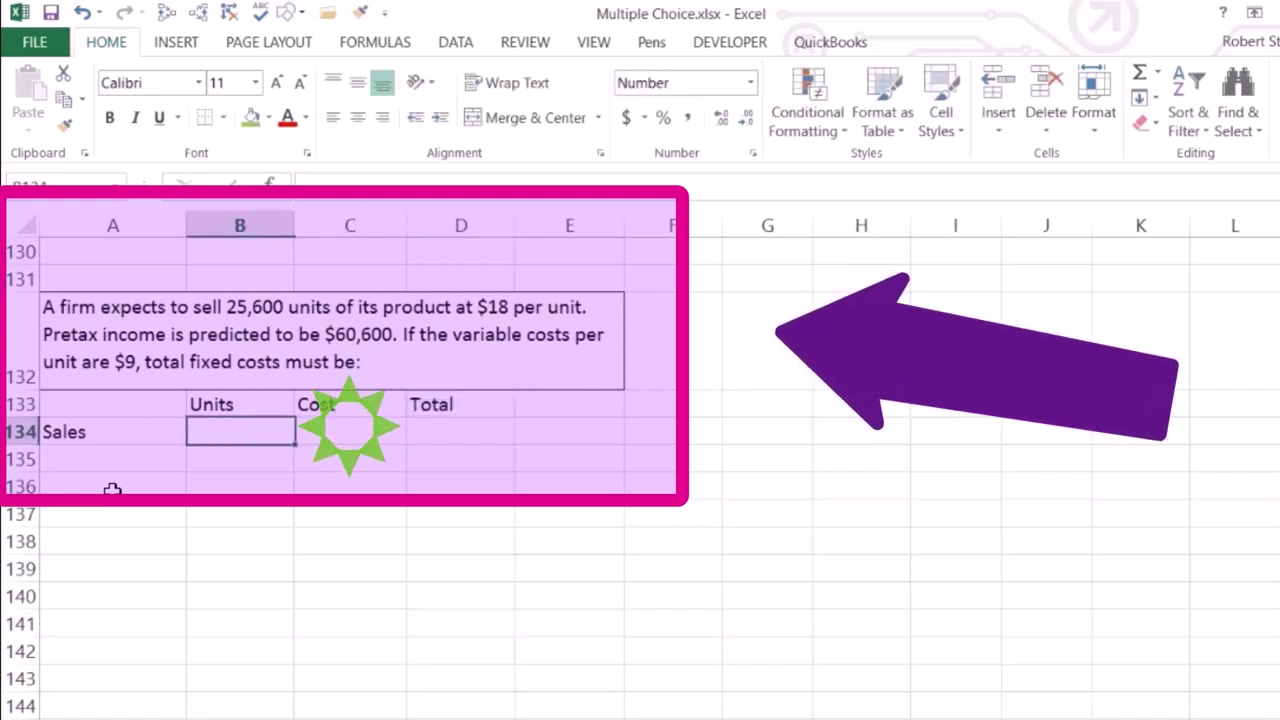
type("25600")
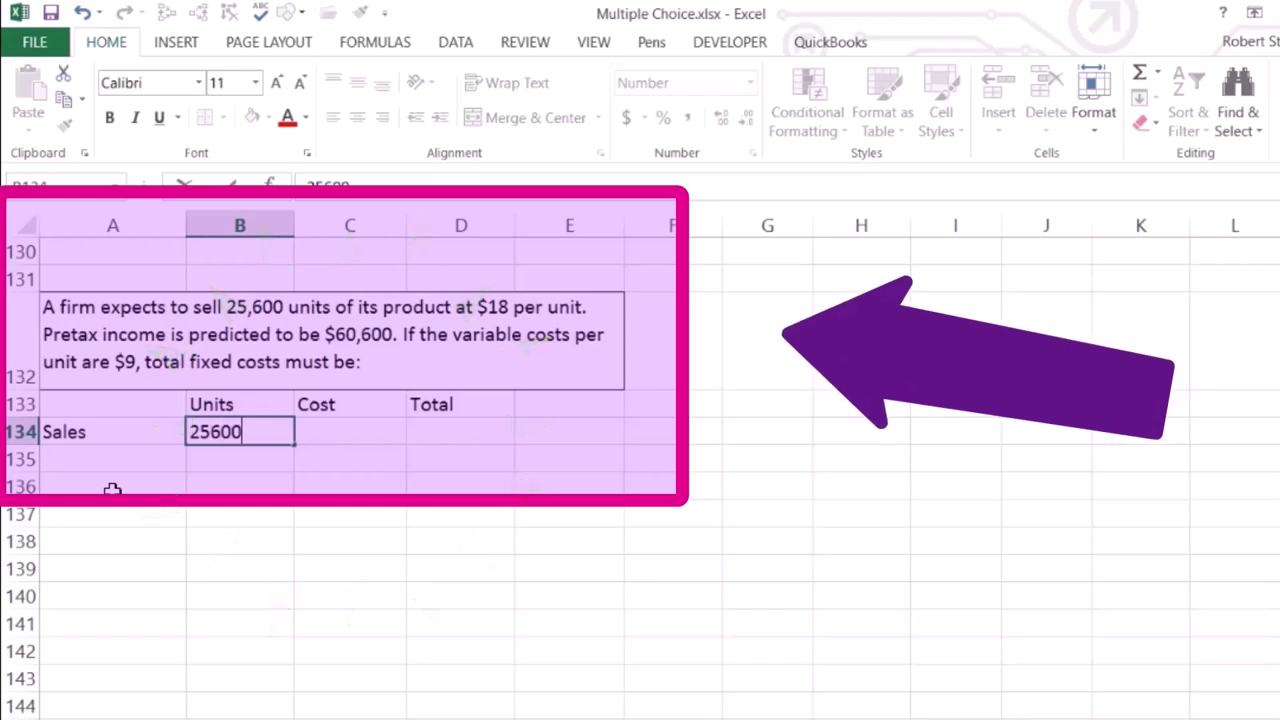
key("Tab")
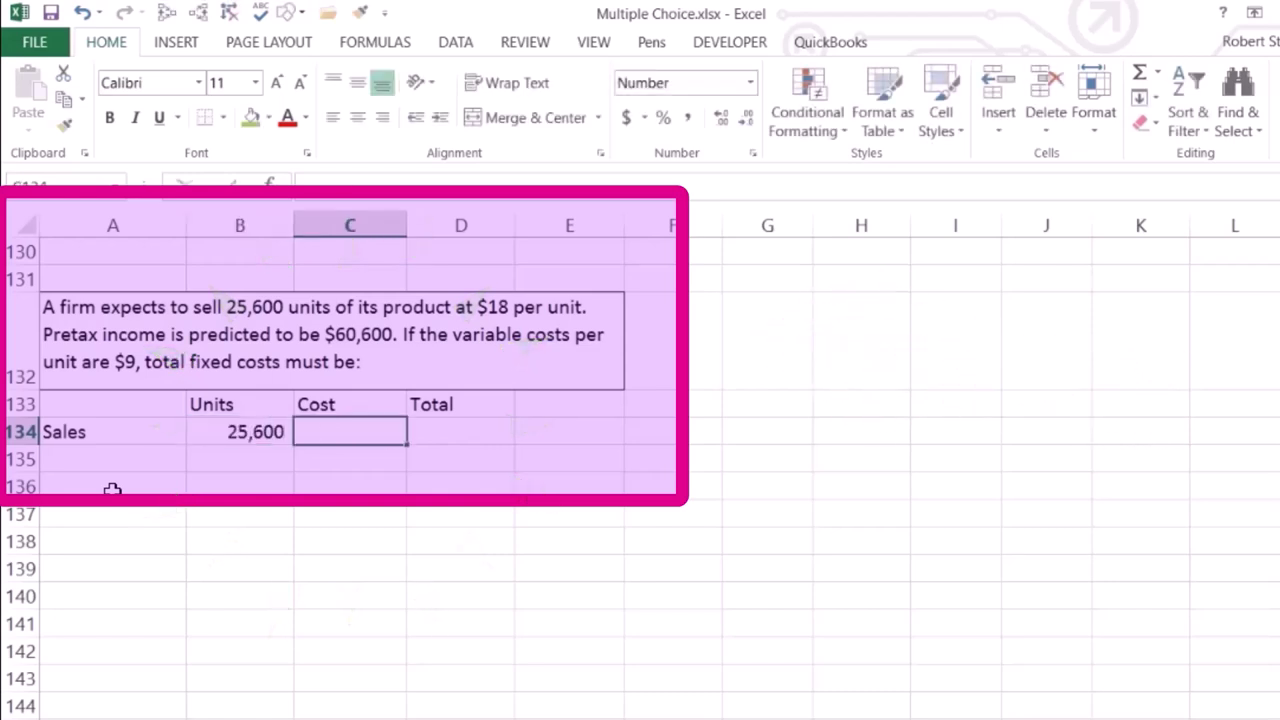
type("18")
key("Tab")
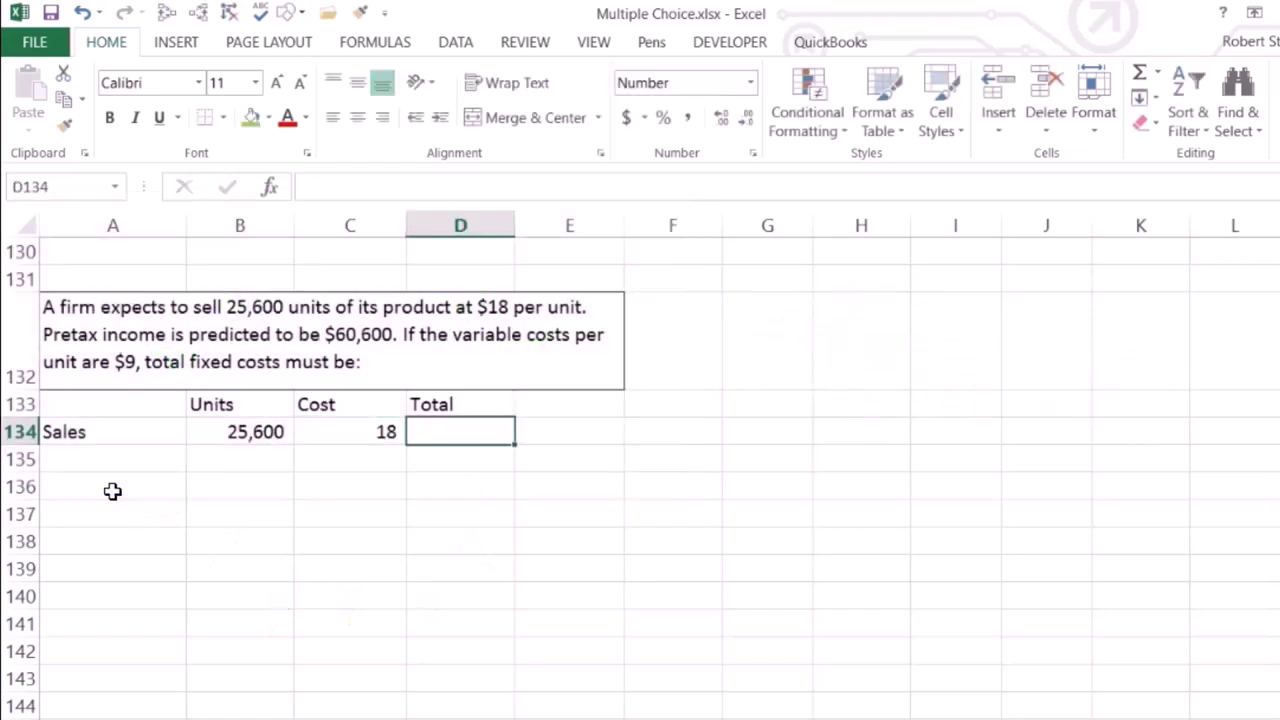
Change the column heading in C133 to "Sales/Cost".
key("Left")
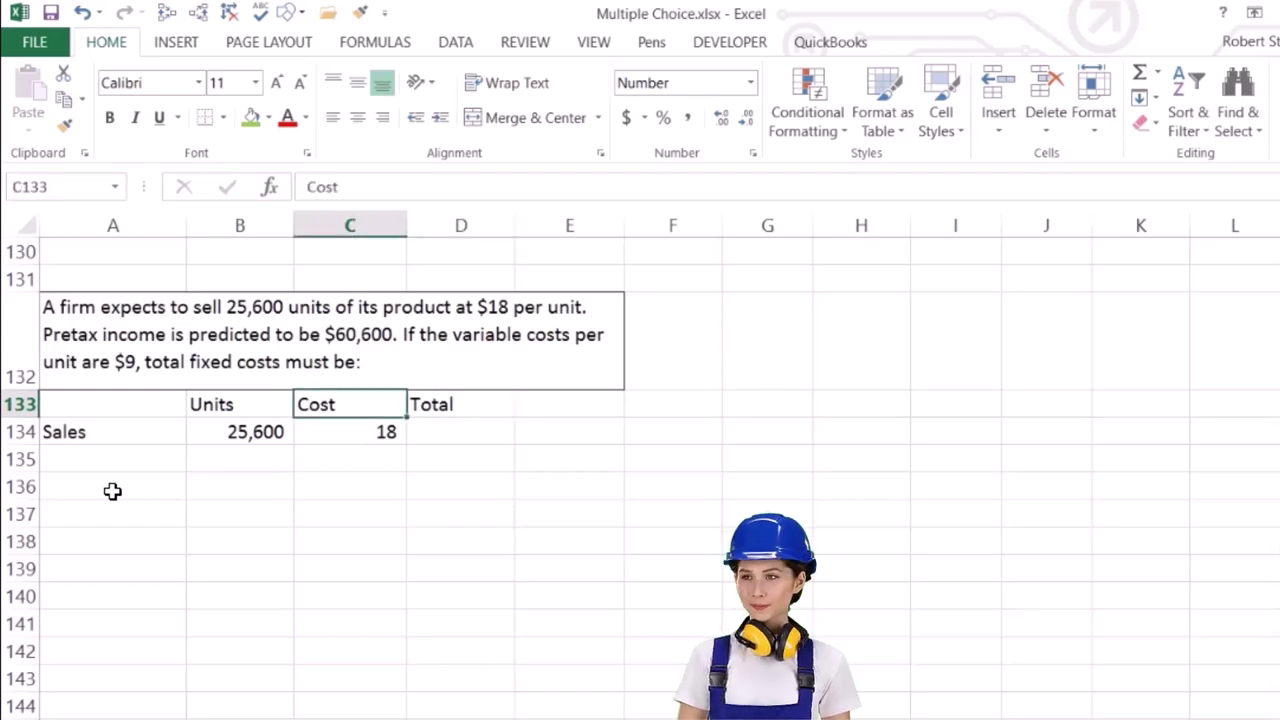
type("Sales/Co")
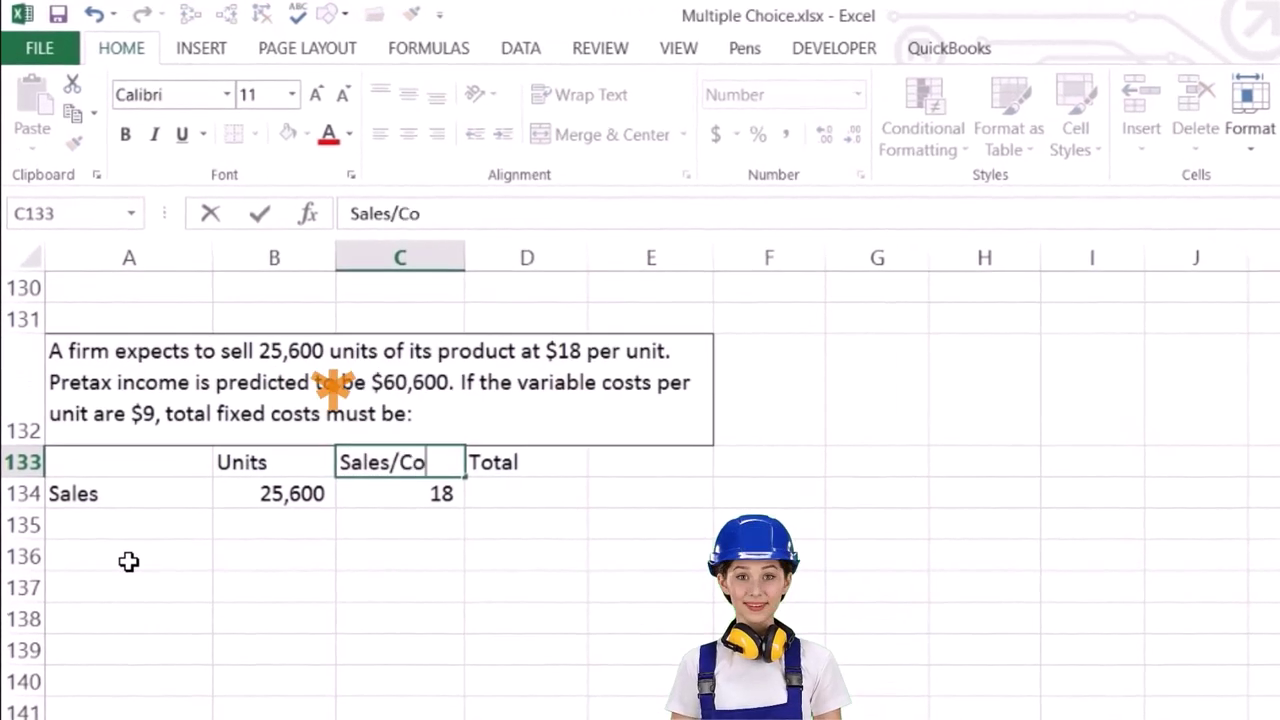
key("Return")
key("Right")
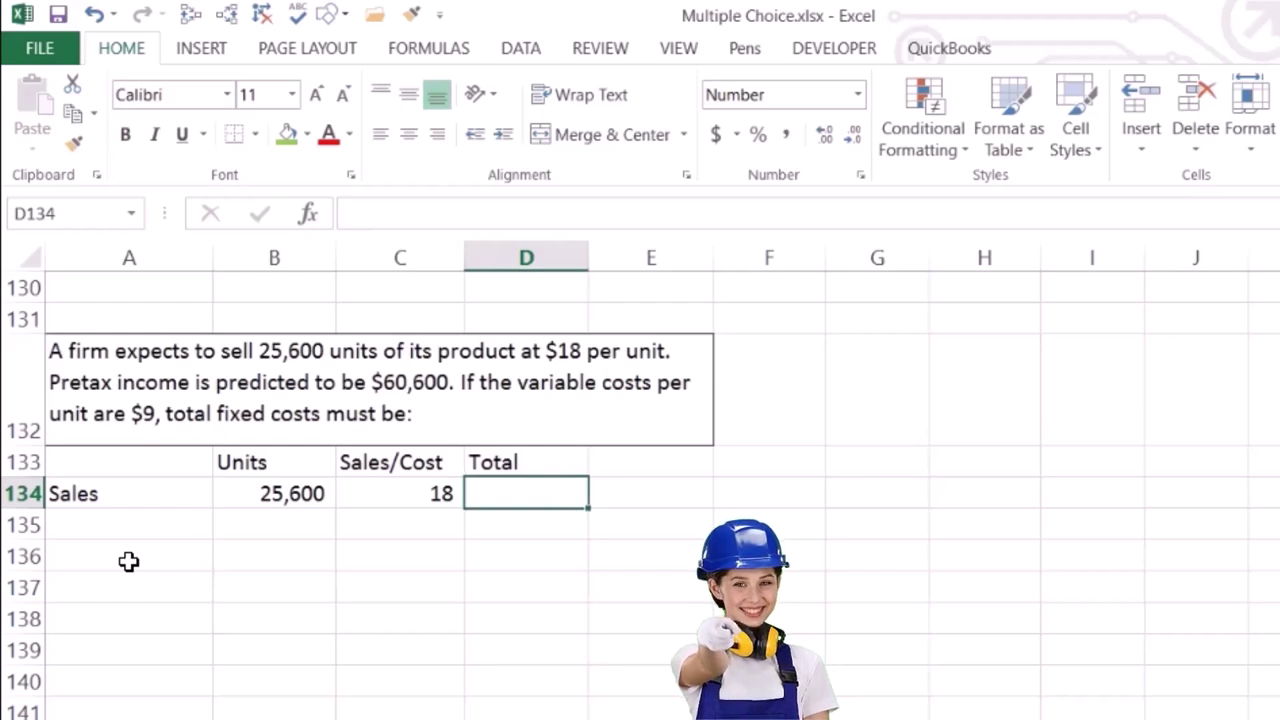
Make the column headings in B133:D133 bold and centered.
left_click_drag(316, 467, 470, 462)
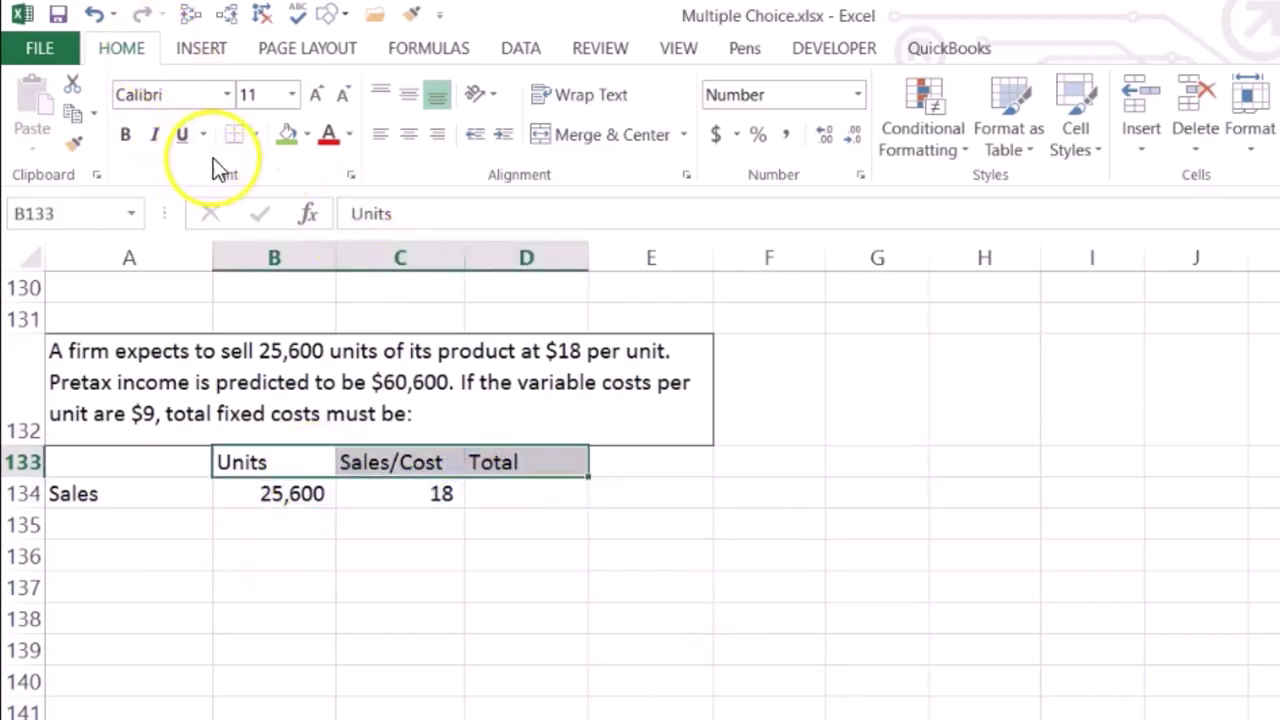
left_click(125, 134)
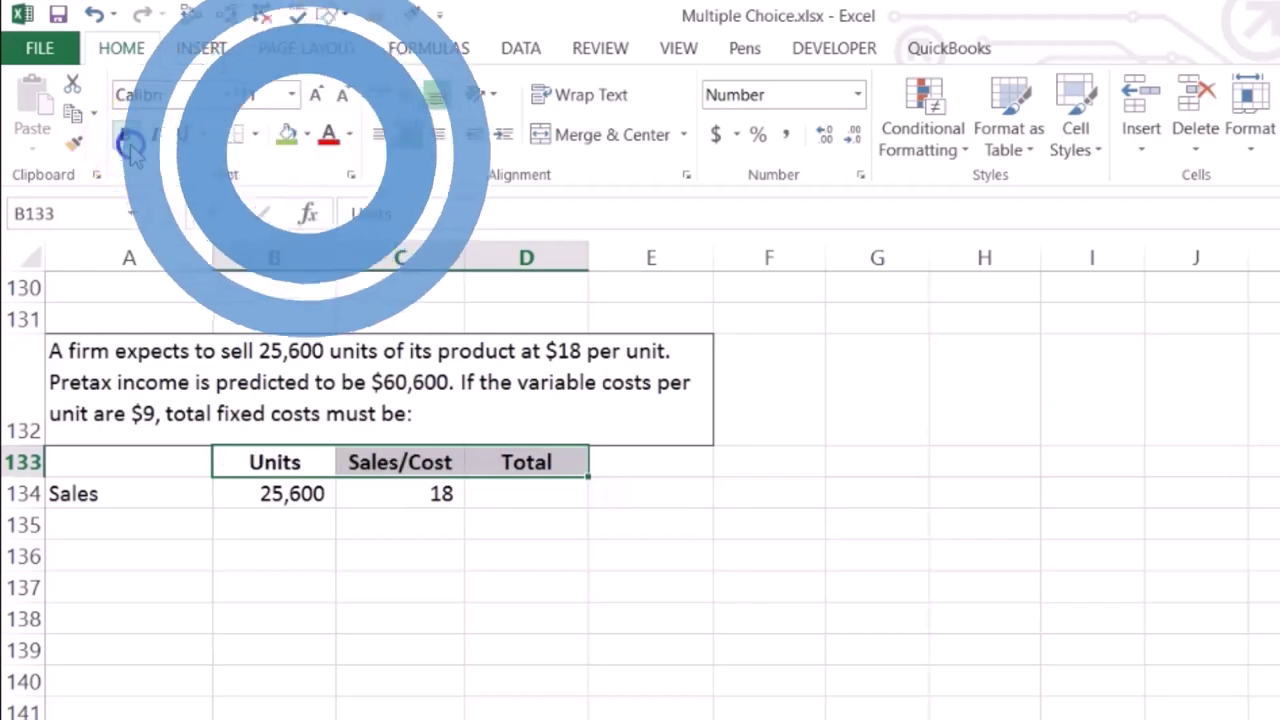
left_click(329, 654)
Calculate total sales in D134 with the formula =B134*C134.
left_click(505, 495)
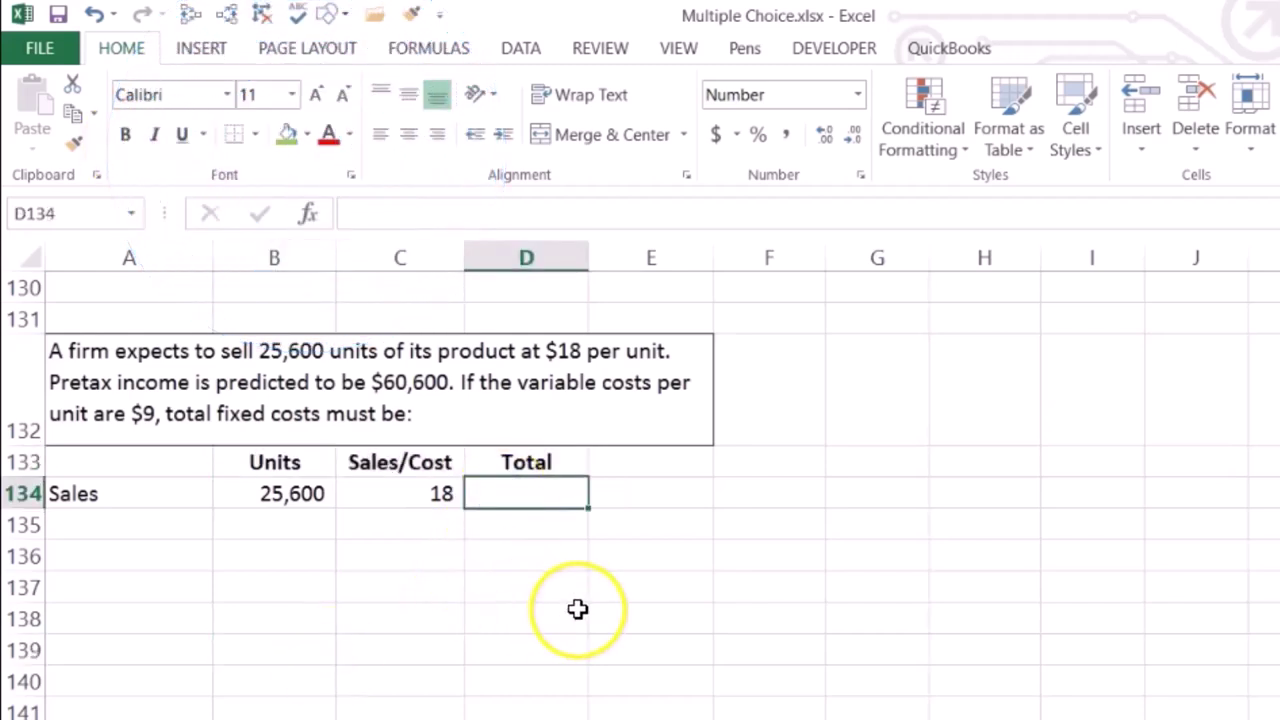
type("=")
left_click(290, 490)
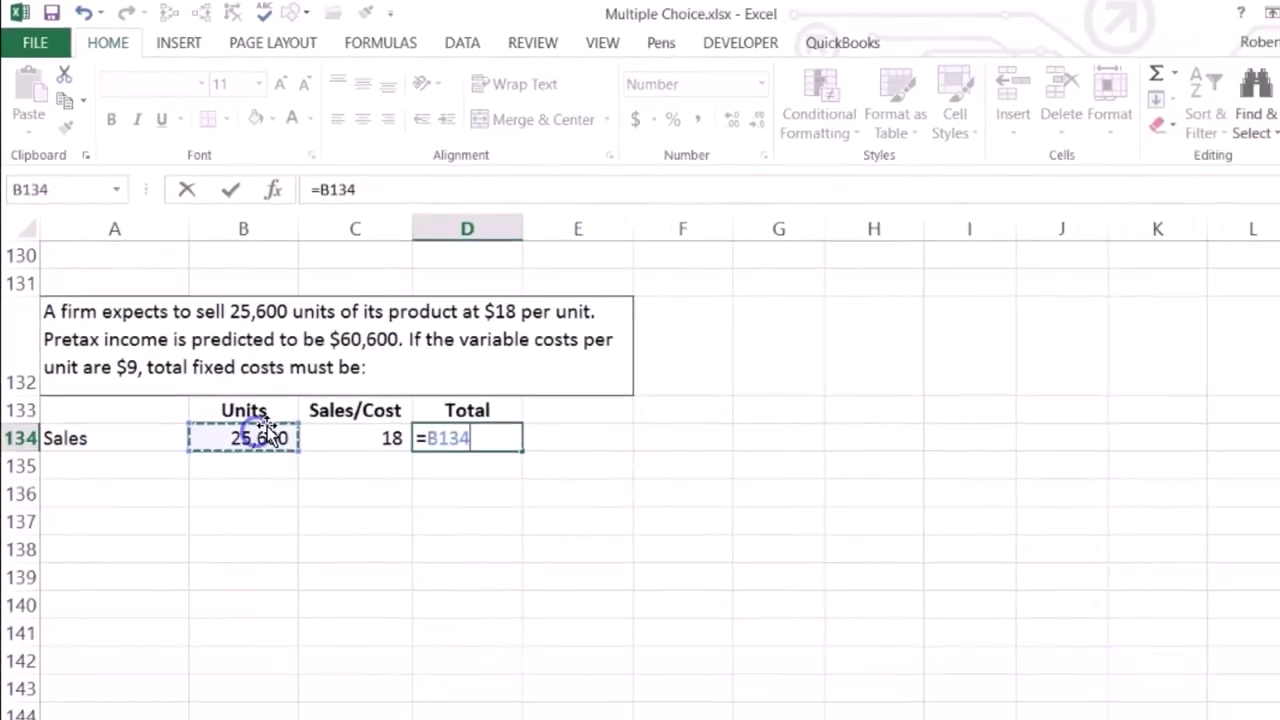
left_click(322, 402)
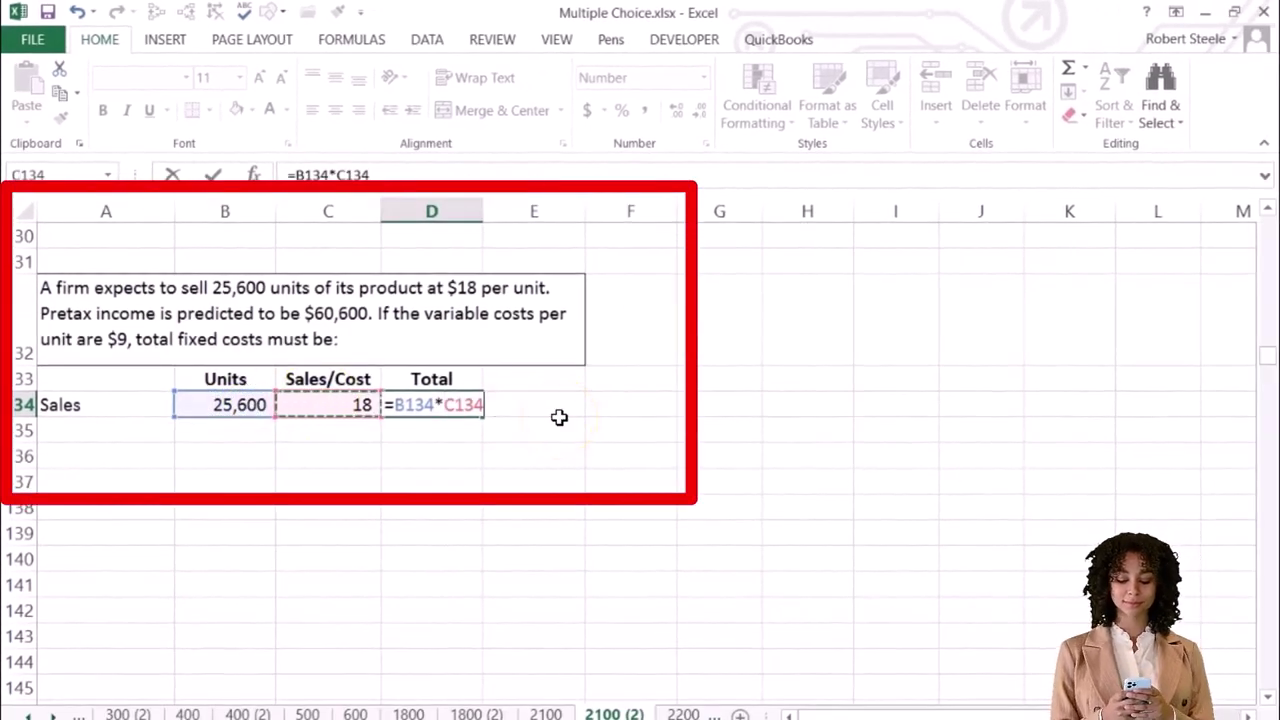
key("Return")
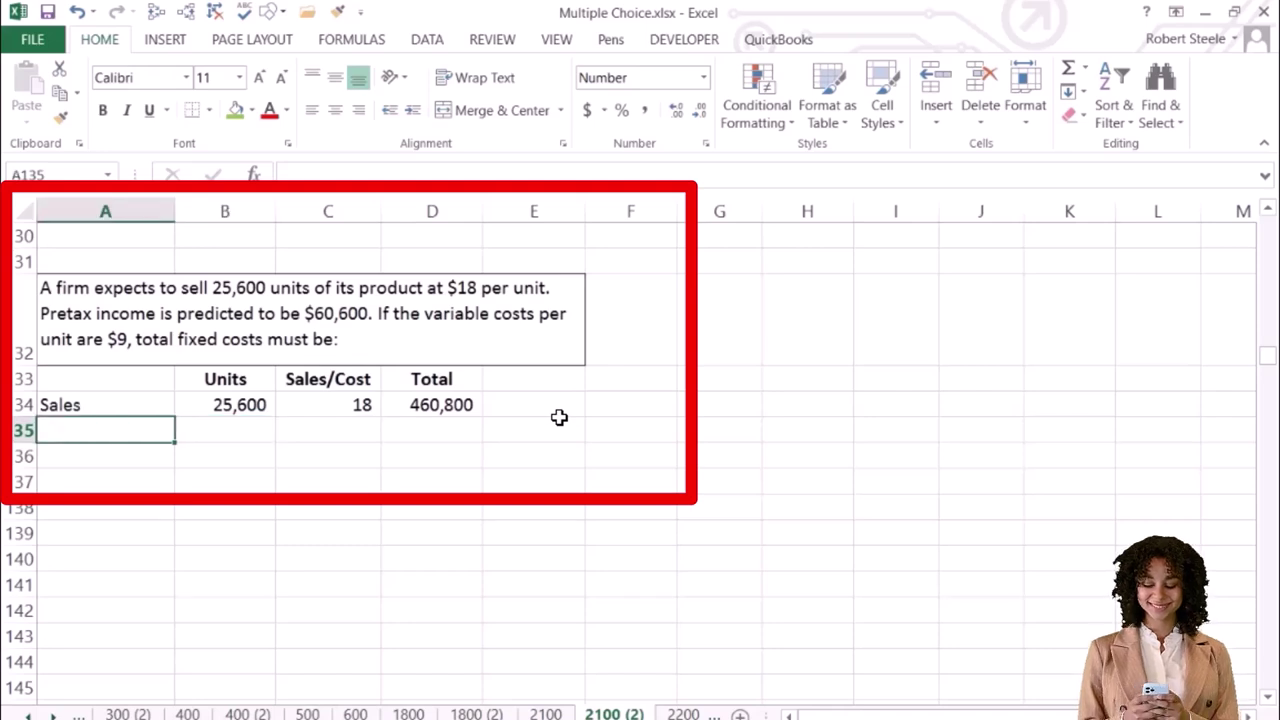
Add a "VC" row in row 135 with 25,600 units in B135 and 9 per unit in C135.
type("VC")
key("Tab")
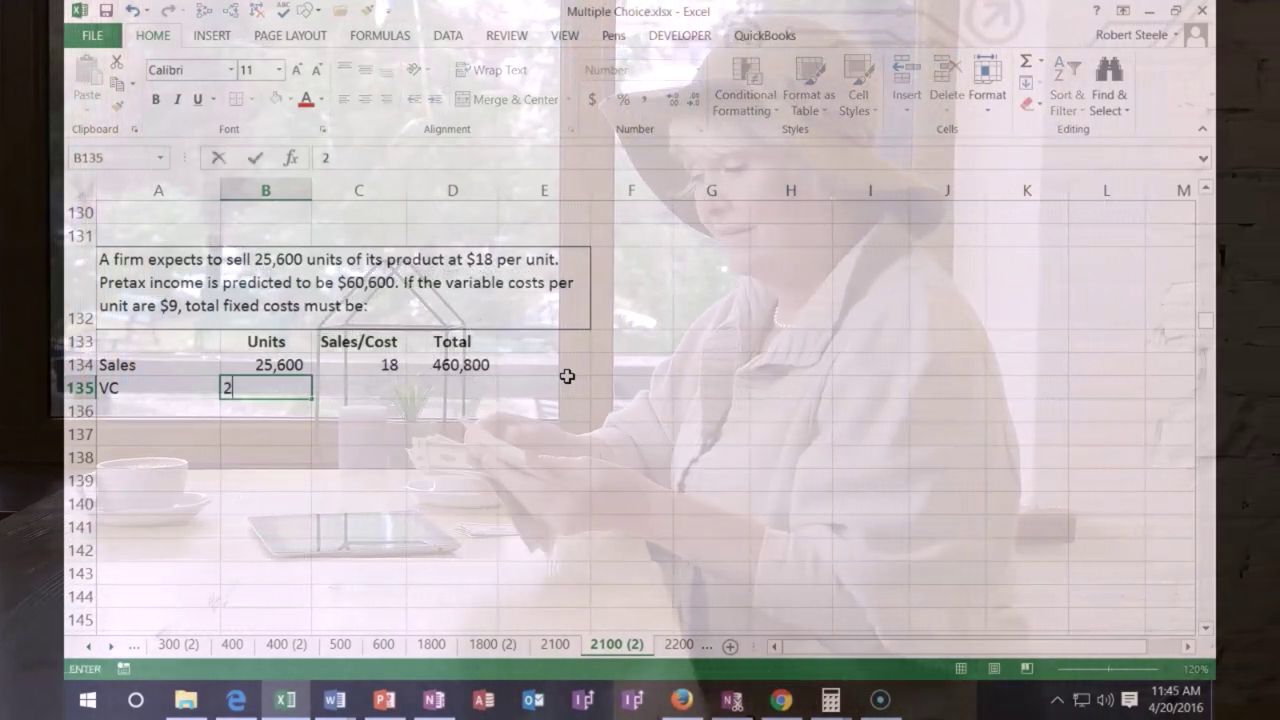
type("25600")
key("Tab")
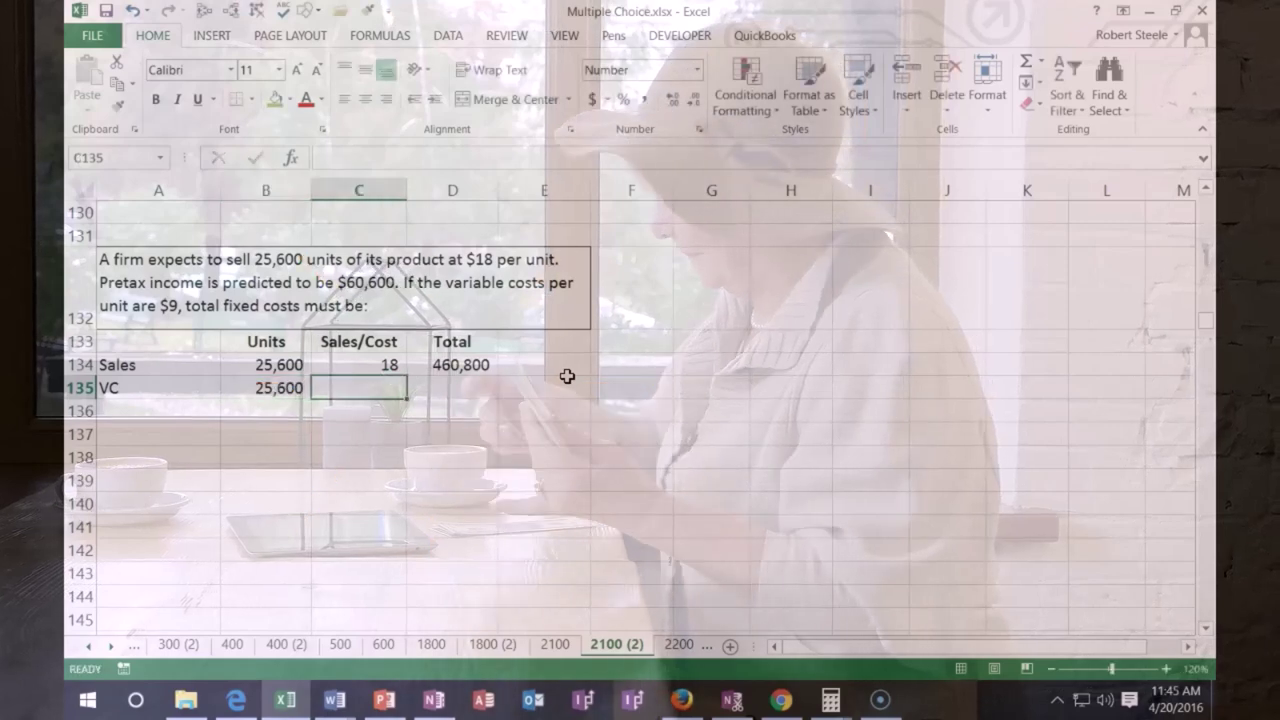
type("9")
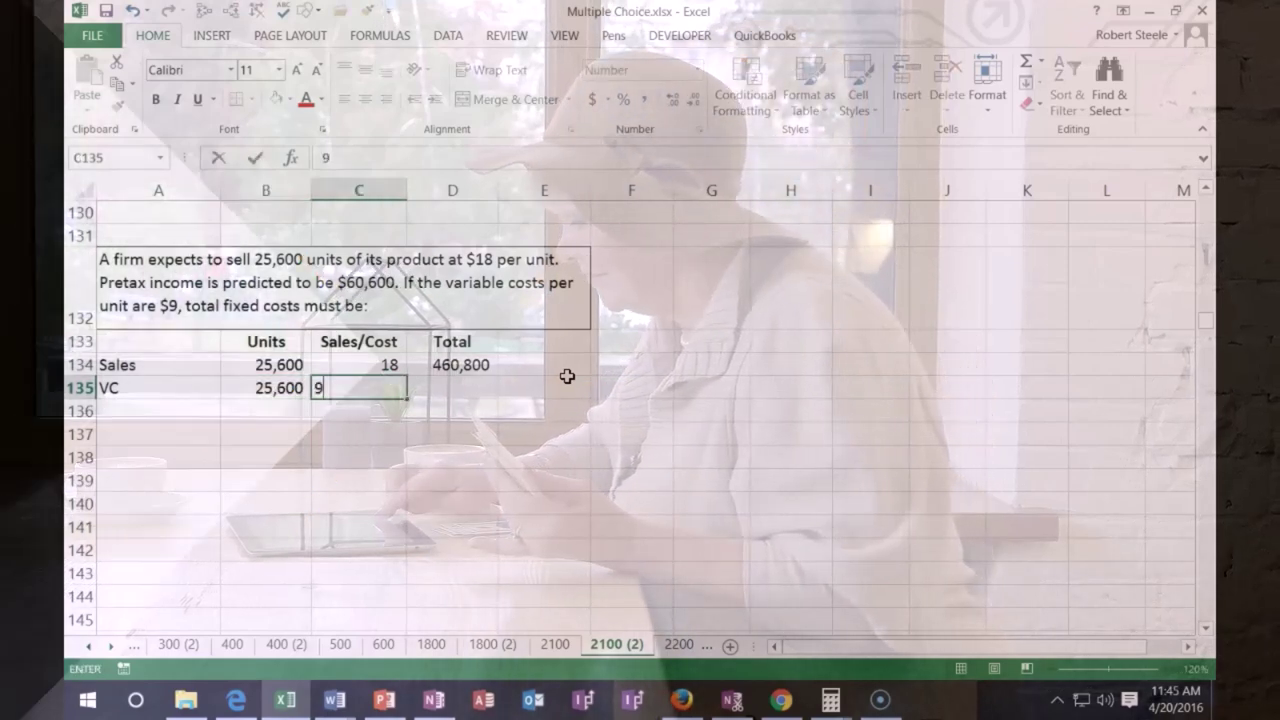
key("Tab")
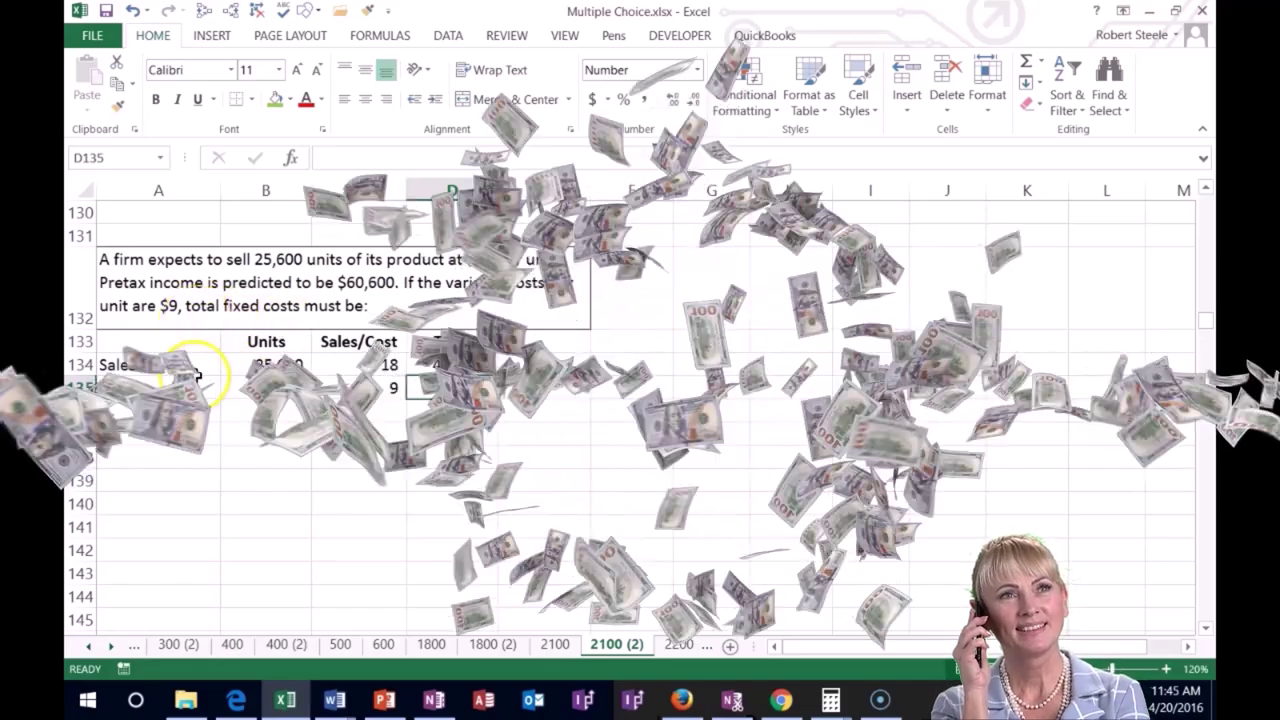
Calculate the total variable cost in D135 with the formula =B135*C135.
type("=")
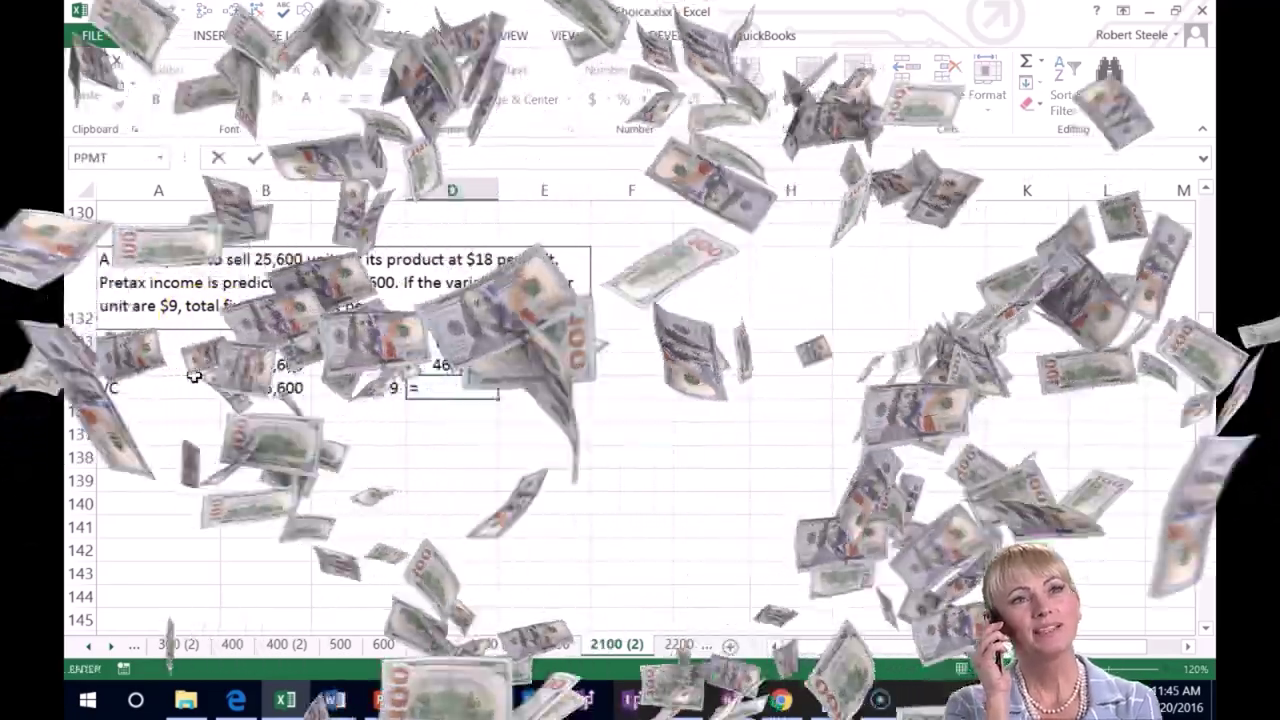
left_click(279, 388)
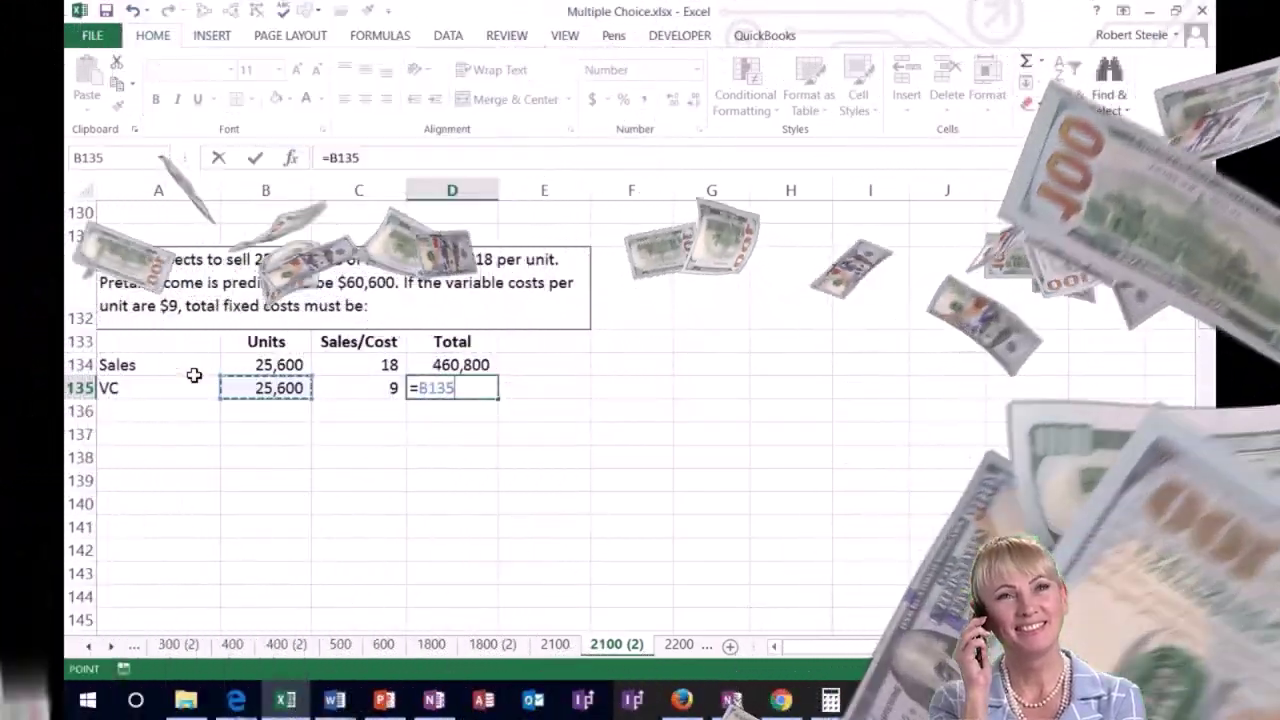
type("*")
left_click(371, 394)
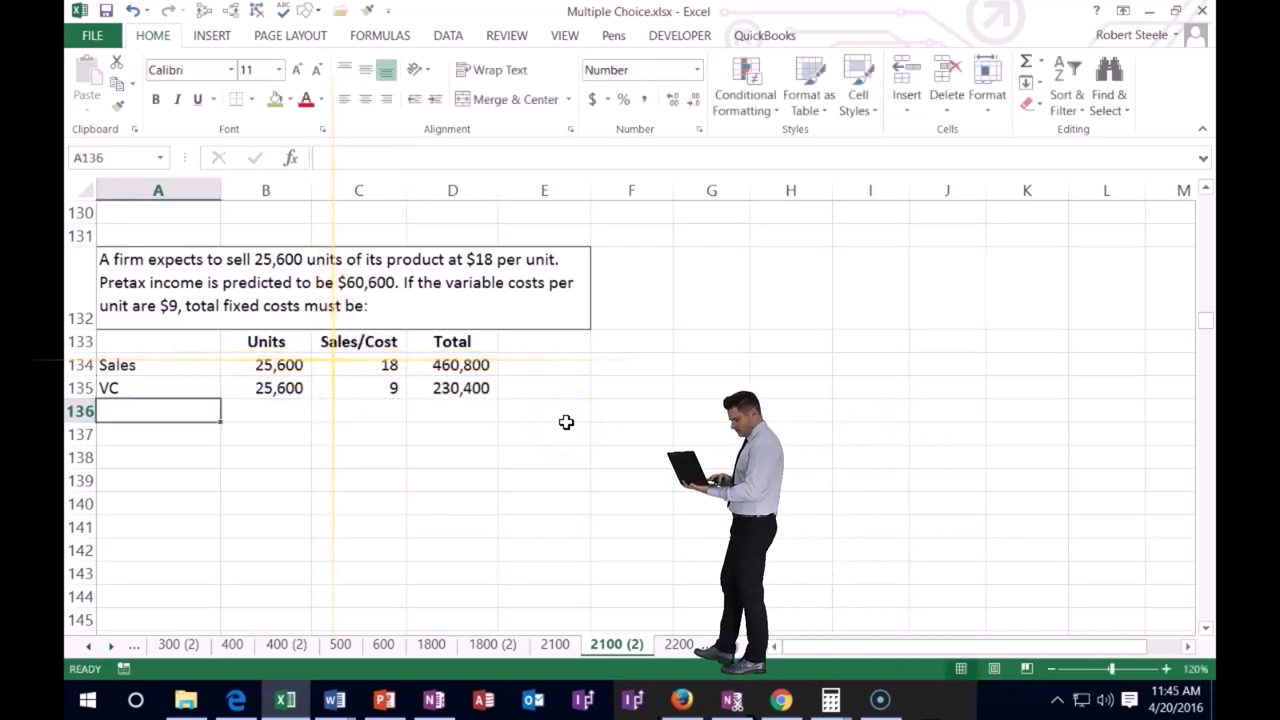
Label A136 "CM" and calculate the contribution margin in D136 with the formula =D134-D135.
type("CM")
key("Tab")
key("Tab")
key("Tab")
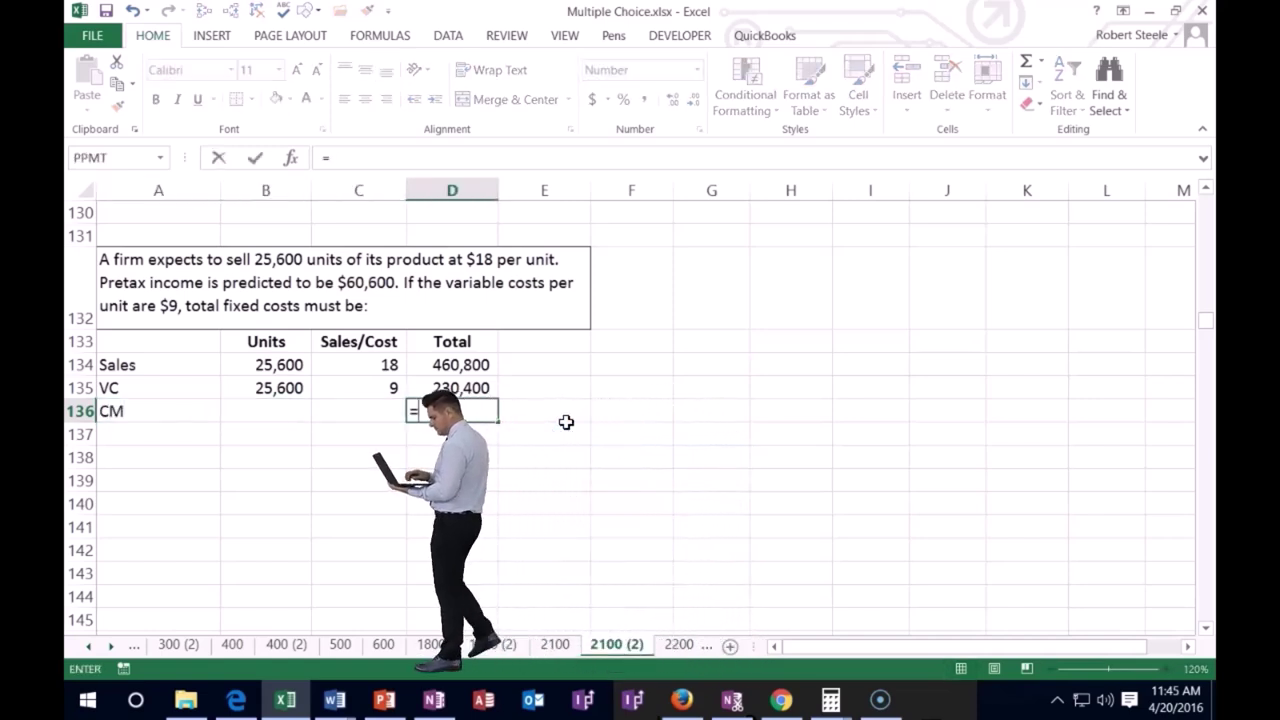
type("=")
left_click(475, 366)
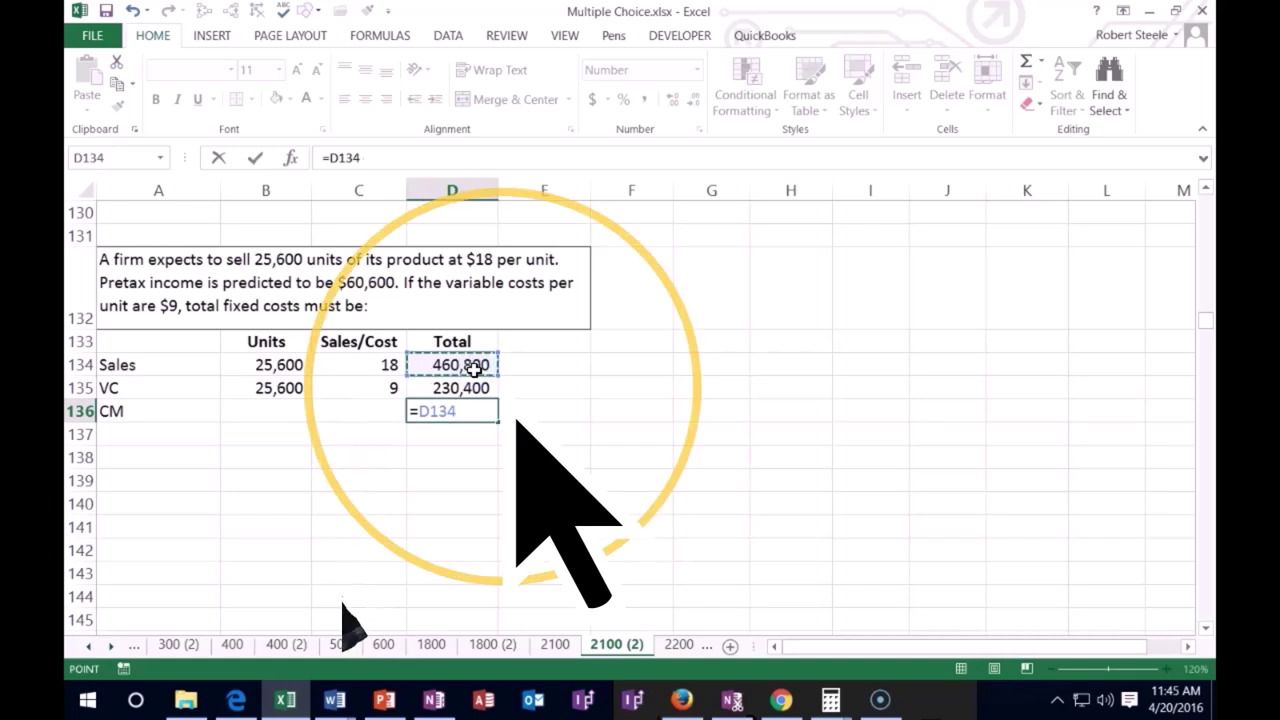
type("-")
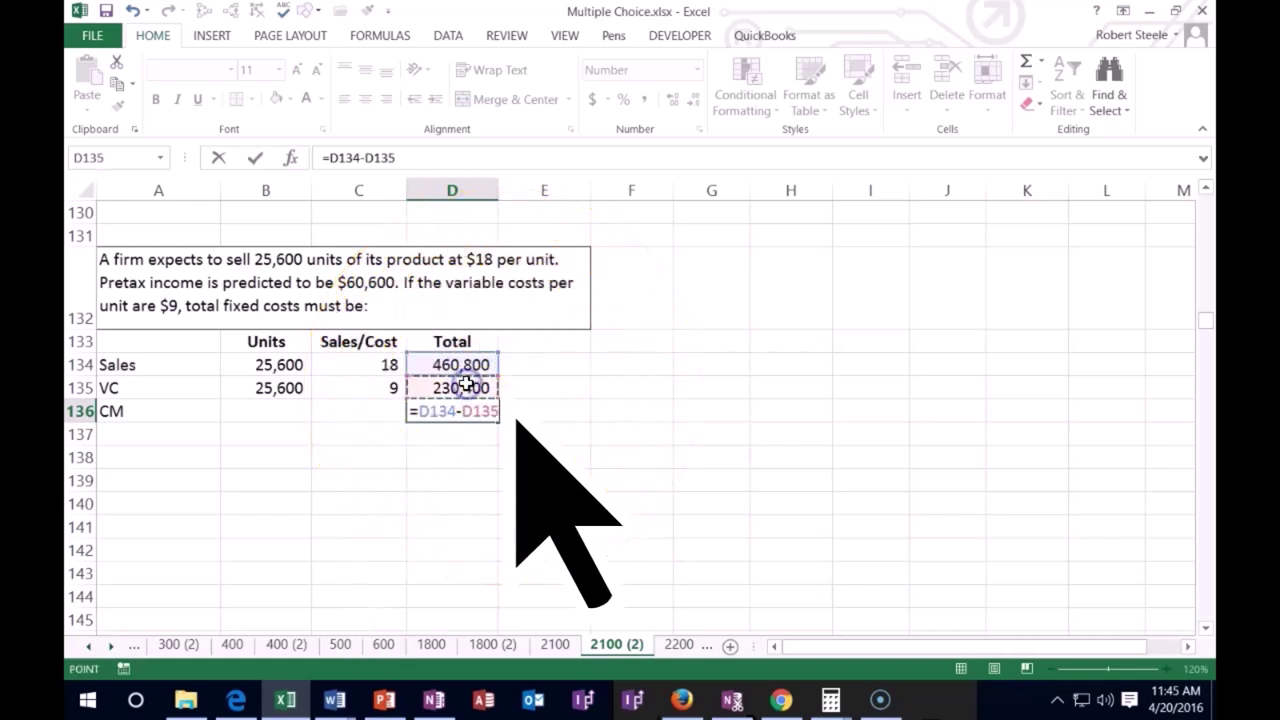
key("Return")
Add a bottom border to the variable cost total in D135.
left_click(467, 385)
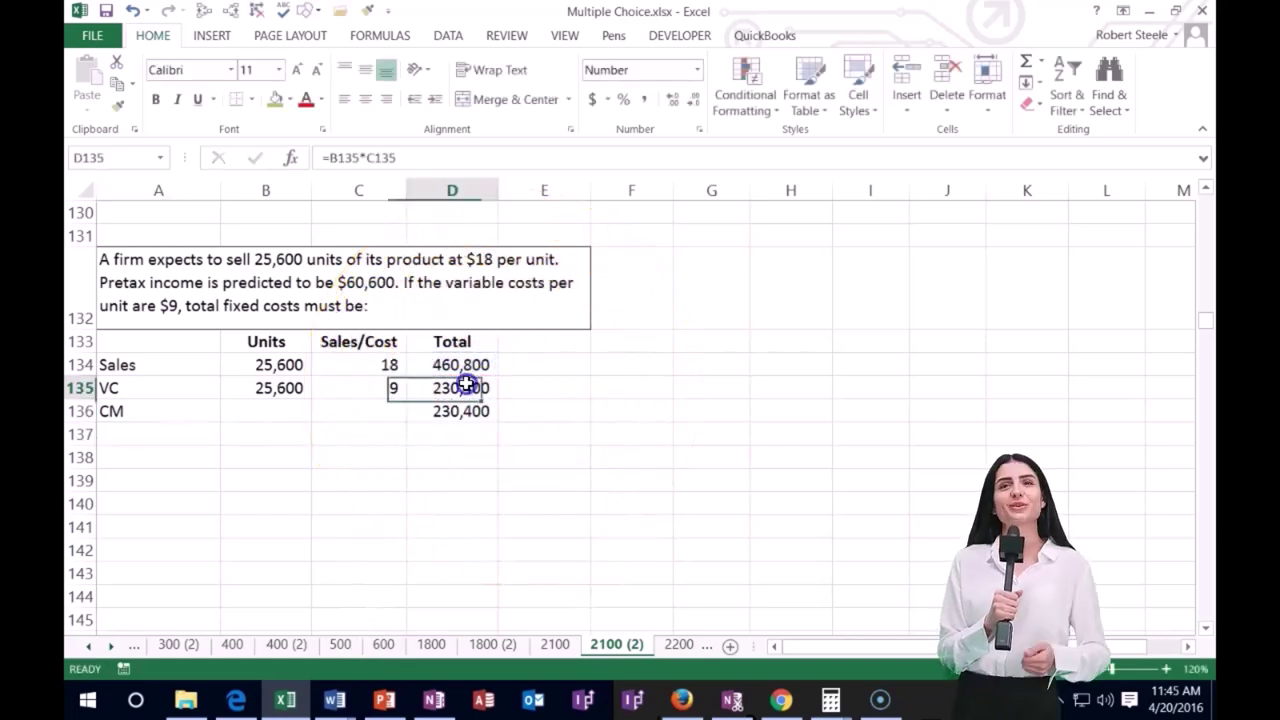
left_click(240, 100)
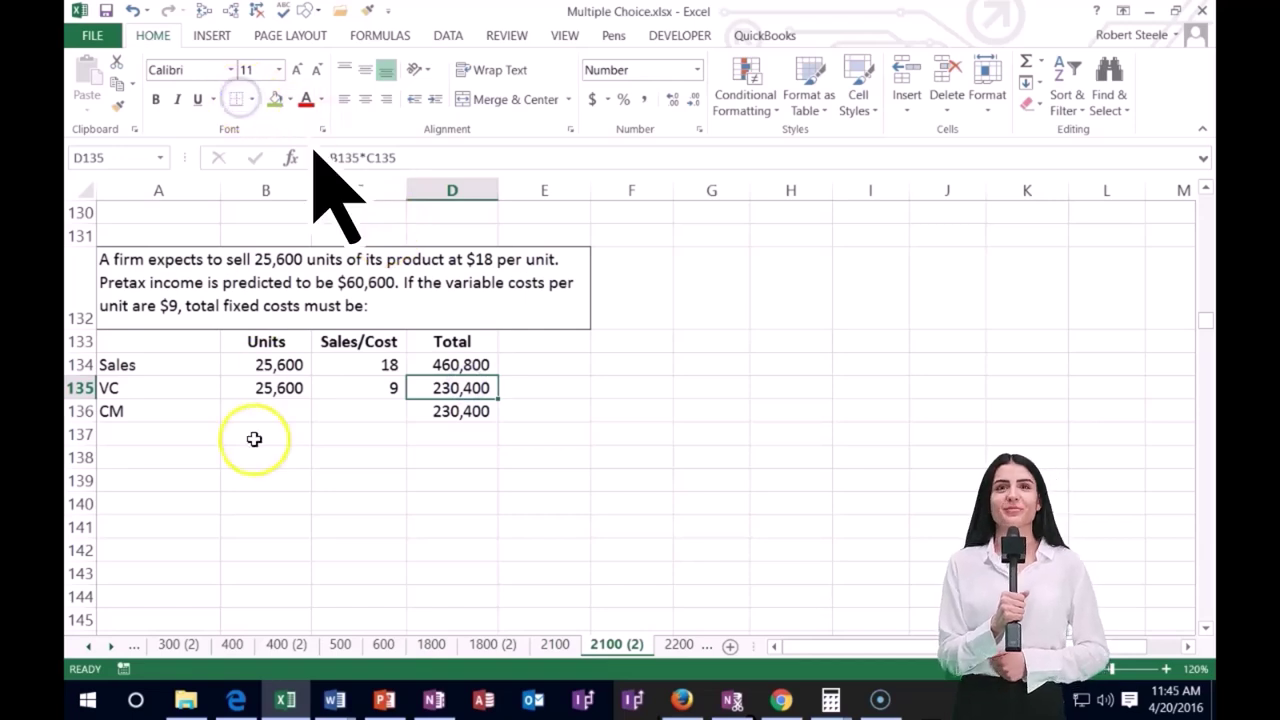
left_click(254, 437)
Label A137 "FC" and give the empty total cell D137 a green fill and a bottom border.
left_click(149, 434)
type("FC")
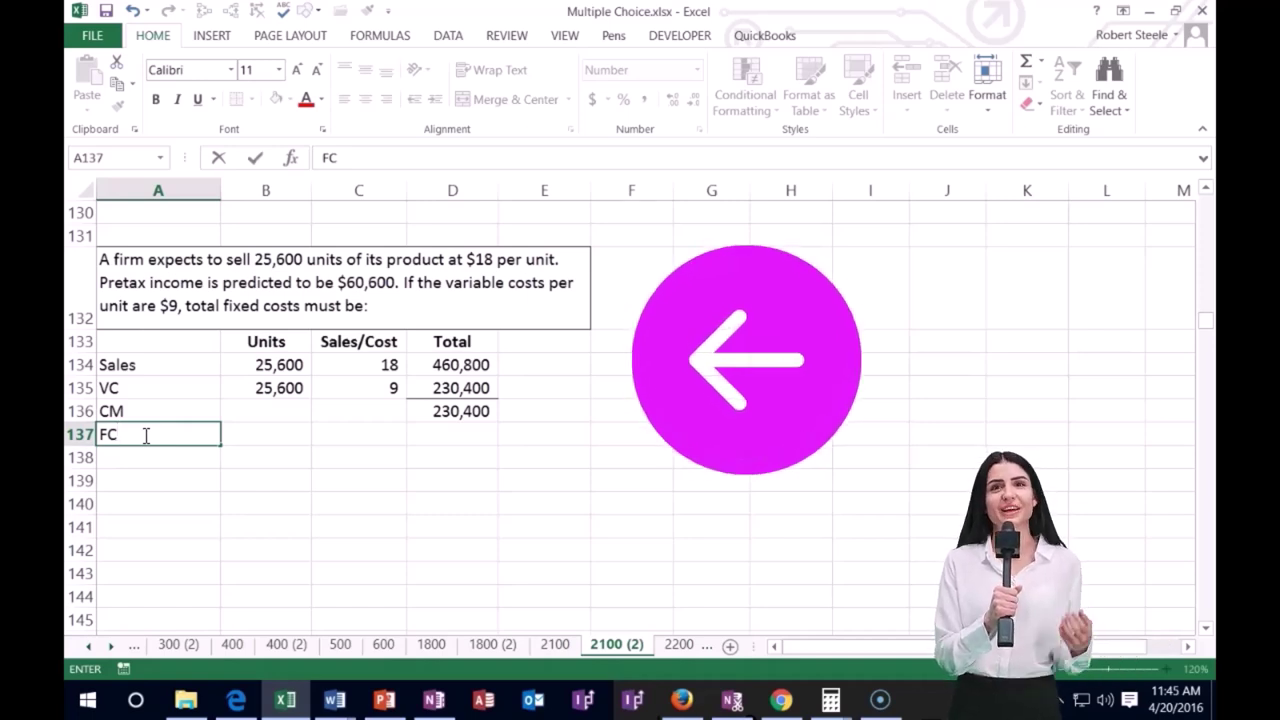
key("Tab")
key("Tab")
key("Tab")
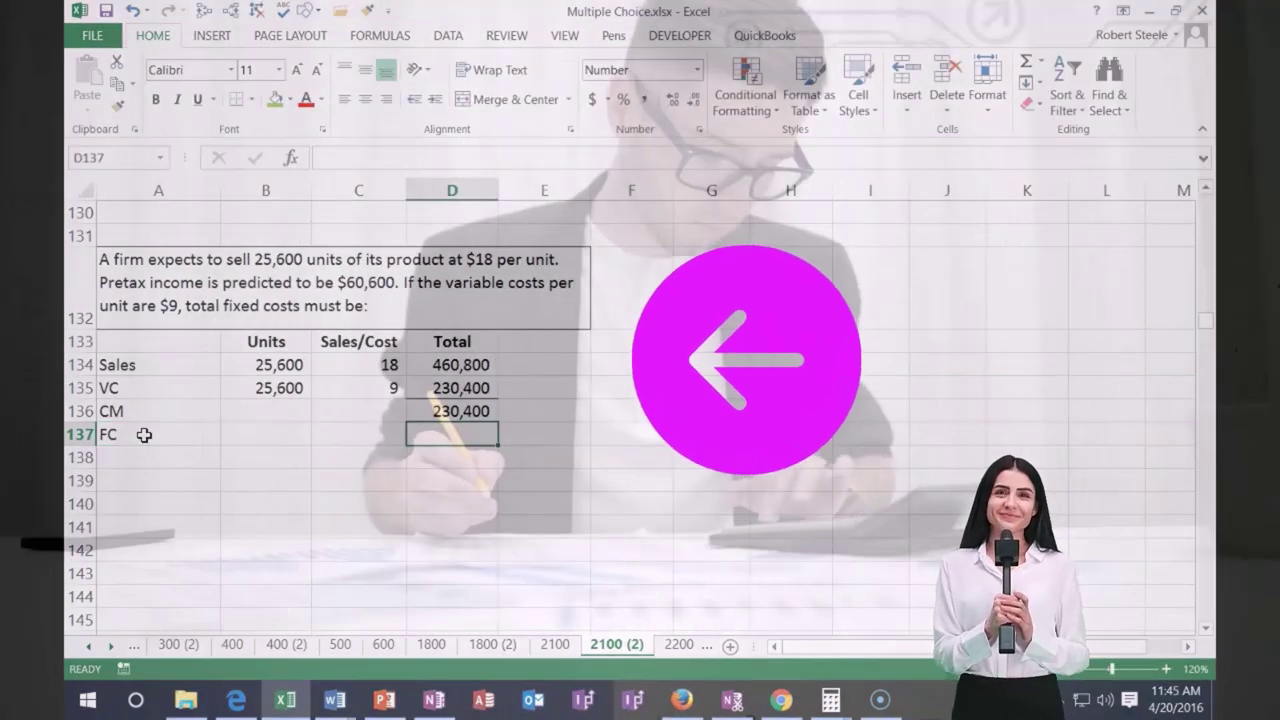
left_click(274, 101)
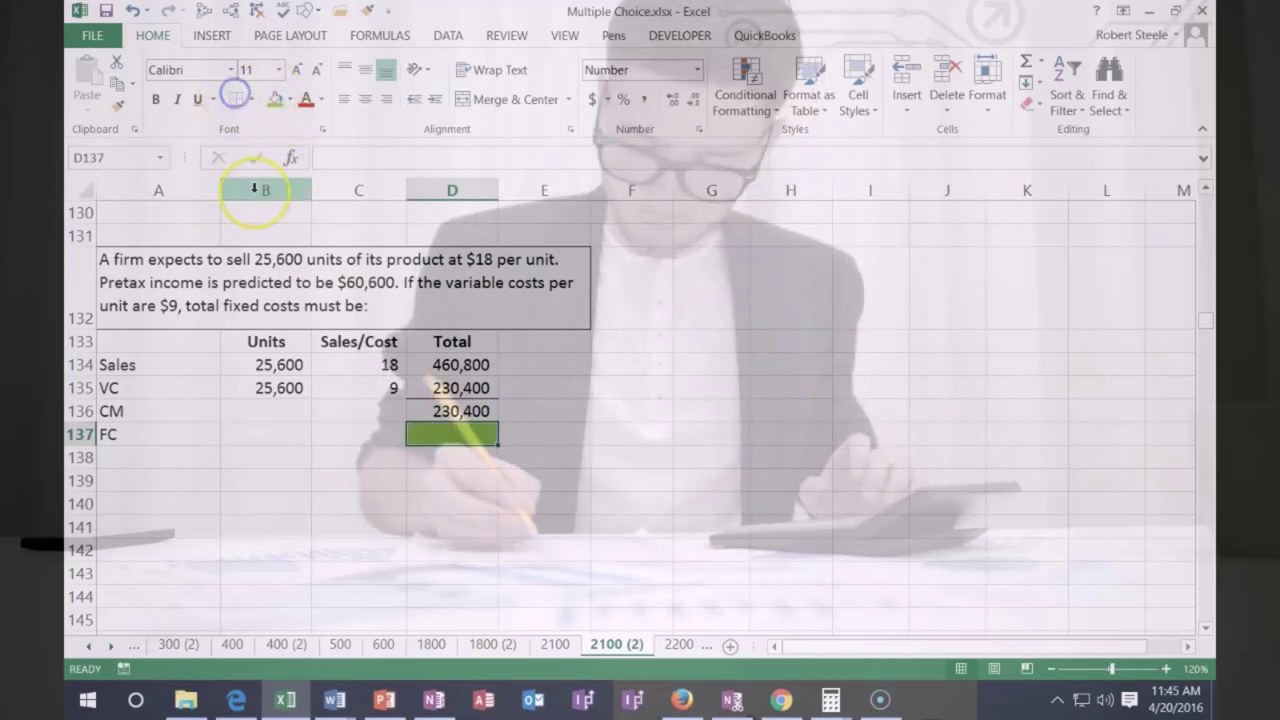
Label A138 "Income" and go to the row's total cell D138.
key("Return")
key("Home")
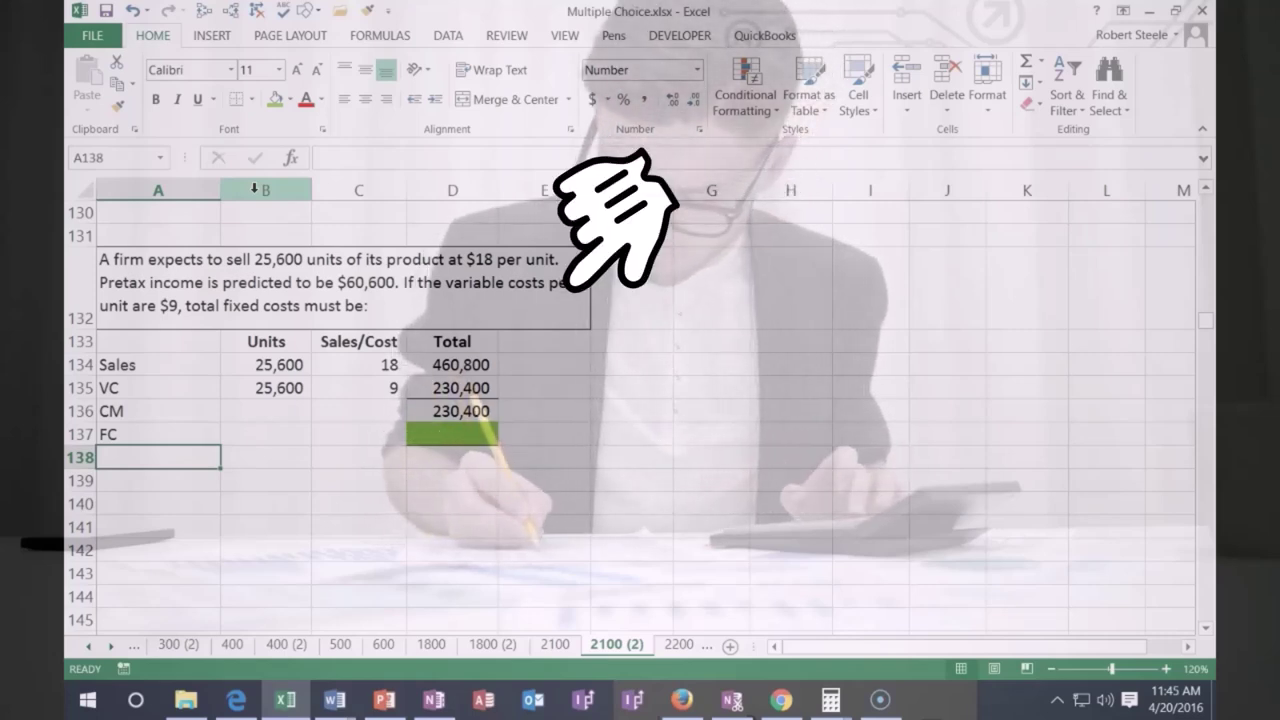
type("Incom")
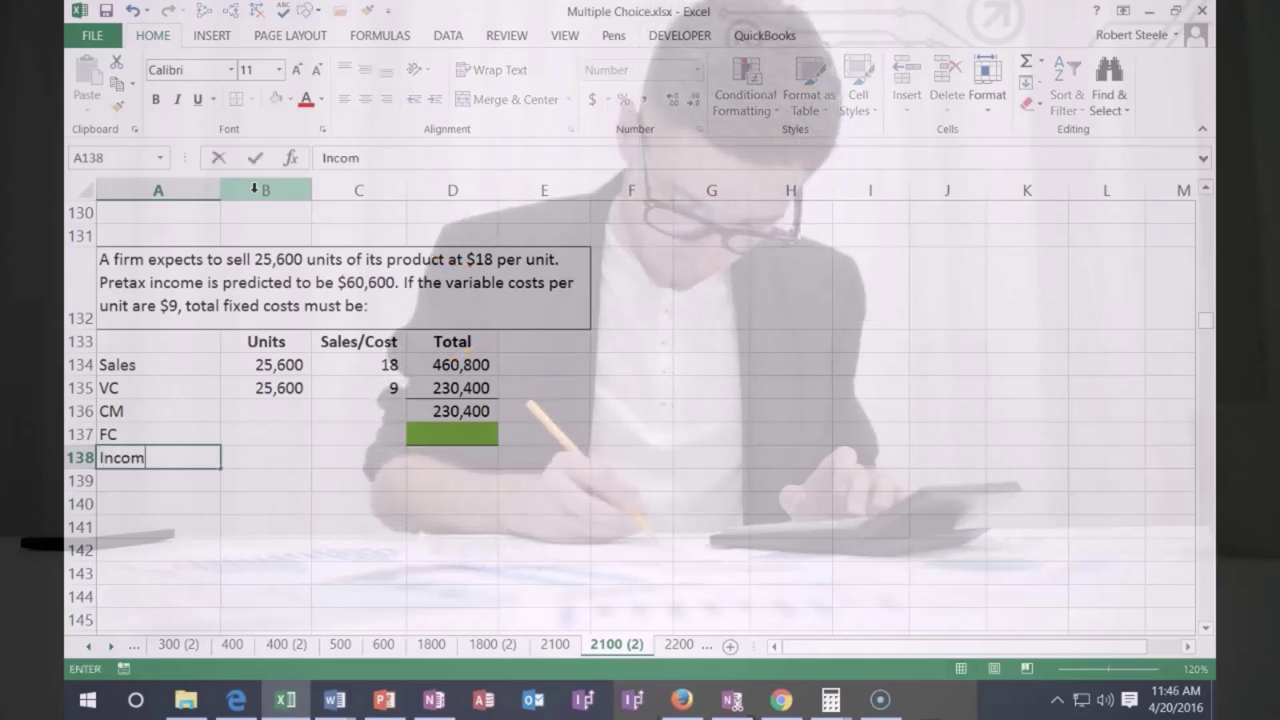
key("BackSpace")
key("BackSpace")
type("o")
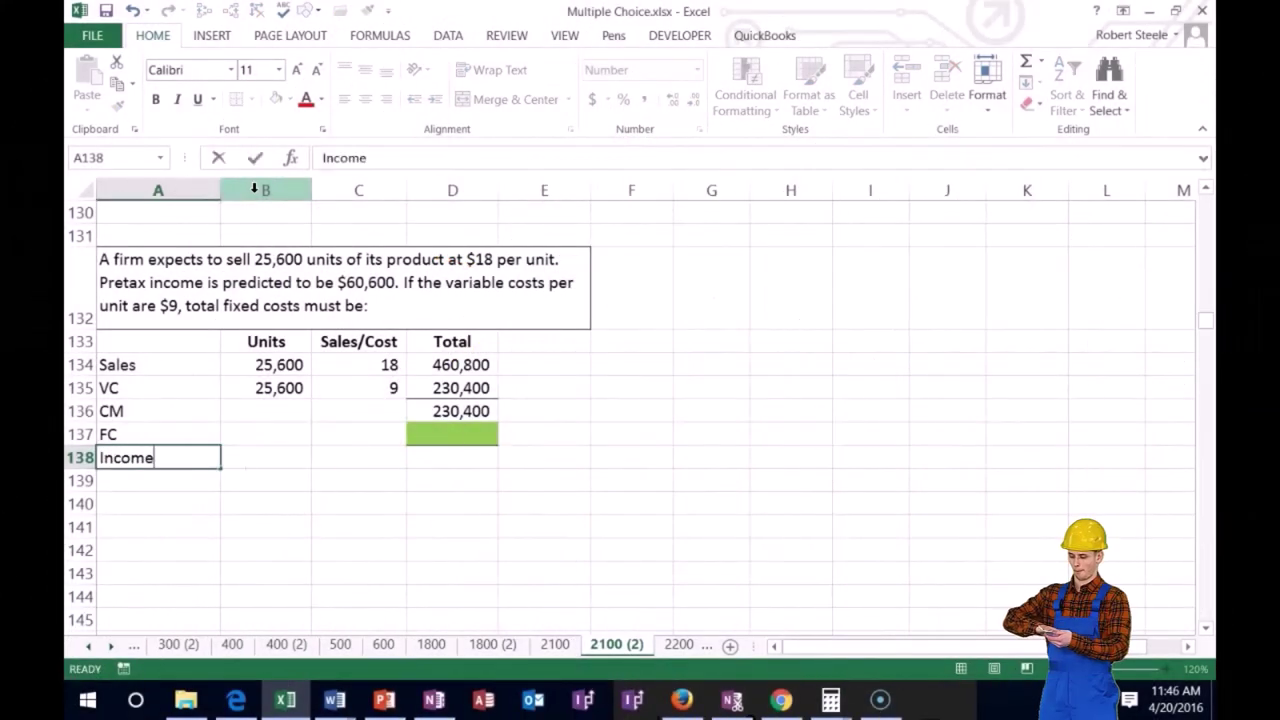
key("Tab")
key("Tab")
type("=")
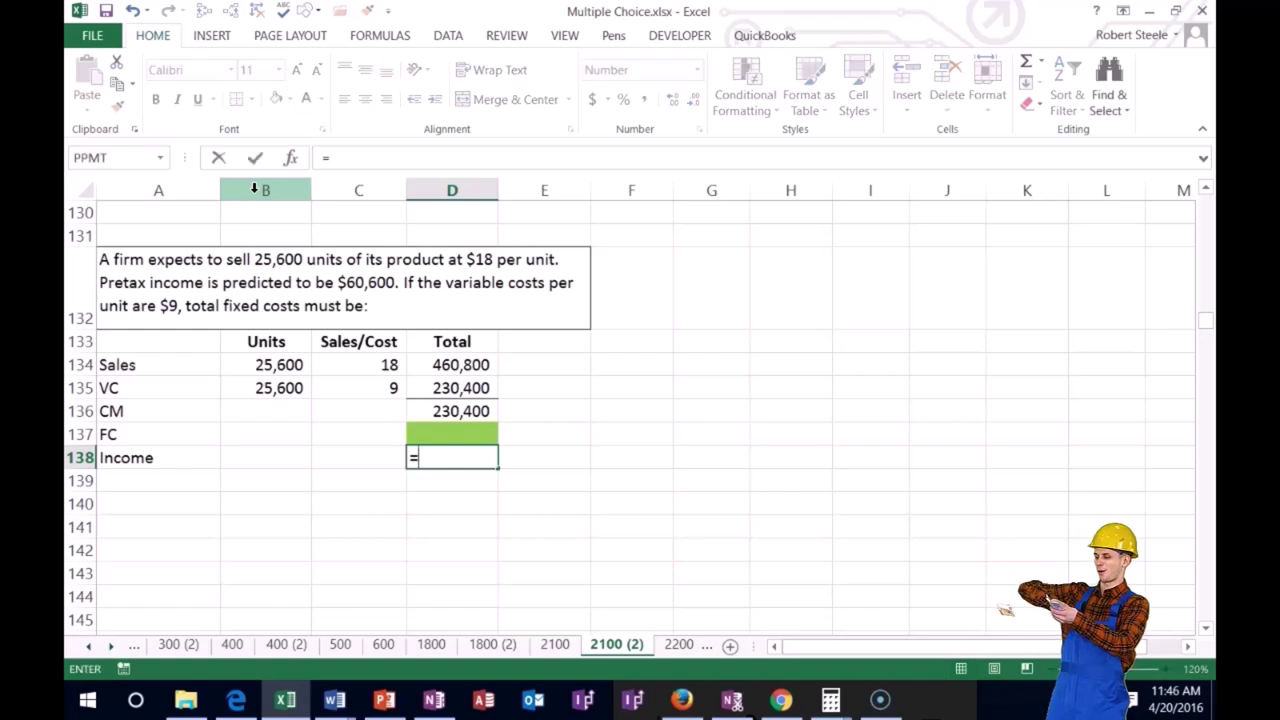
type("D136-")
key("Return")
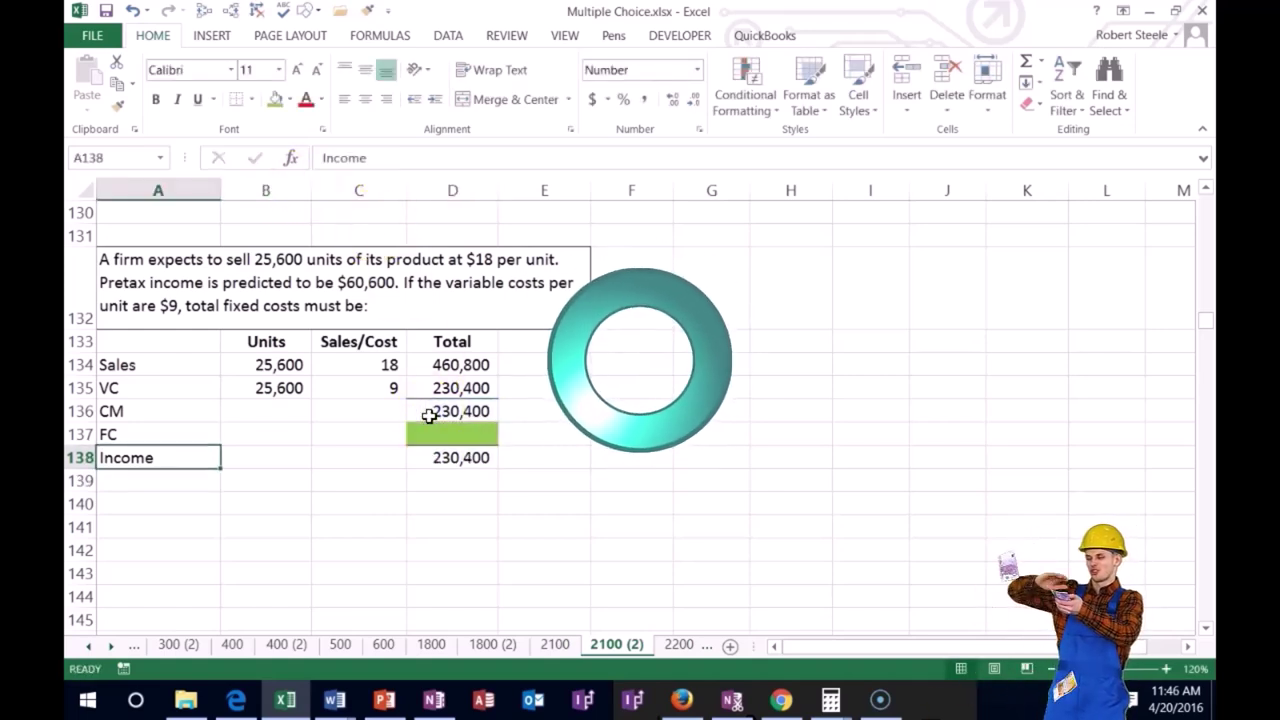
key("Right")
key("Right")
key("Right")
key("Delete")
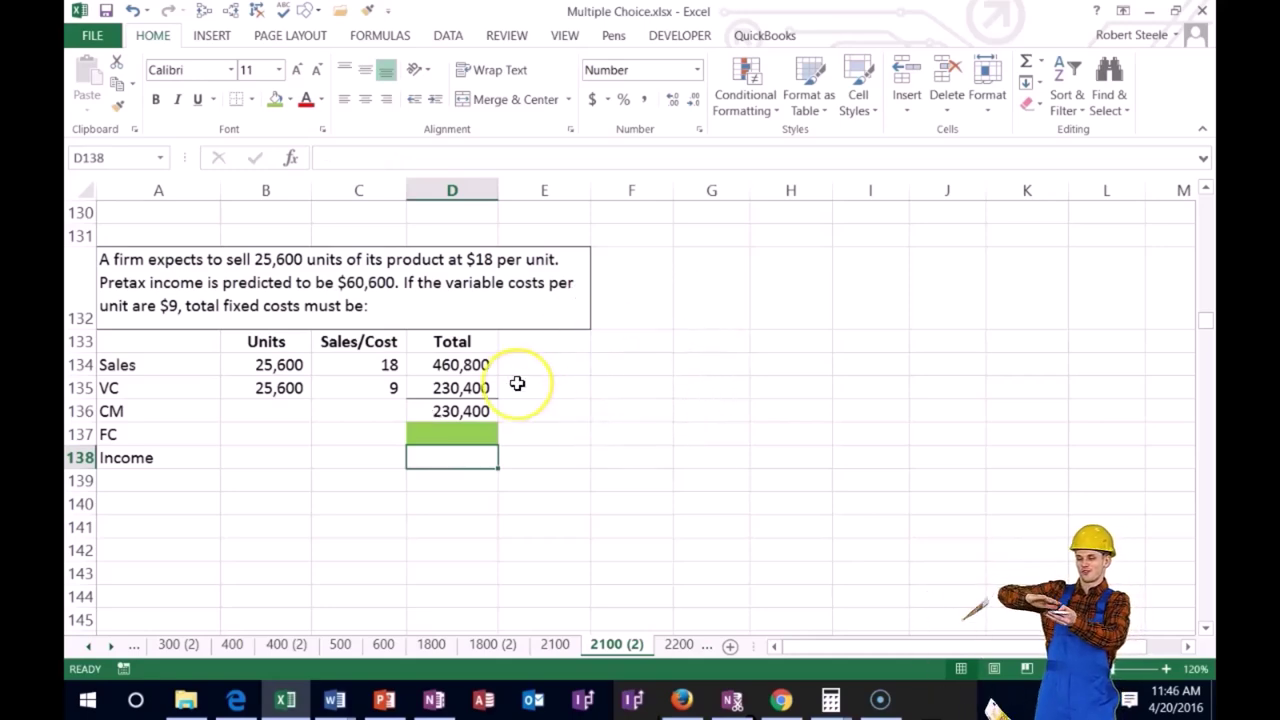
Enter the predicted pretax income of 60,600 in D138.
type("60,")
type("600")
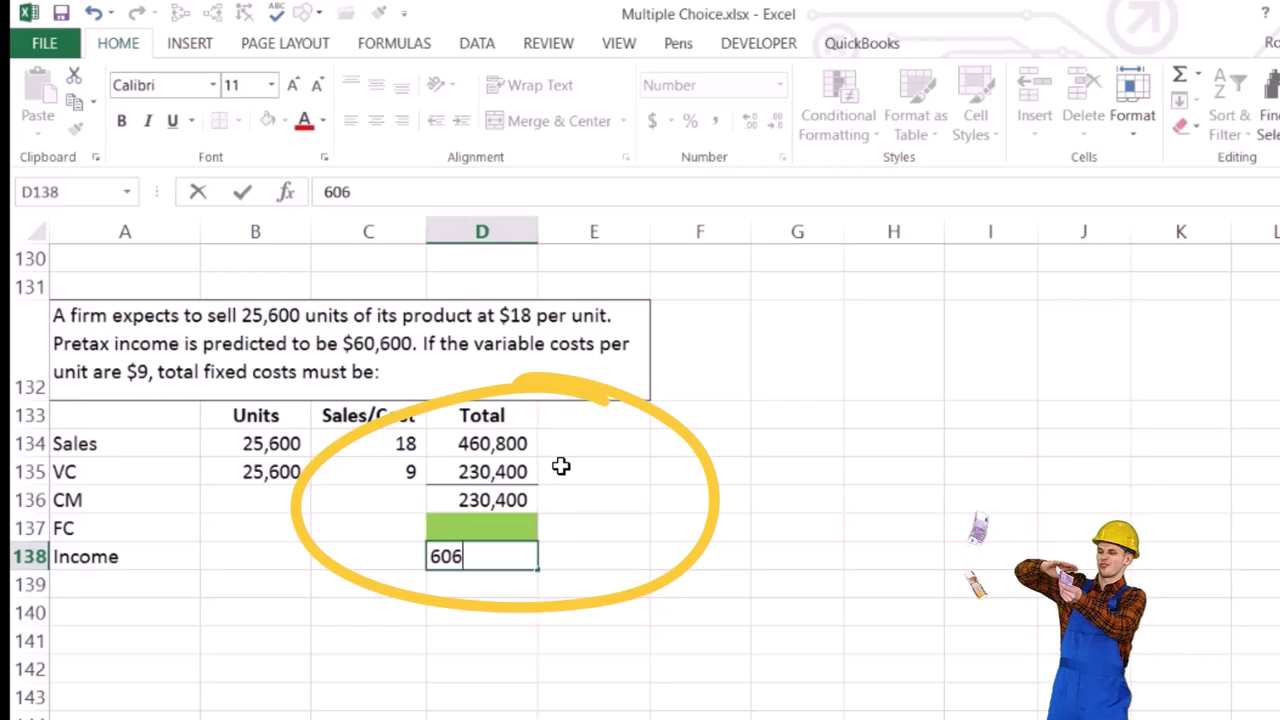
key("Return")
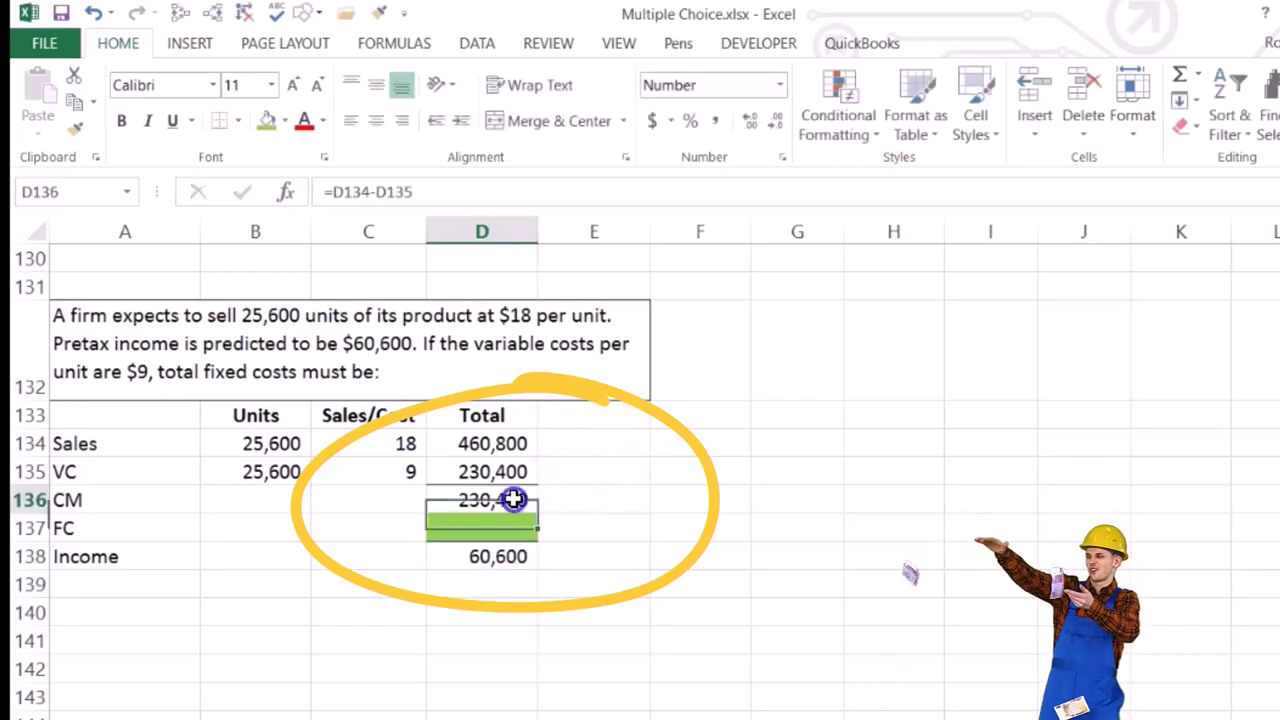
Write the equation "230,400 - FC = 60,600" as text in F136.
key("Down")
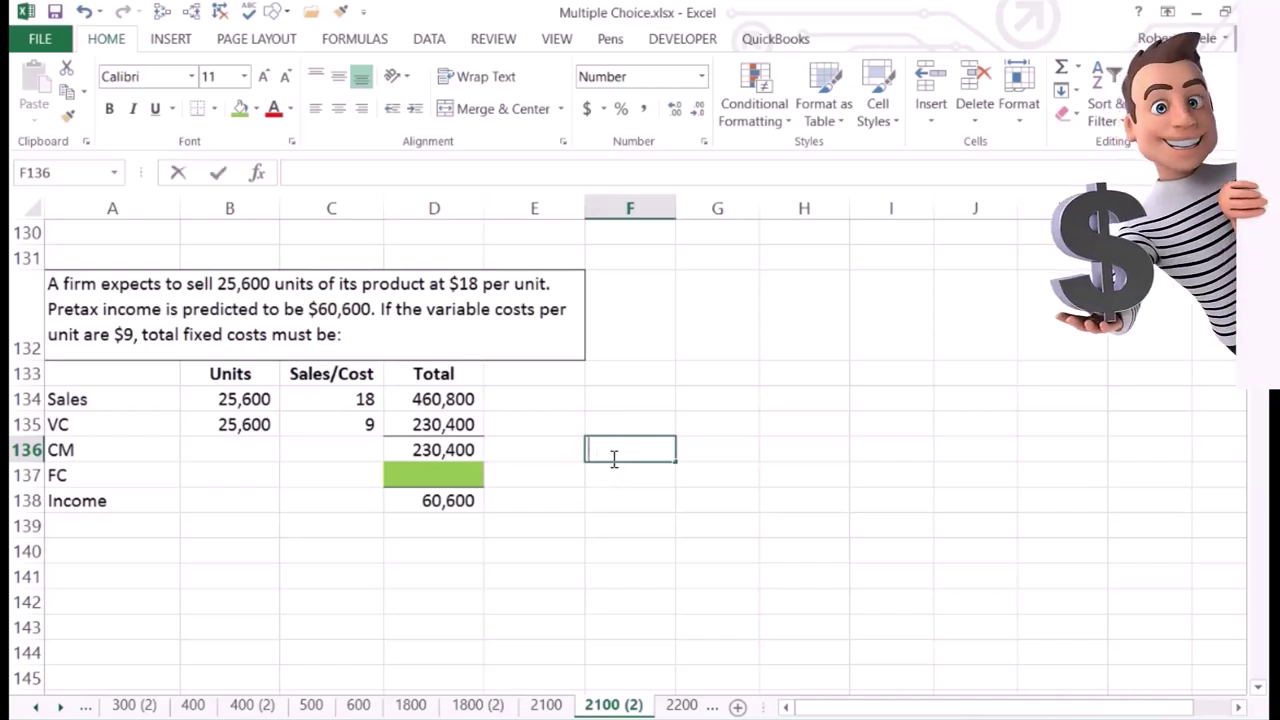
type("230,400 - FC =")
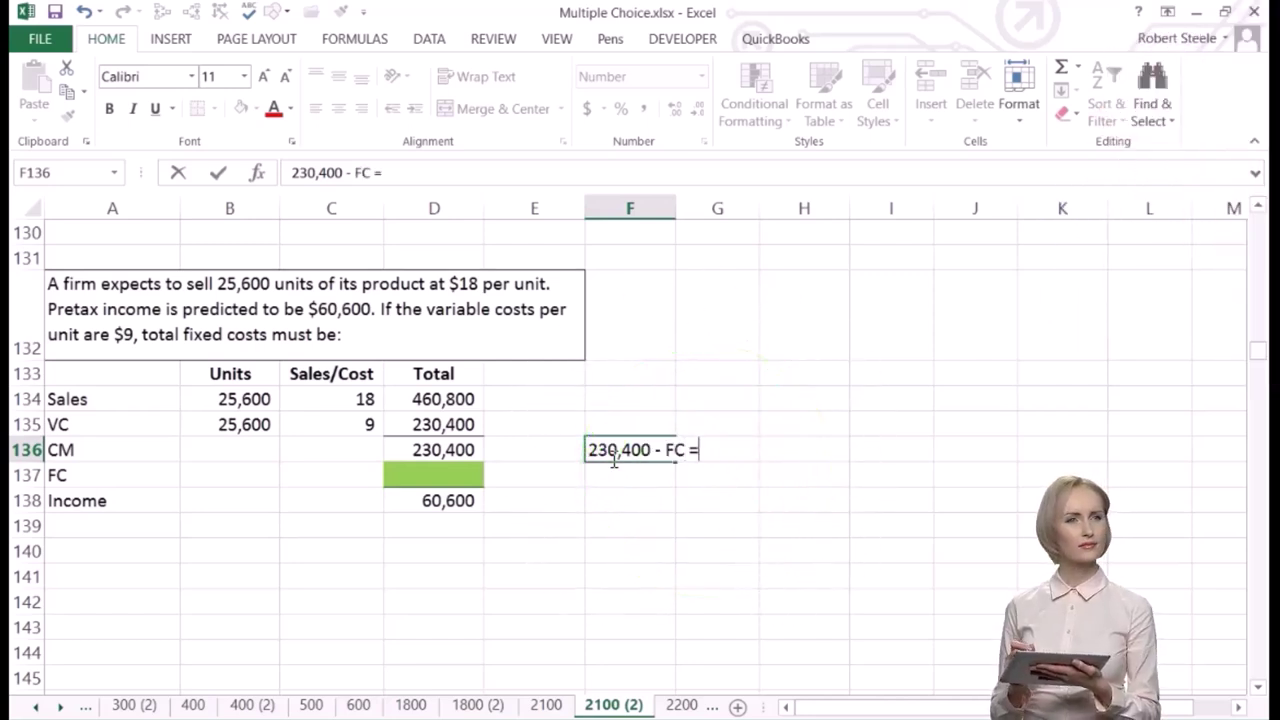
type("60,600")
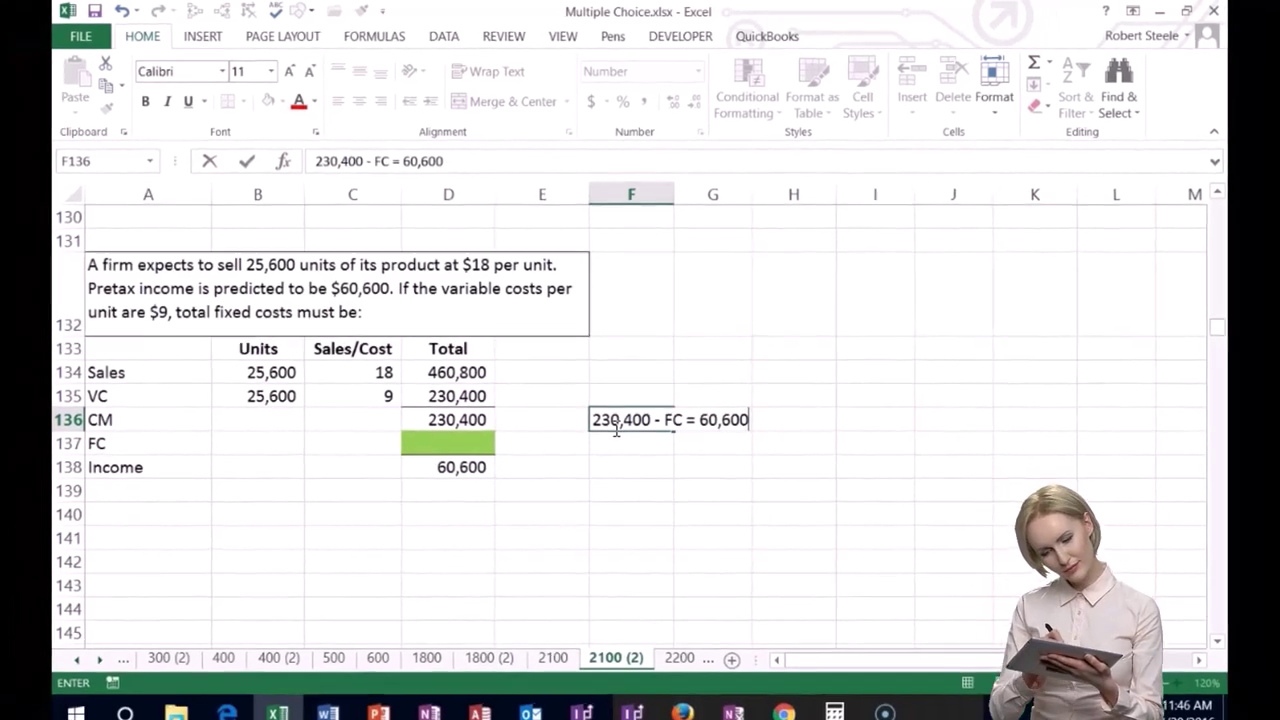
key("Return")
key("Return")
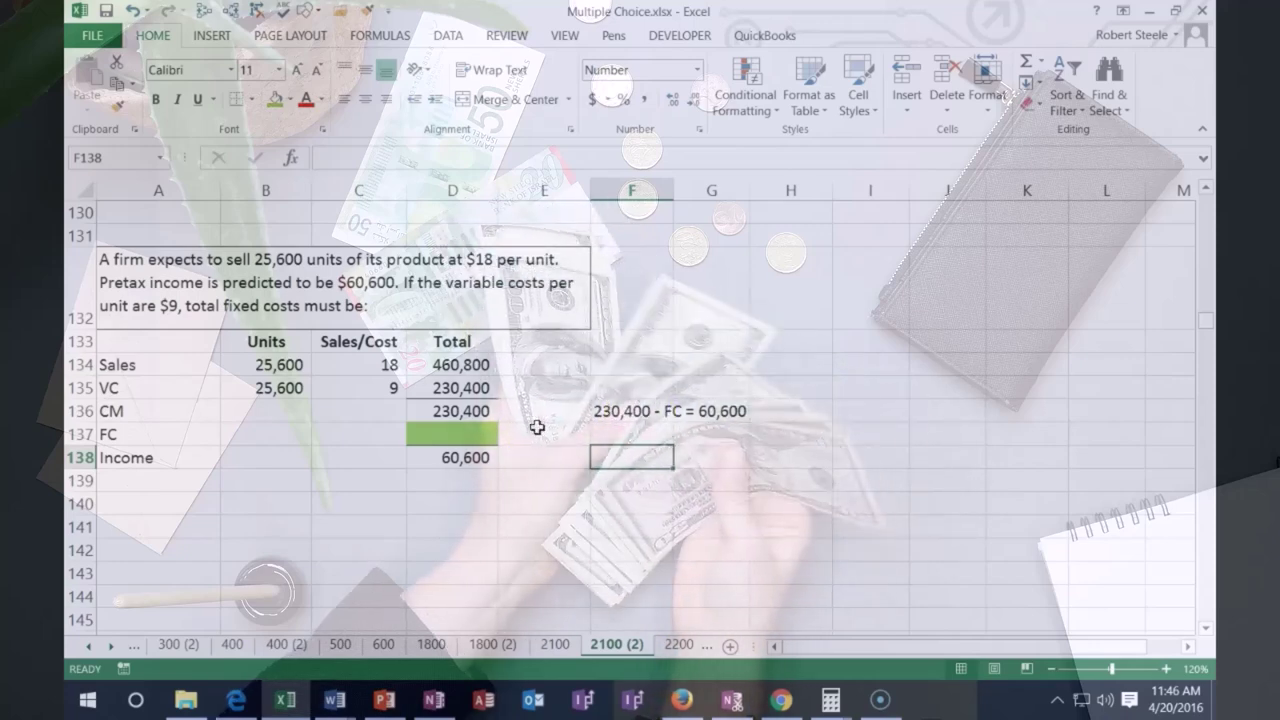
type("FC")
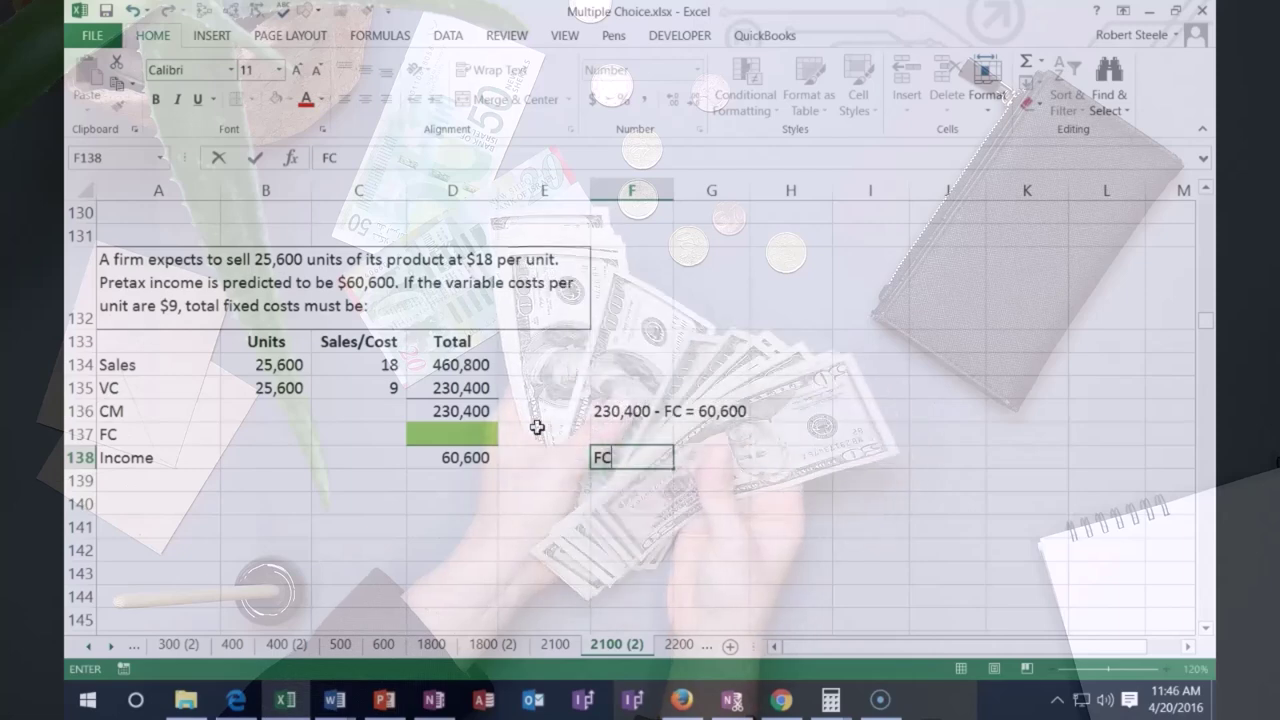
key("Tab")
type("=")
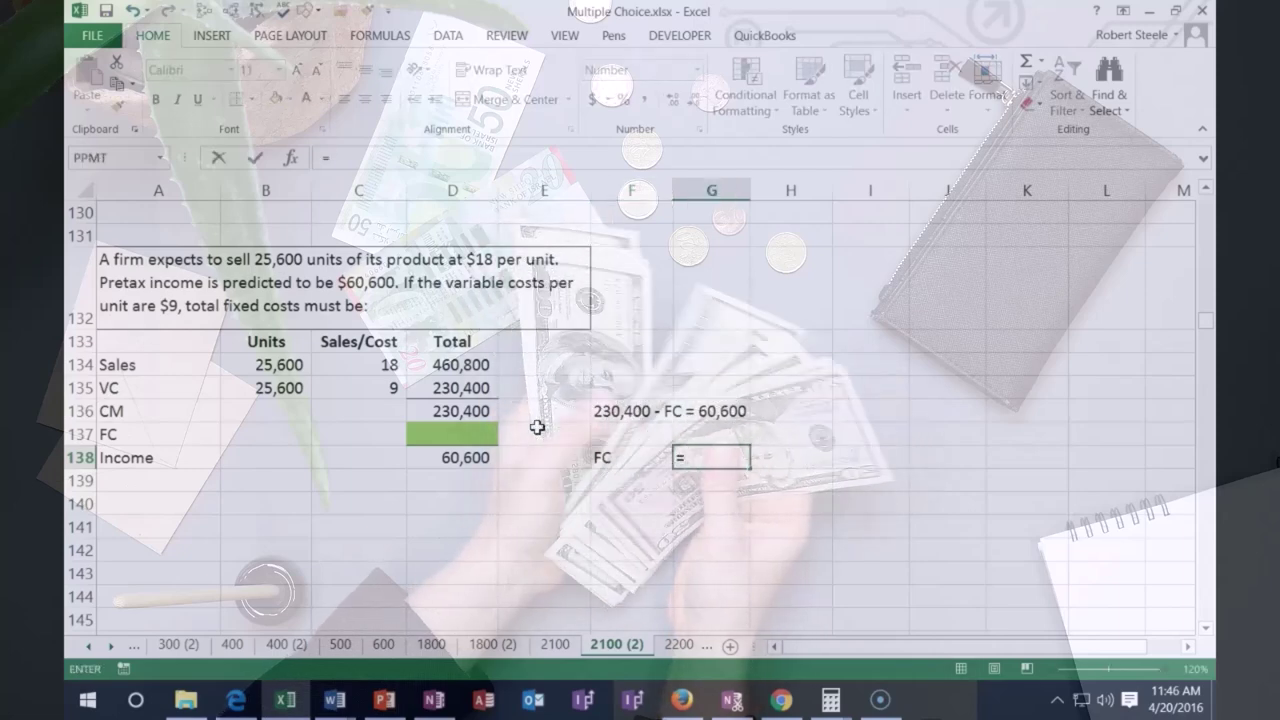
type("23")
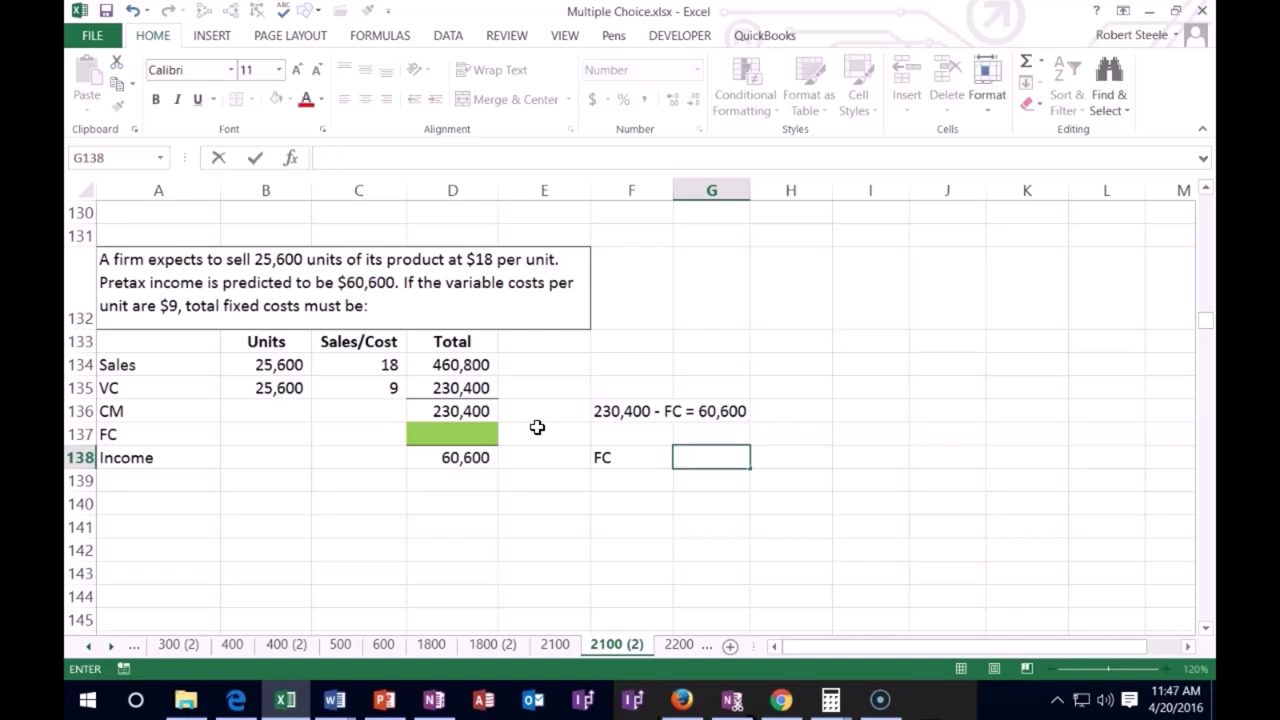
type("-(")
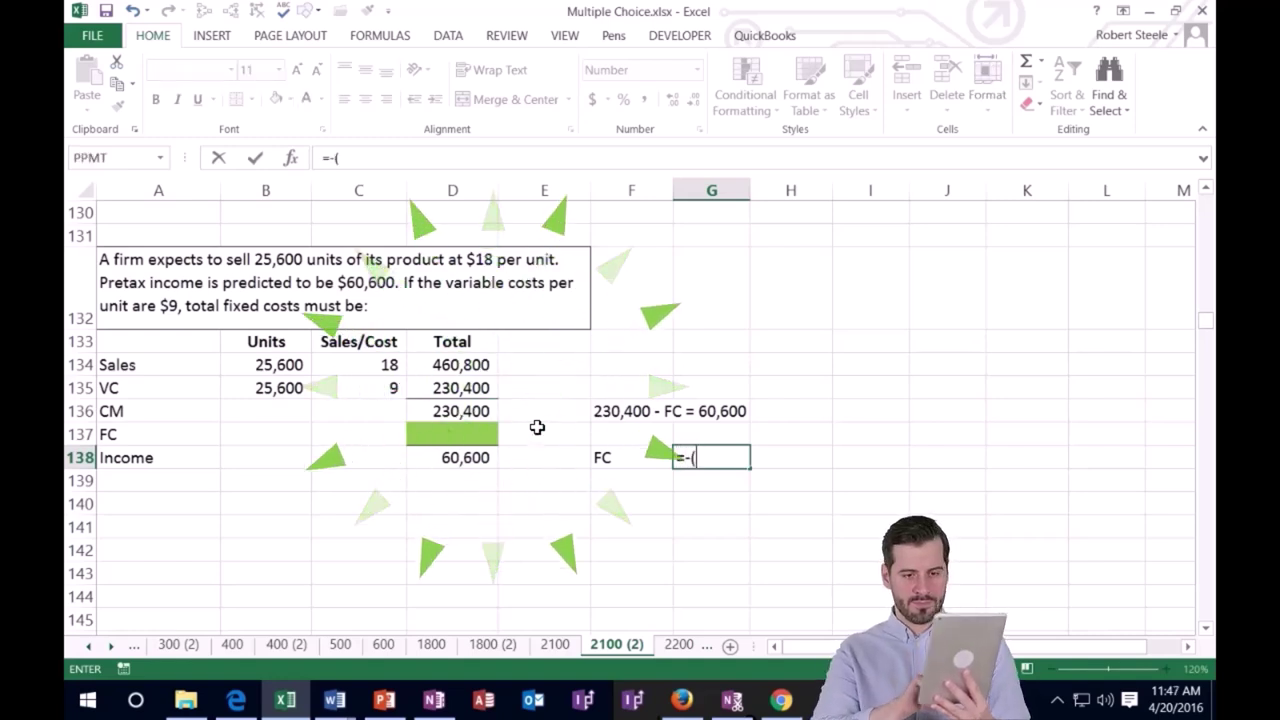
type("60600")
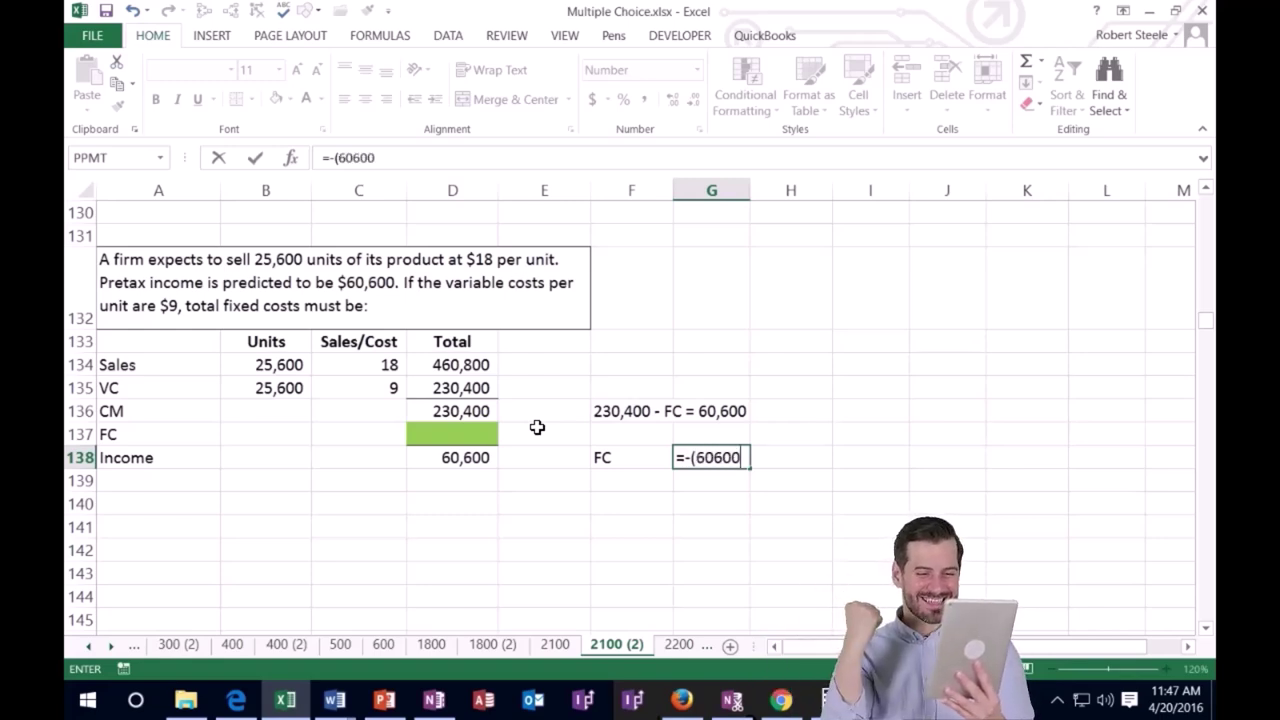
type("-2304")
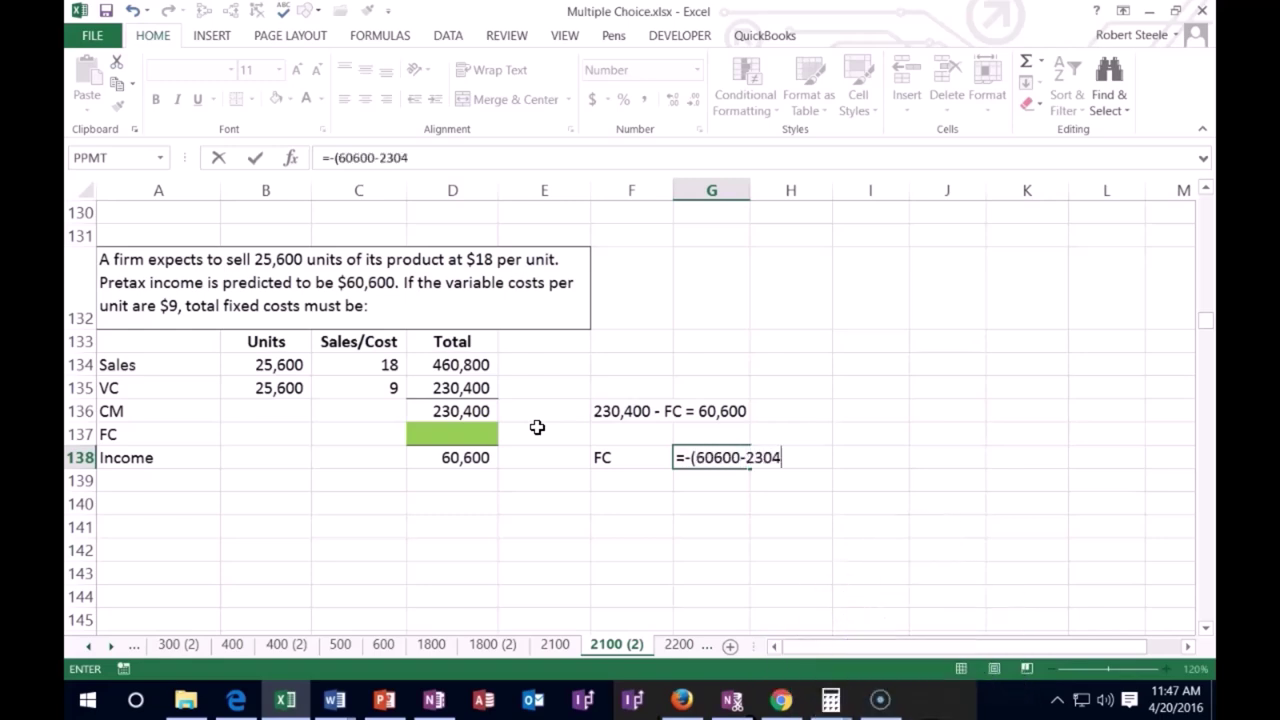
type("00)")
key("Return")
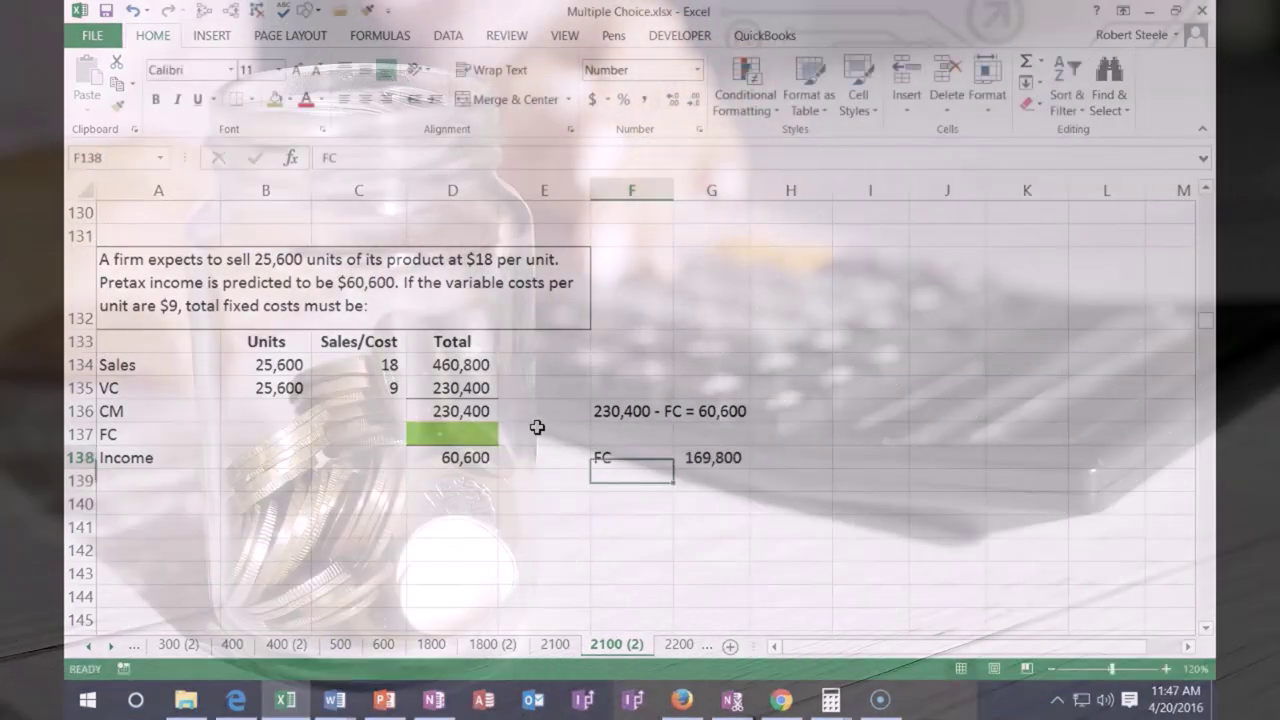
Calculate fixed costs in the green cell D137 as contribution margin minus income with the formula =D136-D138.
key("Up")
key("Up")
key("Left")
key("Left")
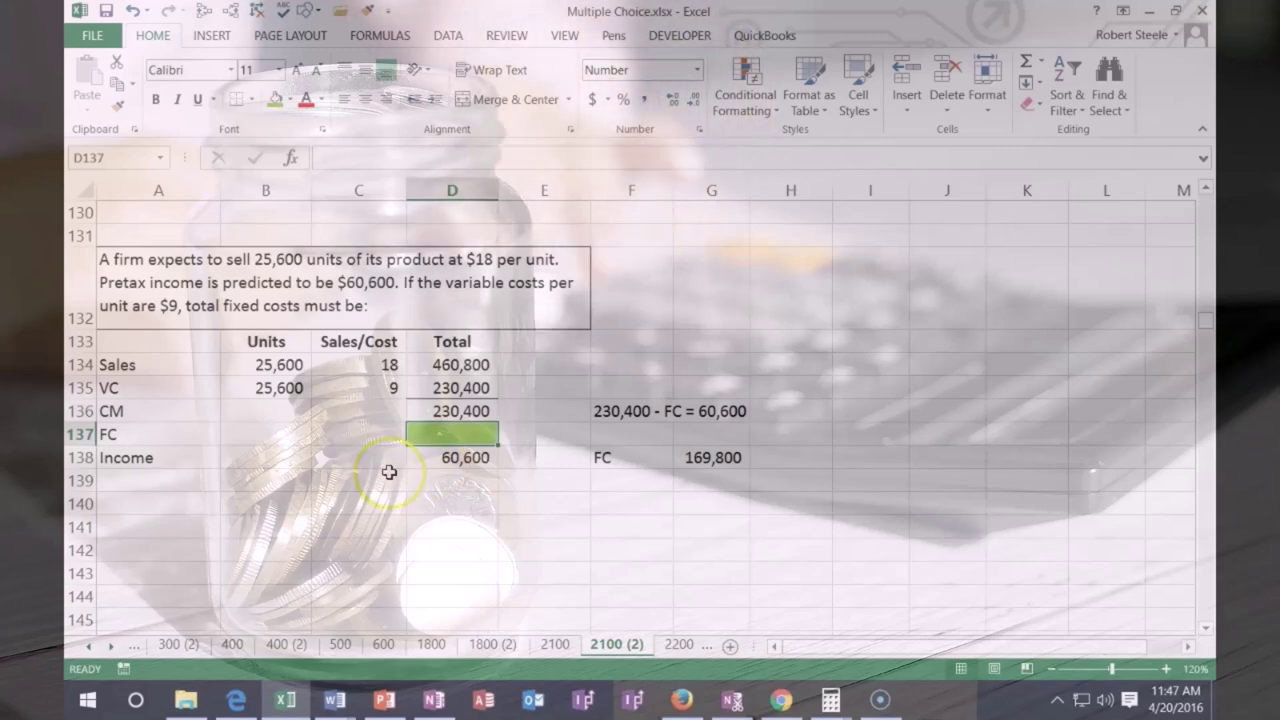
type("=")
key("Up")
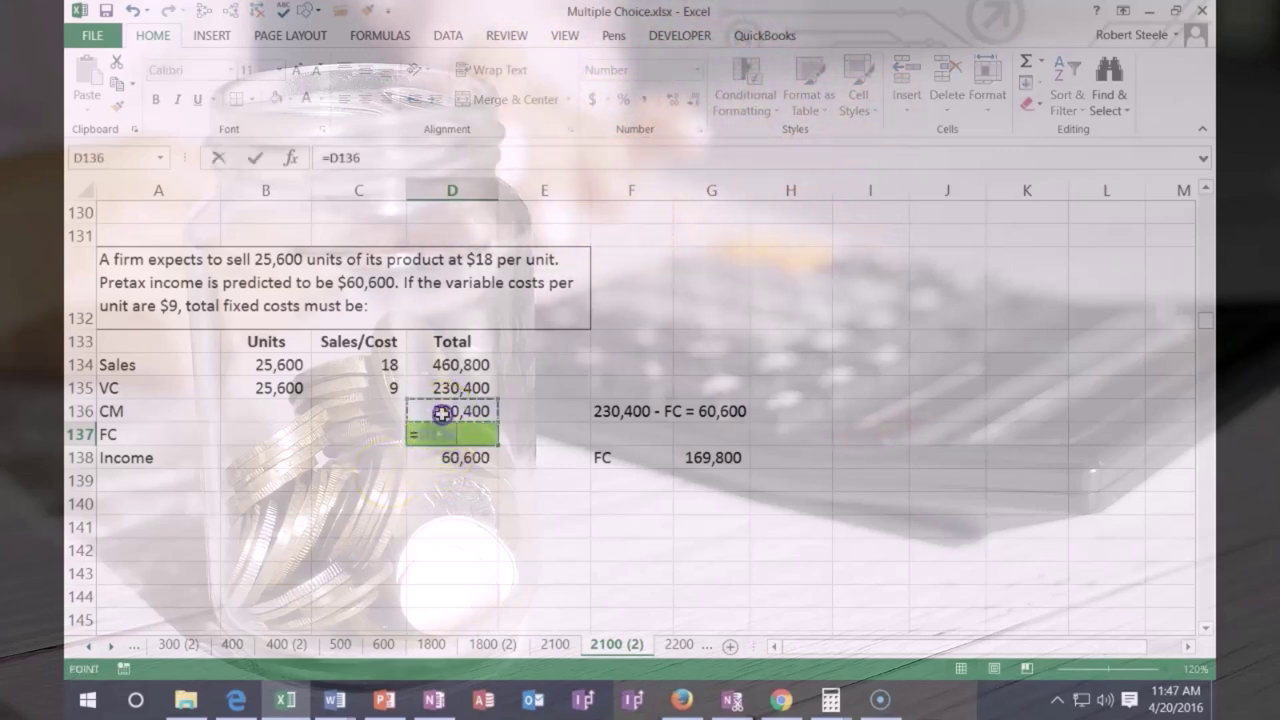
type("-")
left_click(419, 456)
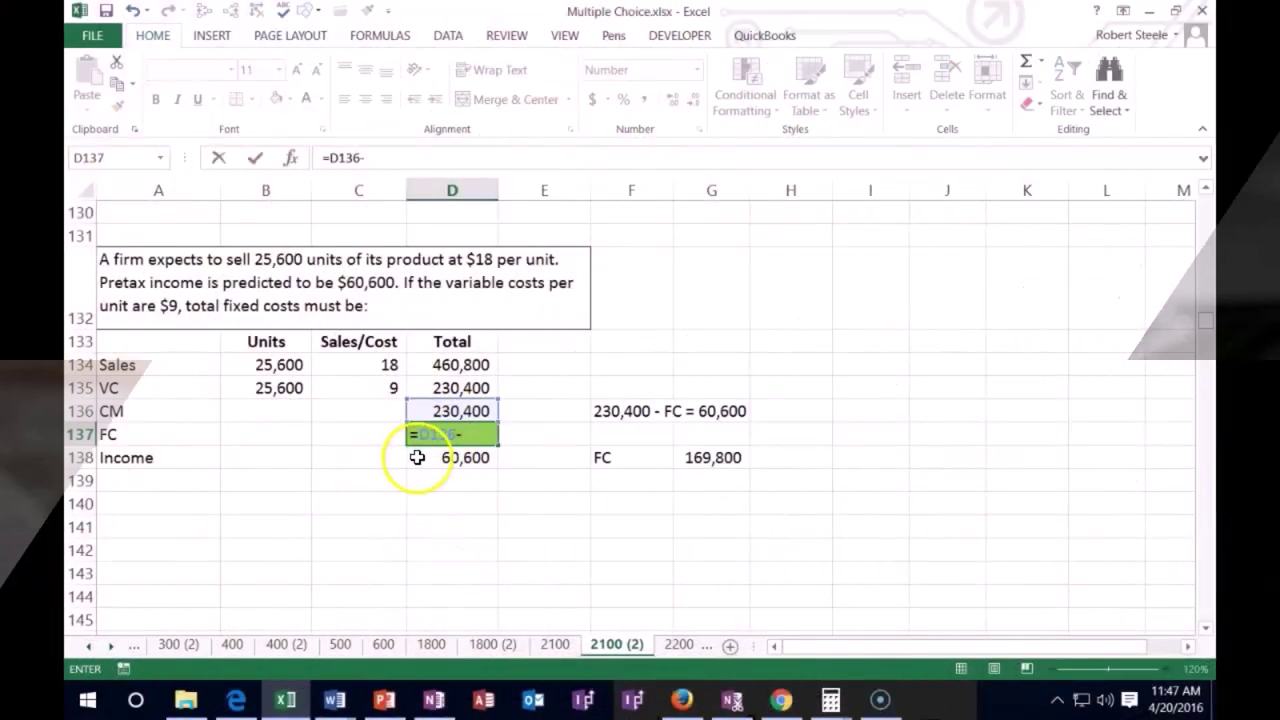
key("Return")
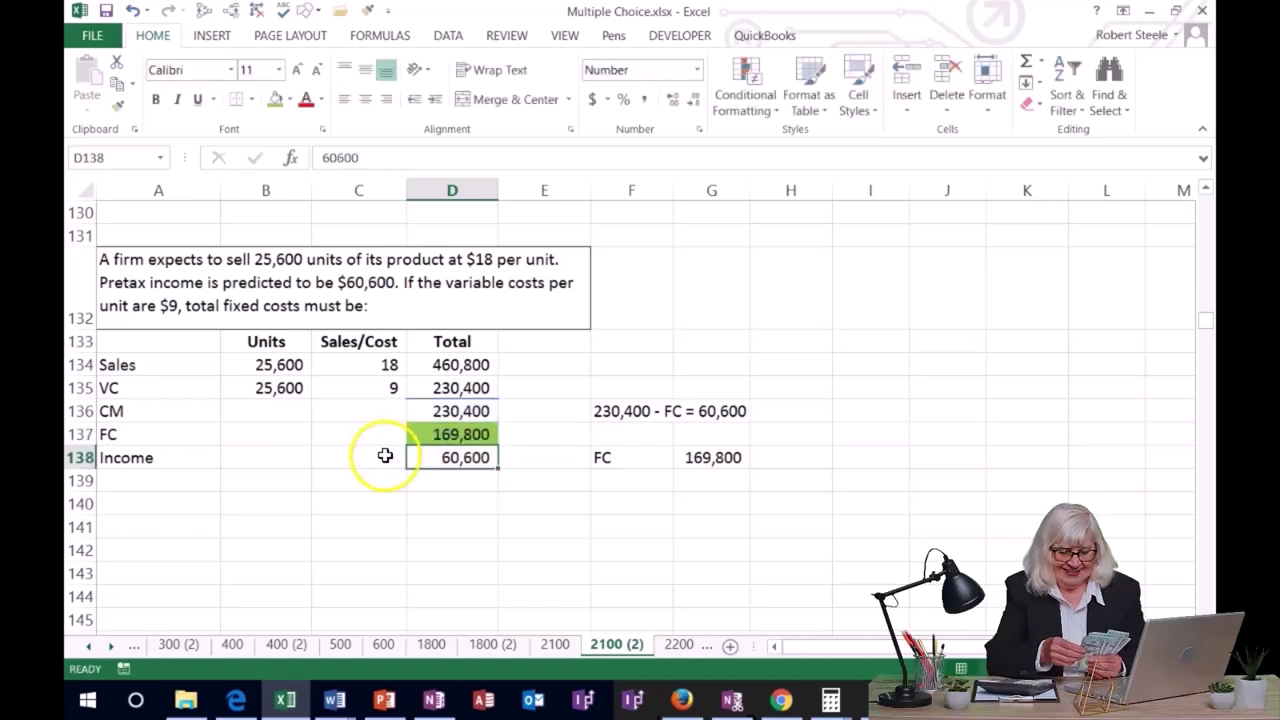
Switch to Calculator, subtract 169,800 from 230,400 to check the income, and return to the Excel worksheet.
left_click(831, 700)
left_click(775, 548)
left_click(929, 362)
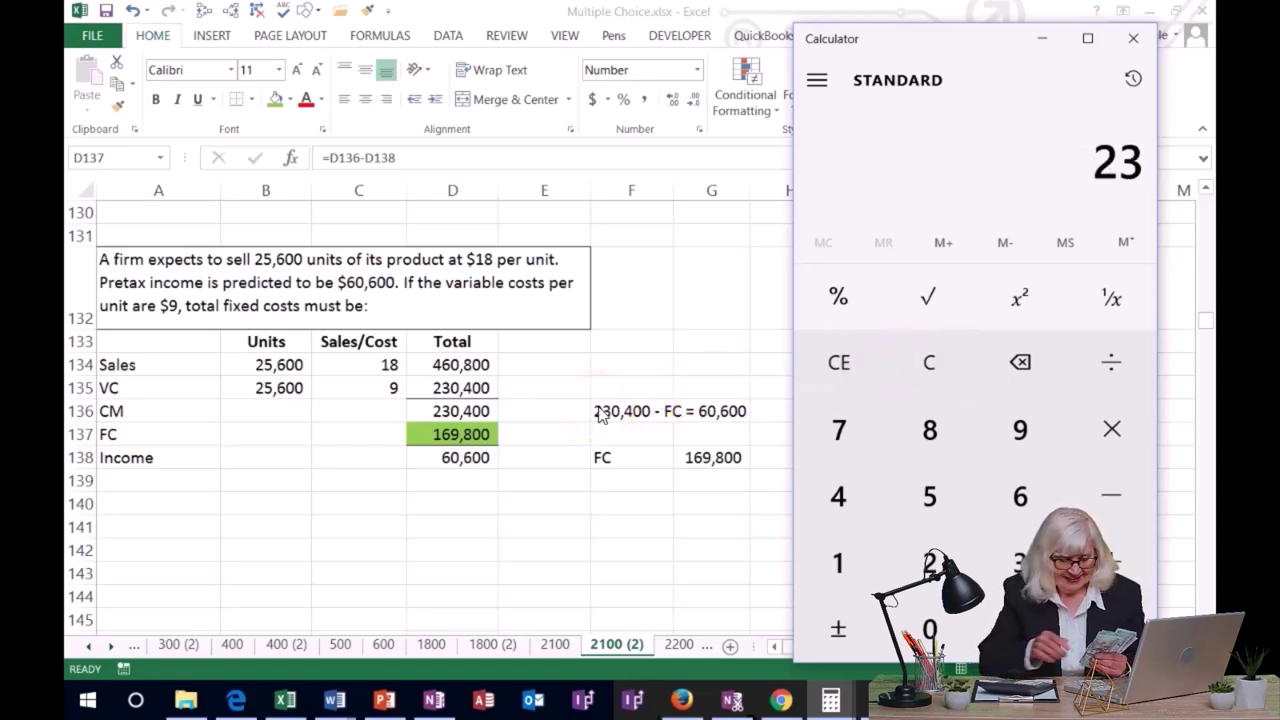
type("400")
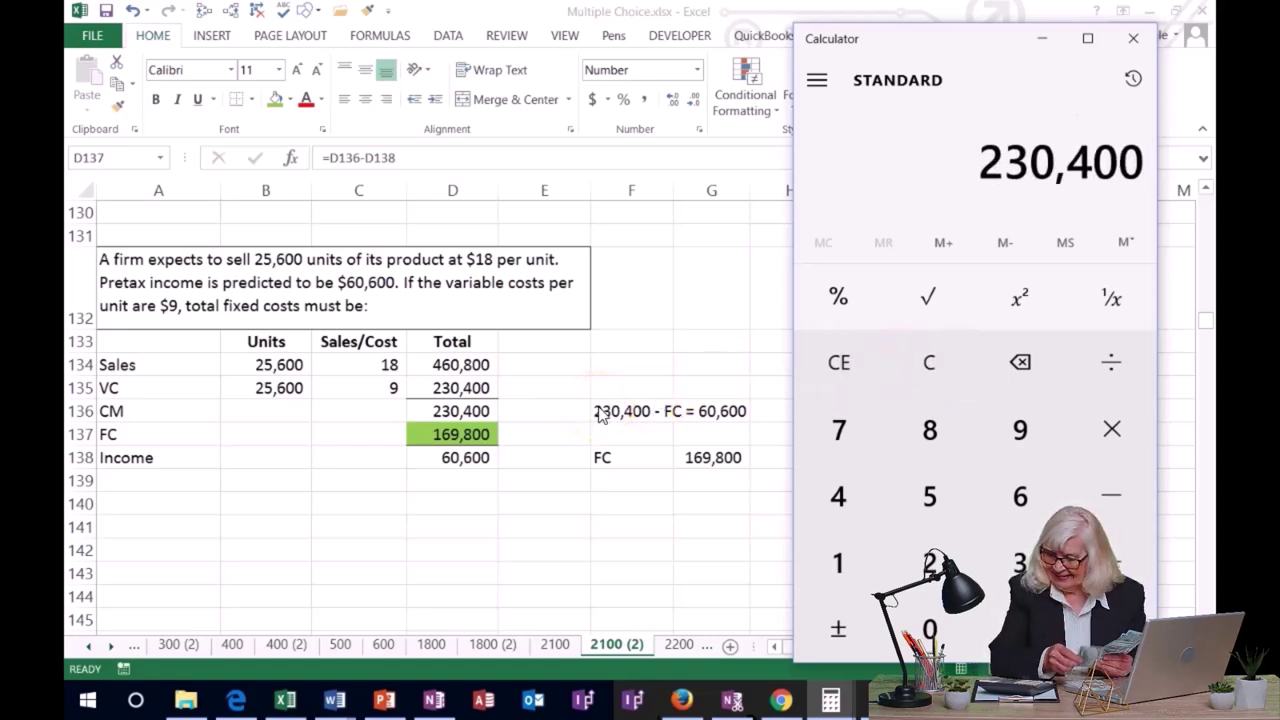
key("minus")
type("169800")
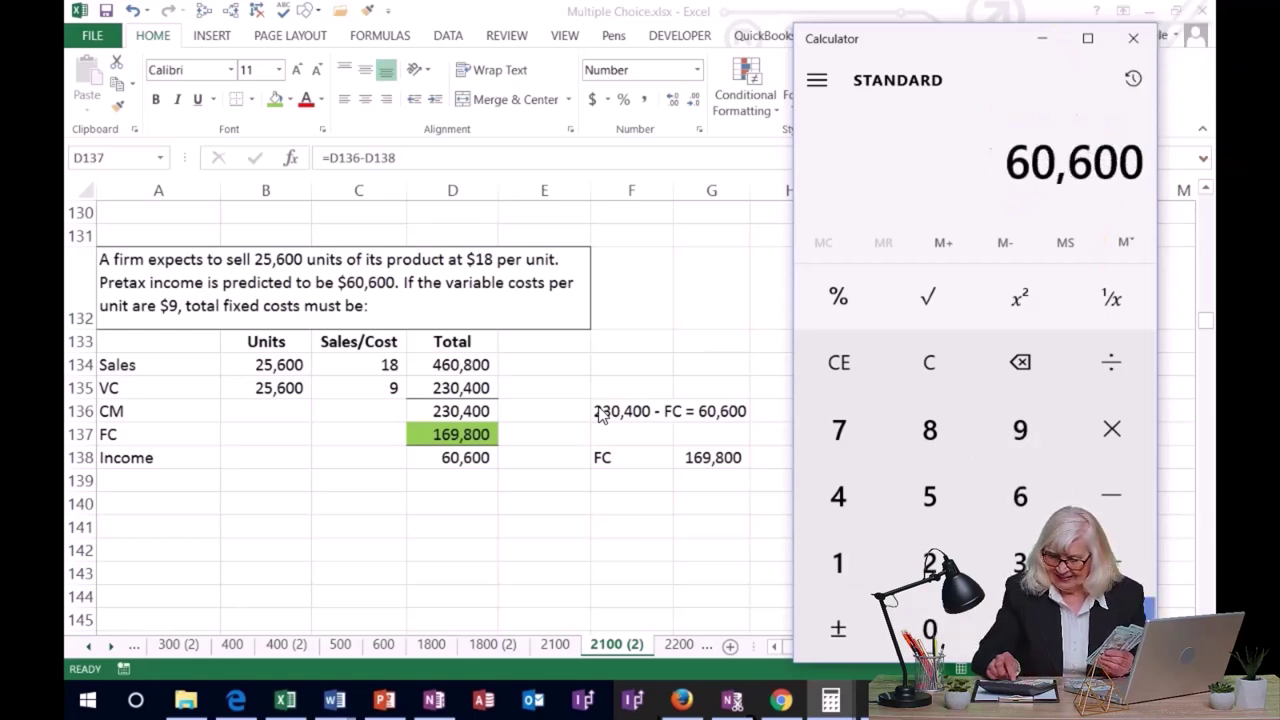
left_click(562, 423)
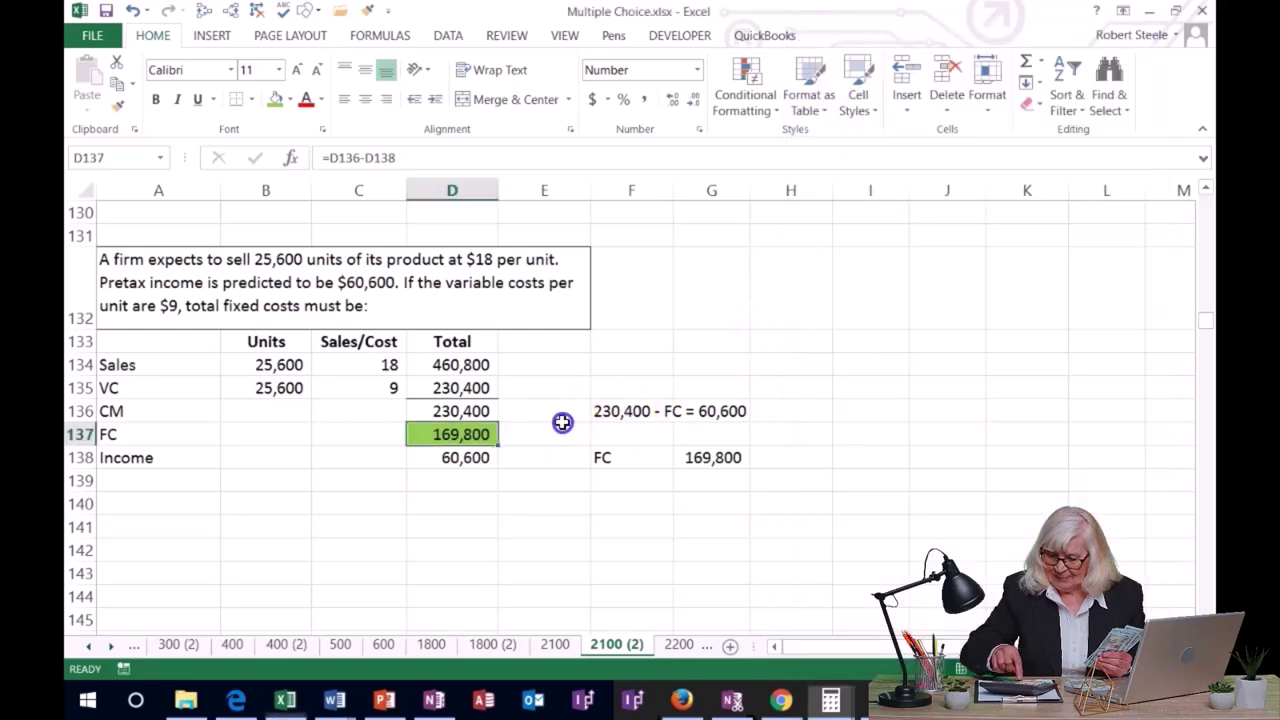
Below the March contribution margin question, label A165 "Sales" and enter 163,000 in B165.
scroll(157, 426, "down", 10)
left_click(157, 426)
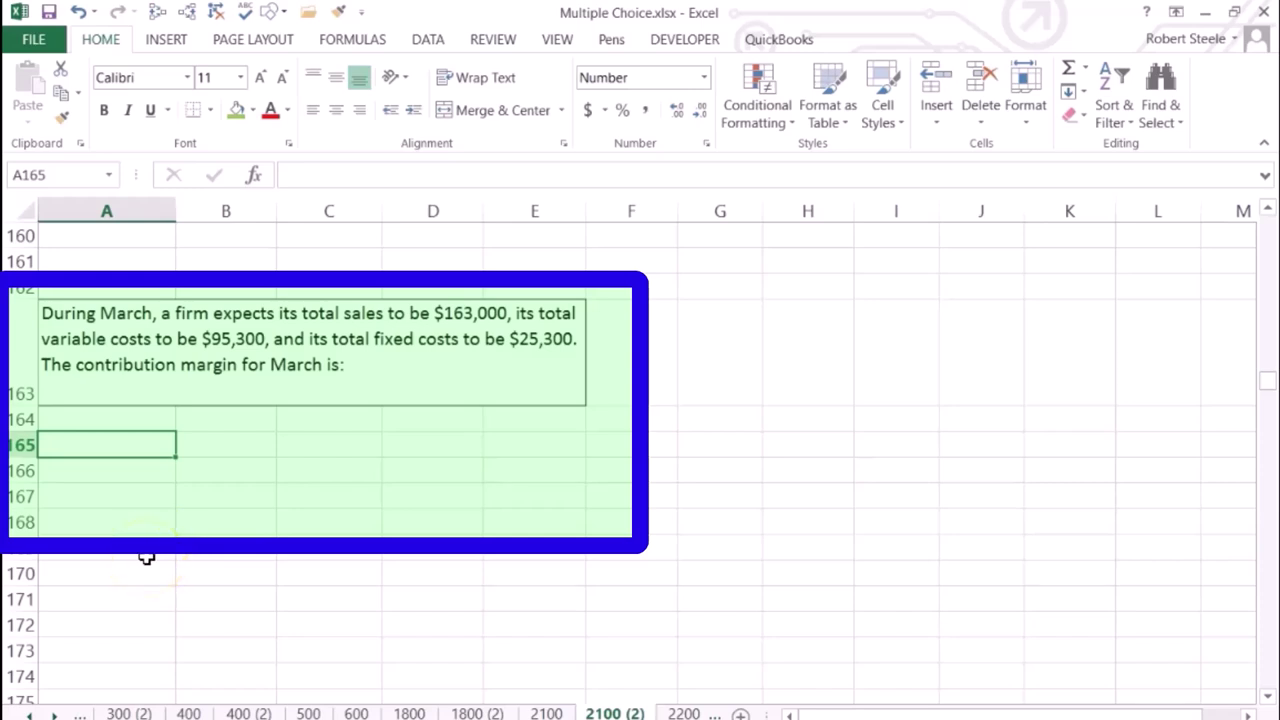
type("Sales")
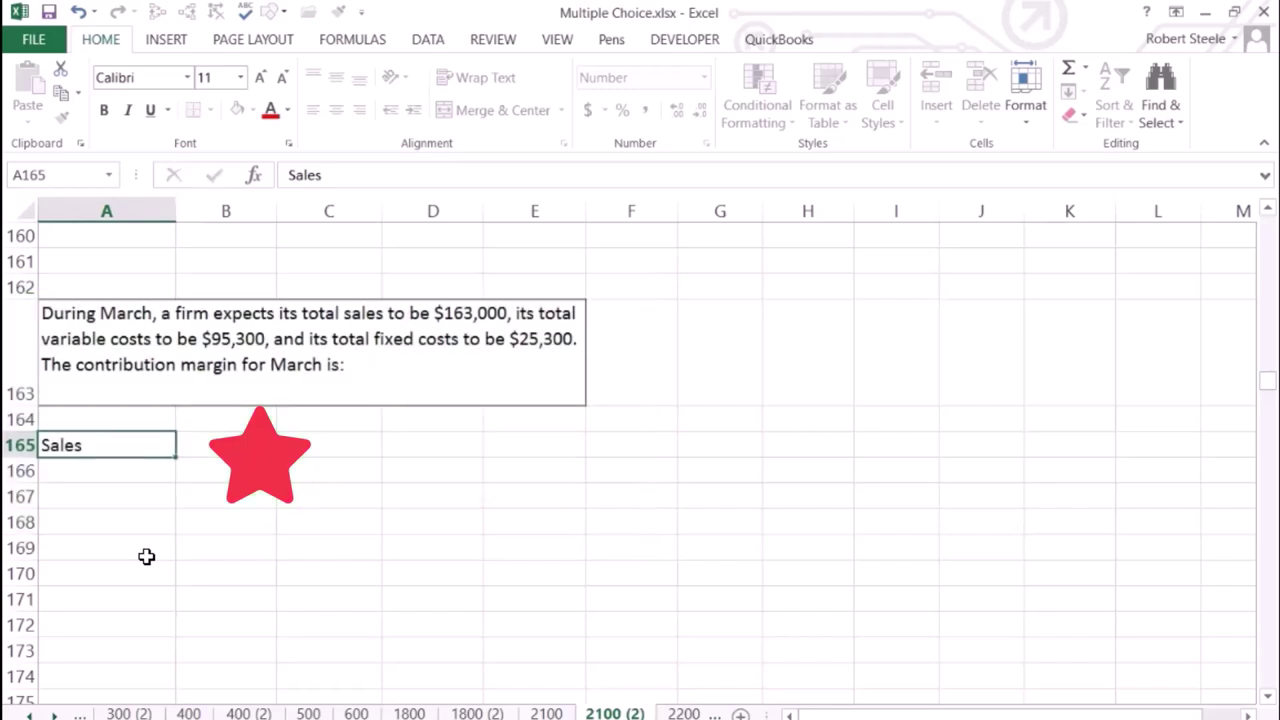
key("Tab")
type("1")
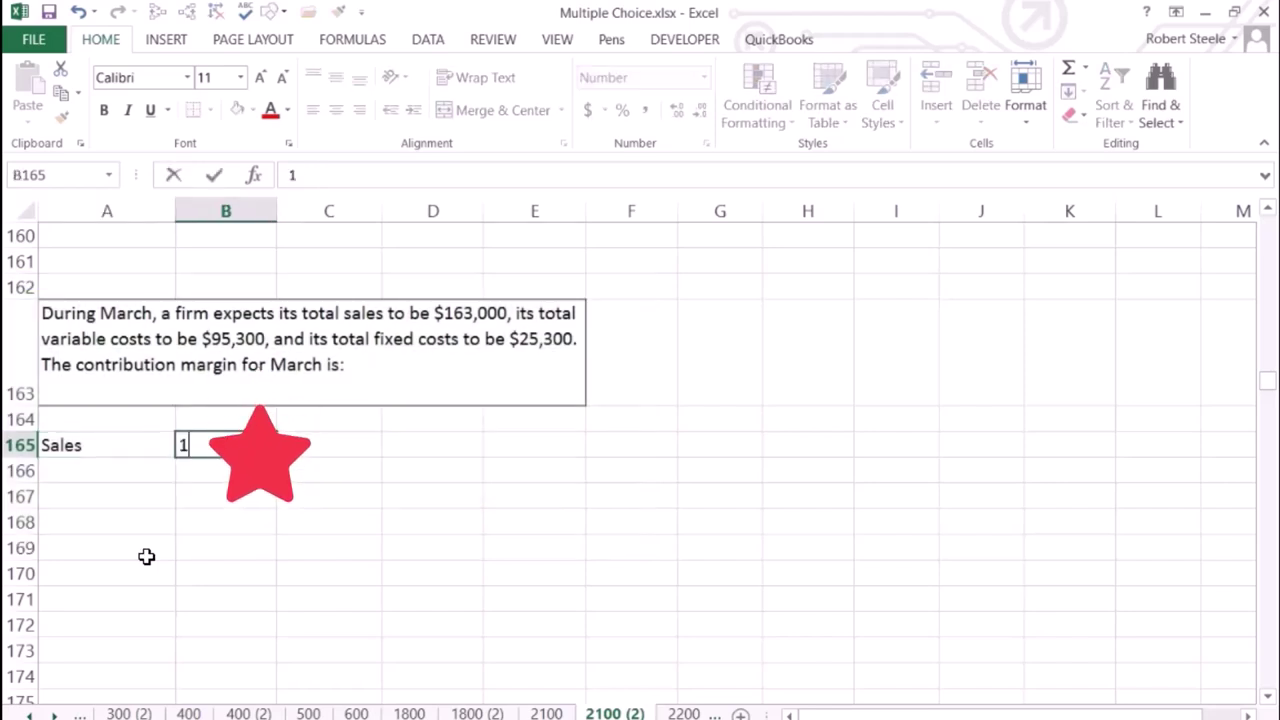
type("63,000")
key("Return")
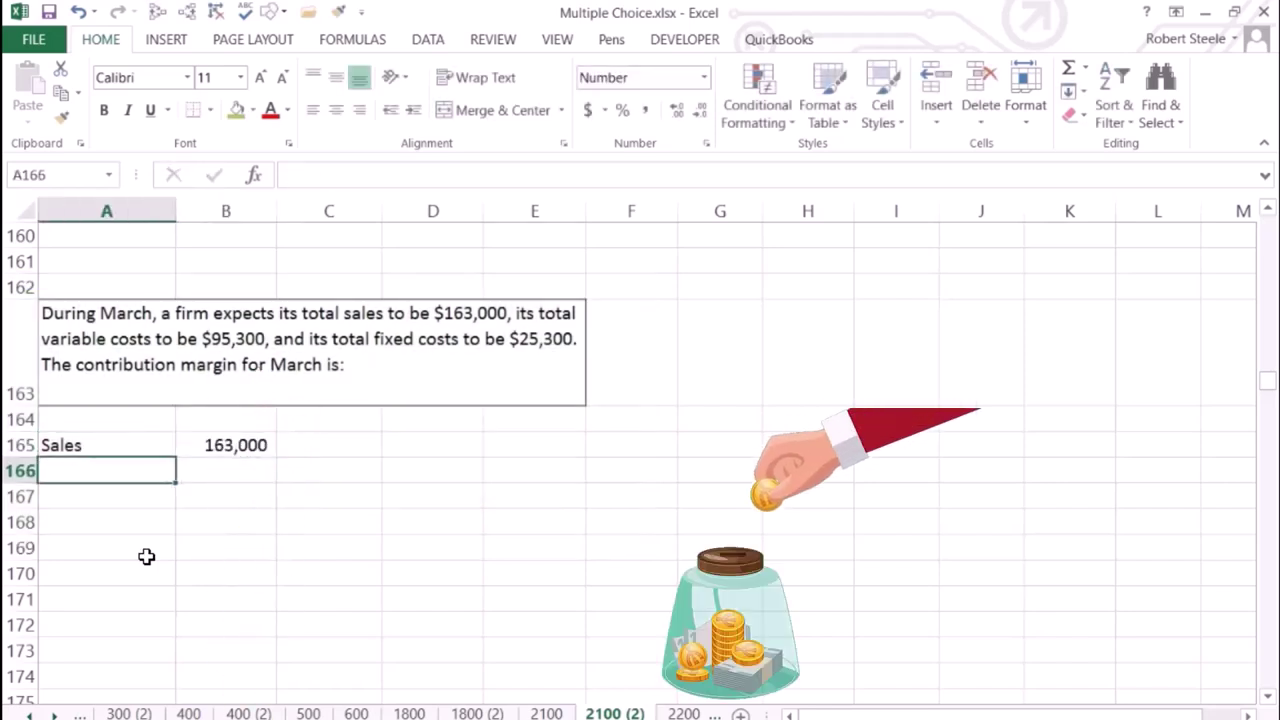
Label A166 "VC" and enter the total variable costs of 95,300 in B166.
type("VC")
key("Tab")
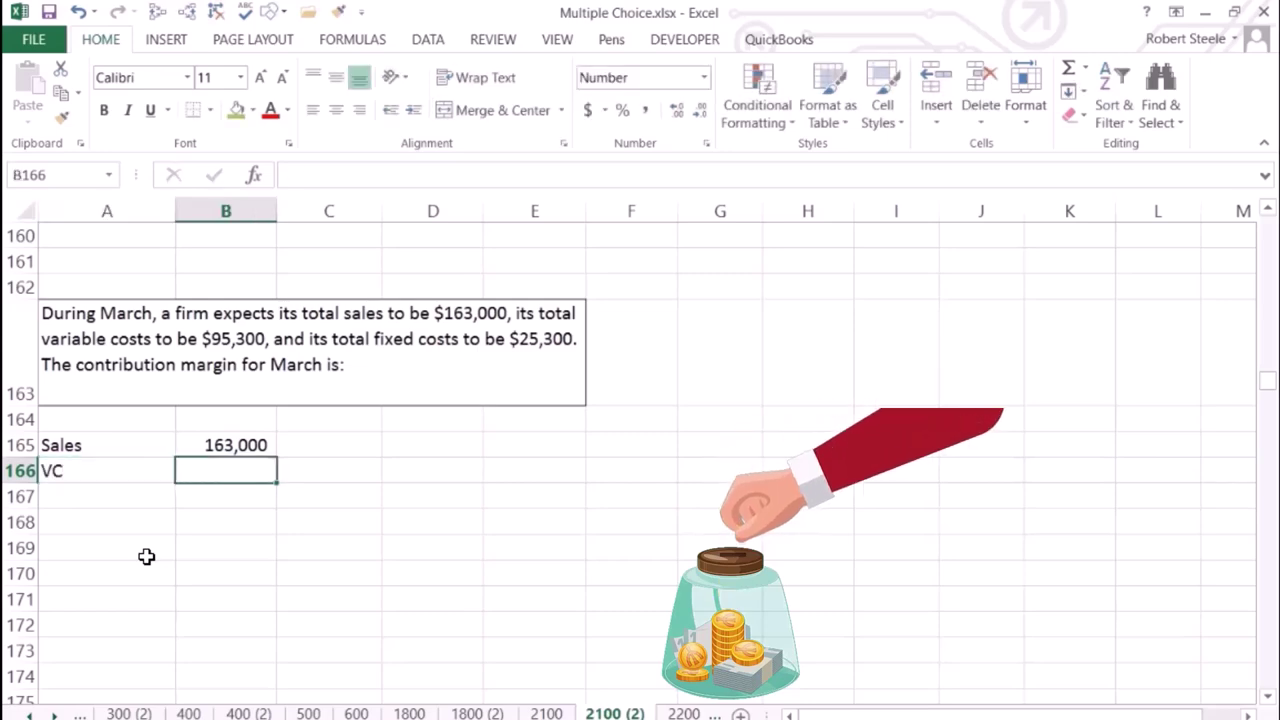
type("95")
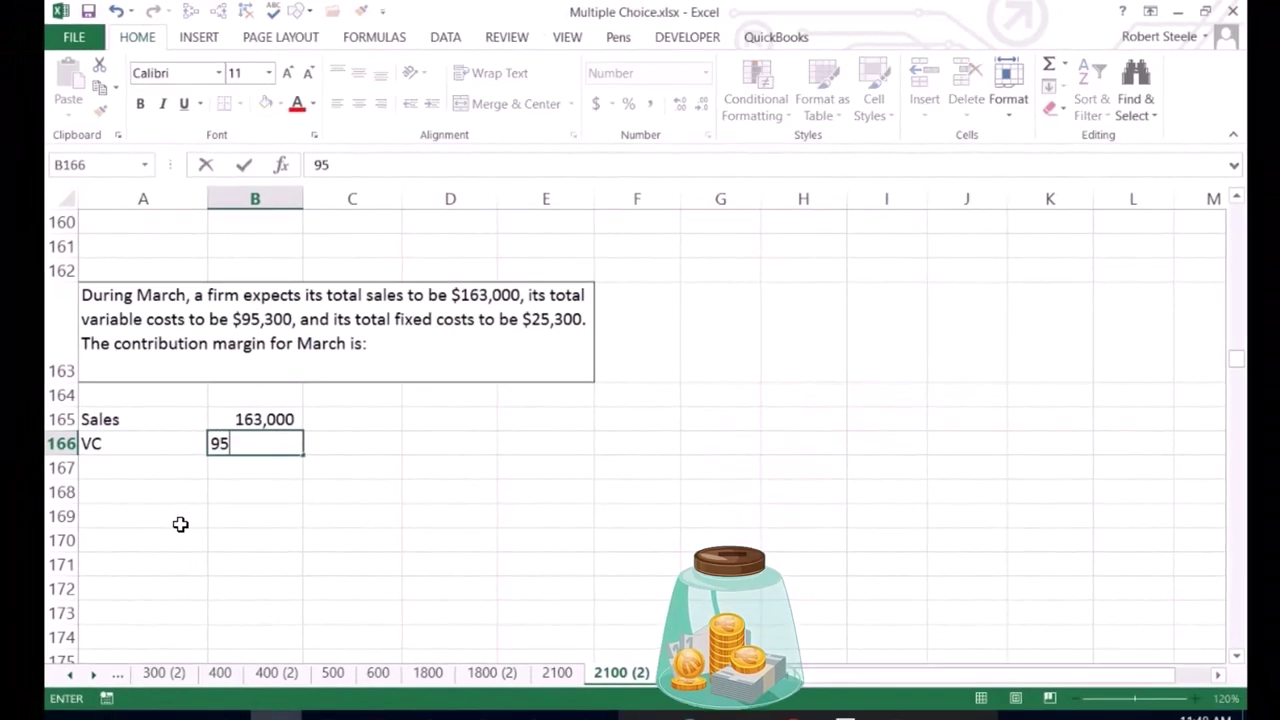
type(",300")
key("Return")
Label A167 "CM" and calculate the contribution margin in B167 with the formula =B165-B166.
type("CM")
key("Tab")
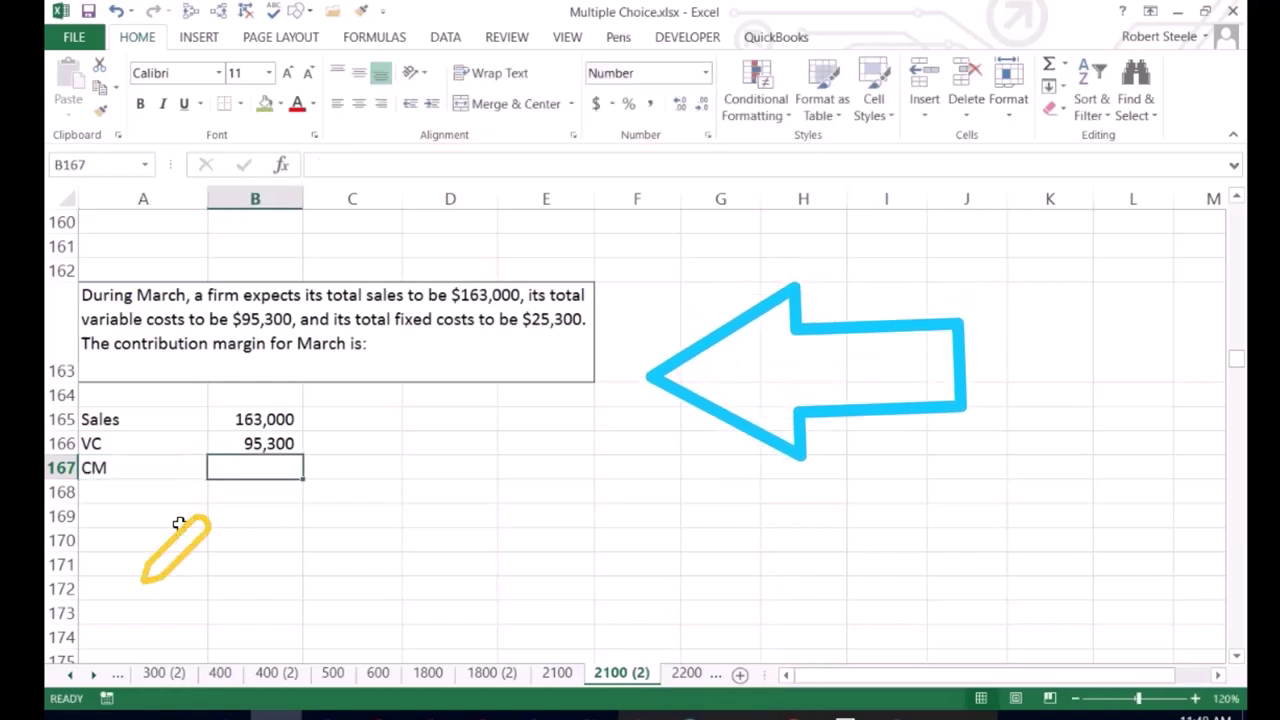
type("=B165")
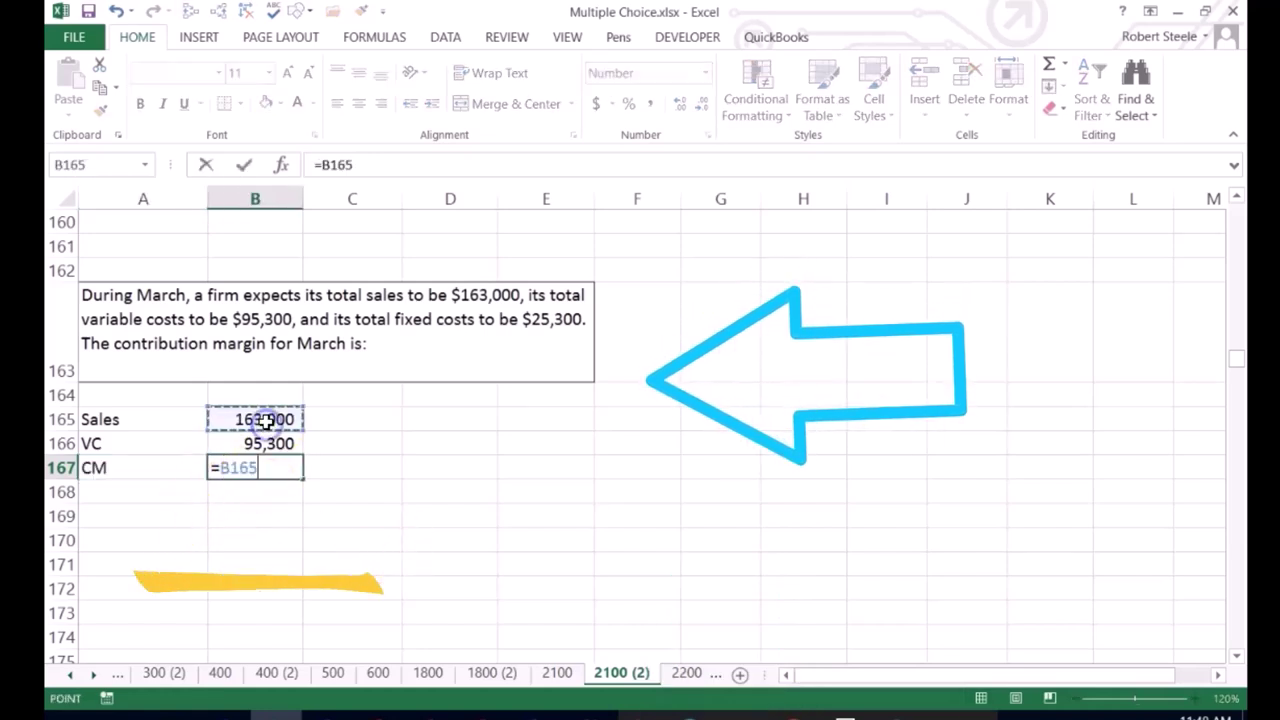
type("-")
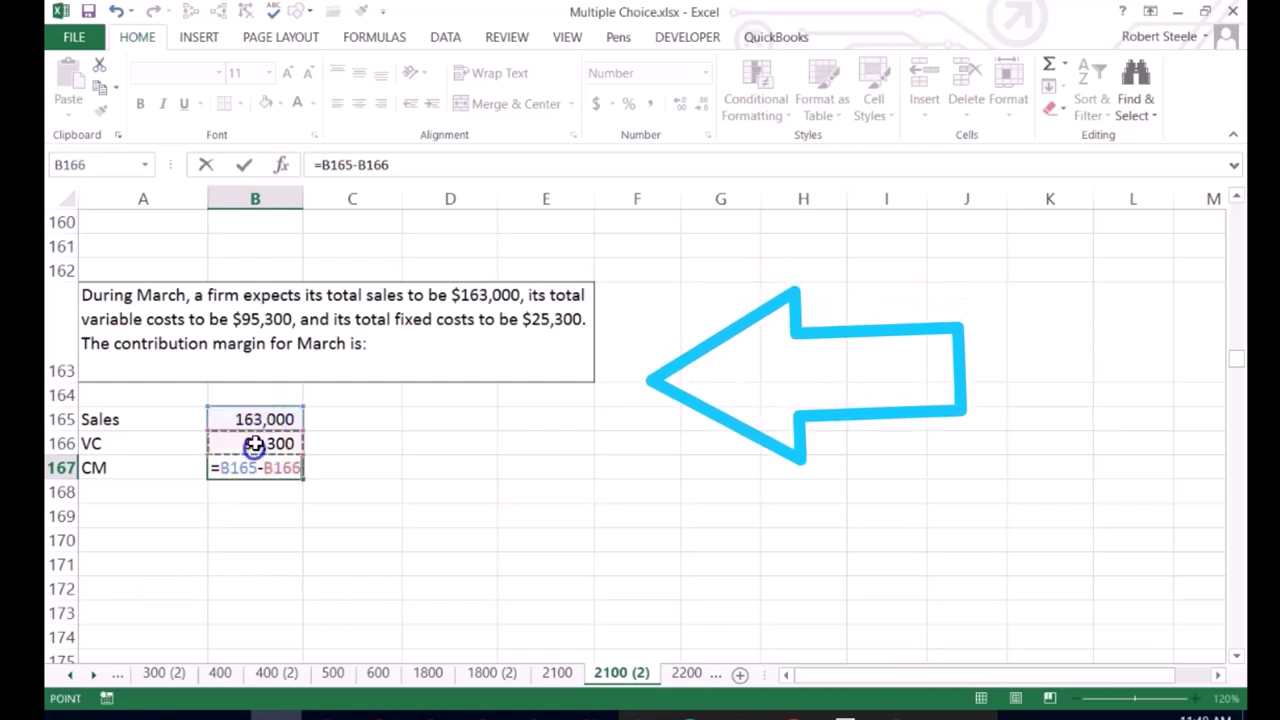
key("Return")
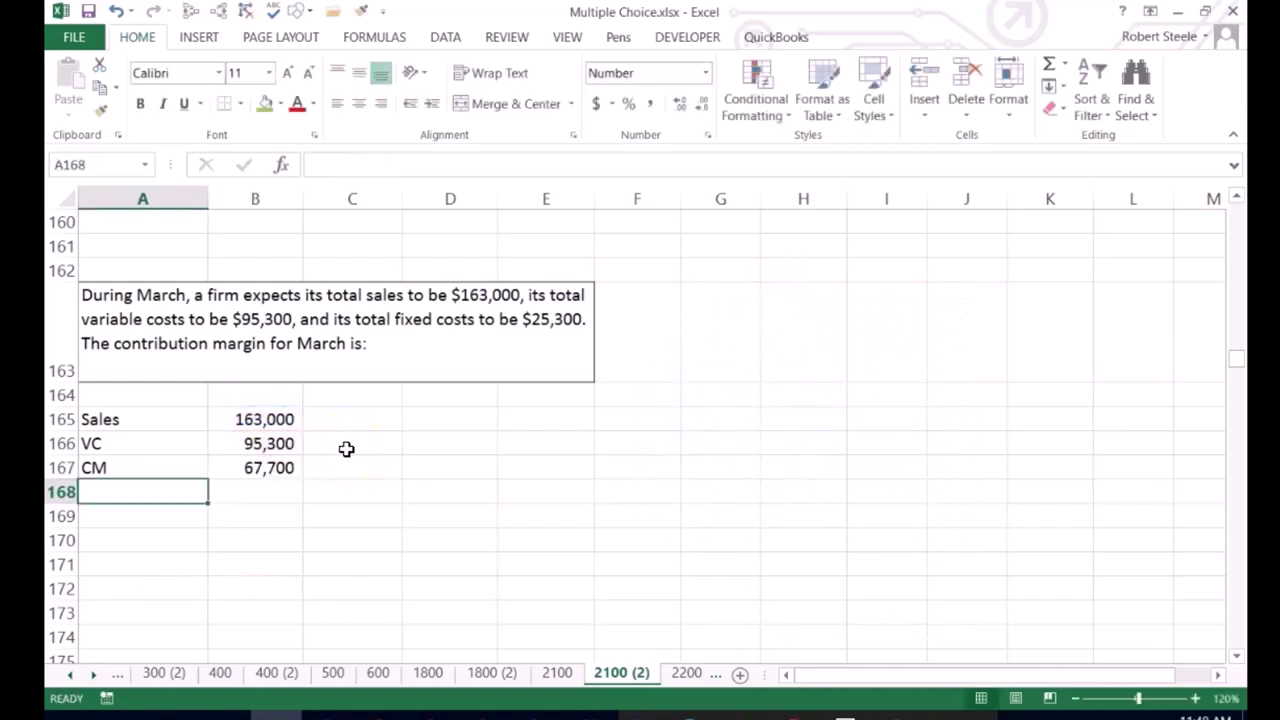
left_click(286, 468)
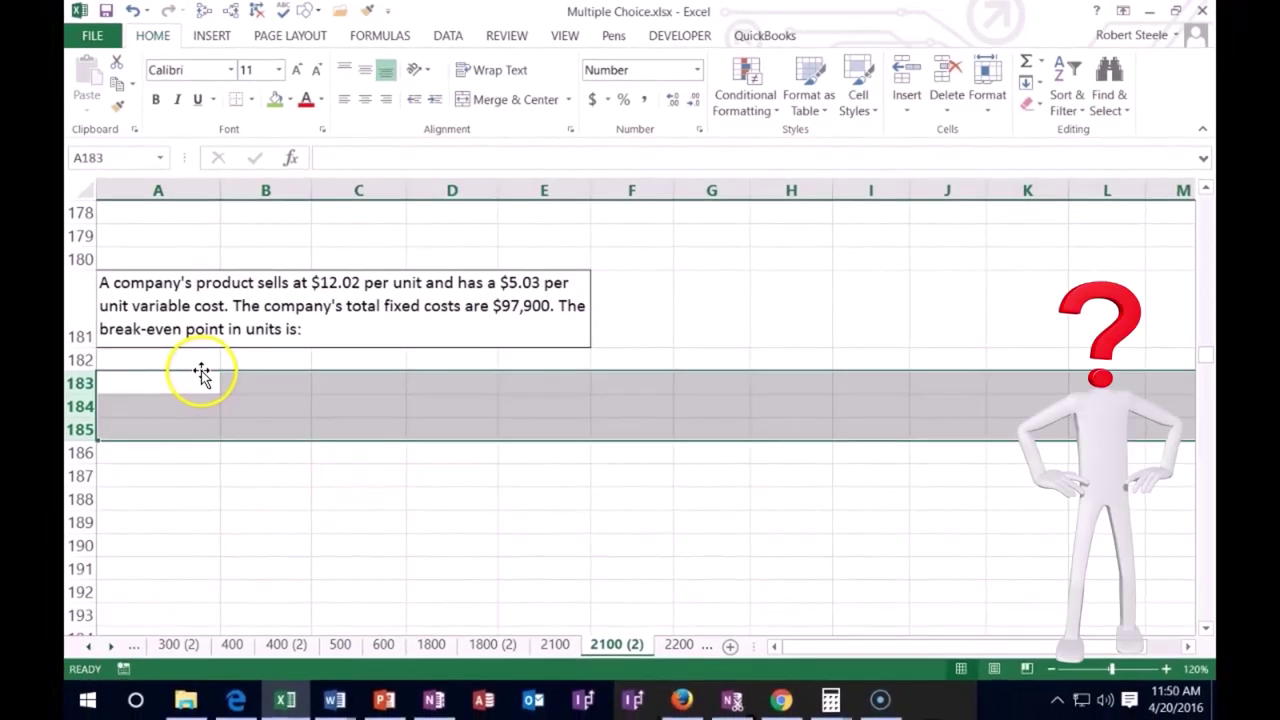
Below the break-even units question, label A183 "Sales per unit" and enter 12.02 in B183.
left_click(193, 366)
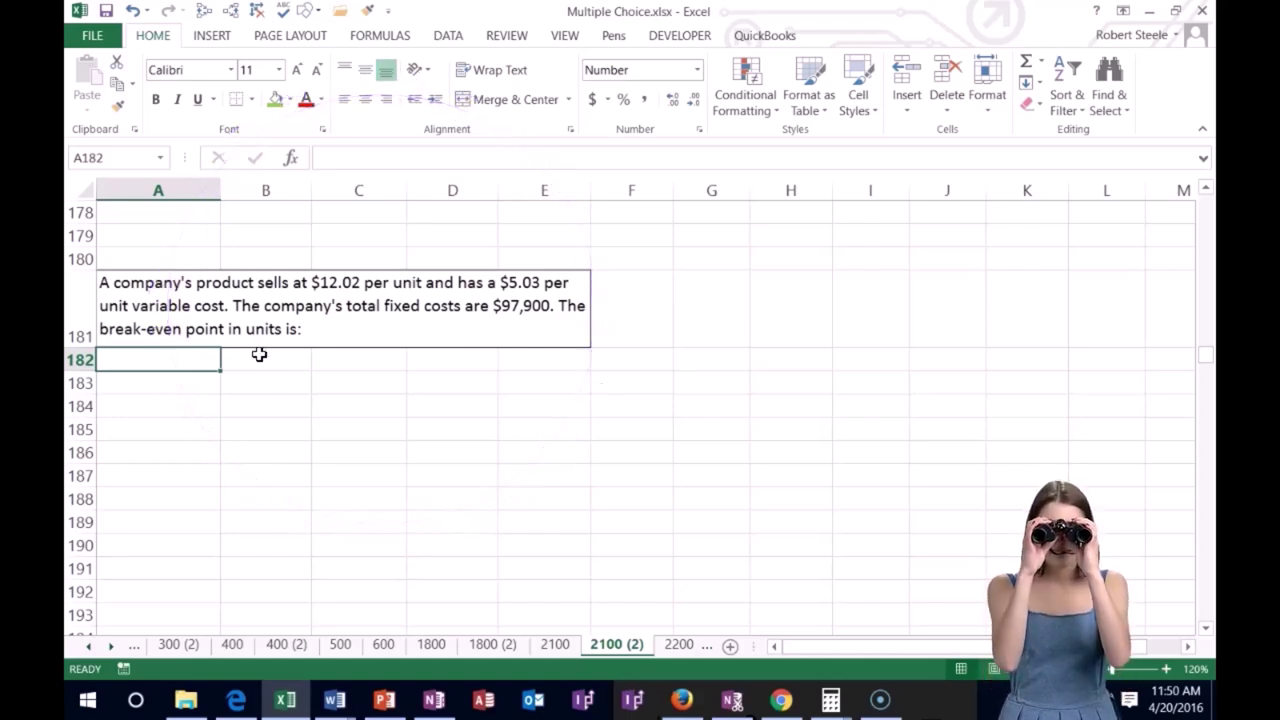
left_click(194, 377)
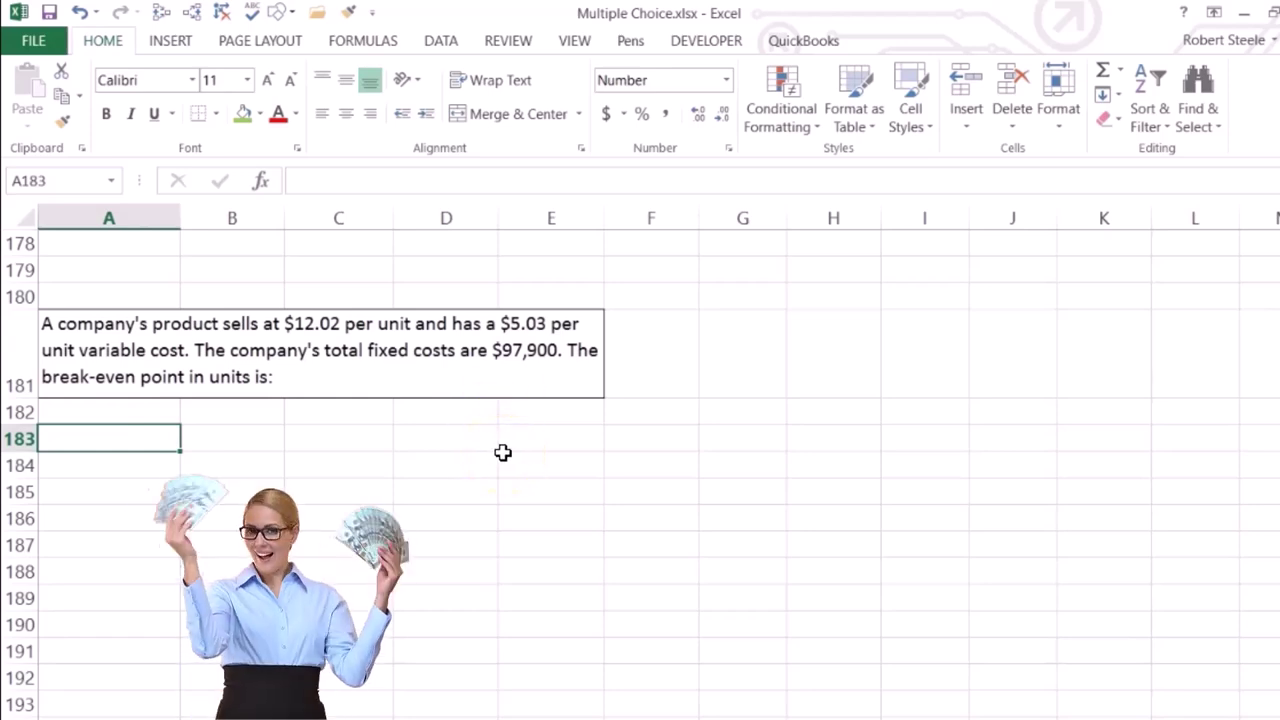
type("Ssale")
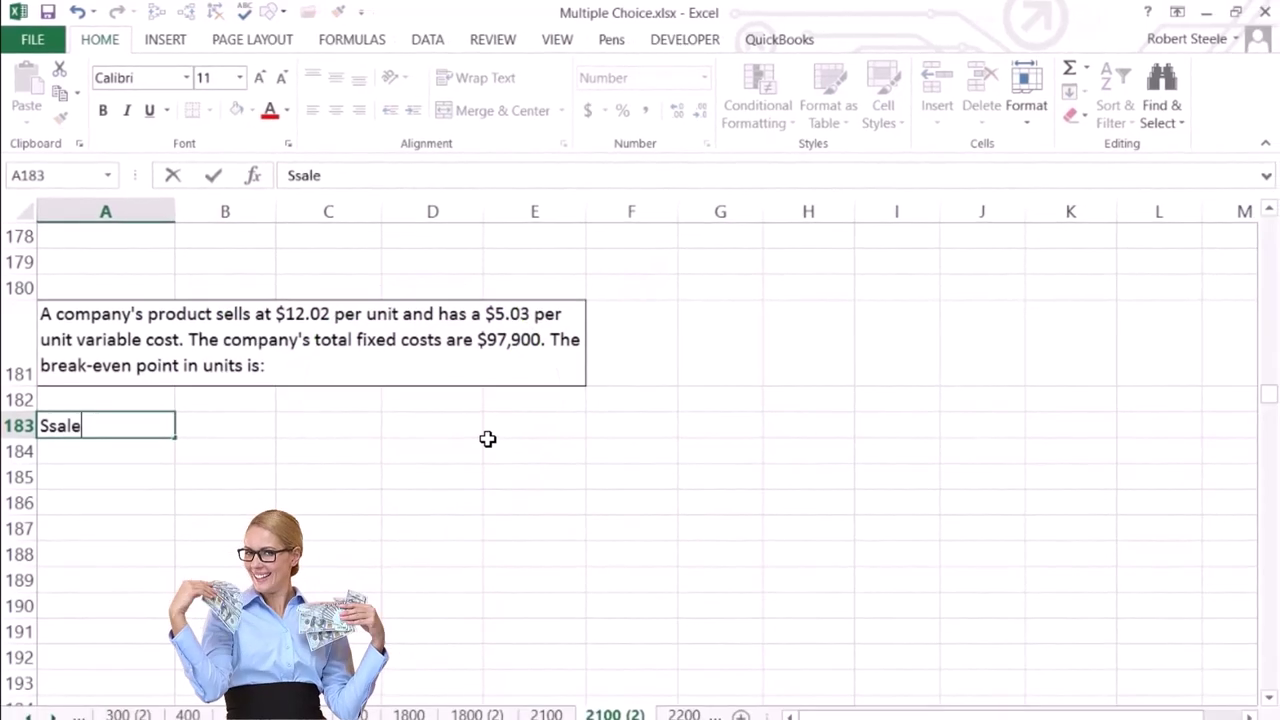
key("BackSpace")
key("BackSpace")
key("BackSpace")
key("BackSpace")
type("al")
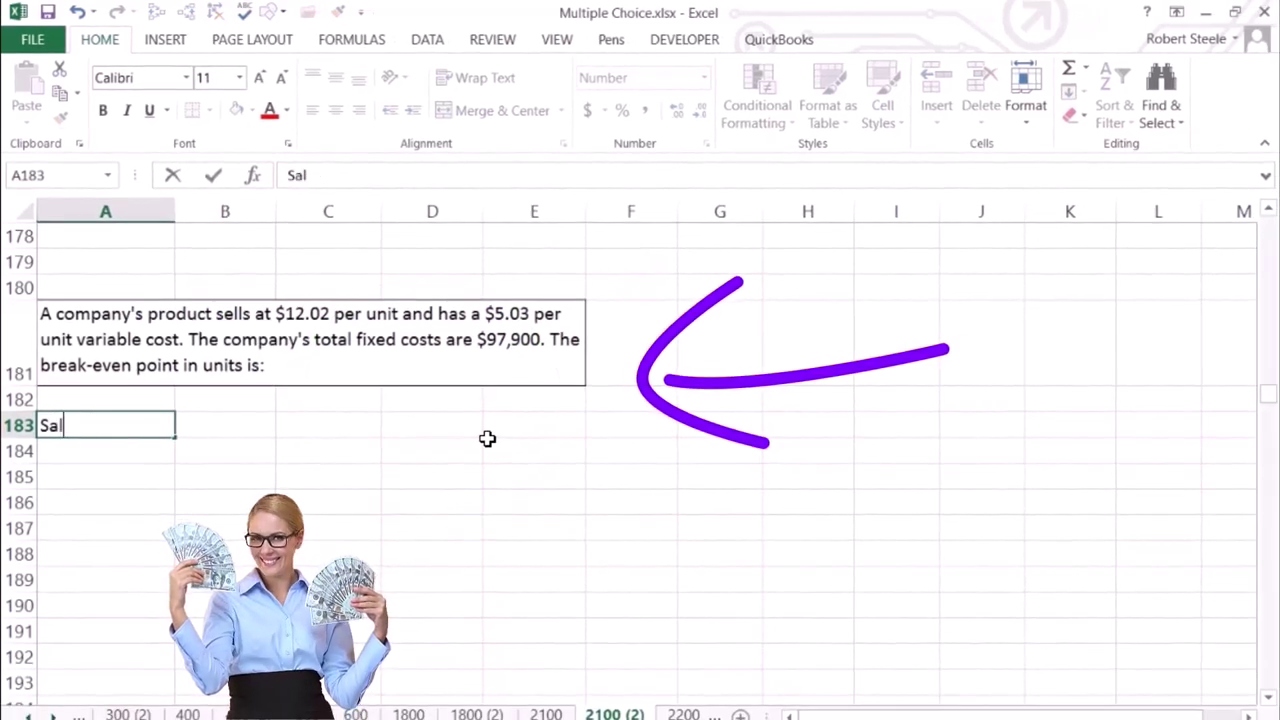
type("es per unit")
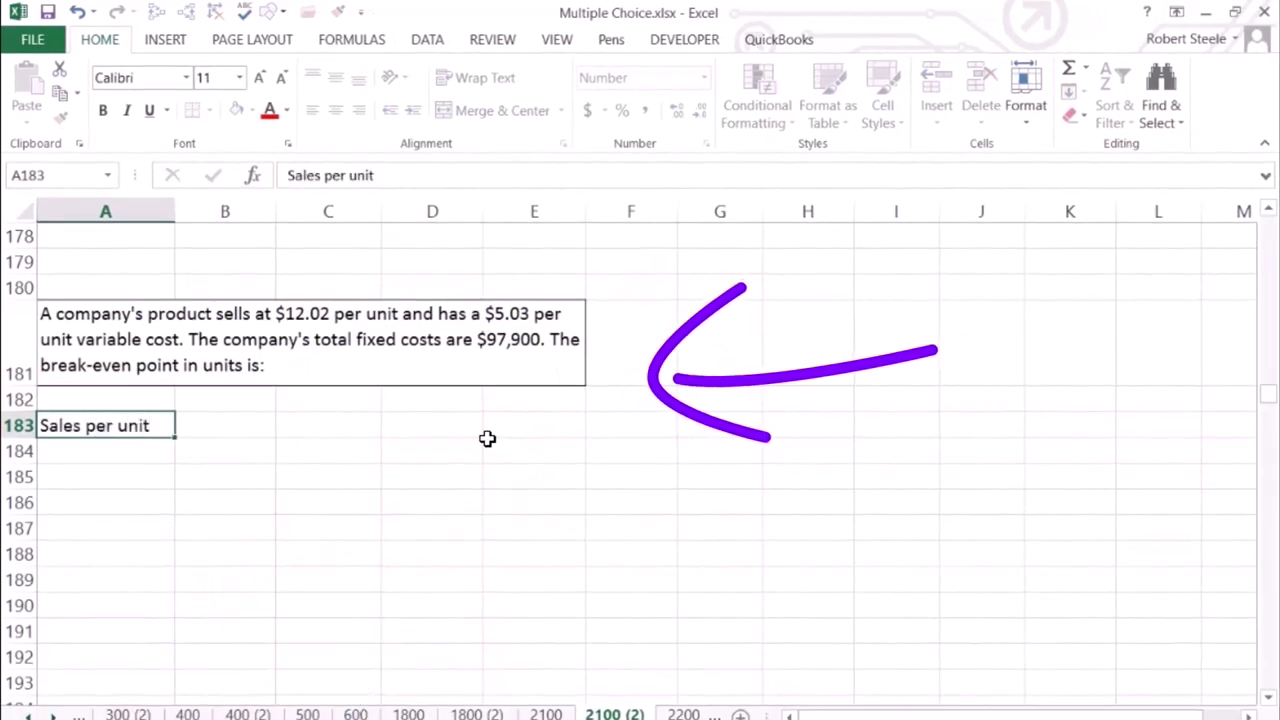
key("Tab")
type("12.02")
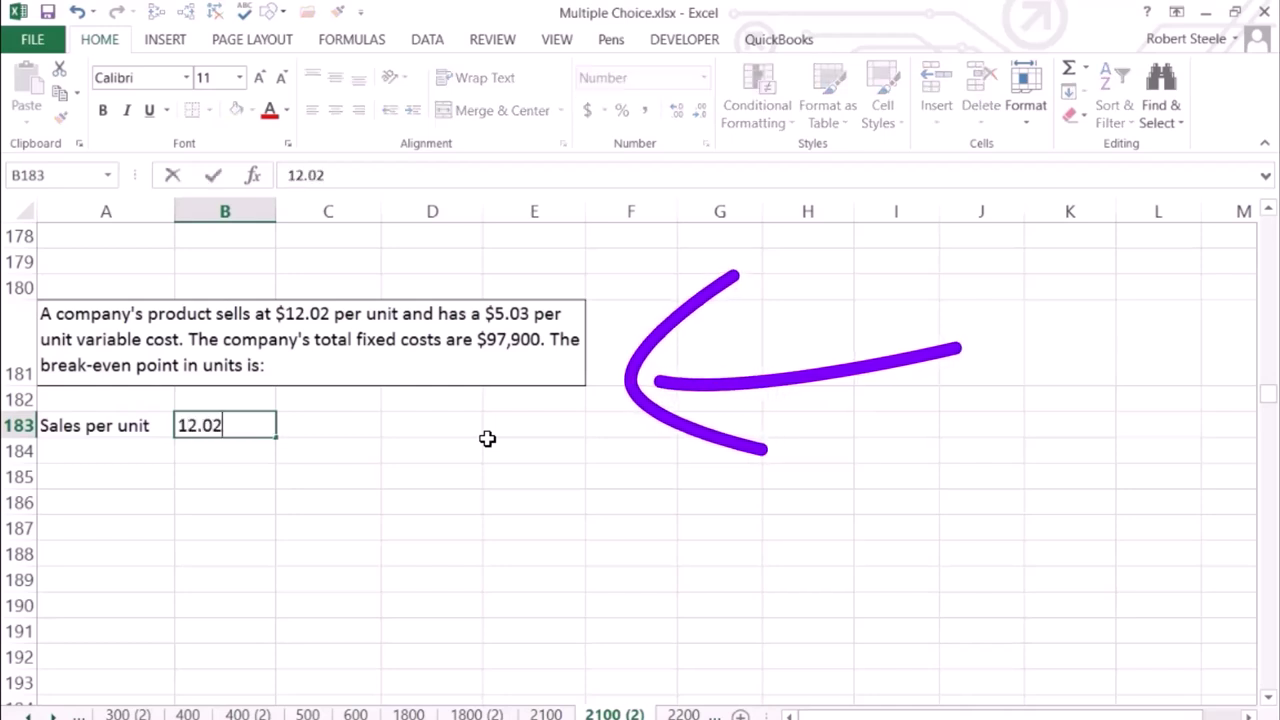
key("Return")
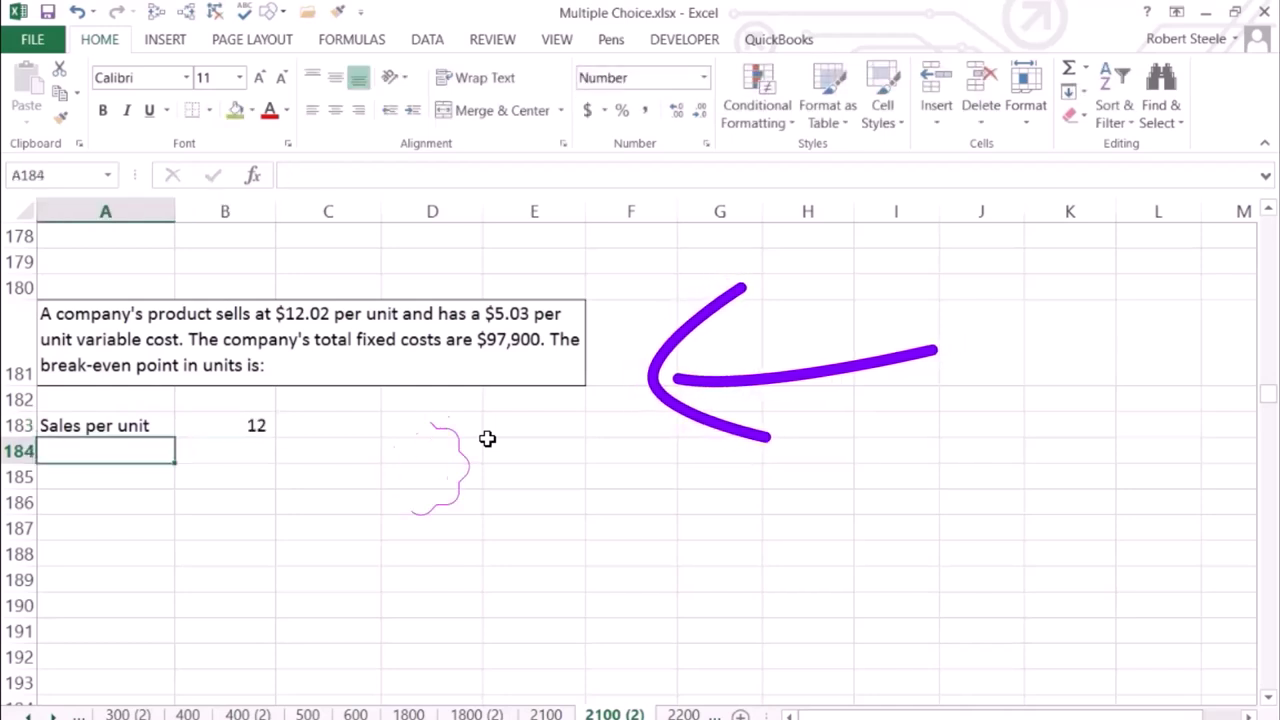
Label A184 "VC per unit", enter 5.03 in B184, and show two decimal places in B183:F192.
type("VC per ")
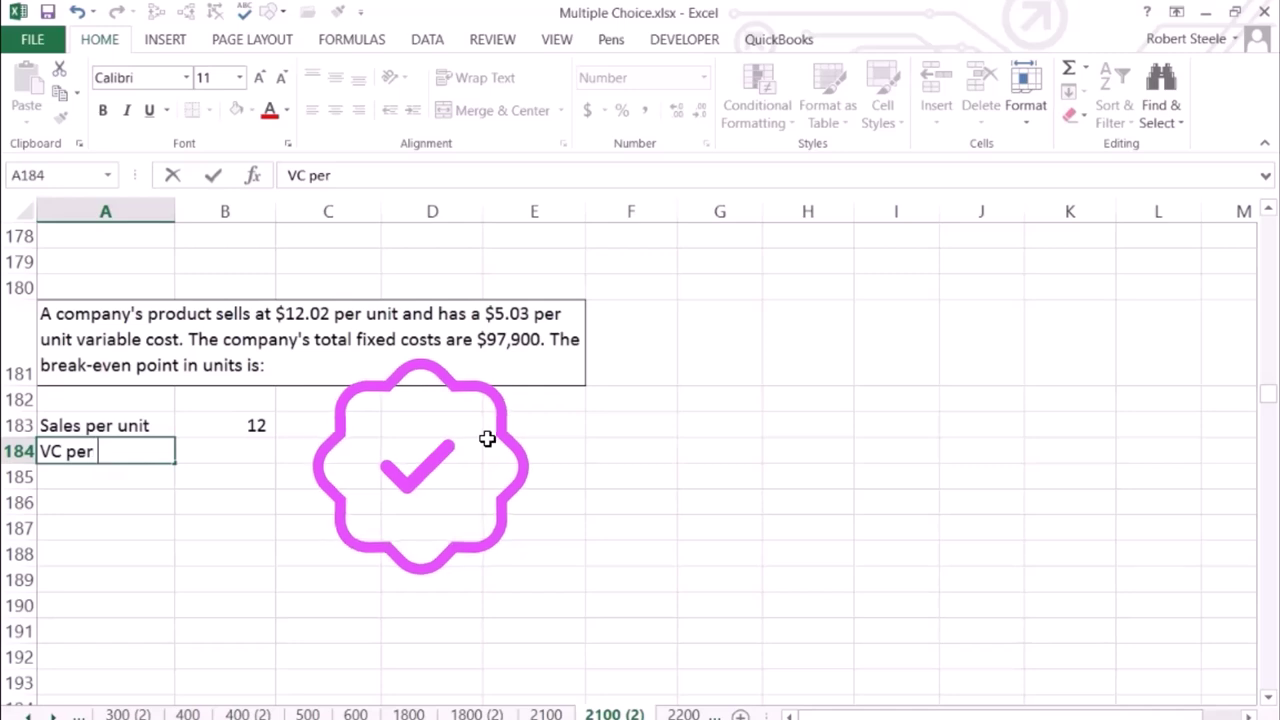
type("unit")
key("Right")
key("Right")
key("Left")
type("5.03")
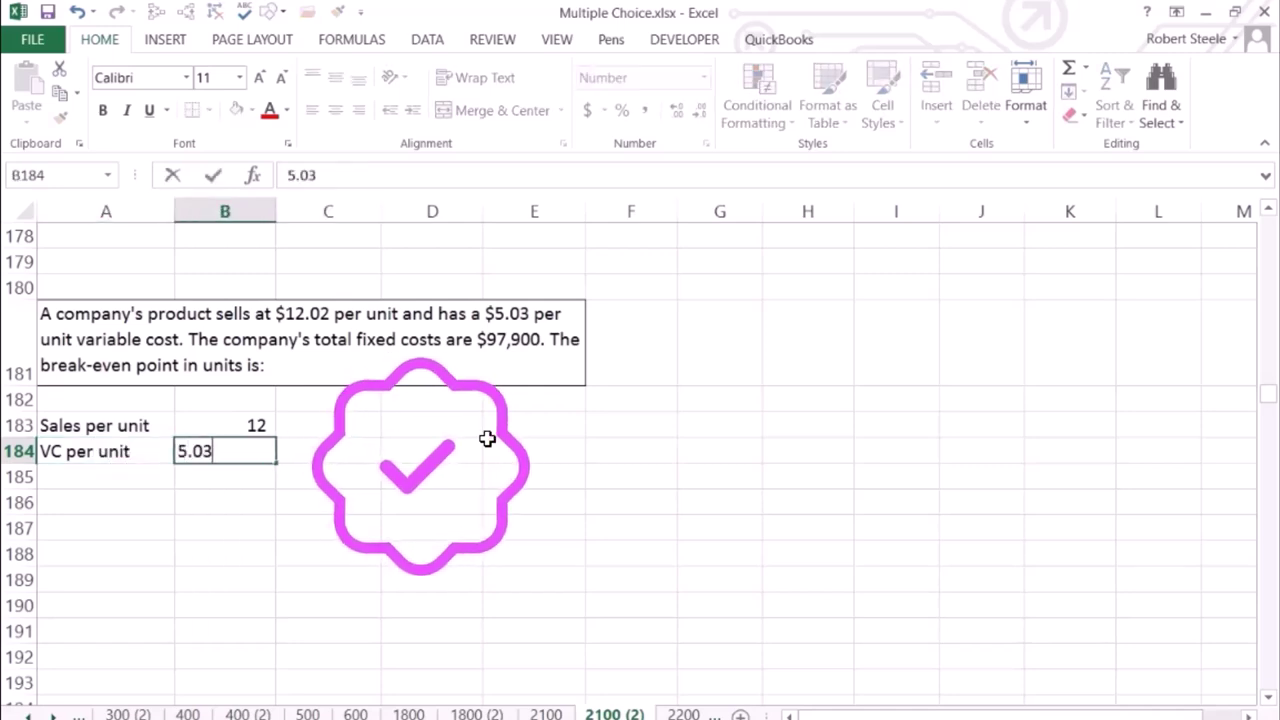
key("Return")
left_click_drag(246, 422, 615, 660)
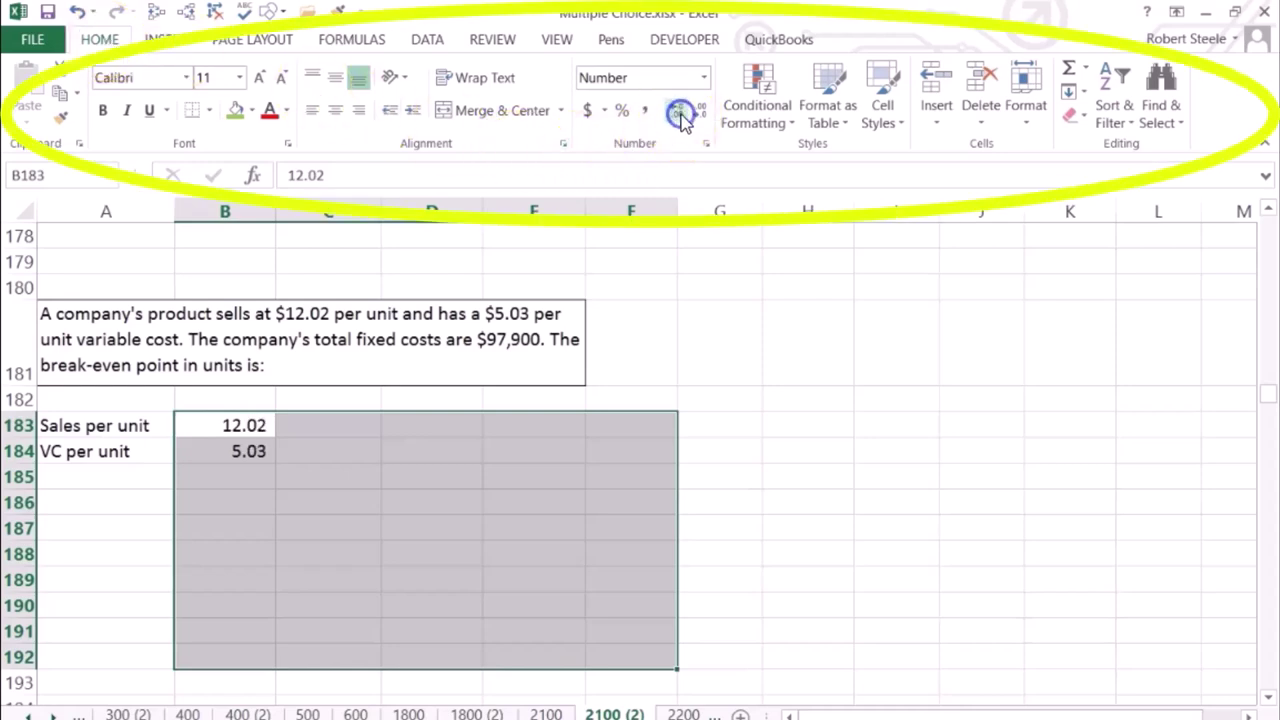
left_click(581, 458)
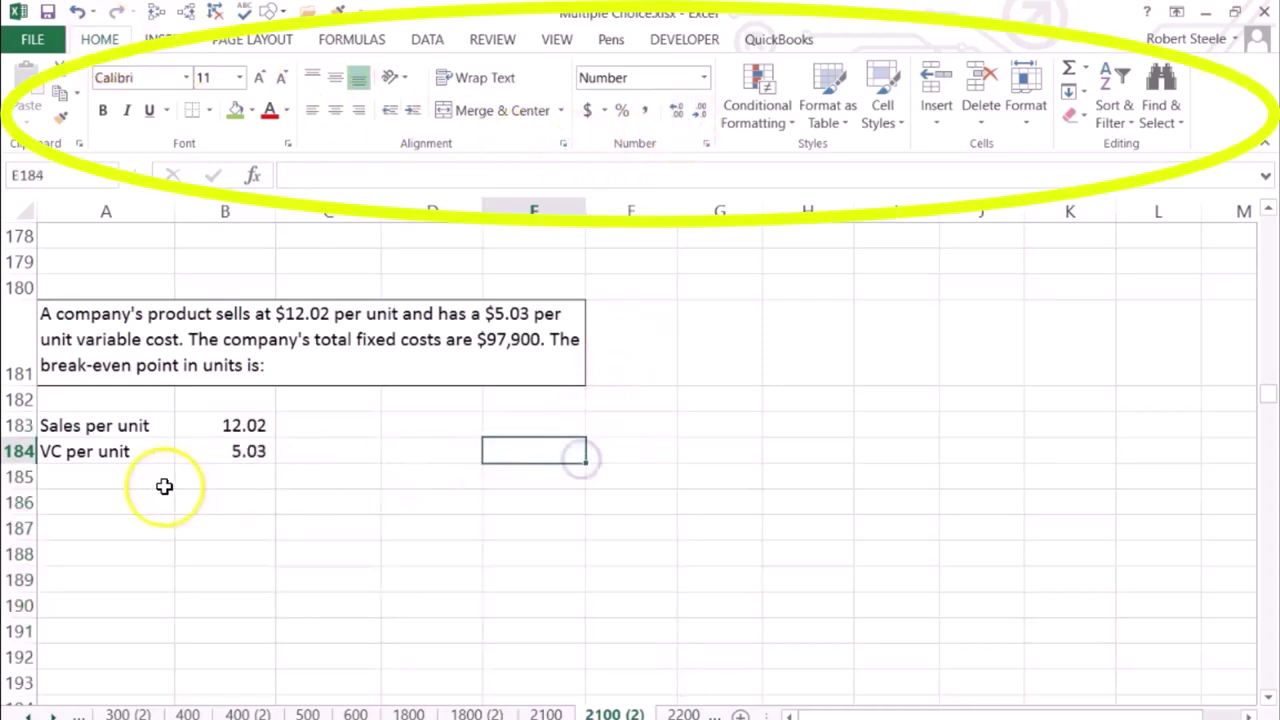
Label A185 "CM per unit" and calculate it in B185 with the formula =B183-B184.
left_click(120, 477)
type("CM")
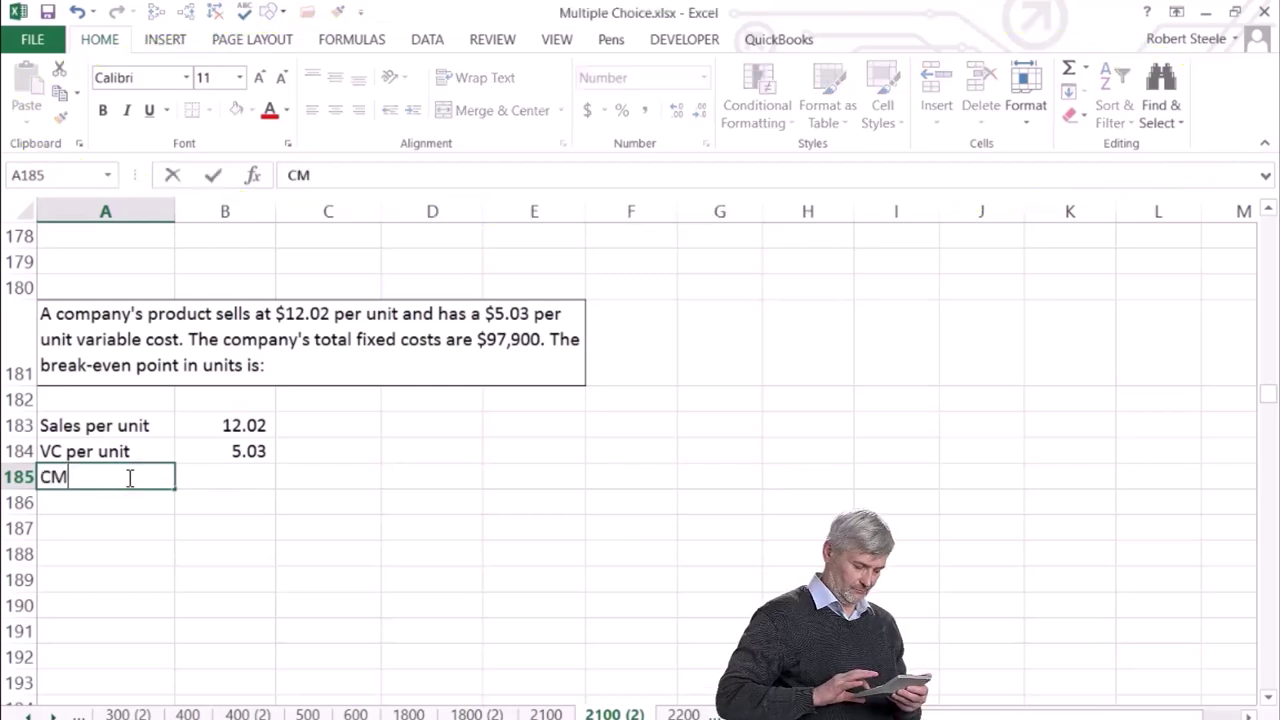
type(" per unit")
key("Tab")
type("=")
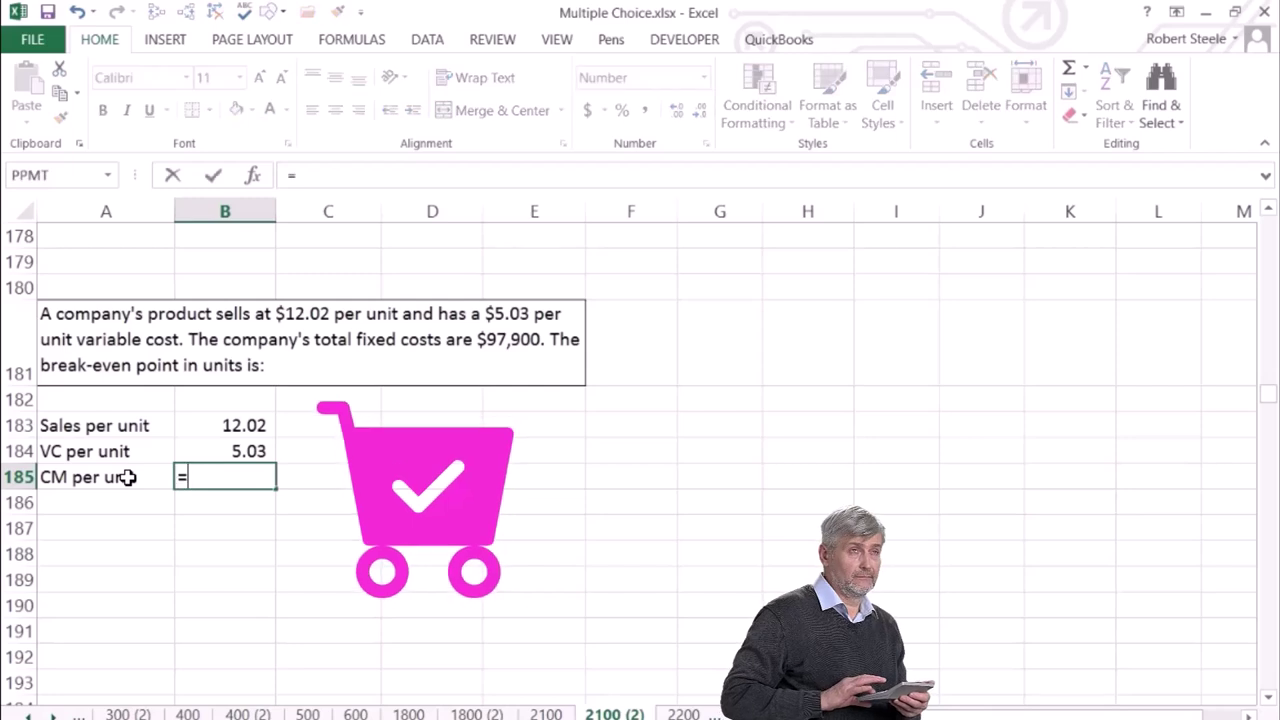
left_click(195, 424)
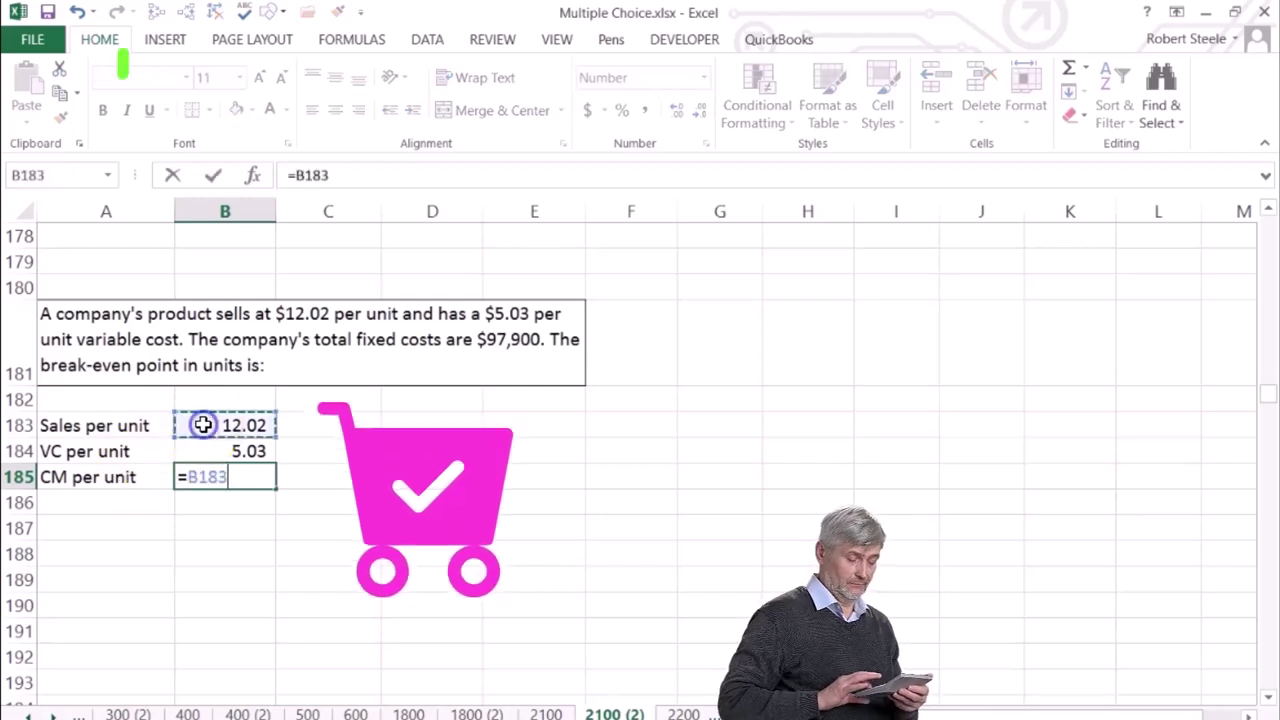
type("-")
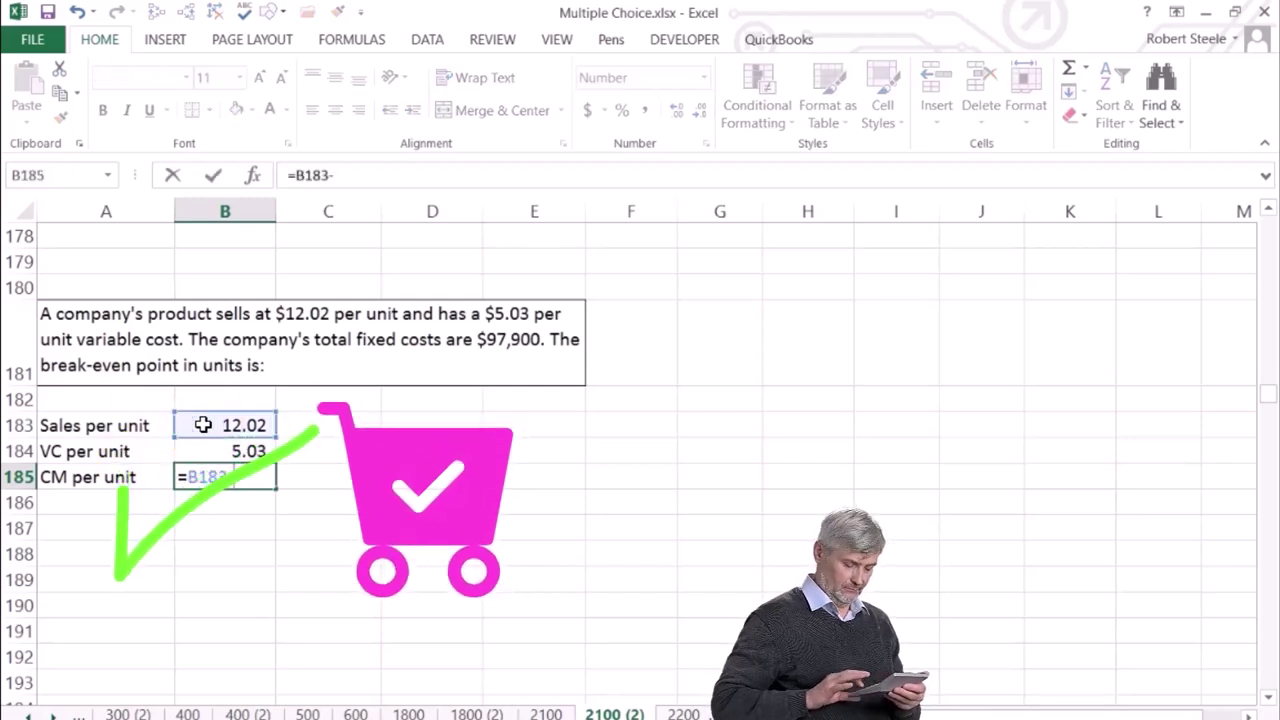
left_click(195, 449)
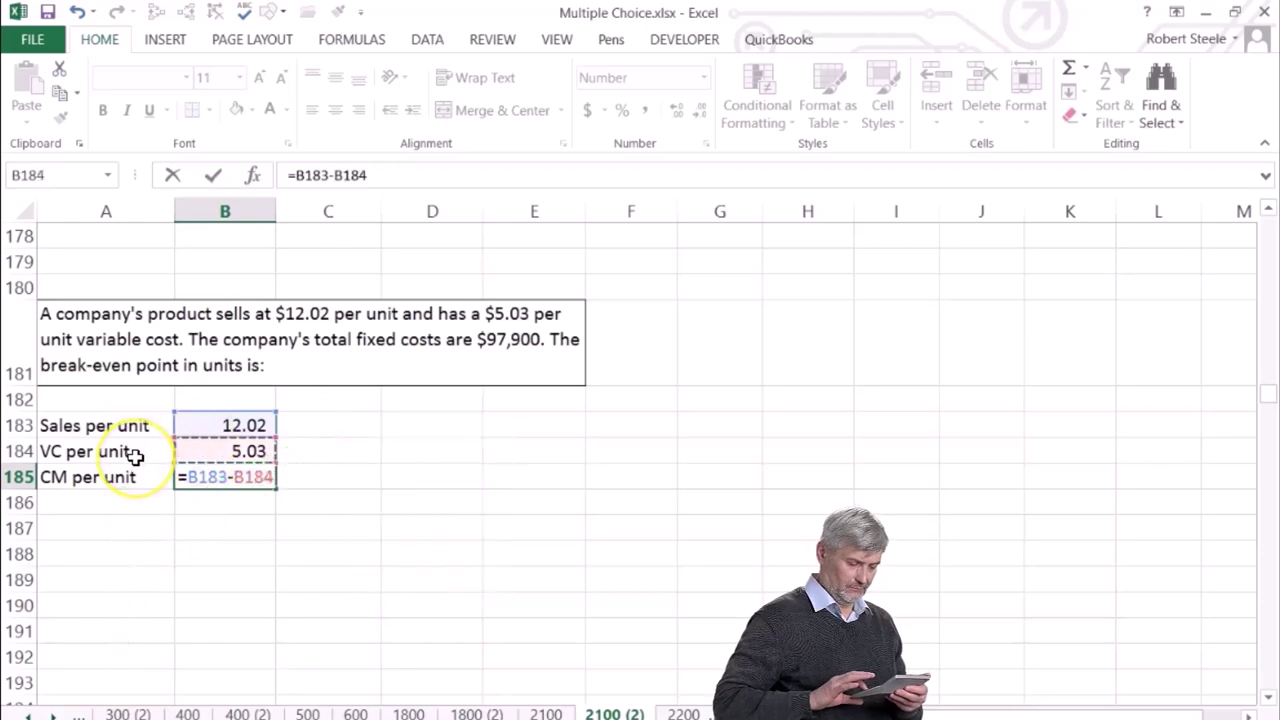
key("Return")
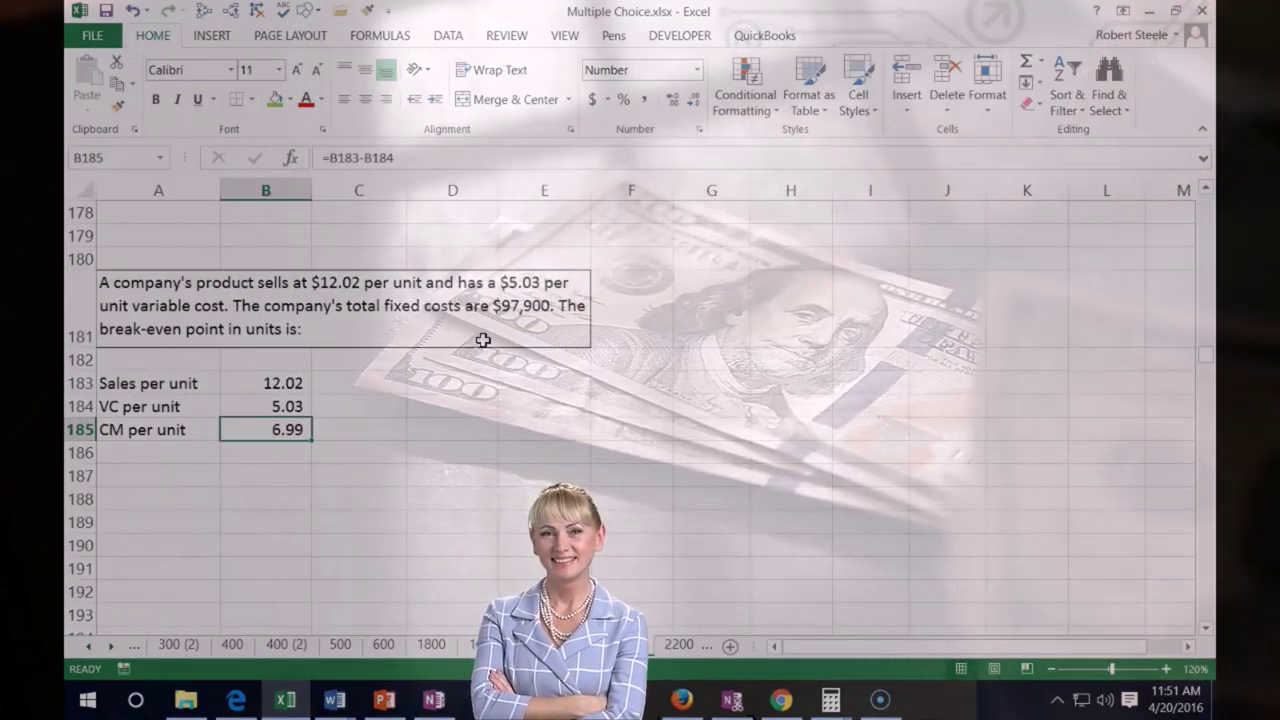
Label A187 "FC" and enter the total fixed costs of 97,900 in B187.
key("Down")
key("Down")
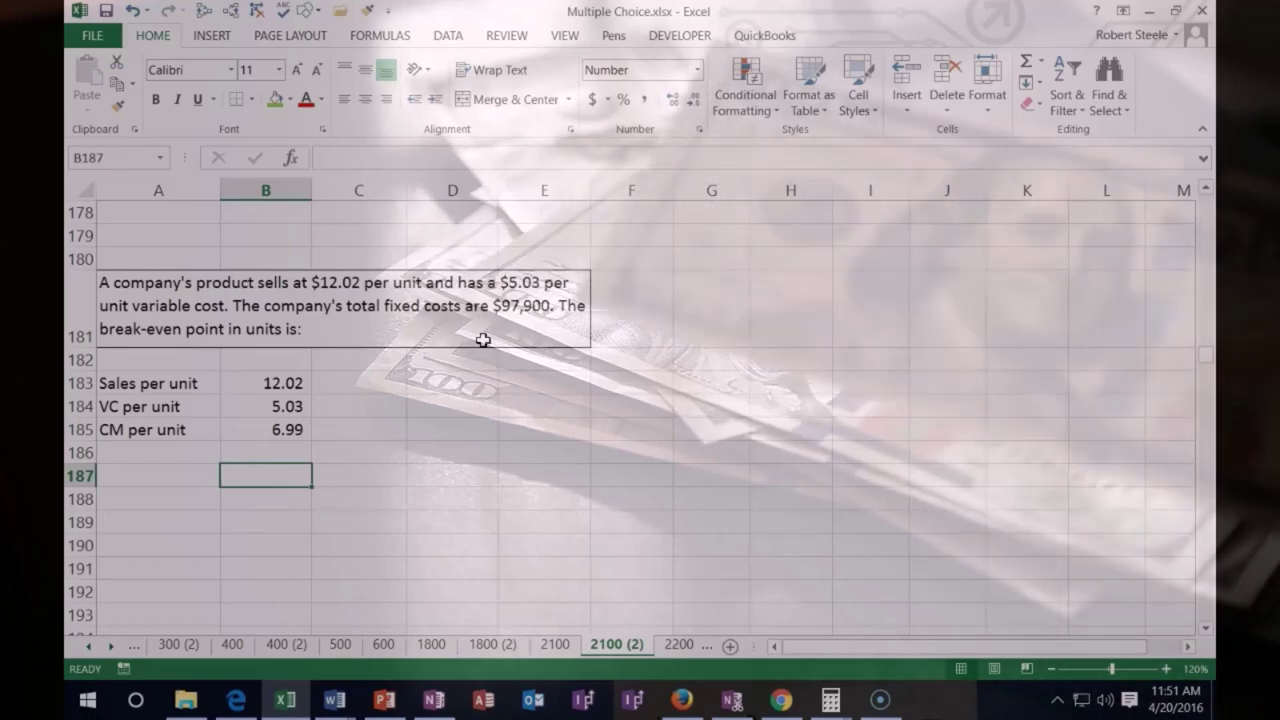
key("Left")
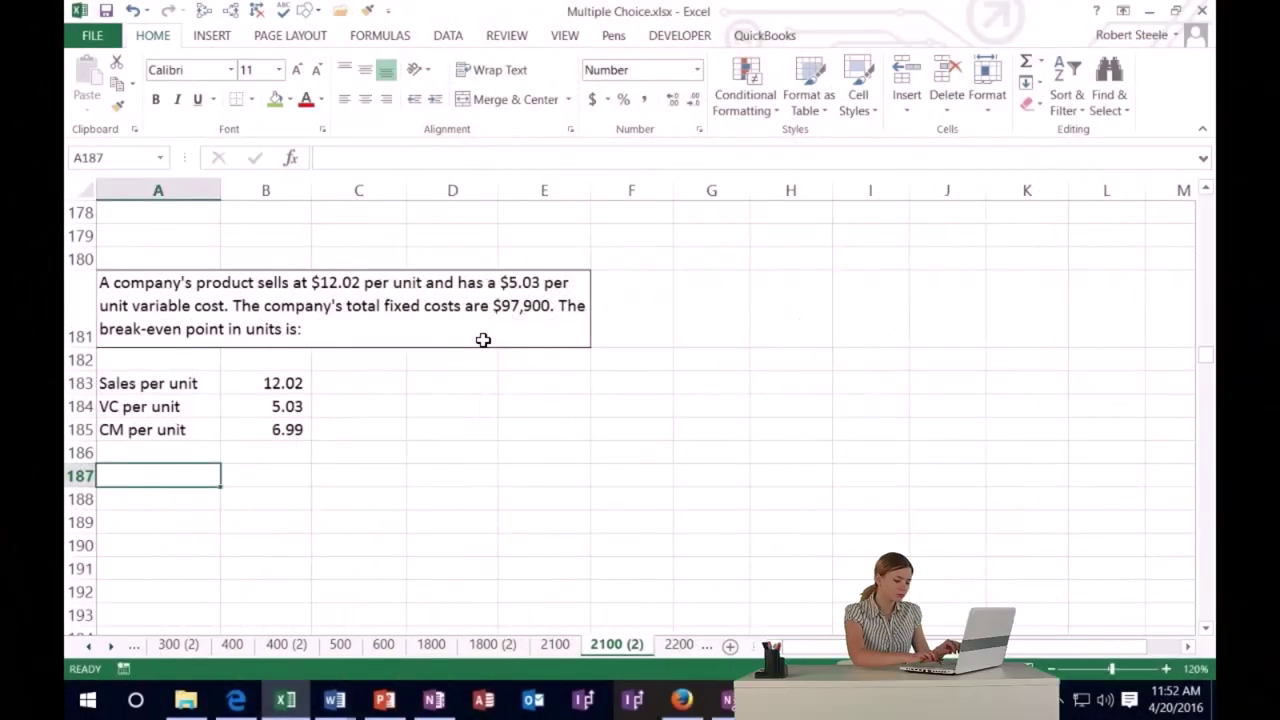
type("FC")
key("Tab")
type("97,900")
key("Return")
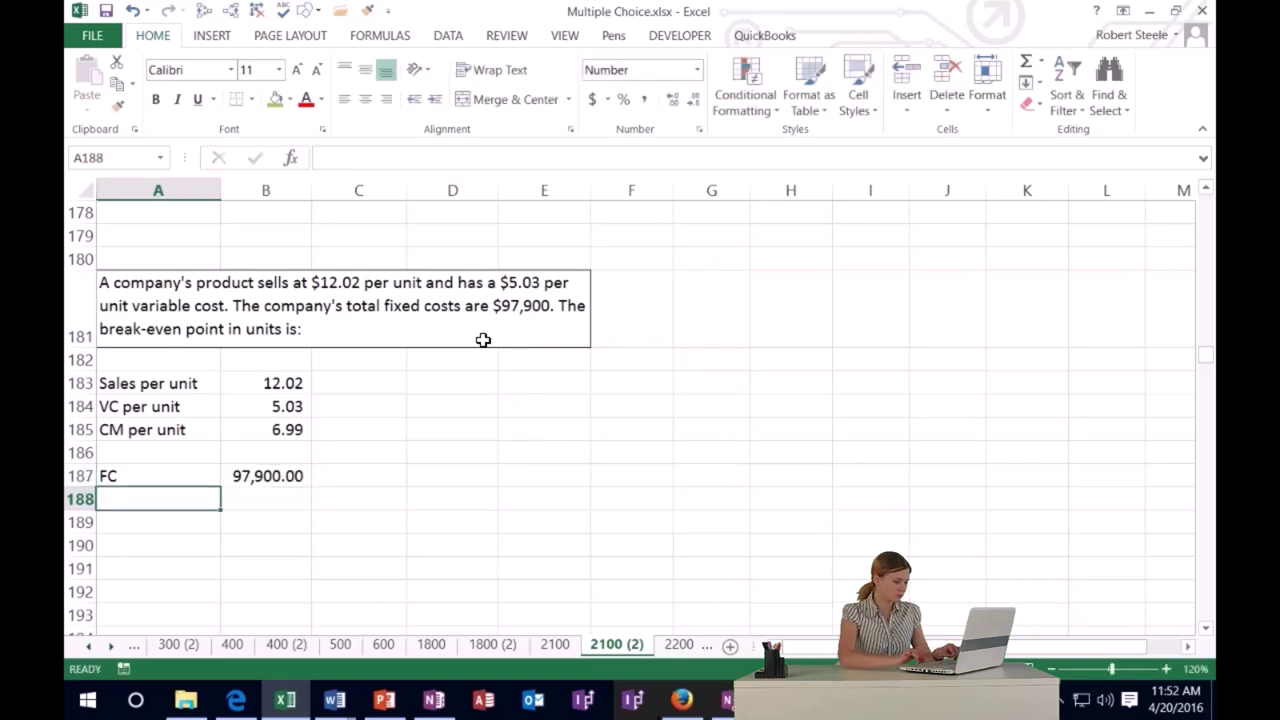
Fill A188 and B188 with references to the CM per unit label and amount in A185 and B185.
key("Right")
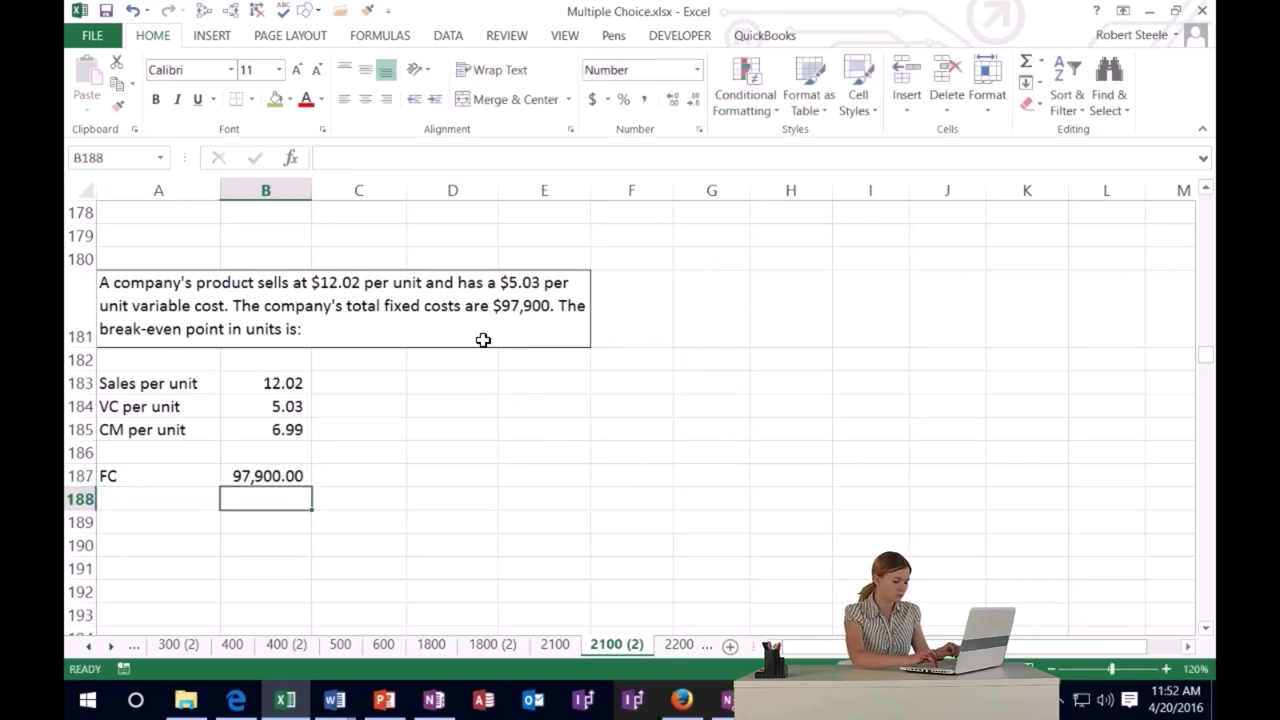
key("Left")
type("CM")
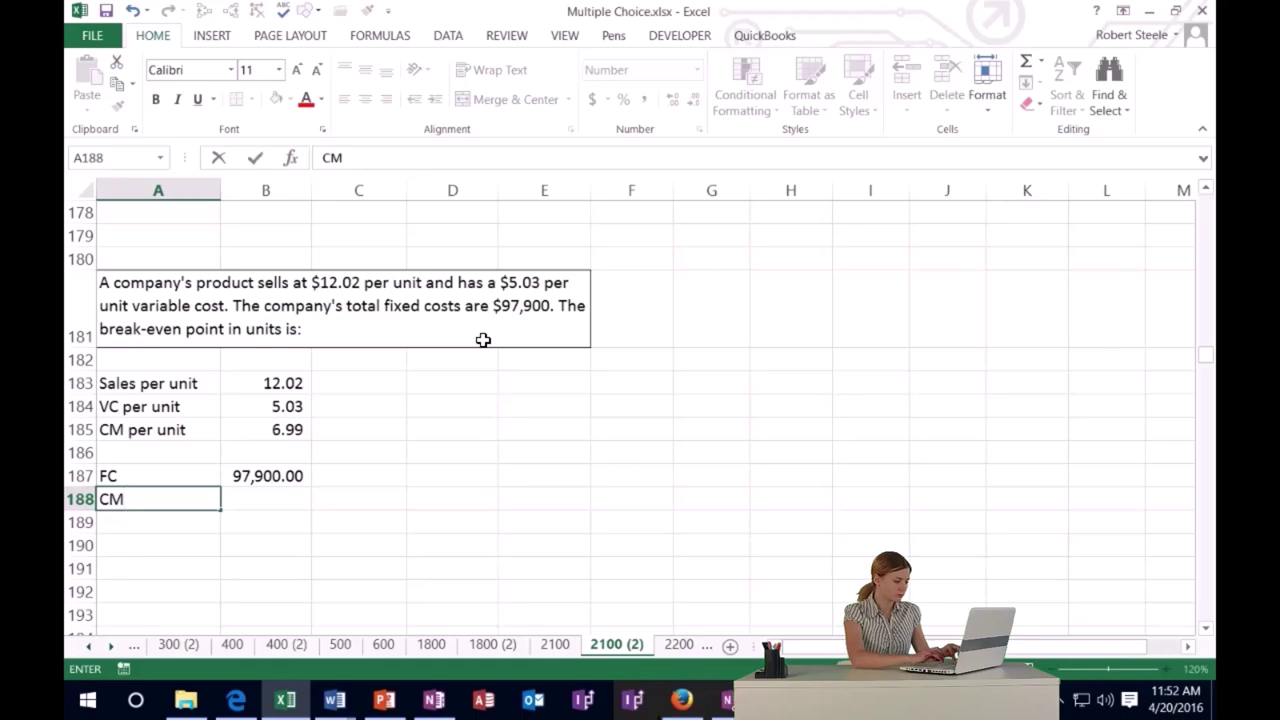
type("=")
key("Up")
key("Up")
key("Up")
key("Tab")
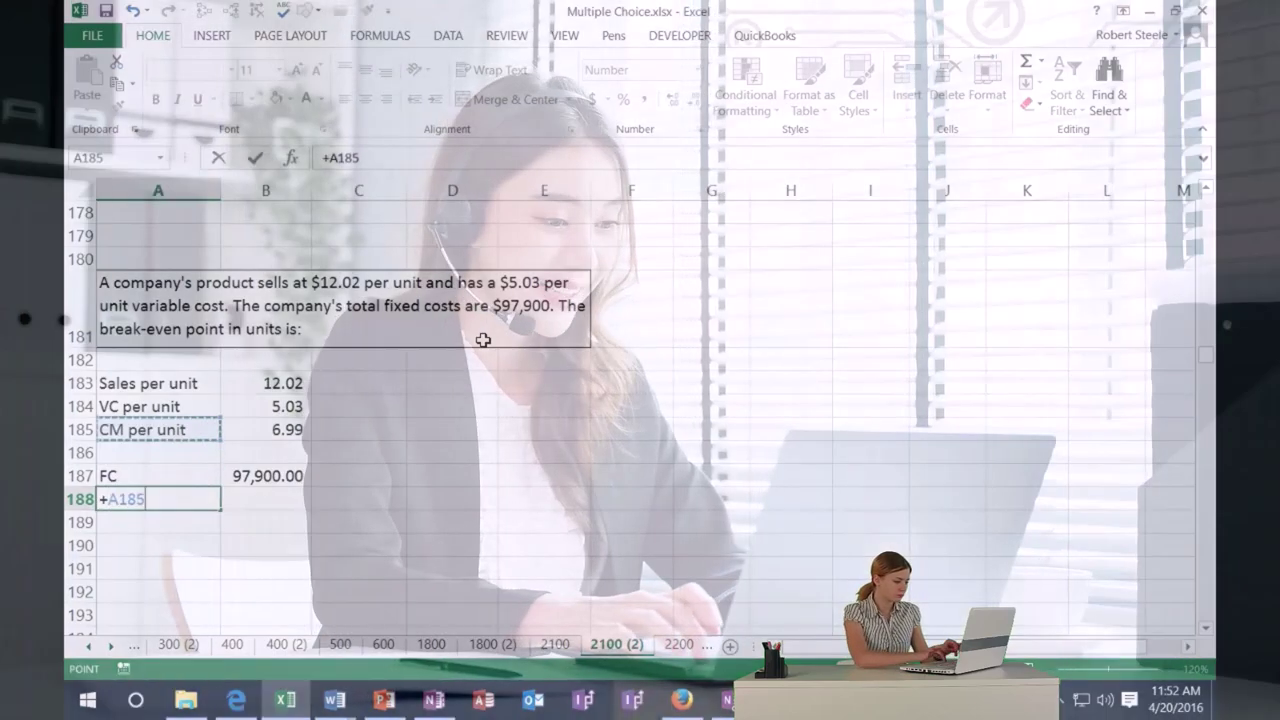
type("=")
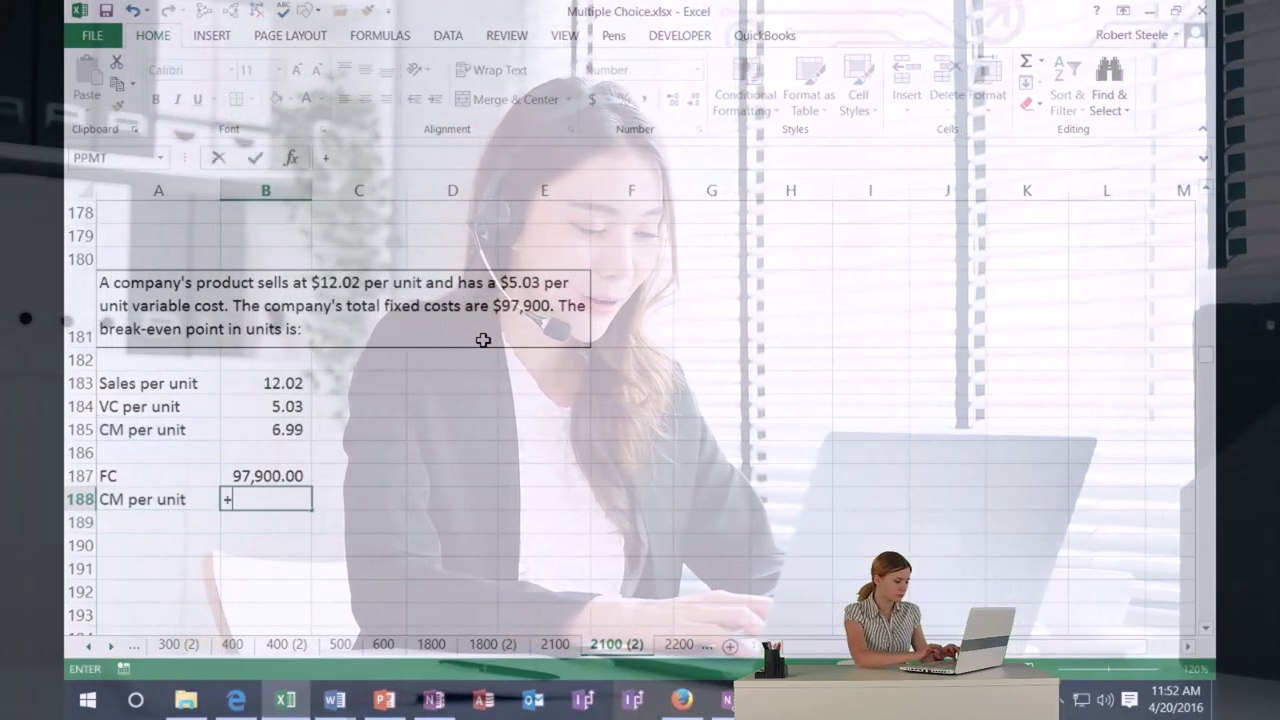
key("Up")
key("Up")
key("Up")
key("Return")
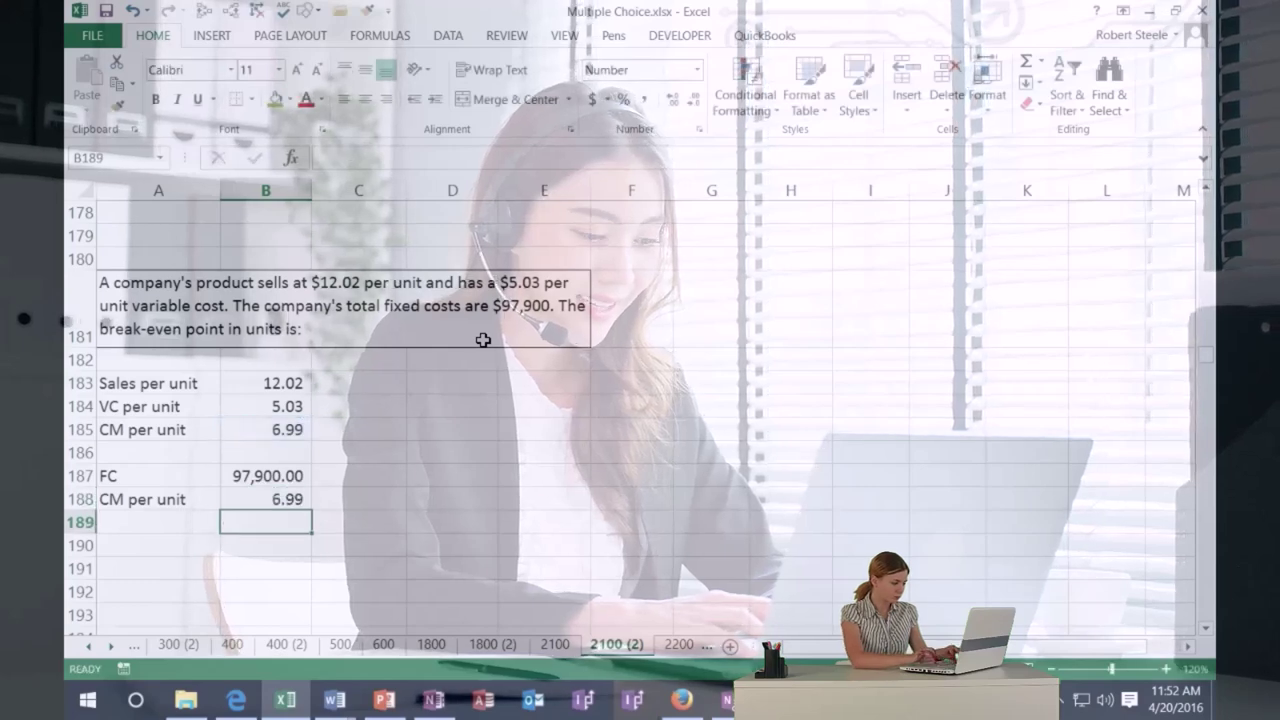
Calculate the break-even point in units in B189 with the formula =B187/B188.
type("=")
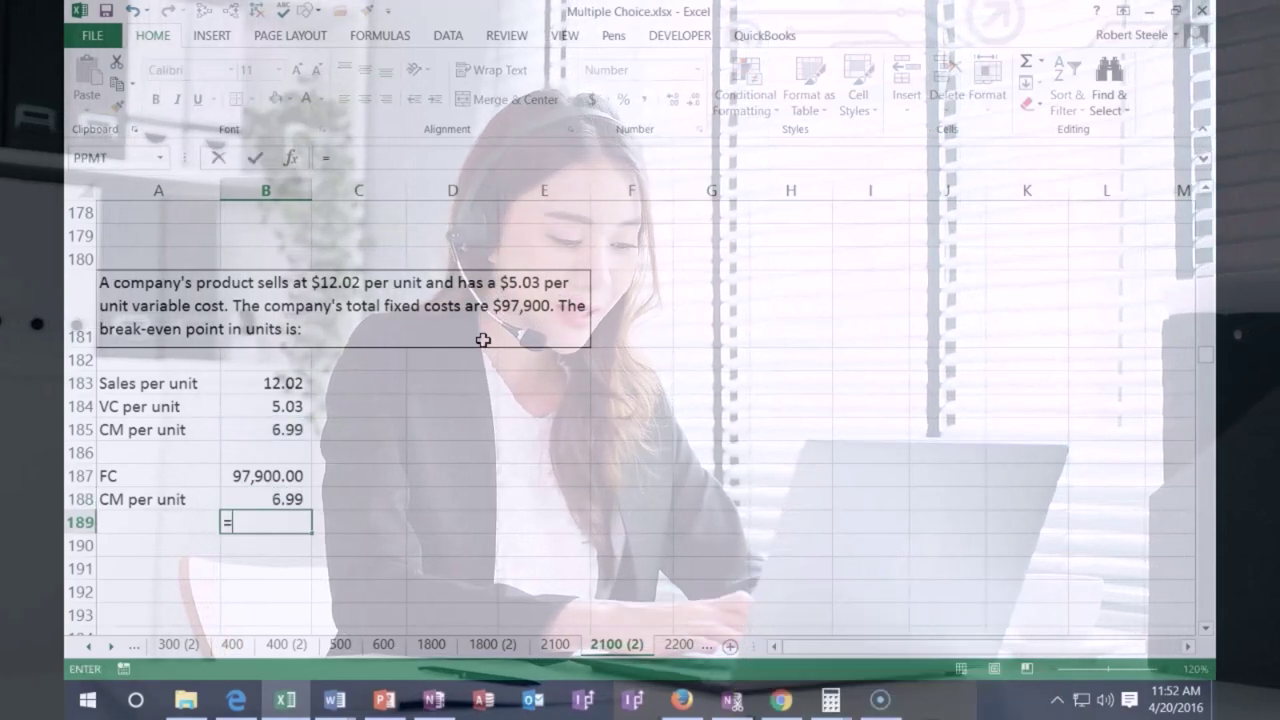
left_click(280, 476)
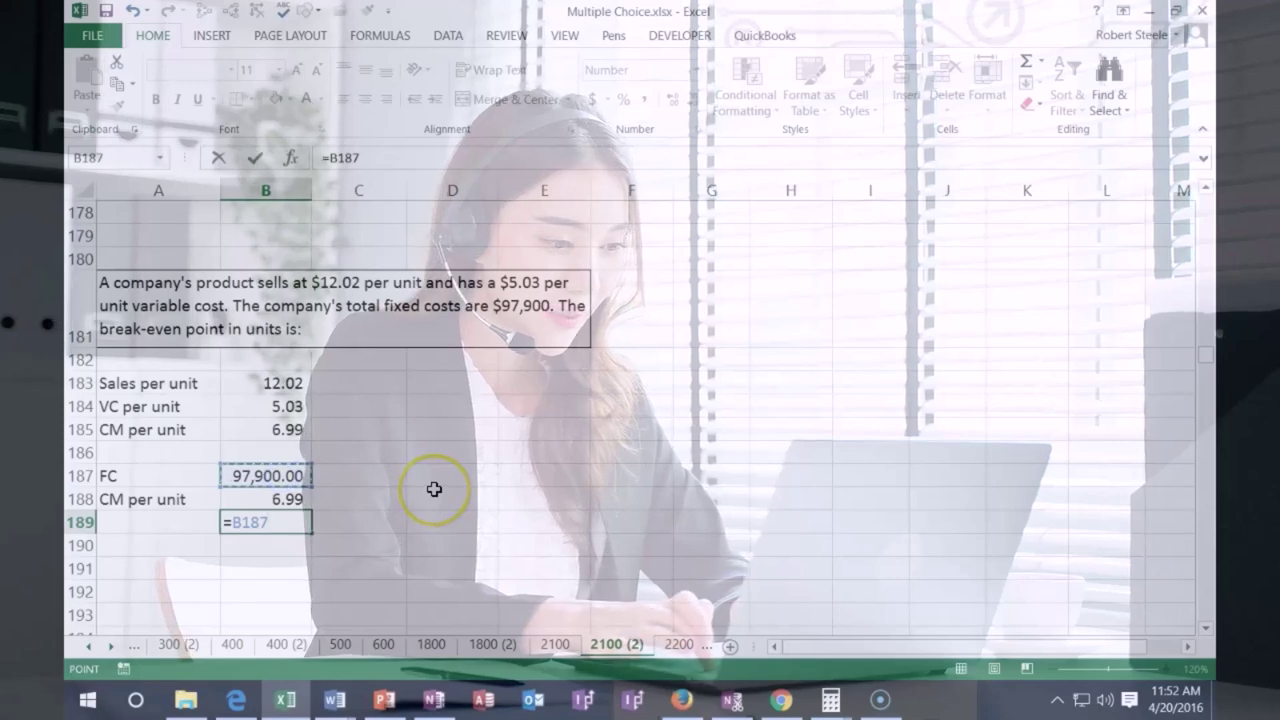
type("/")
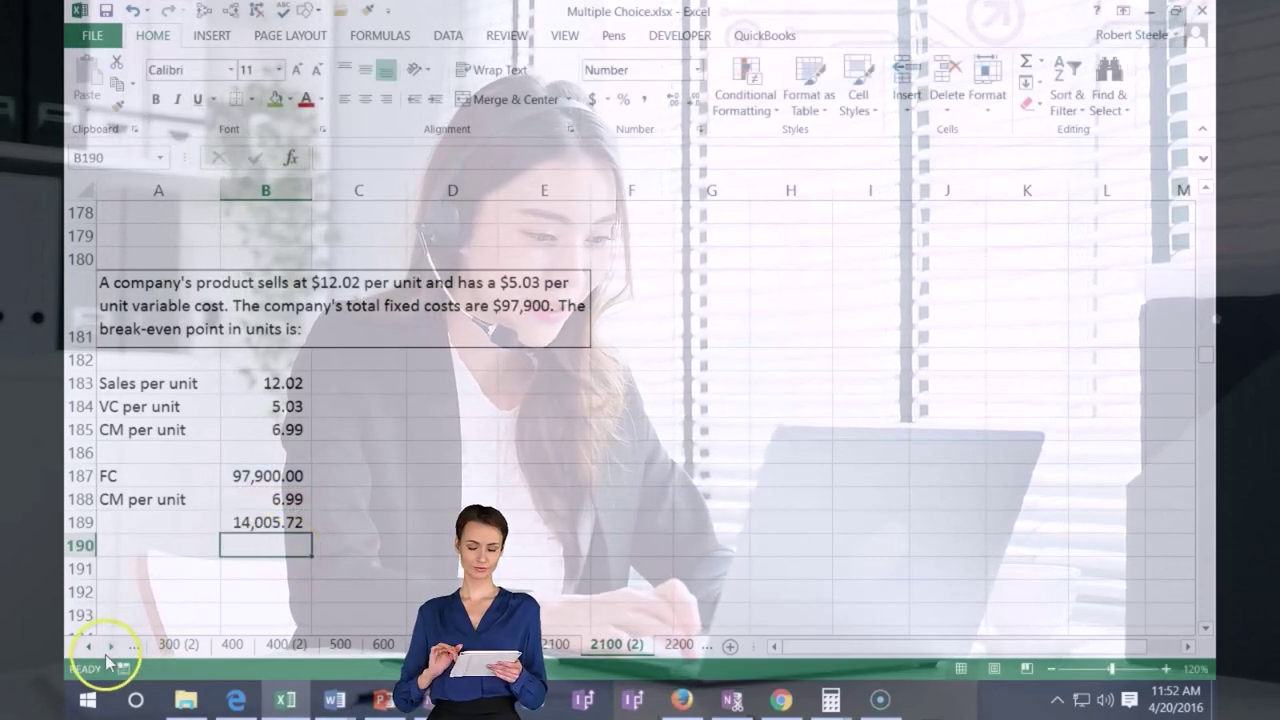
left_click(289, 520)
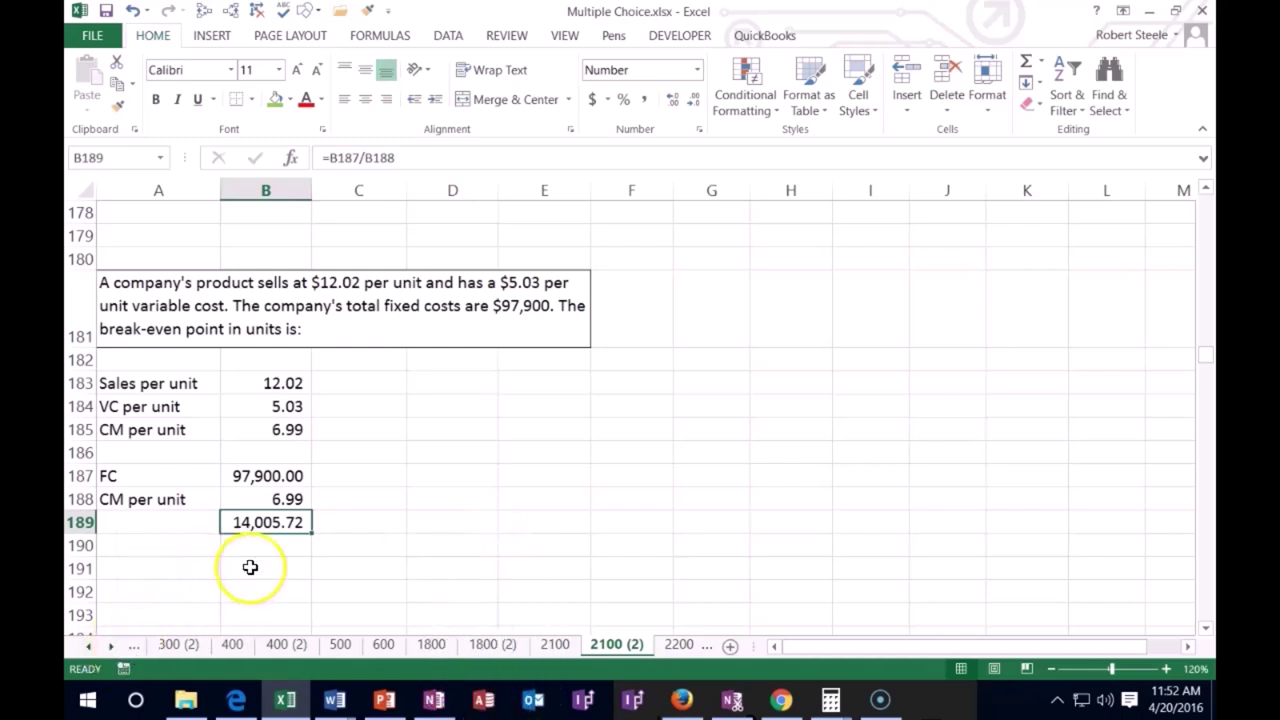
Enter the selling price per unit, 12.02, in C189 beside the break-even units.
left_click(354, 524)
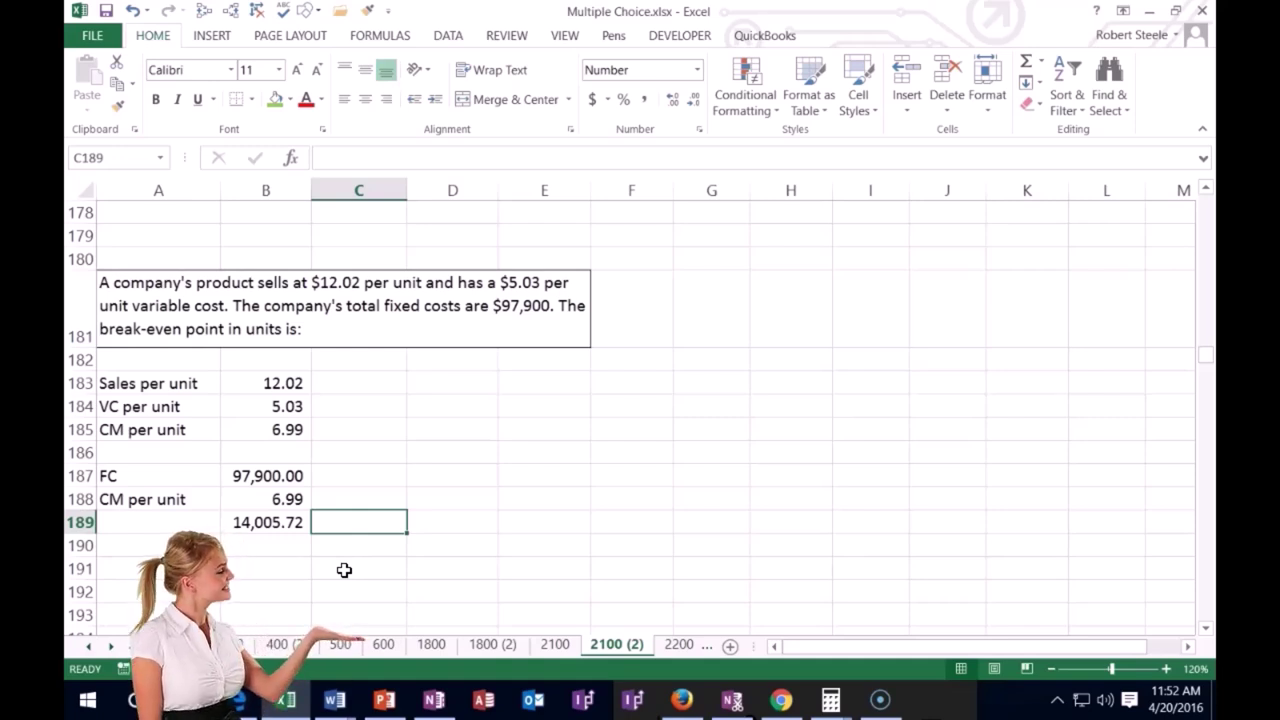
type("12.02")
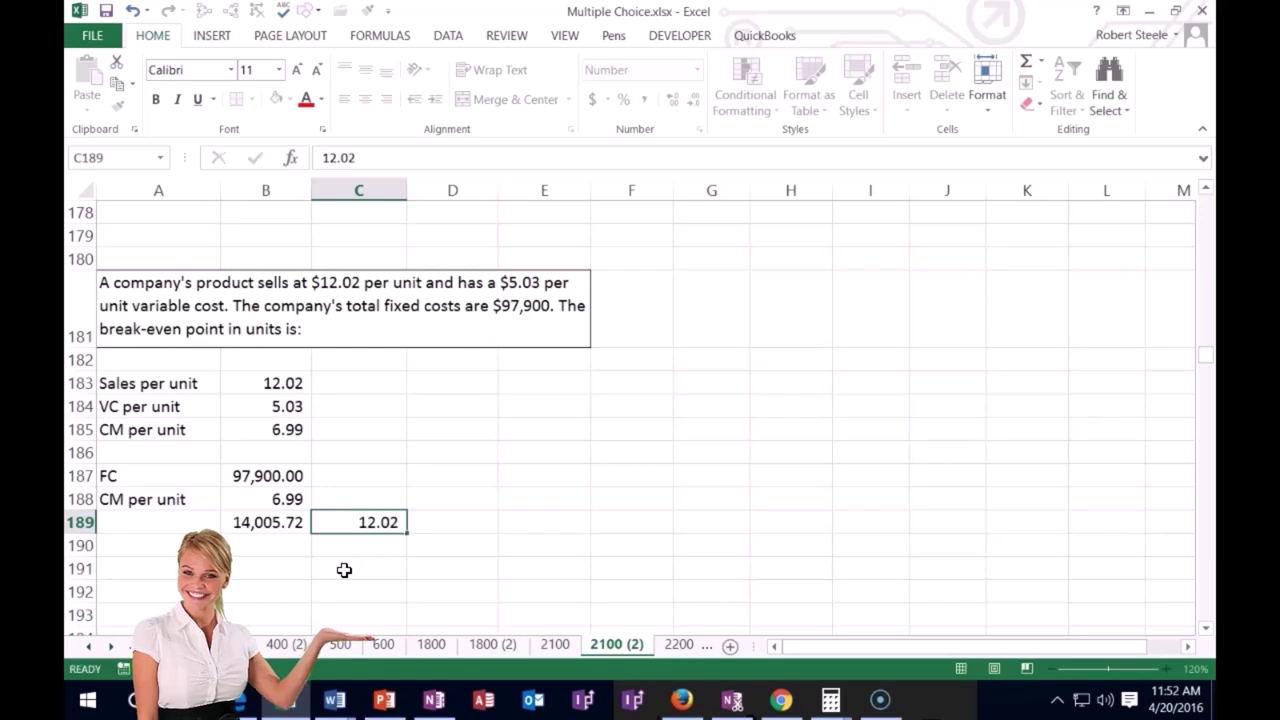
key("Return")
key("Up")
key("Right")
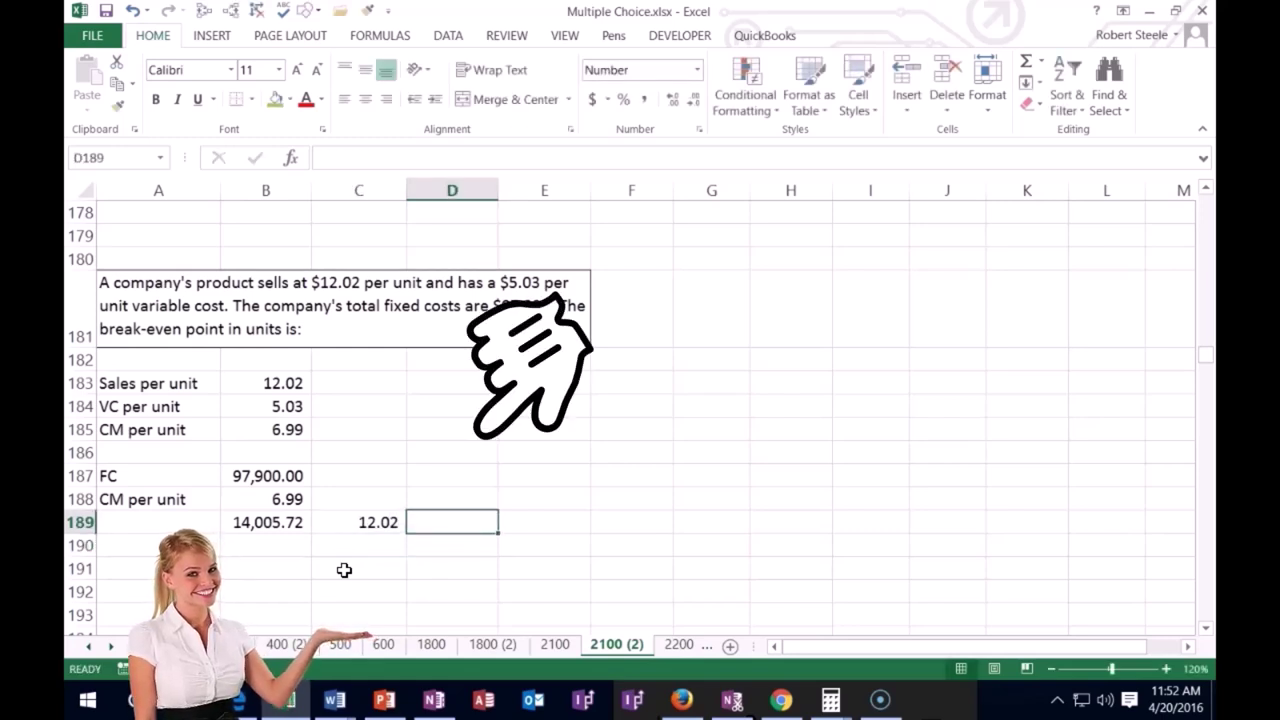
Calculate the break-even sales in dollars in D189 with the formula =B189*C189.
left_click(284, 522)
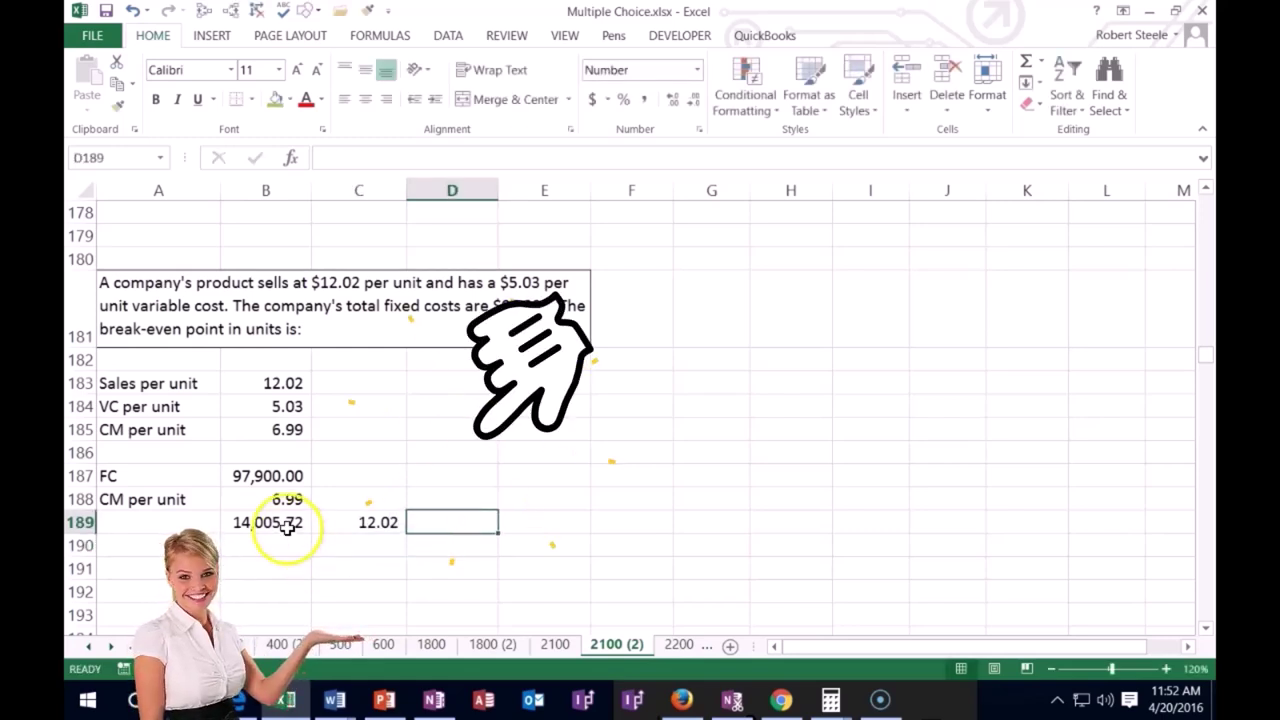
left_click(341, 522)
left_click(457, 523)
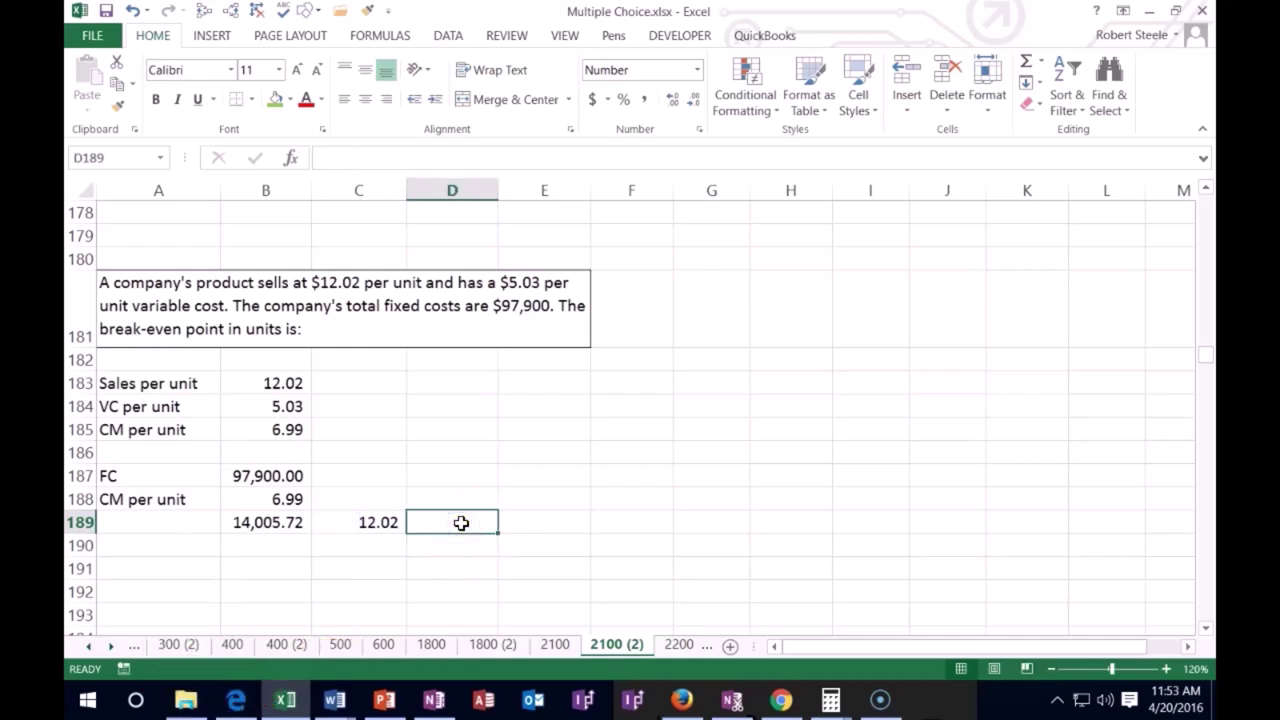
type("=B189")
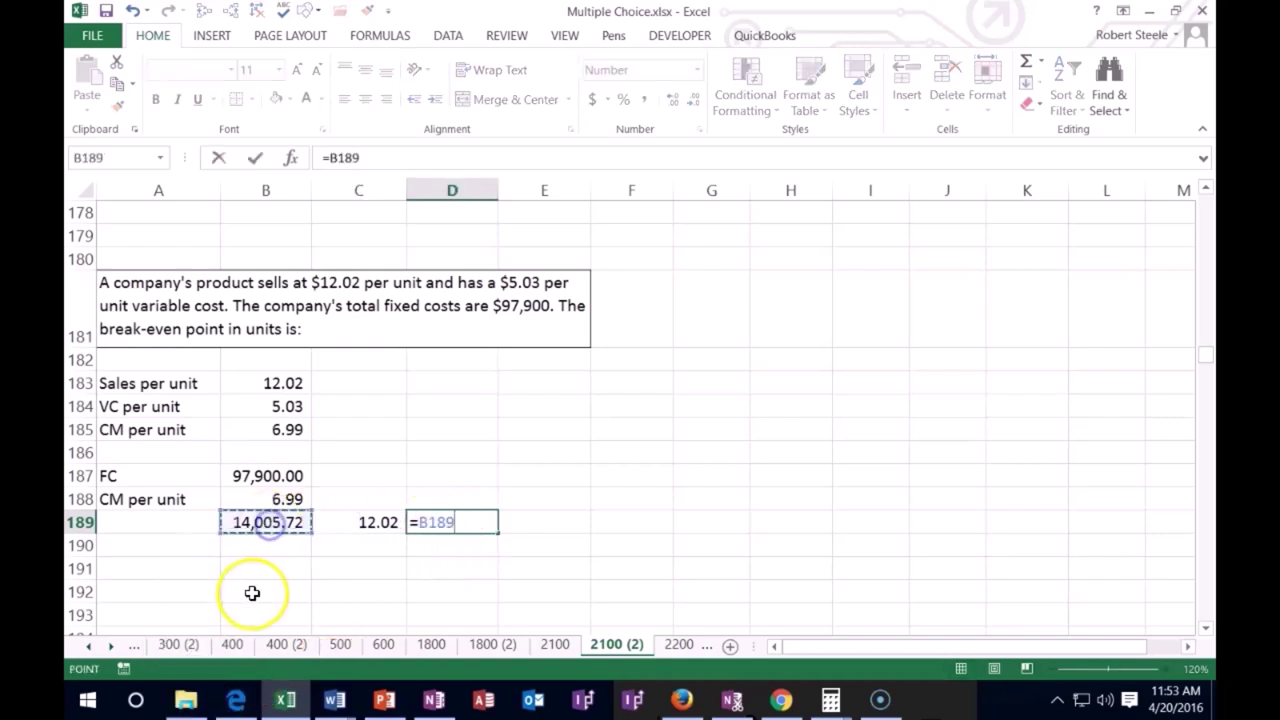
type("*")
left_click(368, 520)
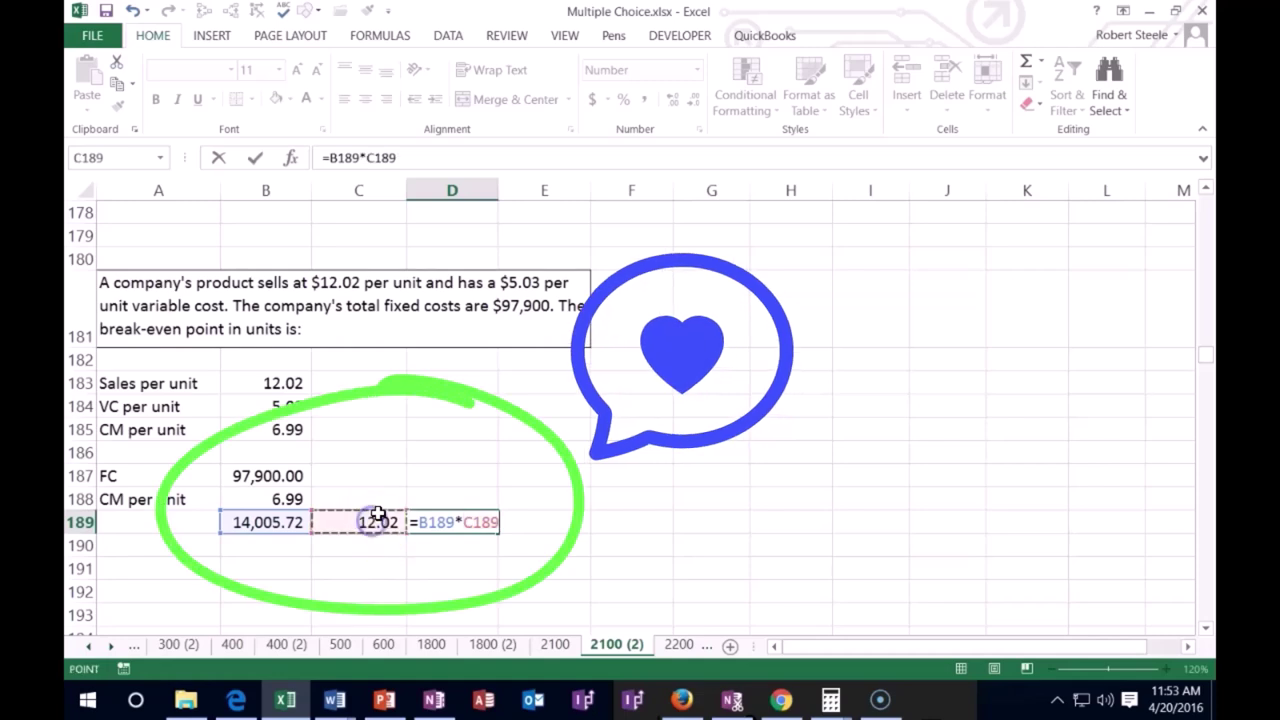
key("Return")
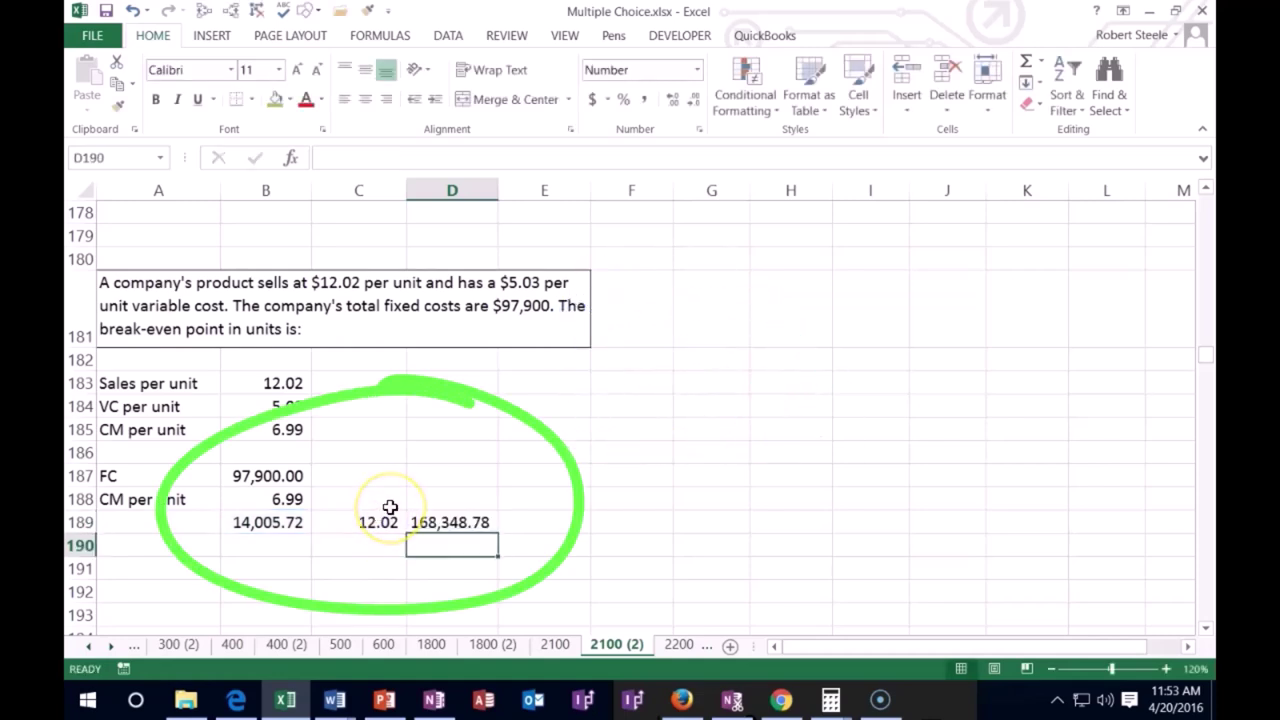
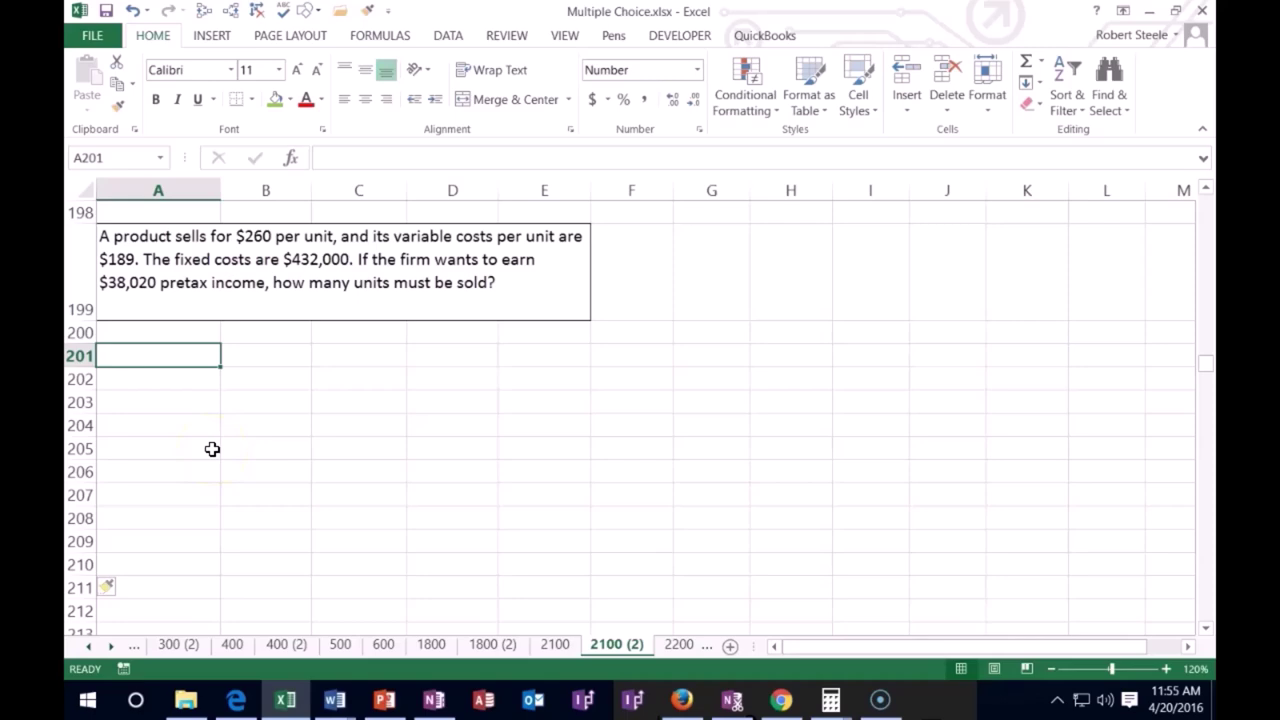
Below the pretax income question, label A201 "Sales per unit" and enter 260 in B201.
type("Sales per unit")
key("Tab")
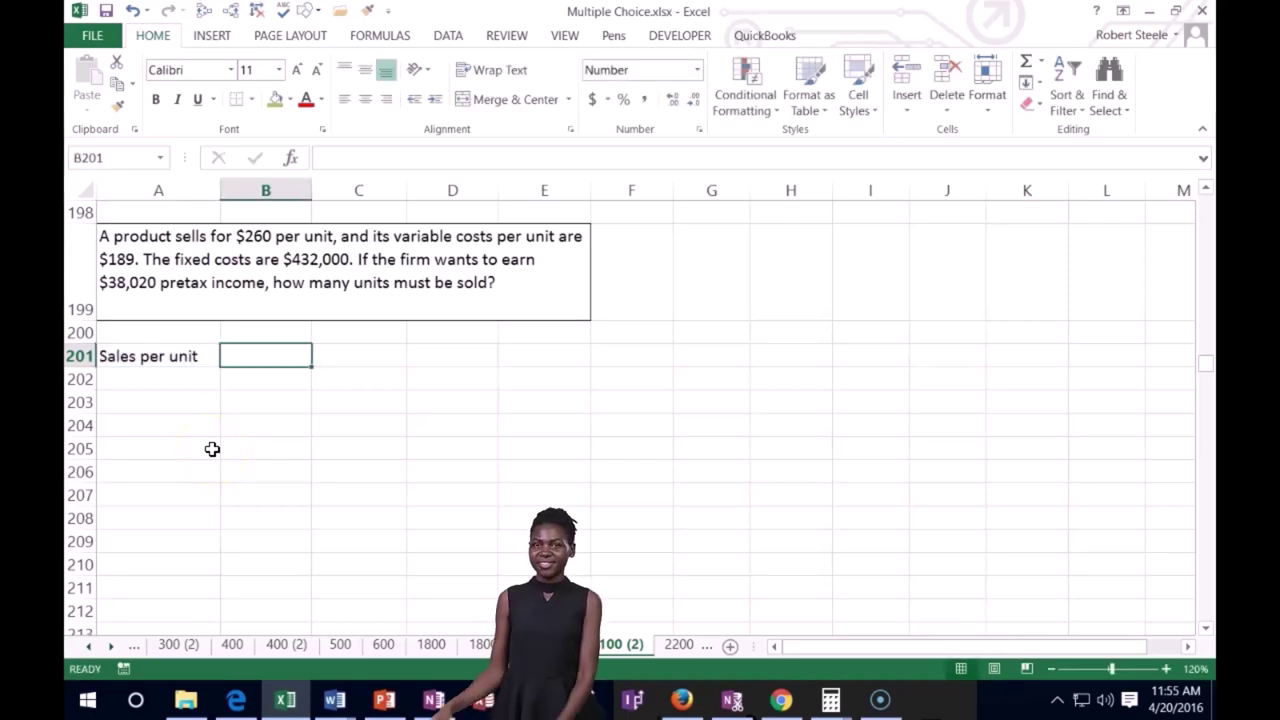
type("260")
key("Return")
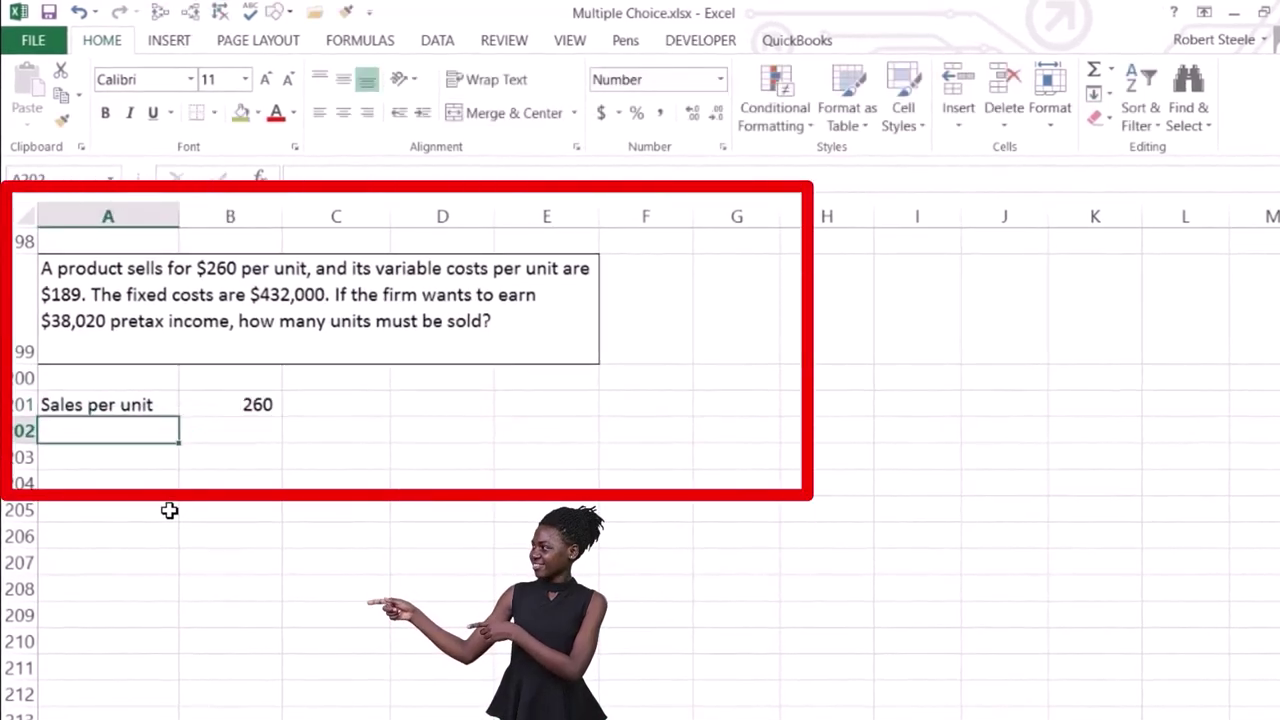
Label A202 "VC per unit" and enter 189 in B202.
type("VC per unit")
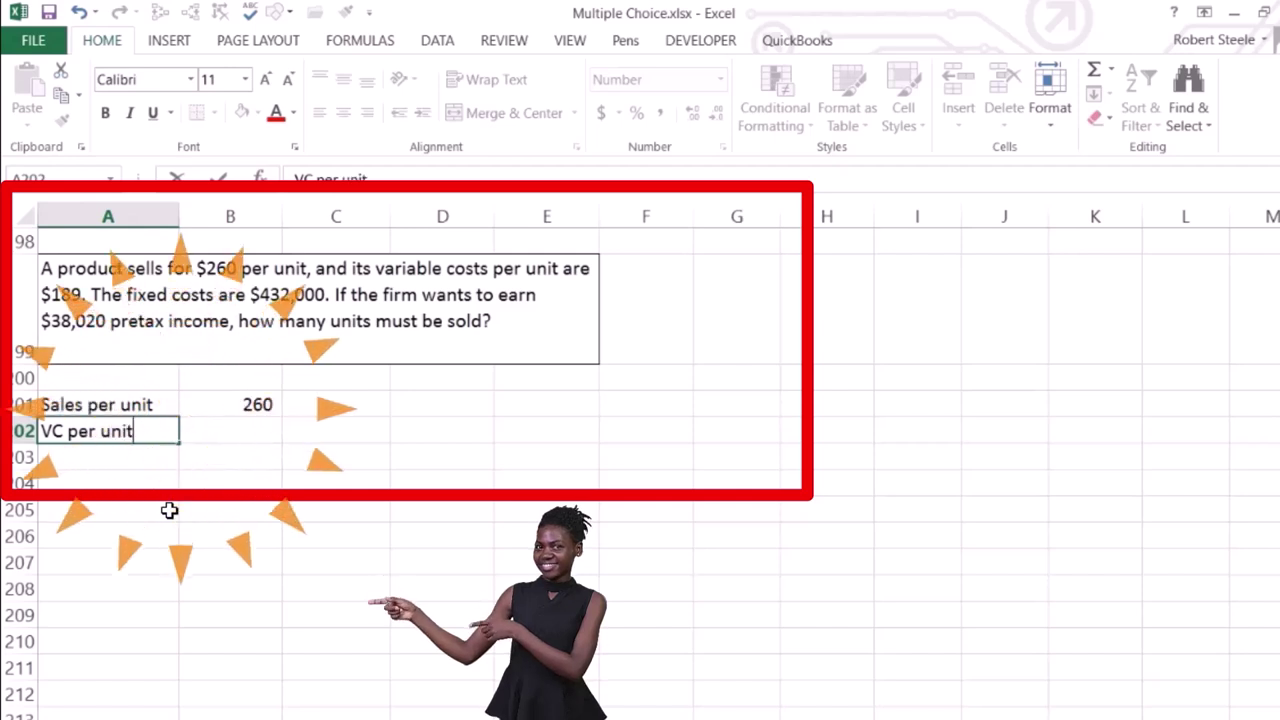
key("Tab")
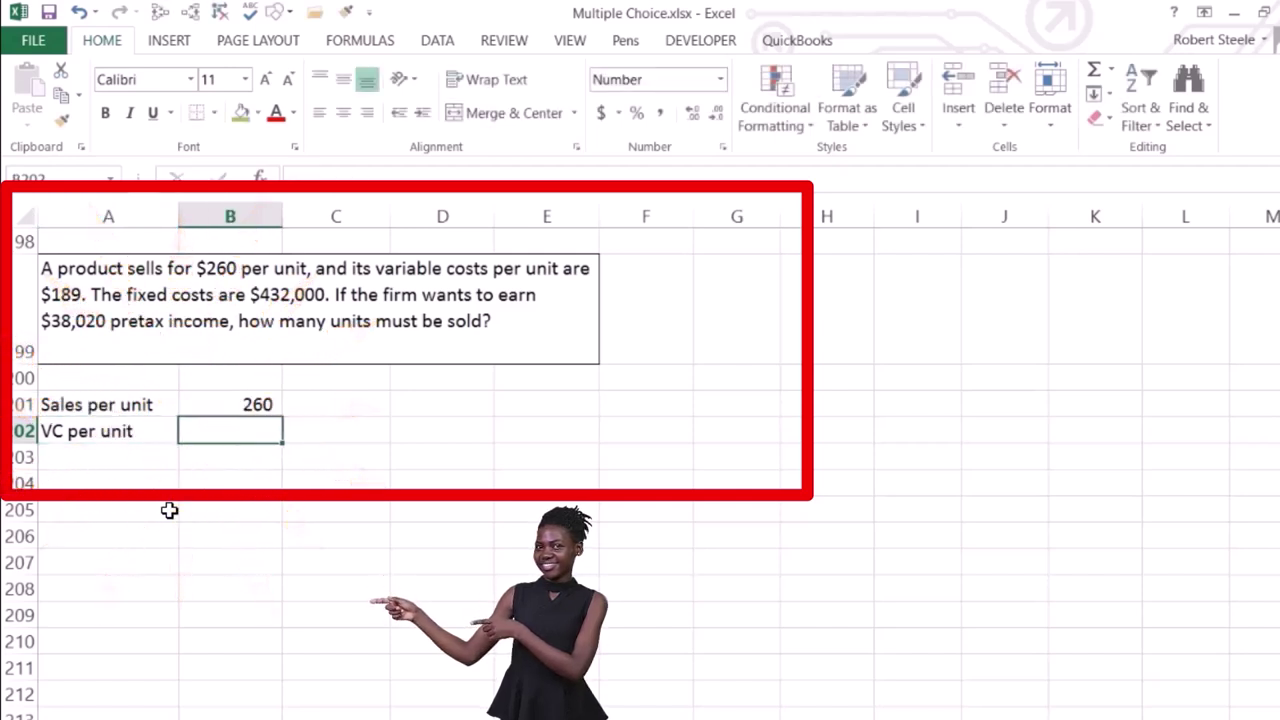
type("189")
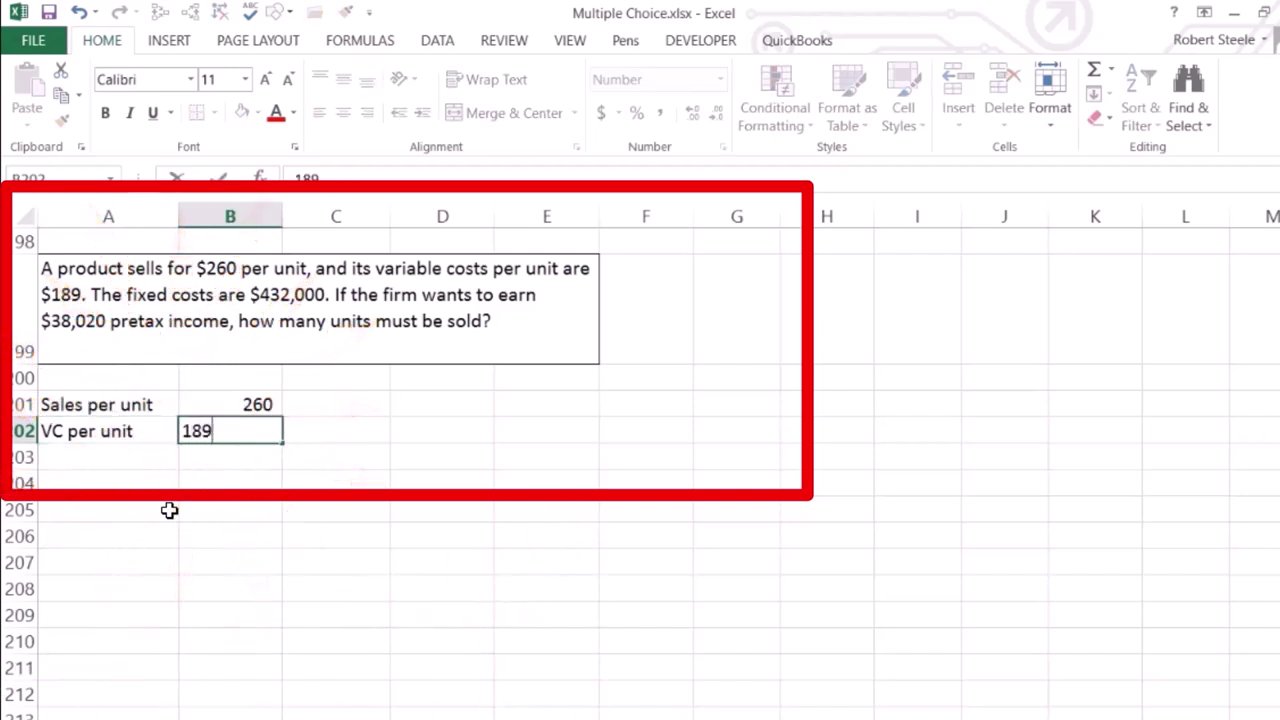
key("Return")
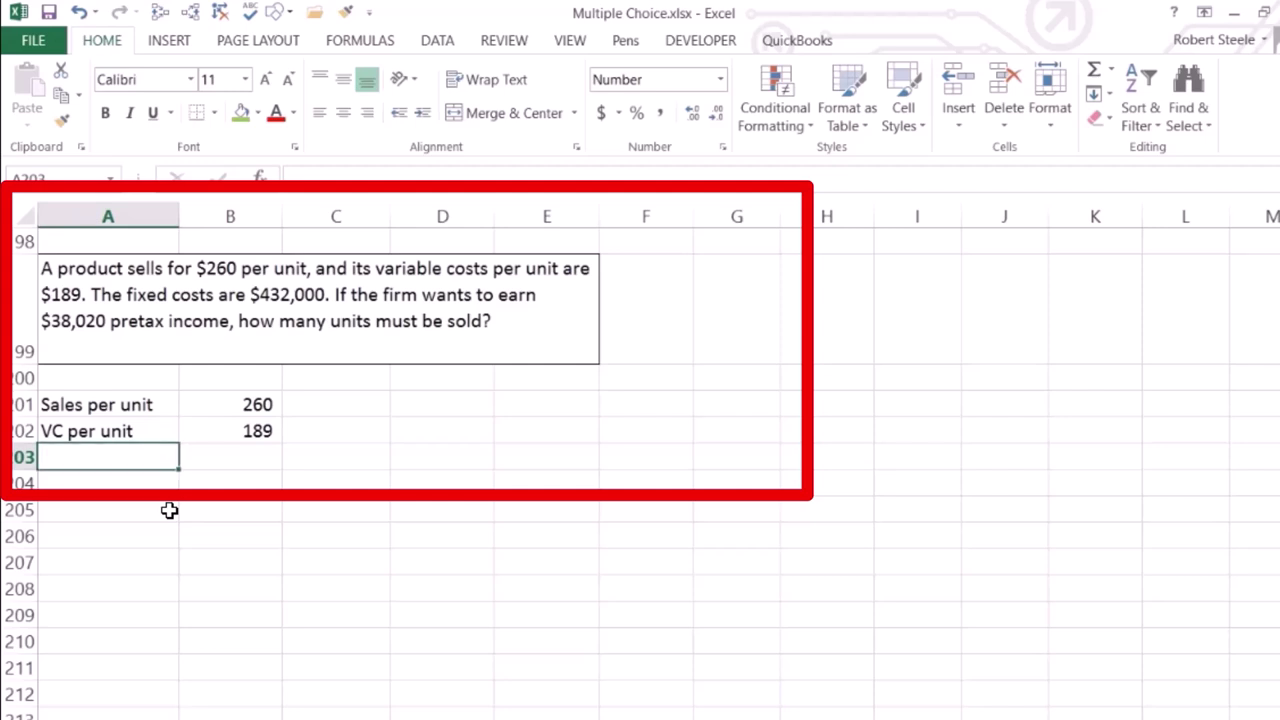
Label A203 "CM per unit" and calculate the contribution margin per unit in B203 with the formula =B201-B202.
type("CM per unit")
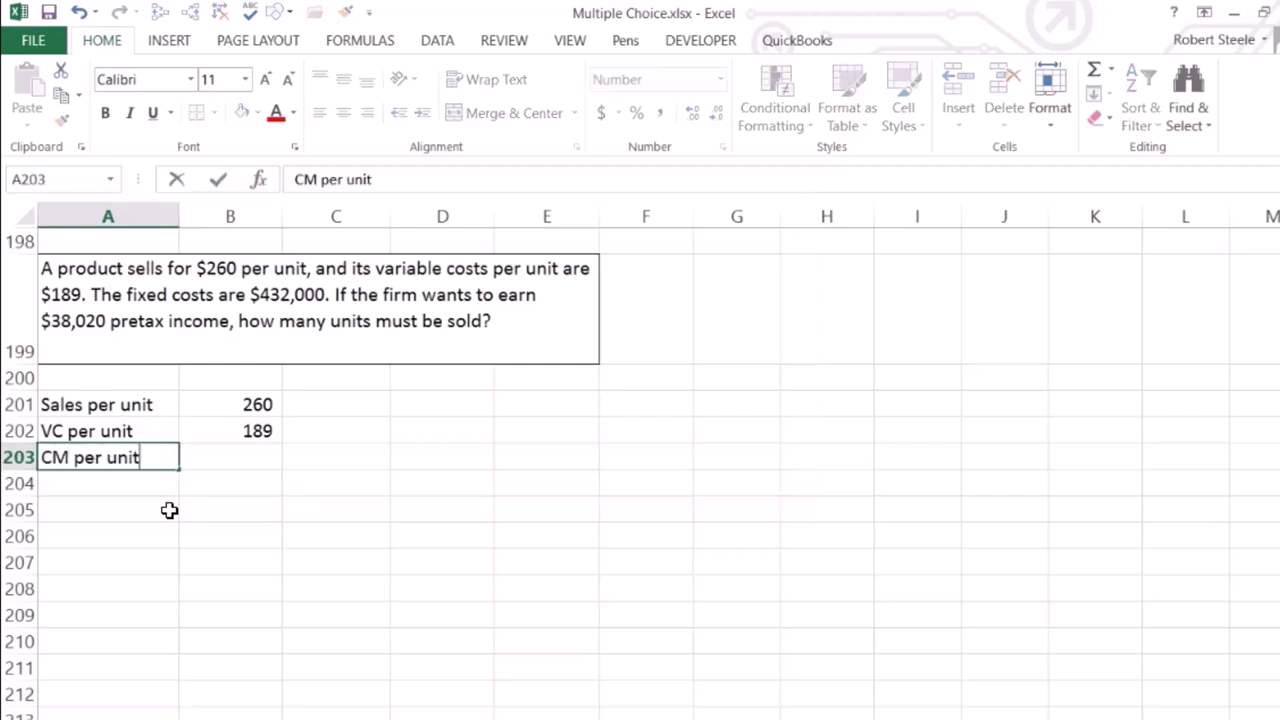
key("Tab")
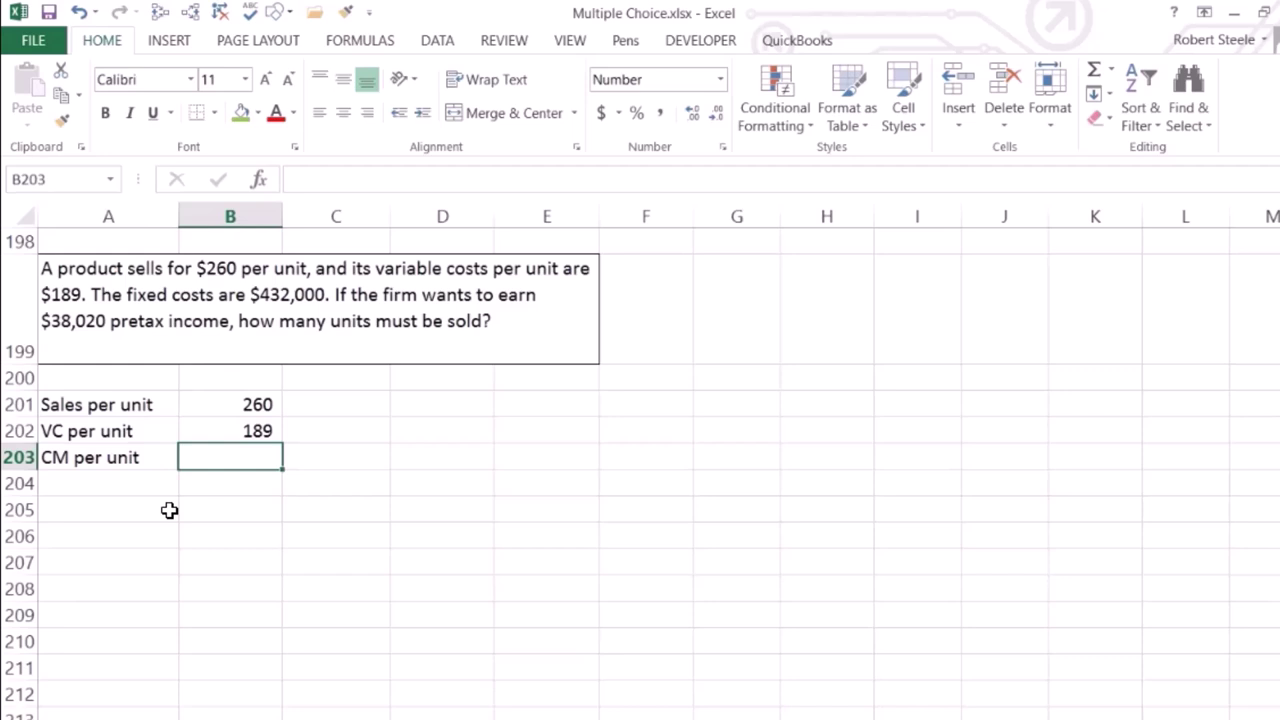
type("=")
left_click(233, 391)
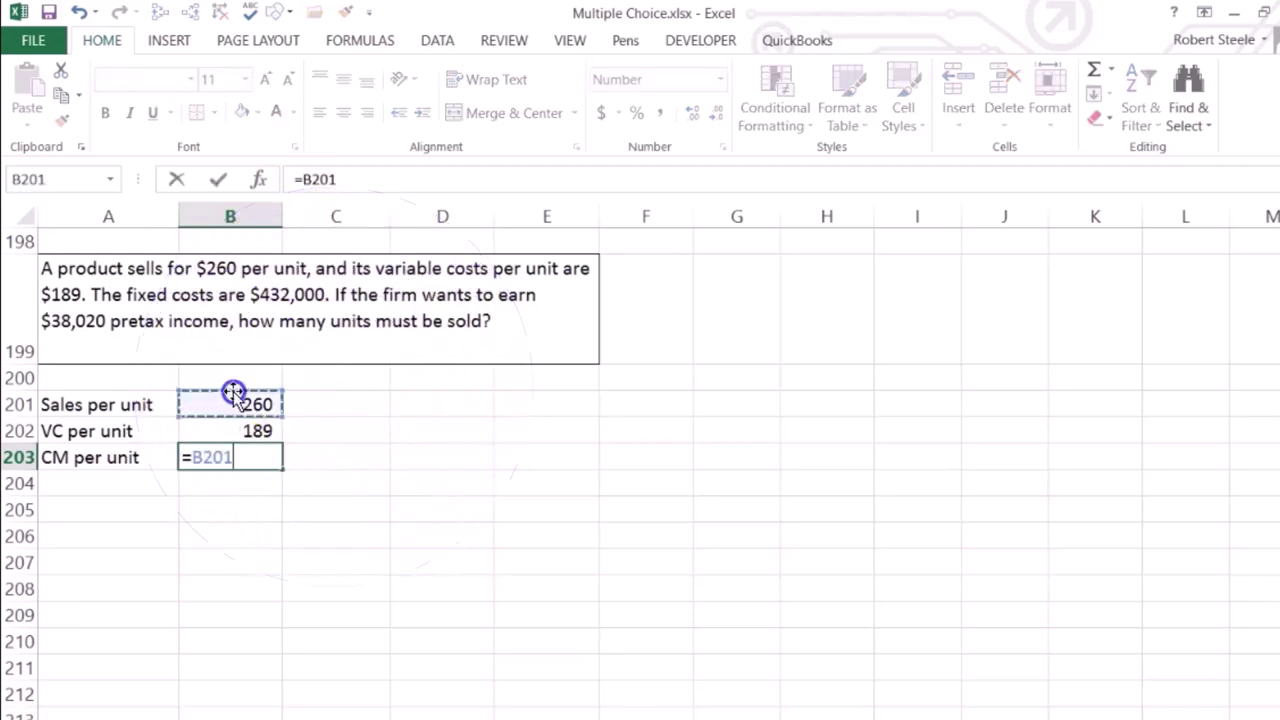
type("-")
left_click(252, 424)
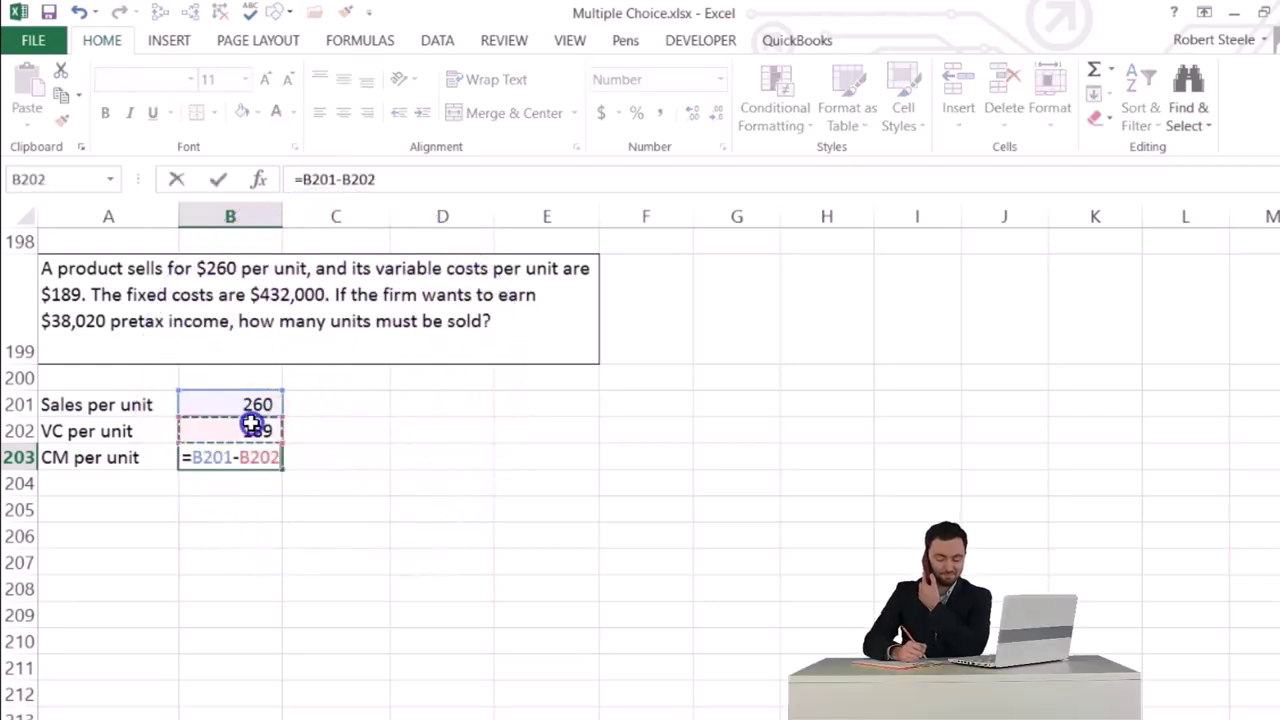
key("Return")
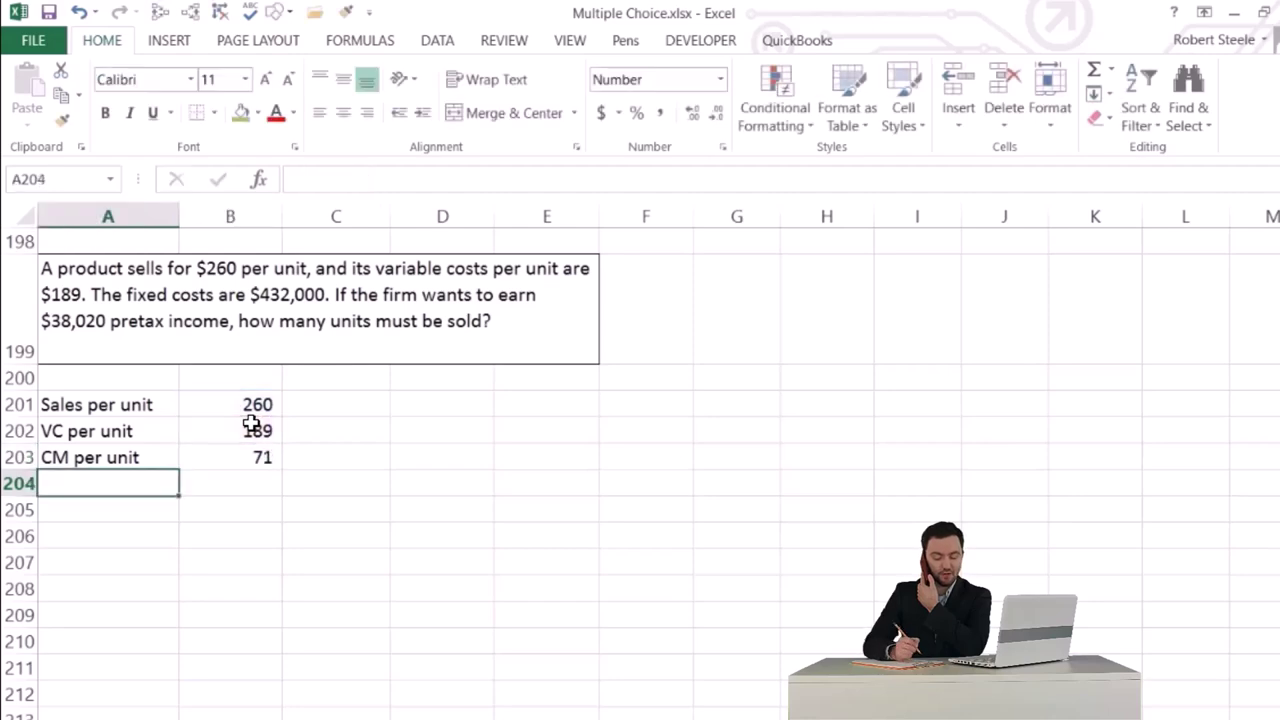
Add a bottom border to B202 beneath the variable cost per unit.
key("Return")
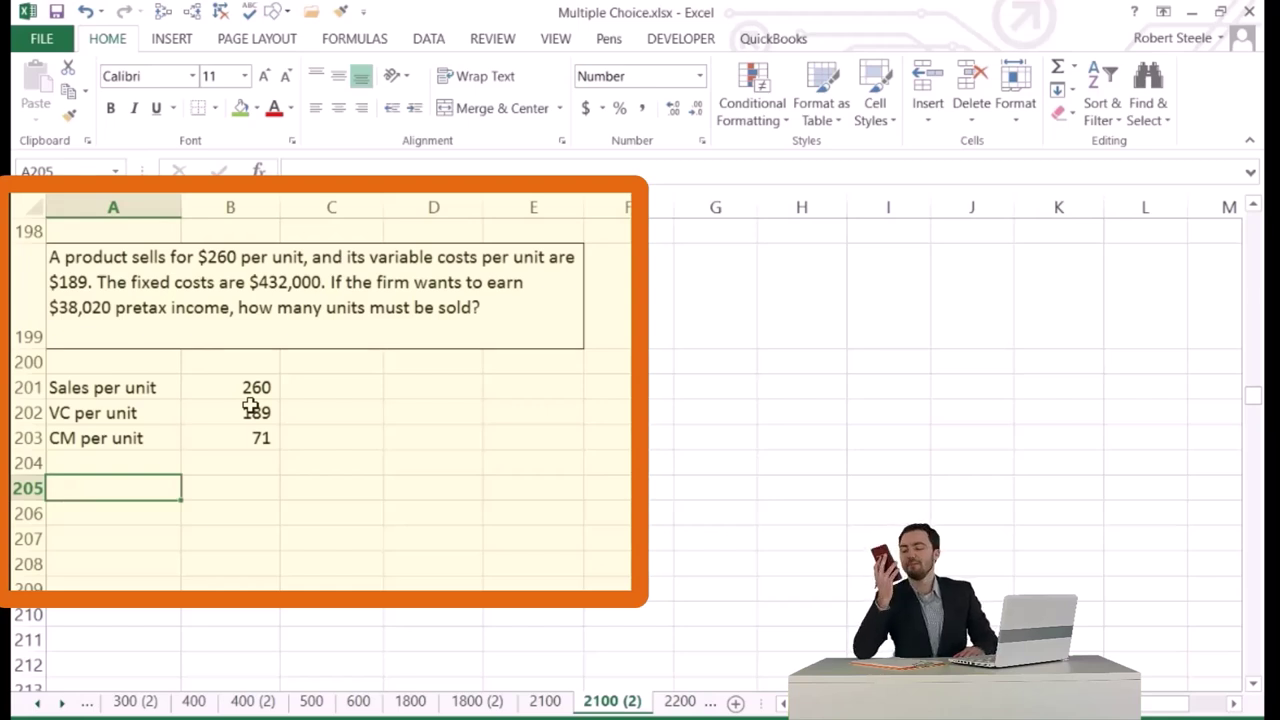
left_click(235, 433)
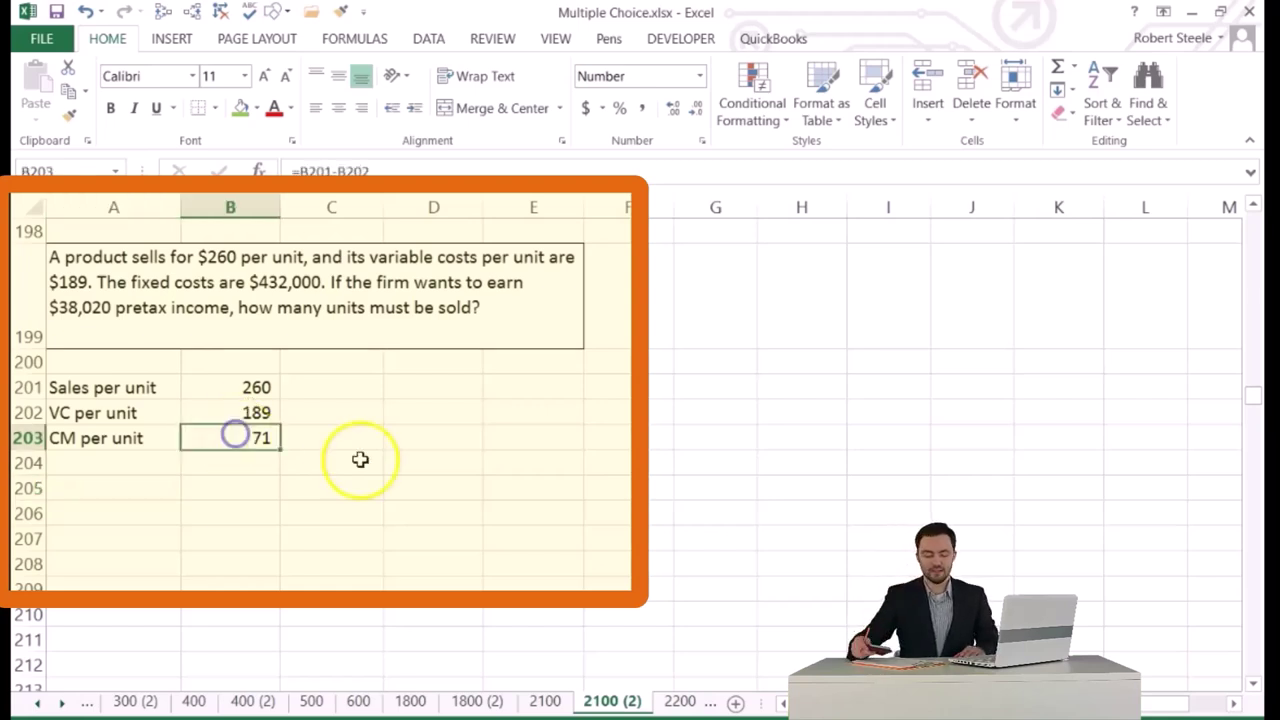
left_click(273, 412)
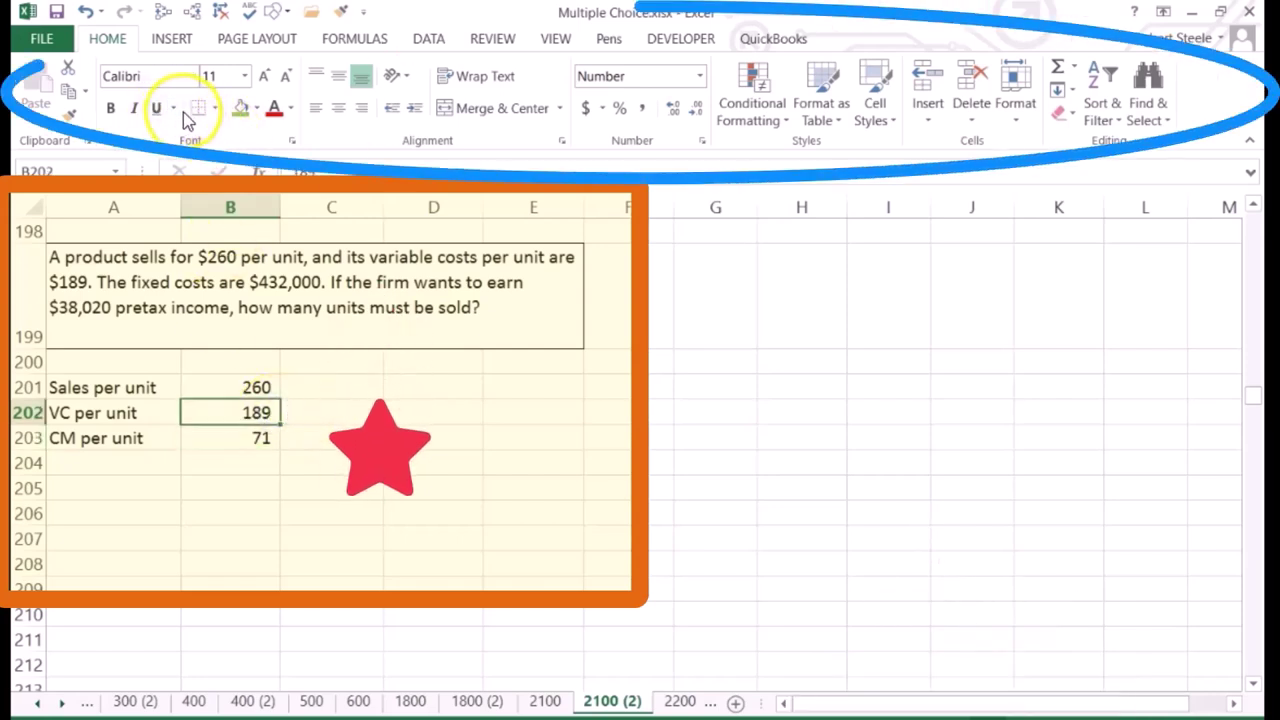
left_click(266, 437)
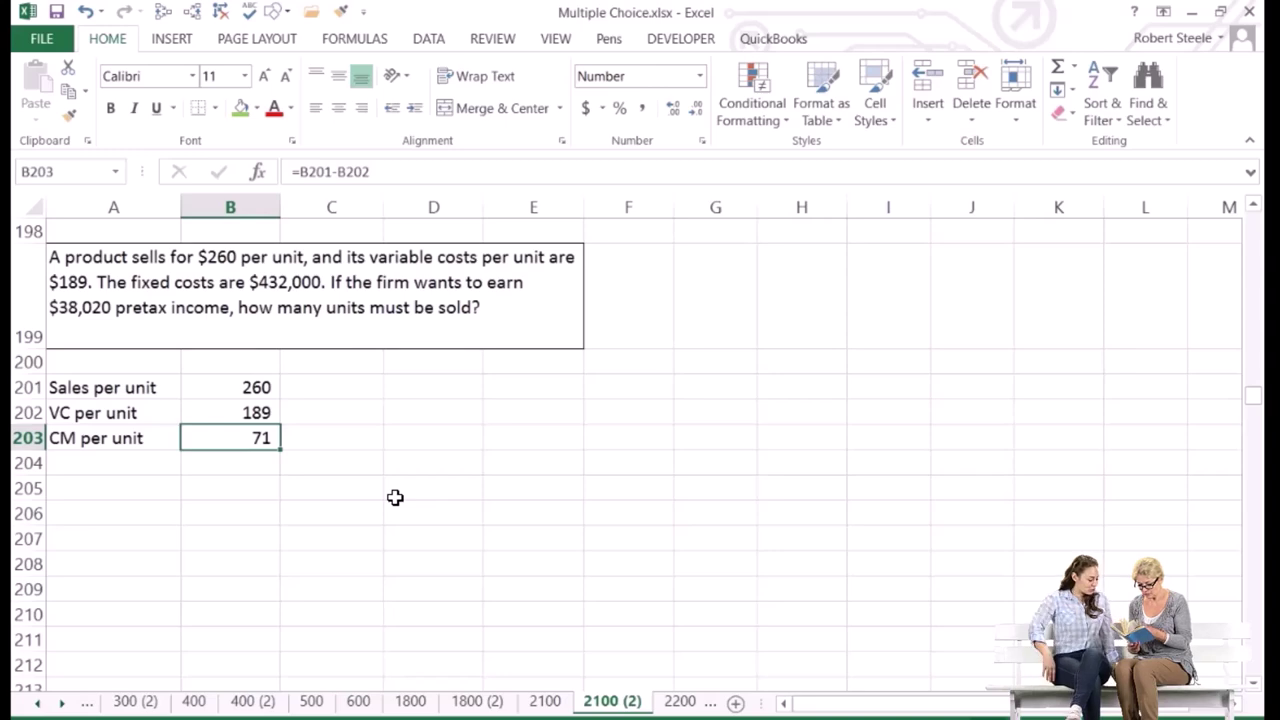
Label A205 "Fc" and enter the fixed costs of 432,000 in B205.
left_click(144, 487)
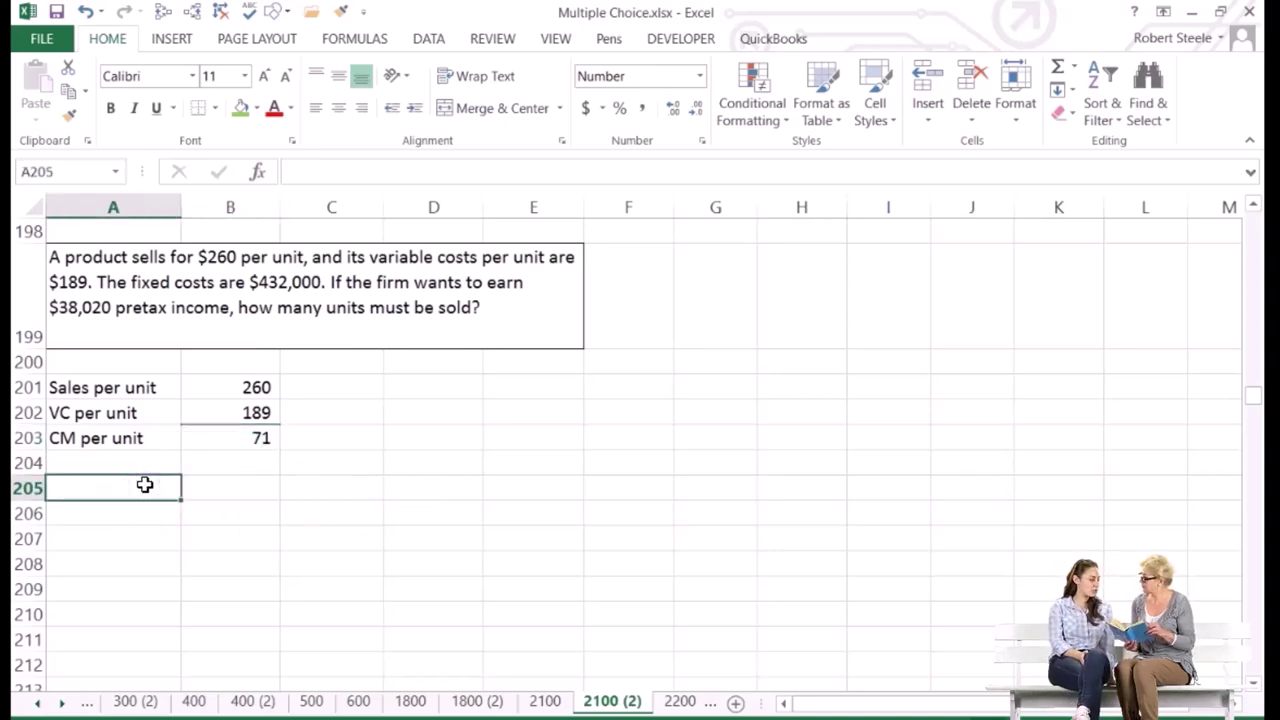
type("F")
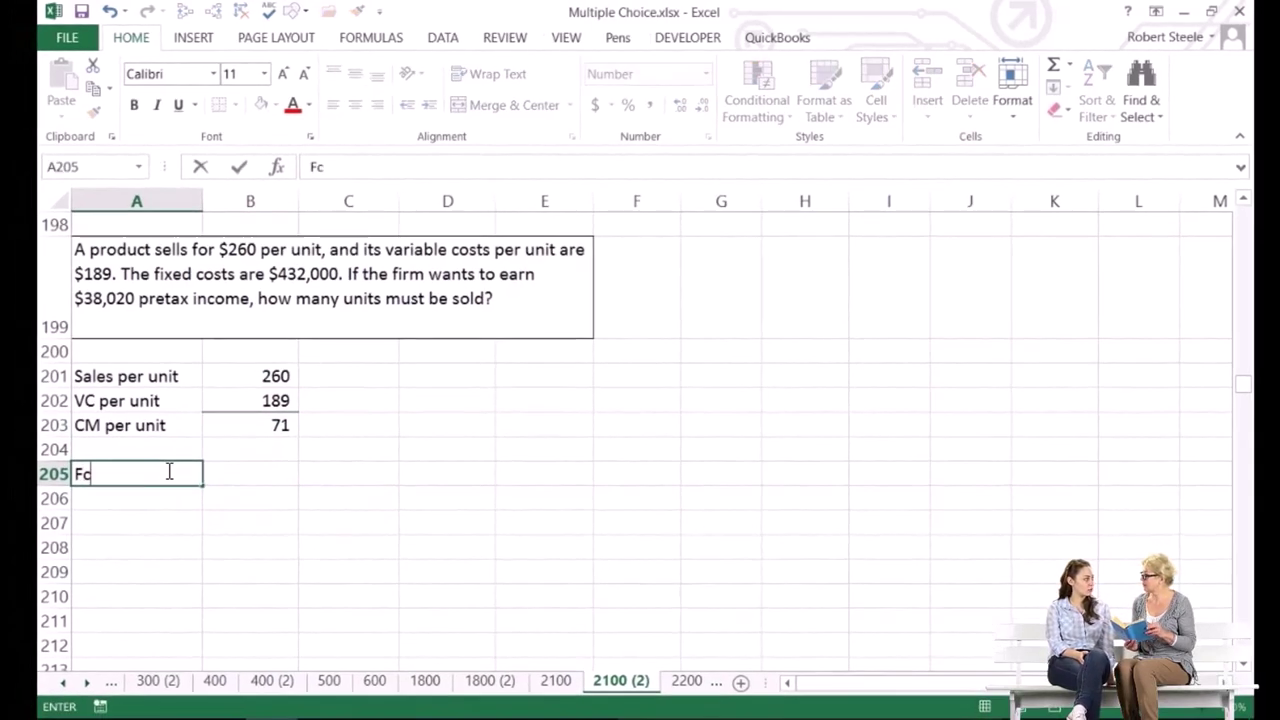
type("c")
key("Tab")
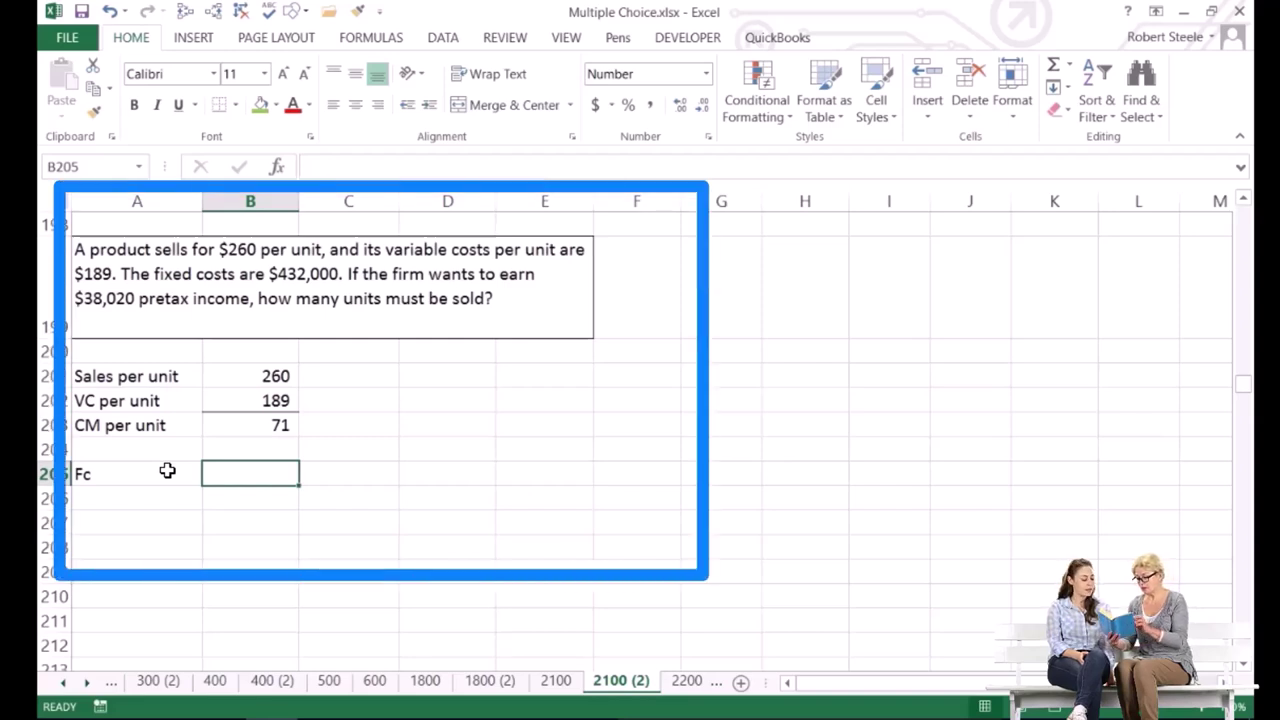
type("432,000")
key("Return")
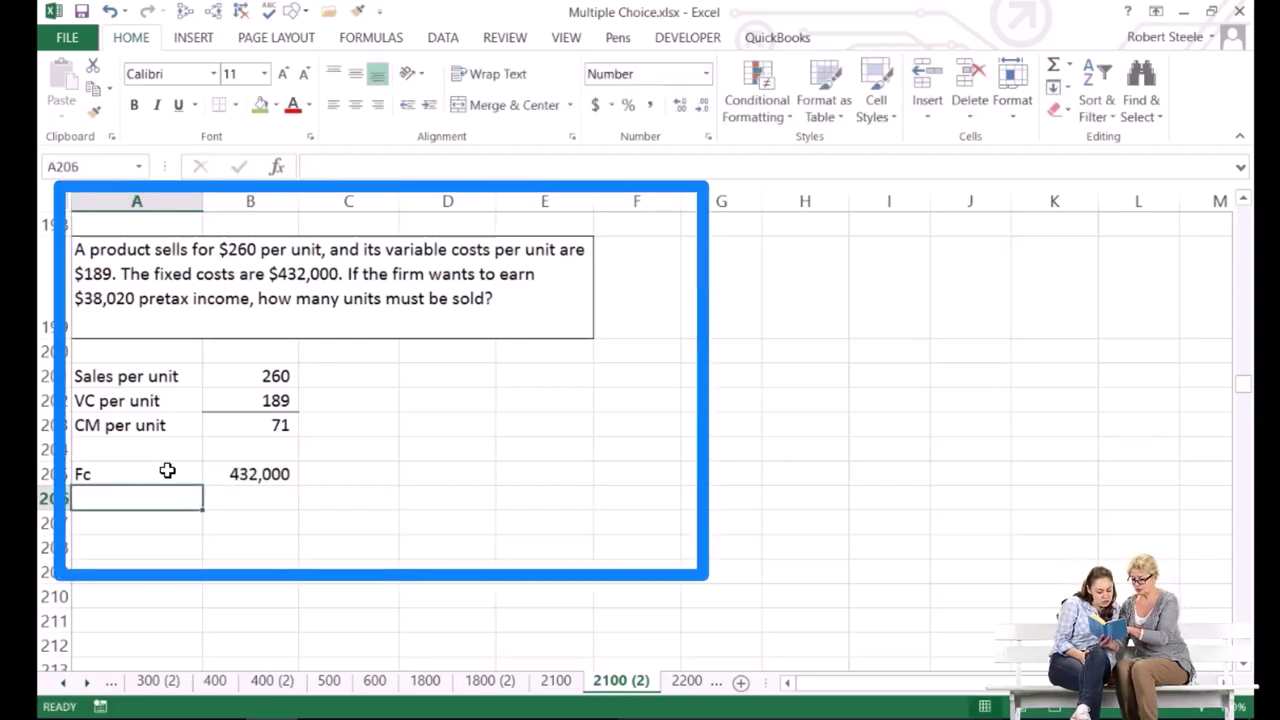
Label A206 "Income" and enter the target pretax income, 38020, in B206.
type("Income")
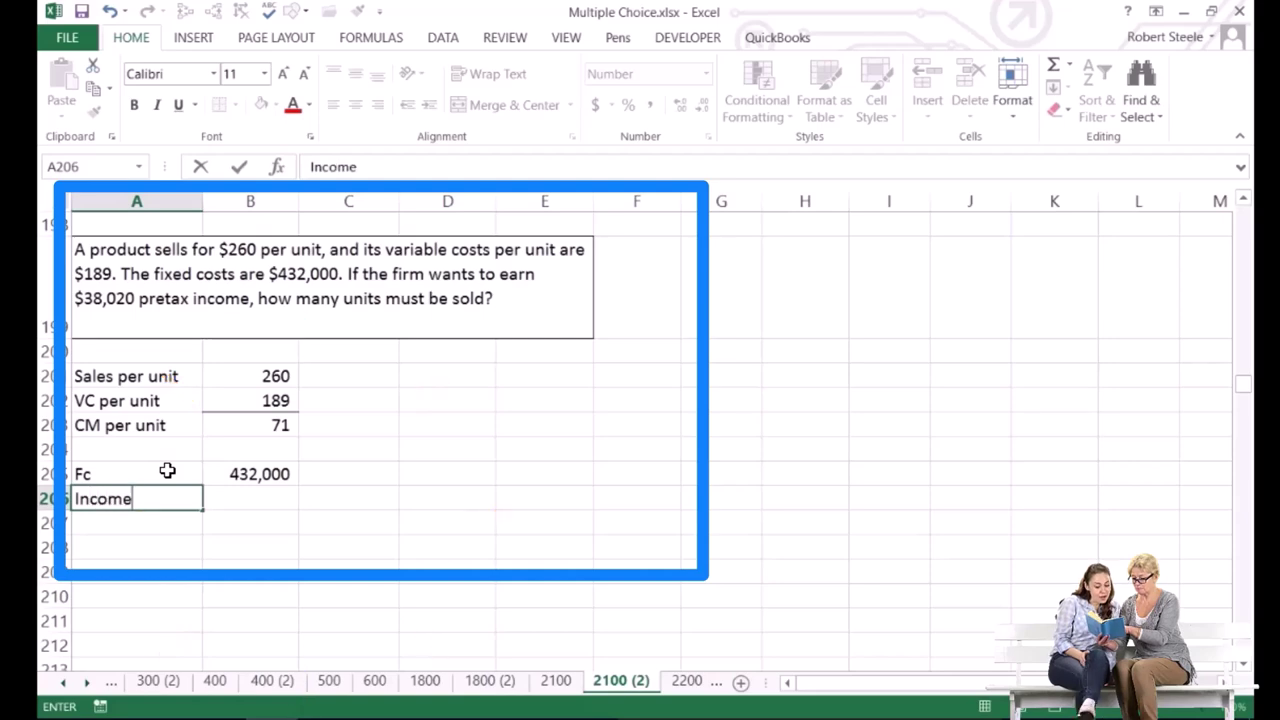
key("Tab")
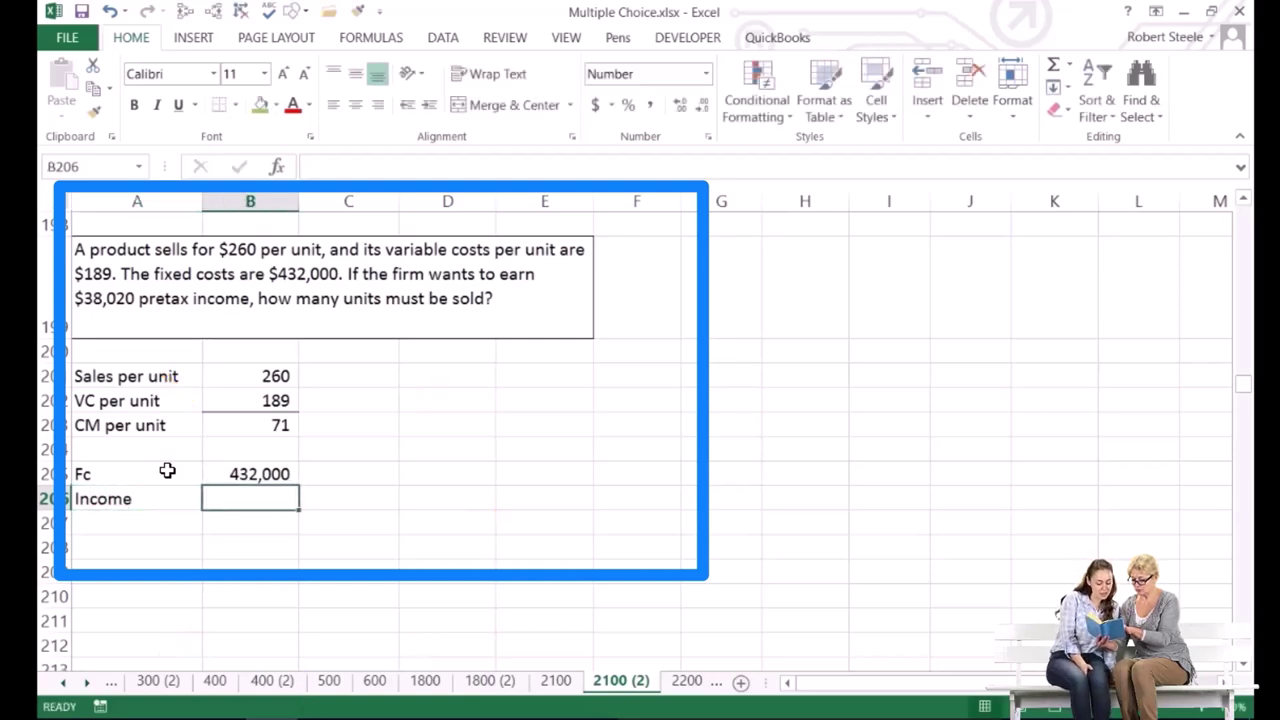
type("38020")
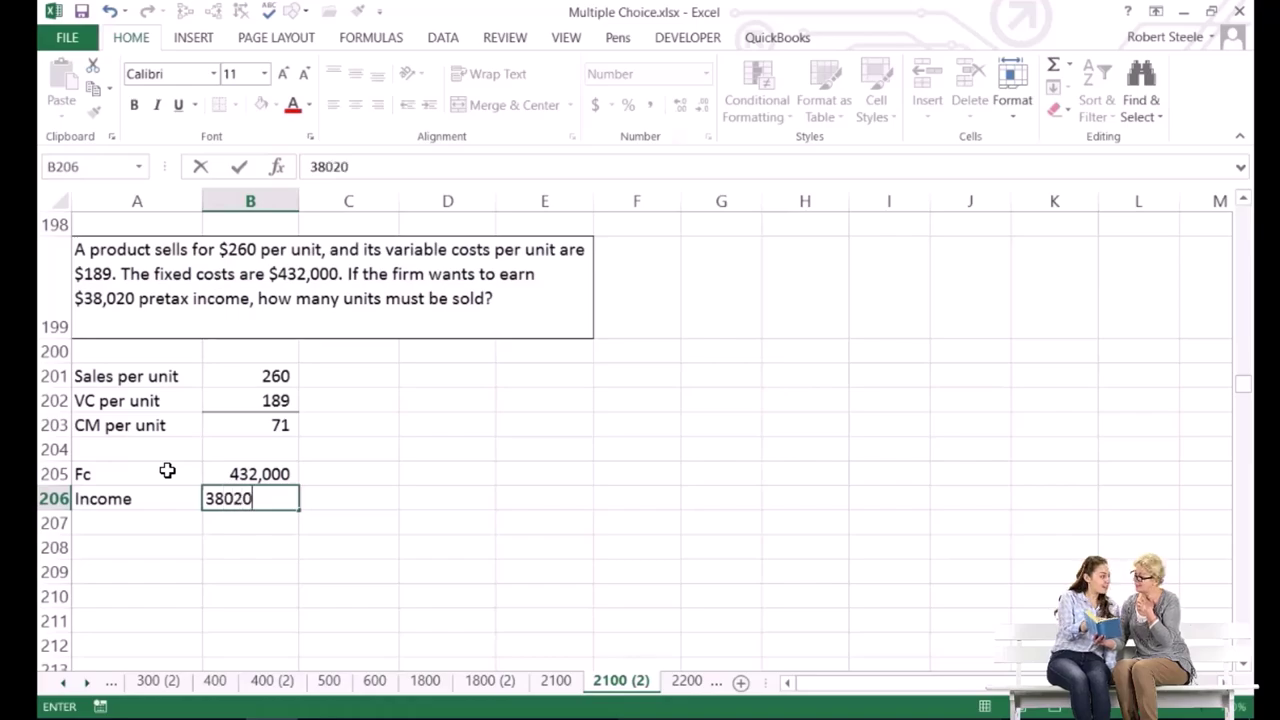
key("Return")
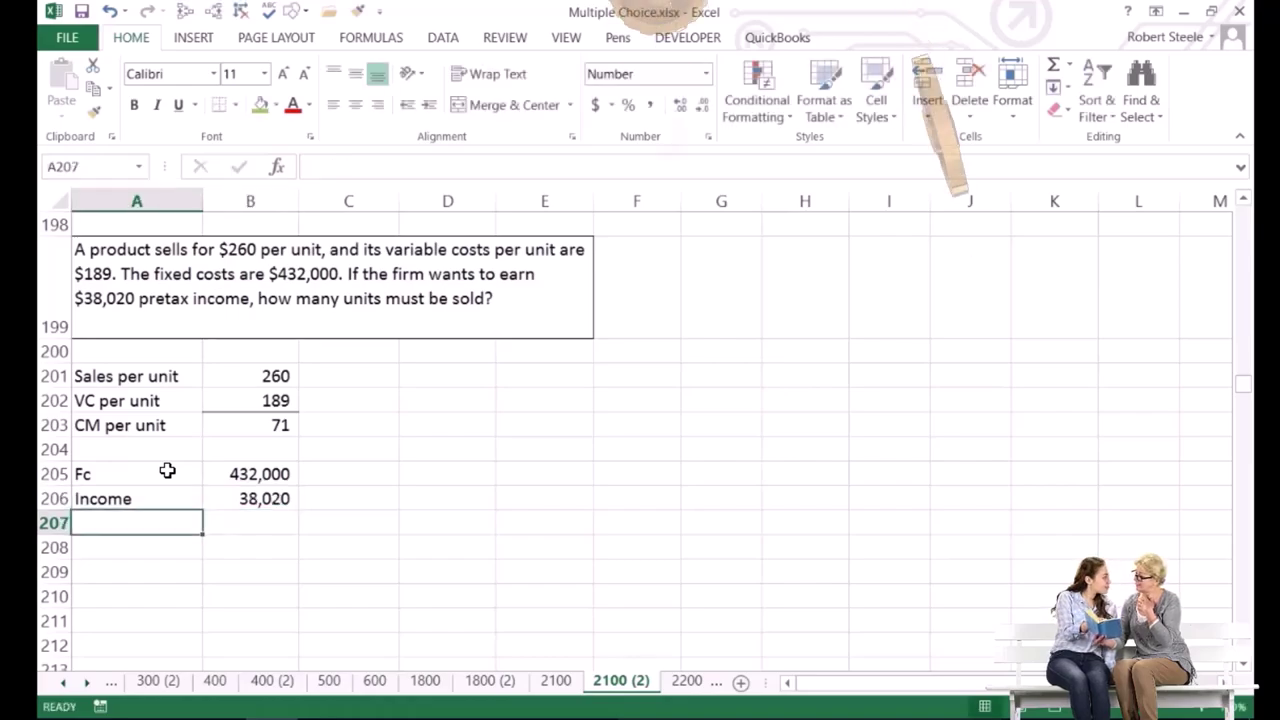
Add fixed costs and target income in B207 with the formula =B205+B206, and put a bottom border on B206.
key("Right")
key("Left")
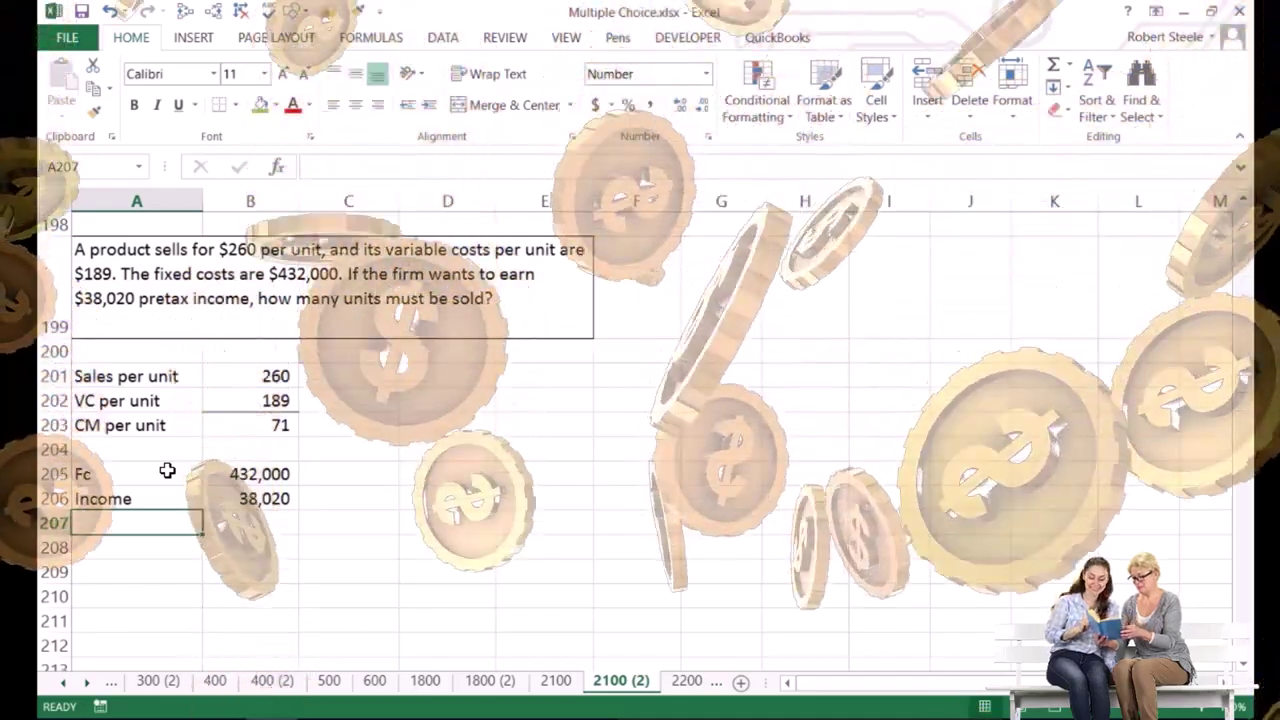
key("Right")
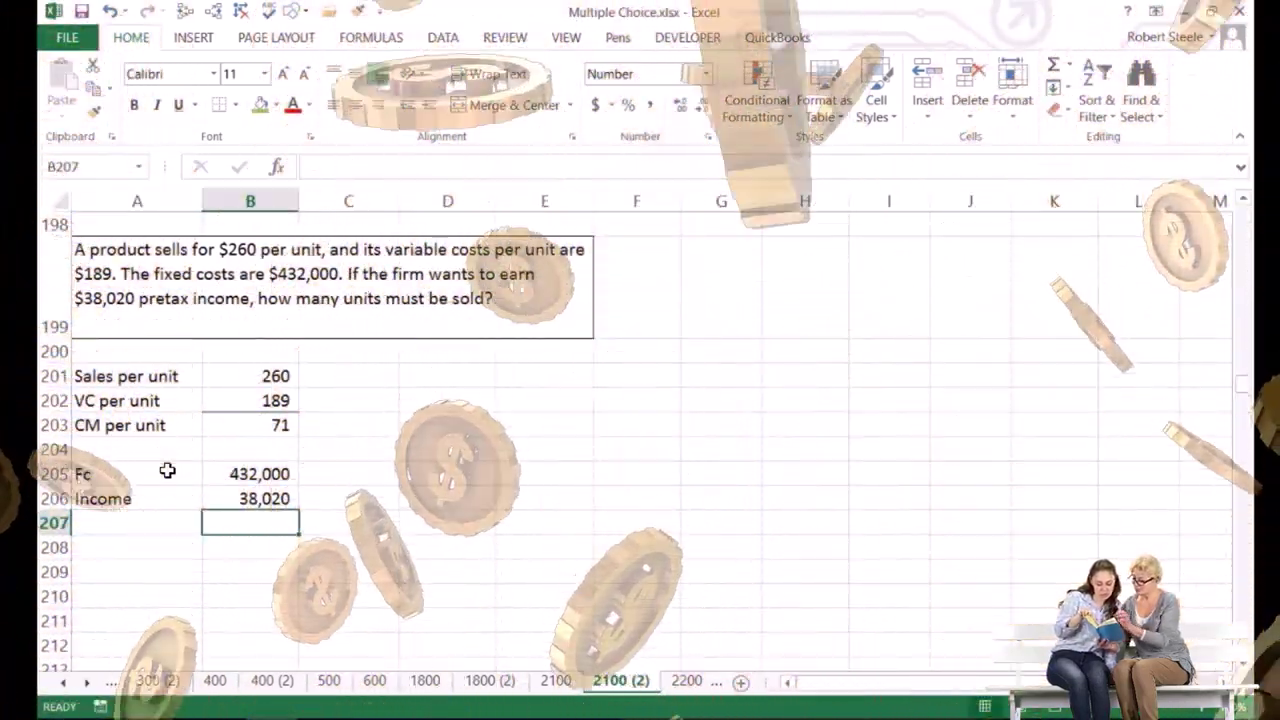
type("=")
key("Up")
key("Up")
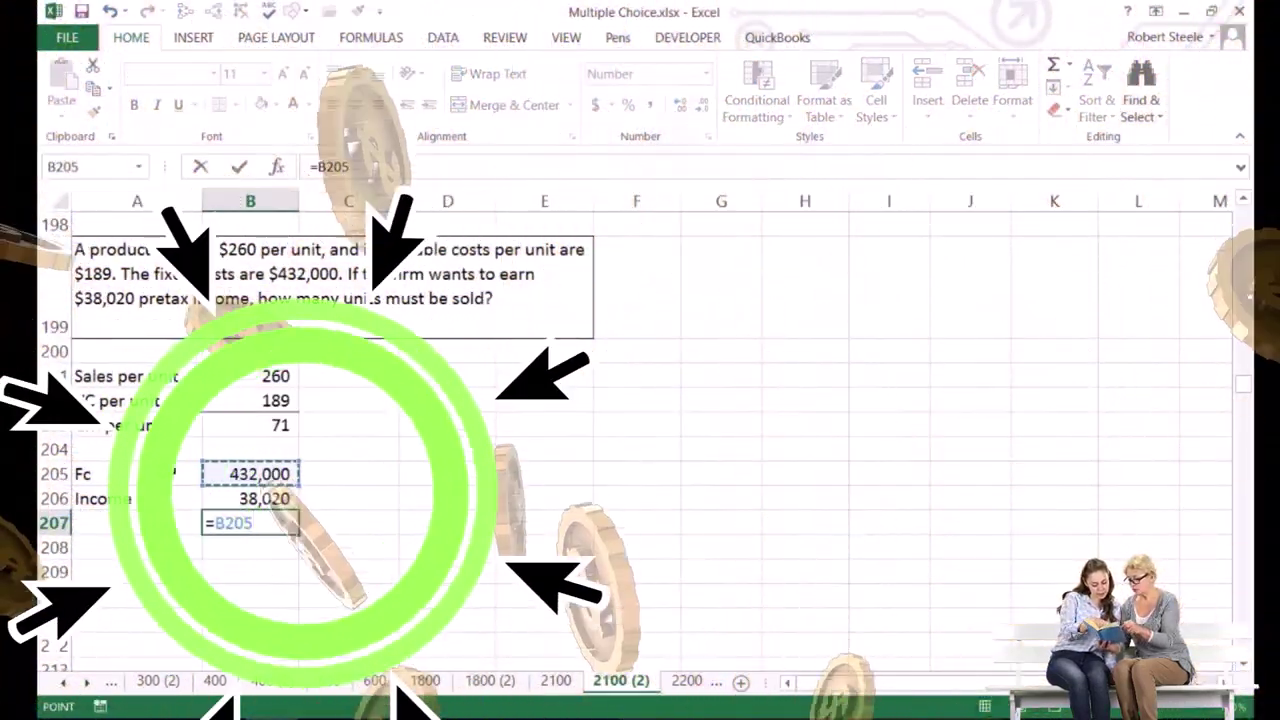
type("+")
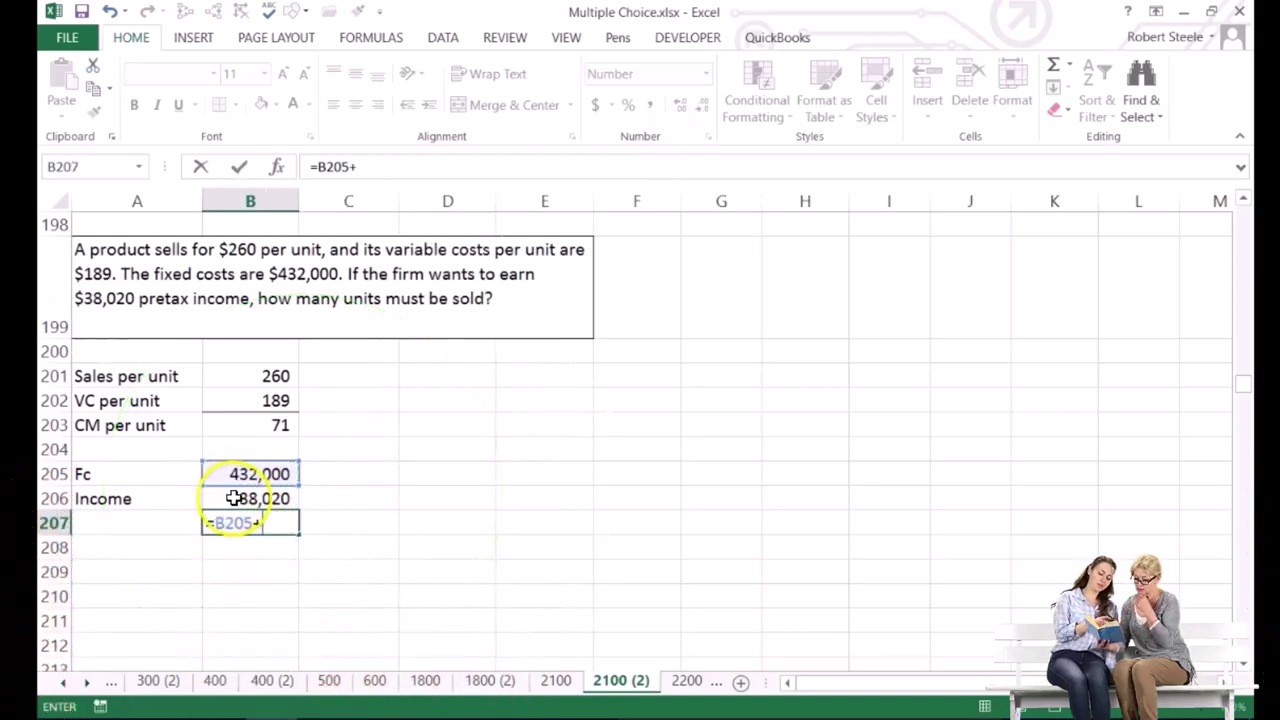
key("Return")
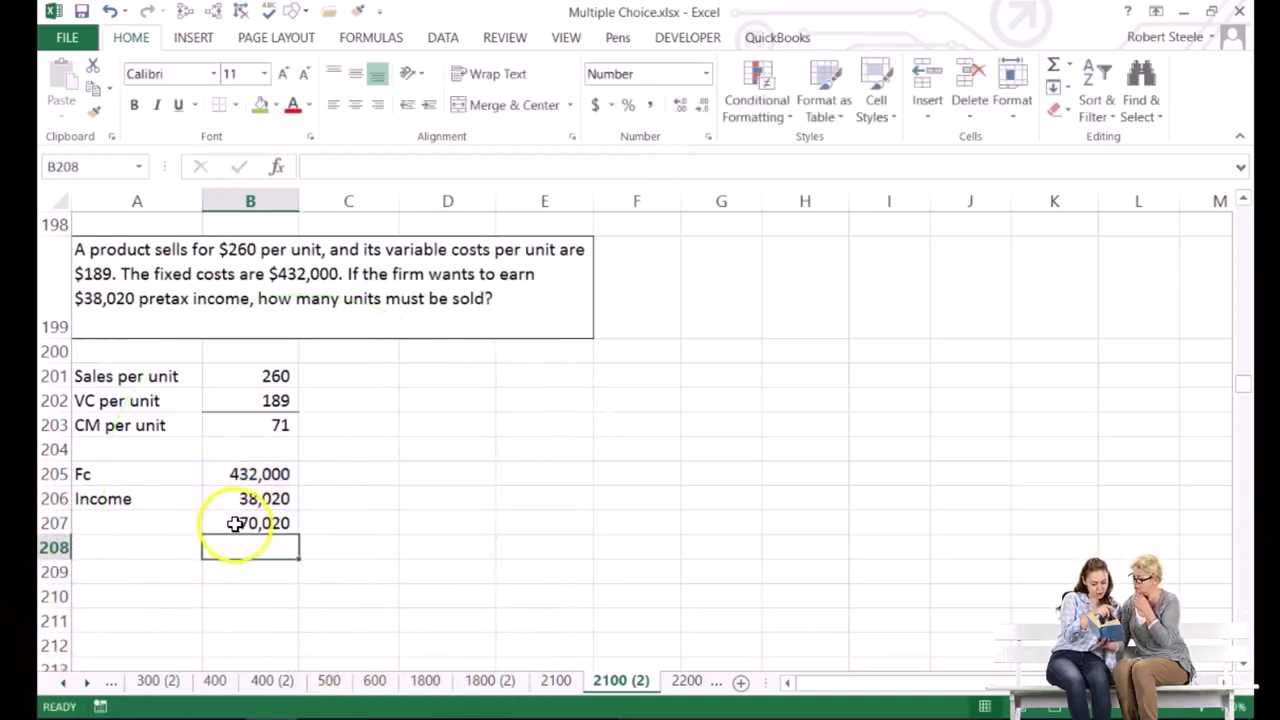
left_click(243, 501)
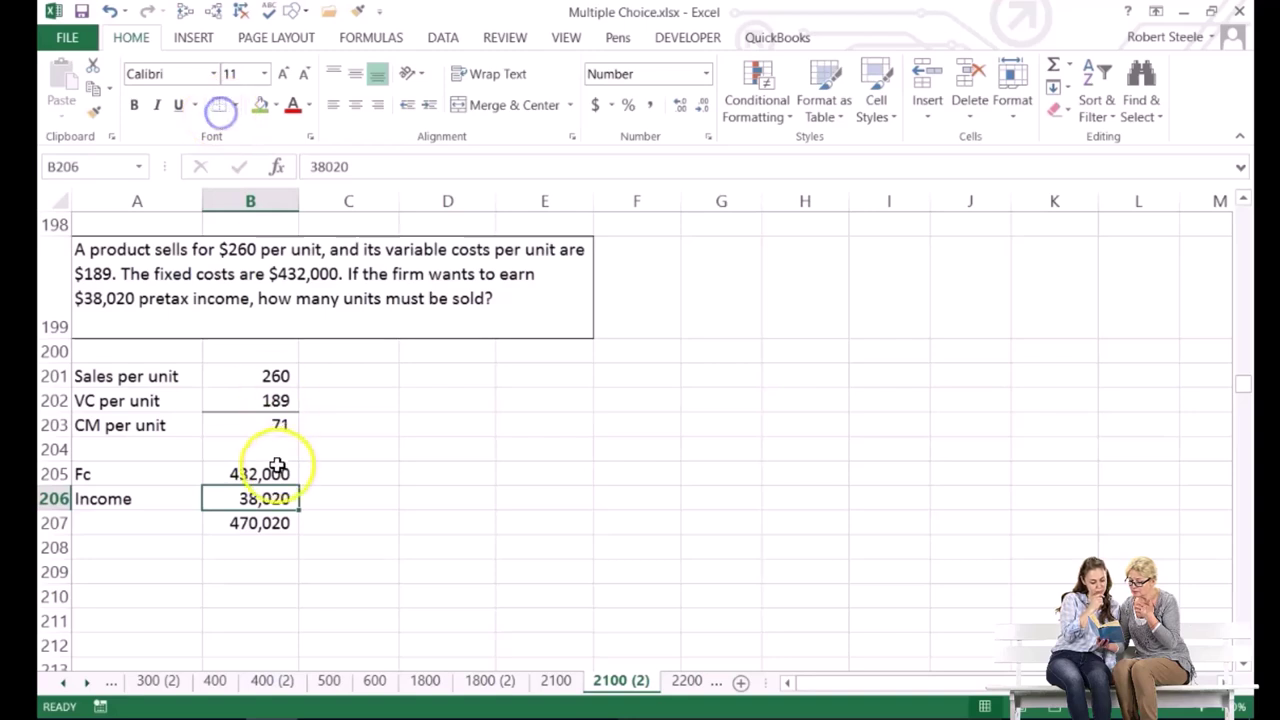
left_click(262, 541)
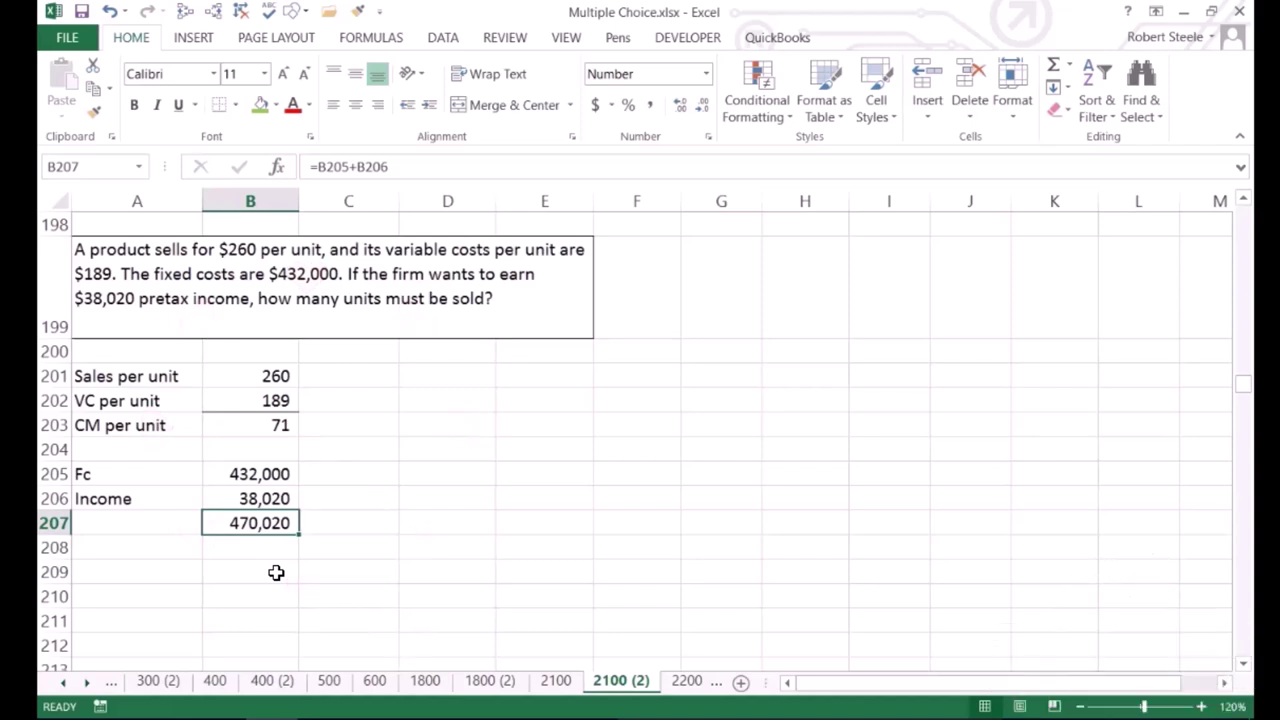
Fill A208 with a cell reference to the "CM per unit" label in A203.
key("Down")
key("Left")
type("+")
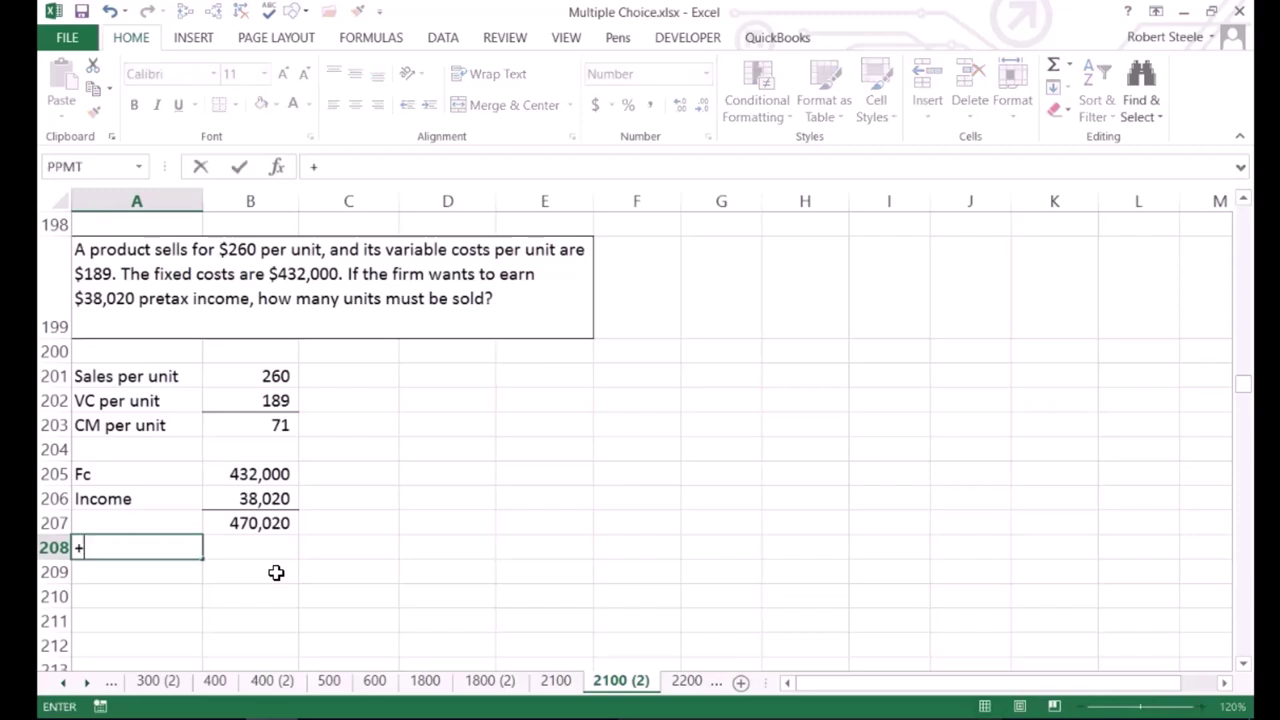
key("Up")
key("Up")
key("Up")
key("Tab")
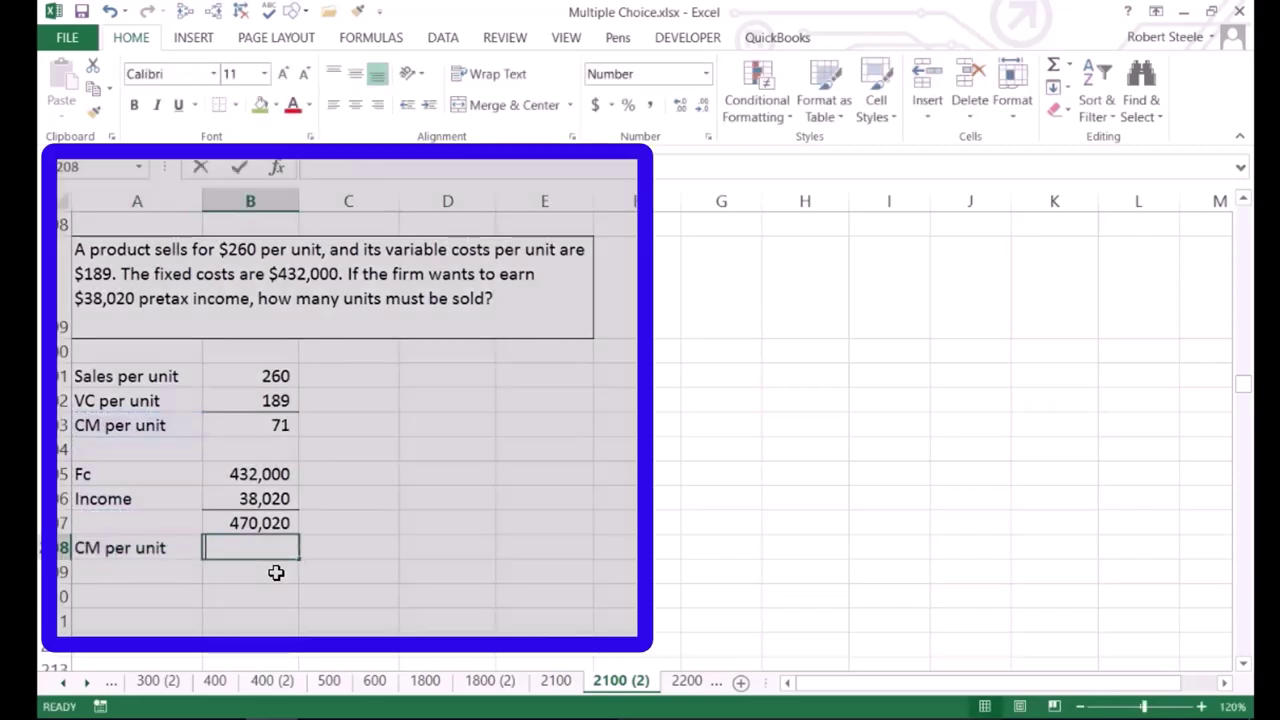
Bring the contribution margin per unit into B208 with the formula =+B203 and give the cell a bottom border.
type("+")
key("Up")
key("Up")
key("Return")
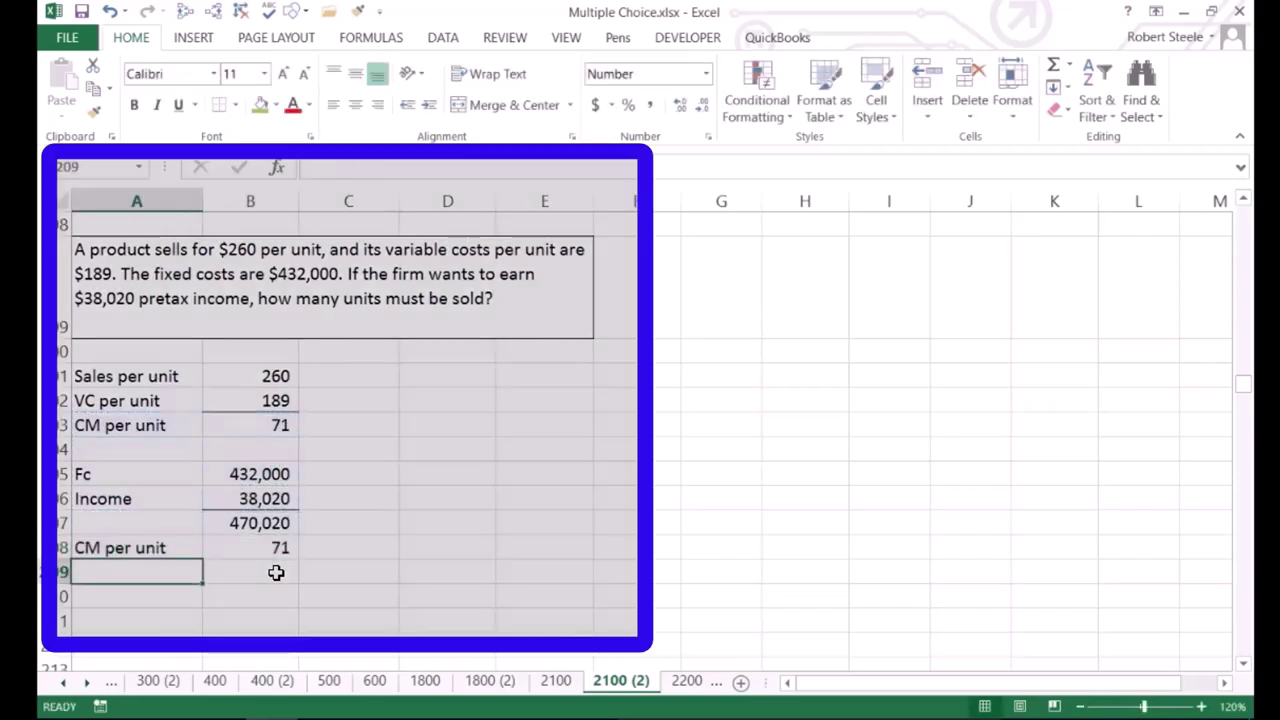
left_click(272, 547)
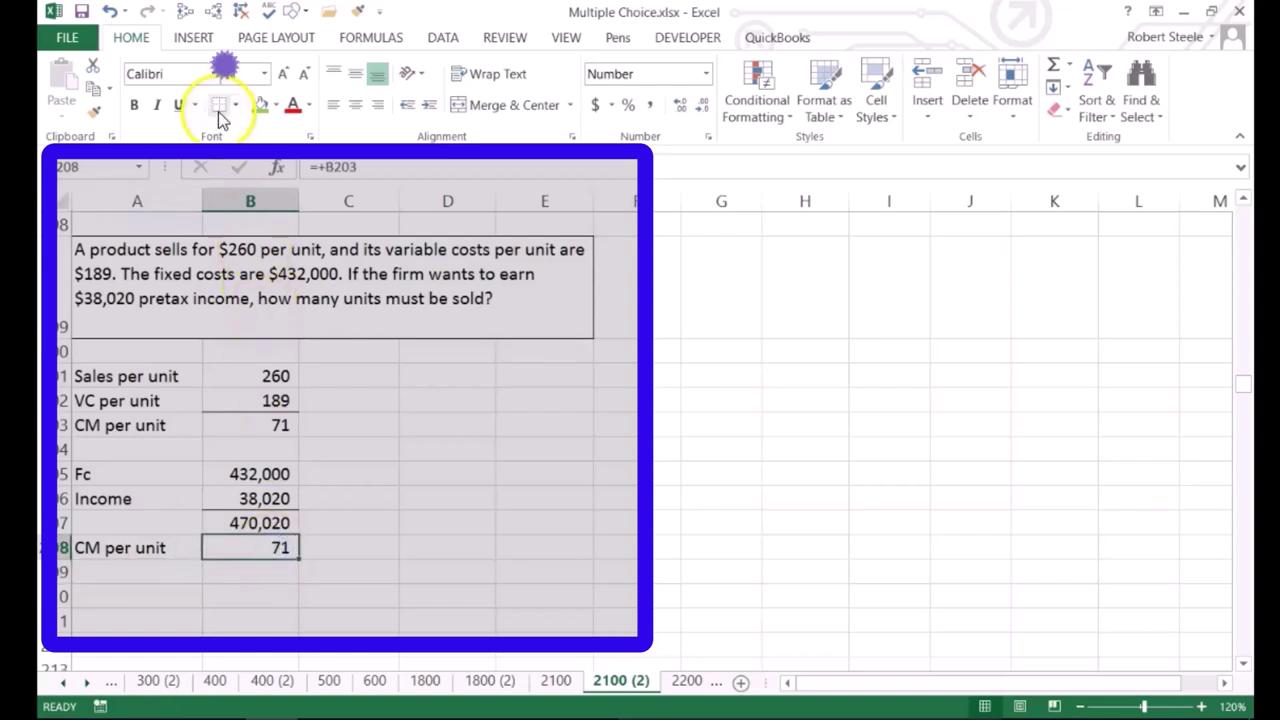
Calculate the number of units that must be sold in B209 with the formula =B207/B208.
left_click(243, 572)
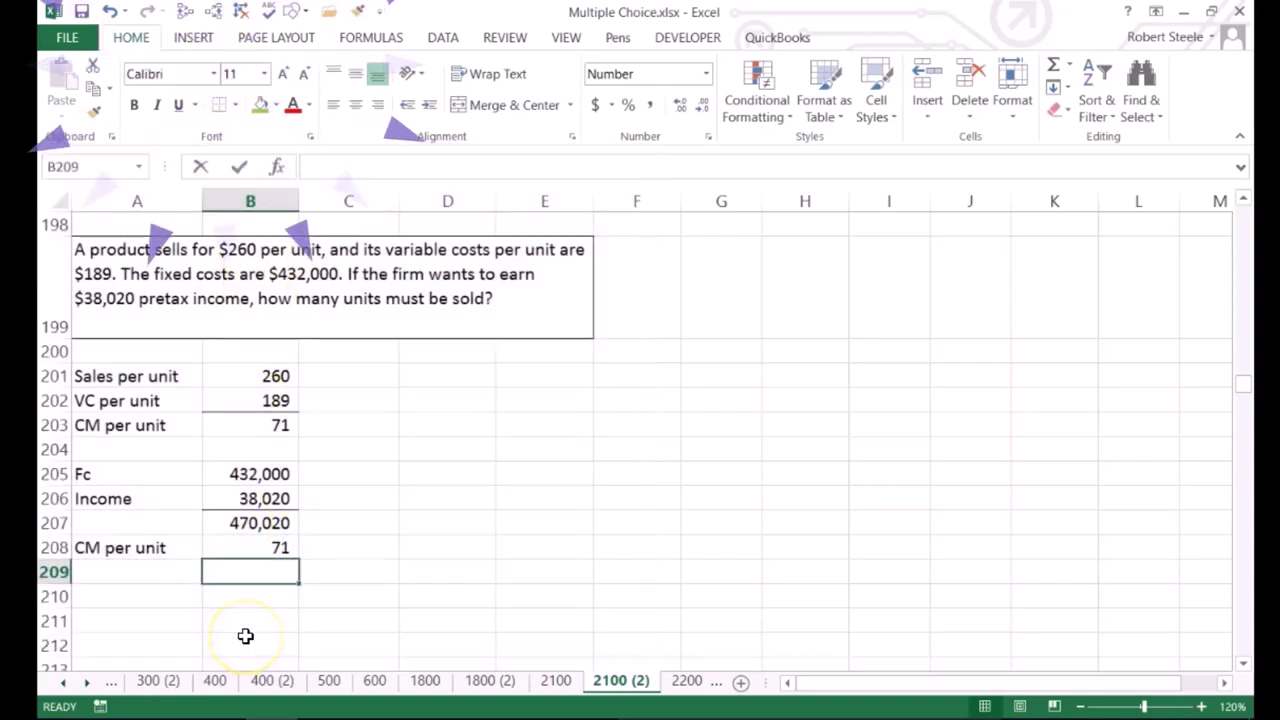
type("=")
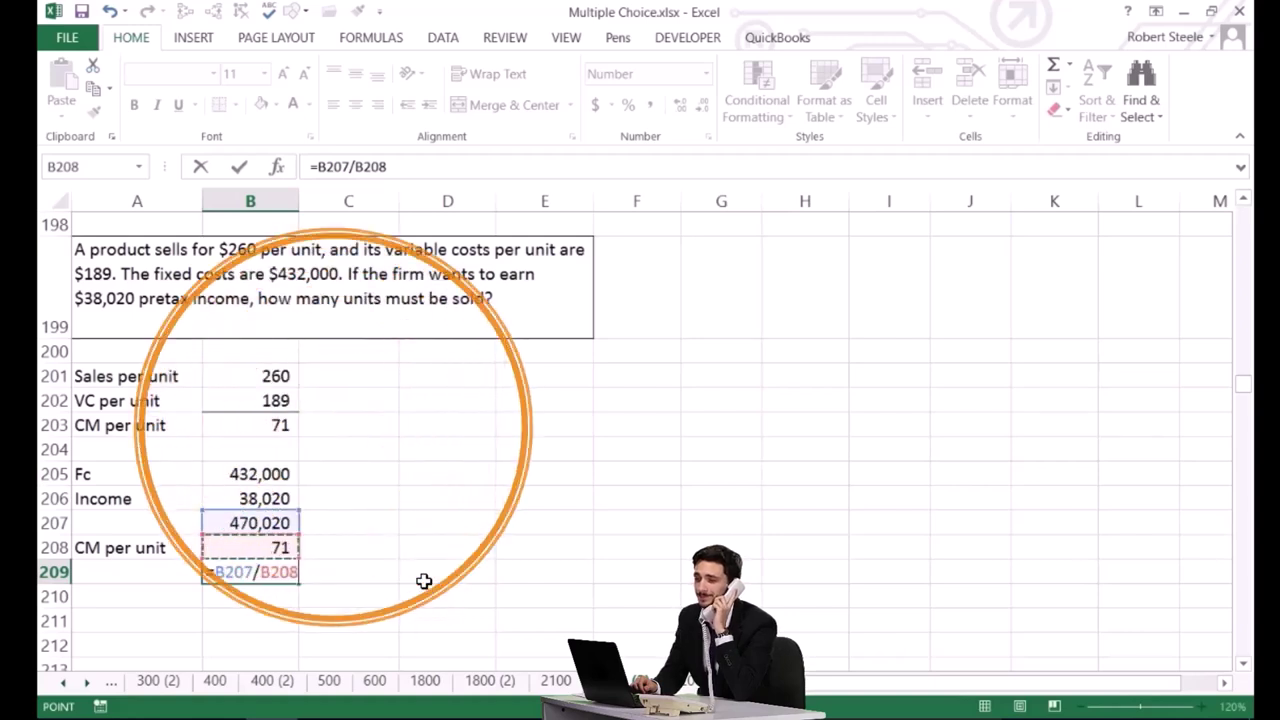
key("Return")
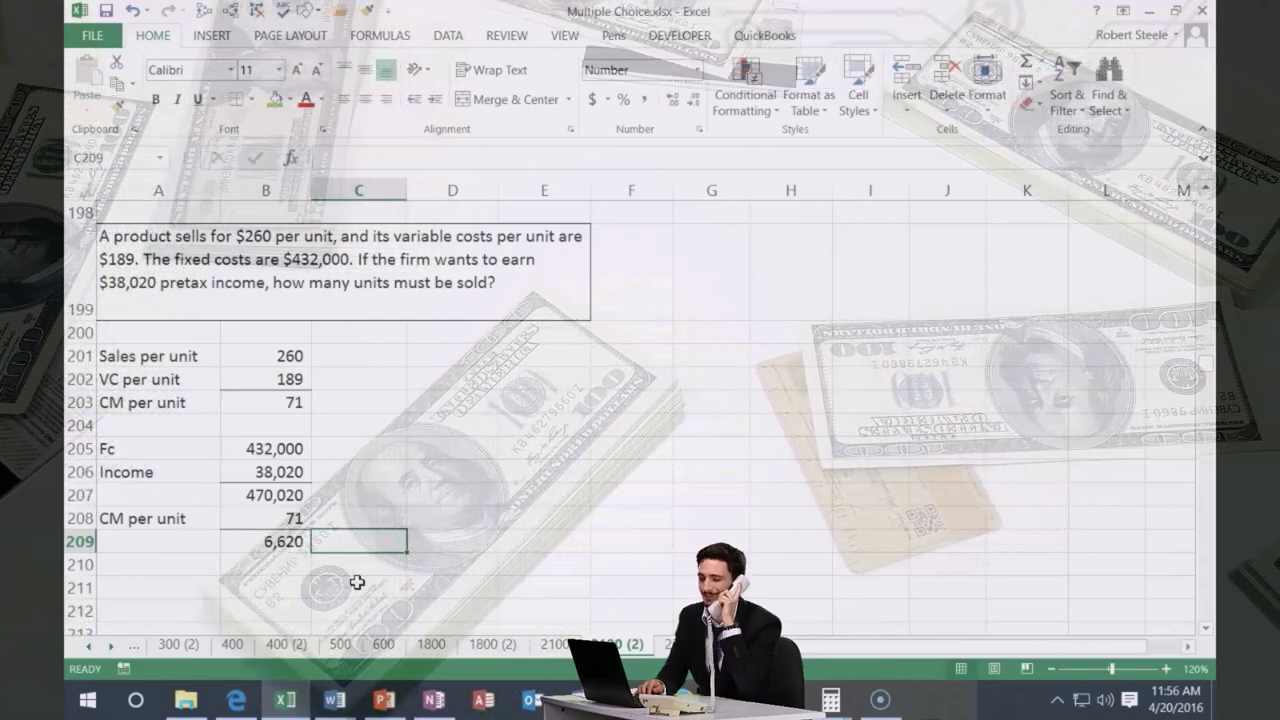
Enter the price of 260 in C209 and multiply it by the unit count in D209 with the formula =B209*C209.
type("260")
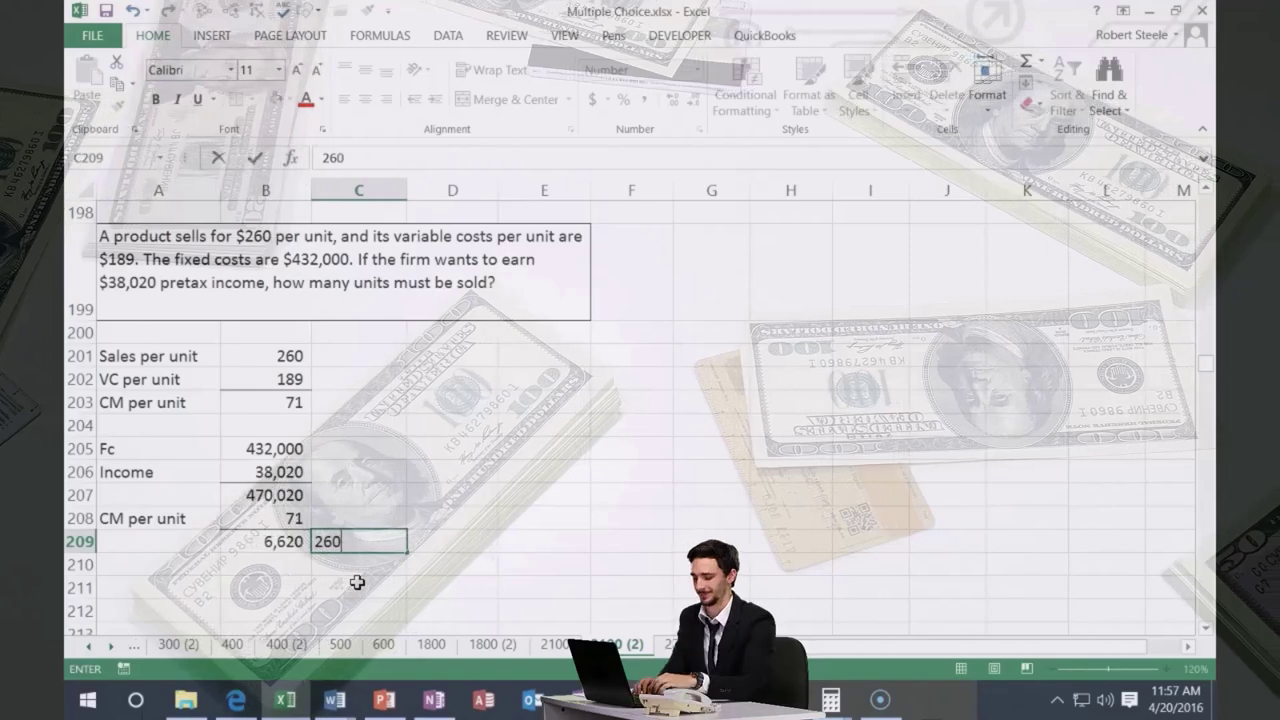
key("Tab")
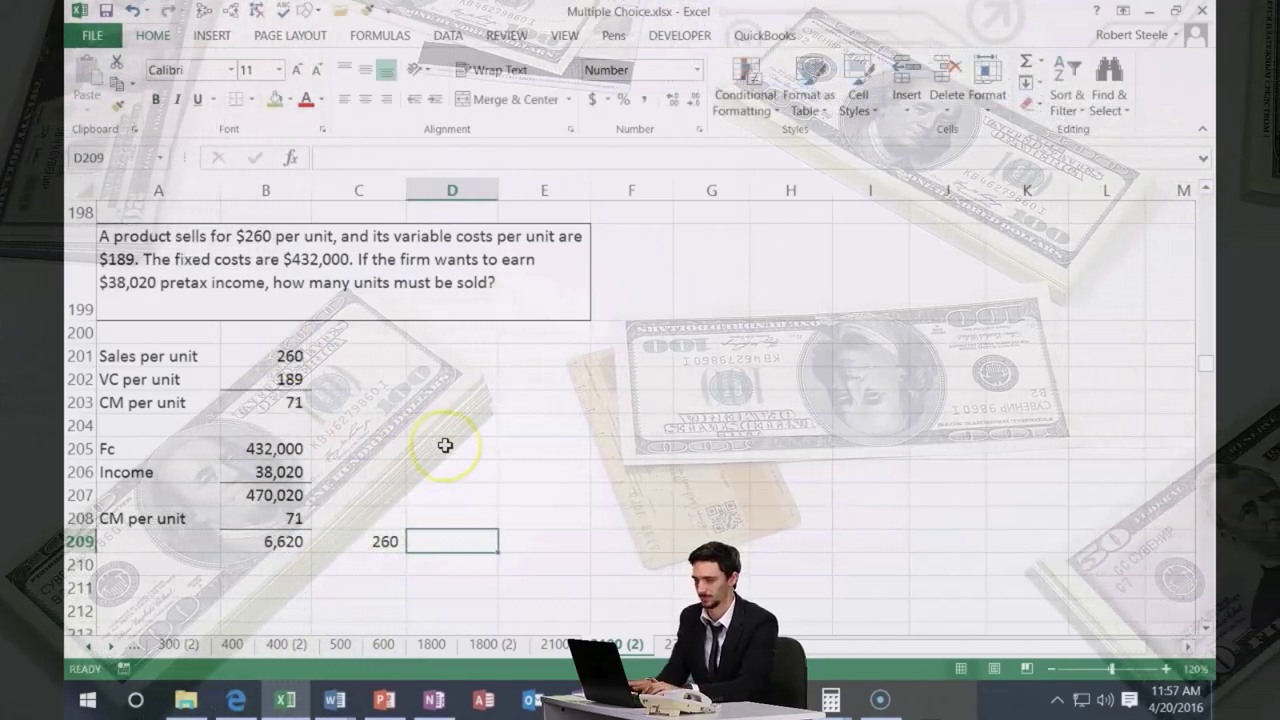
type("=")
left_click(283, 541)
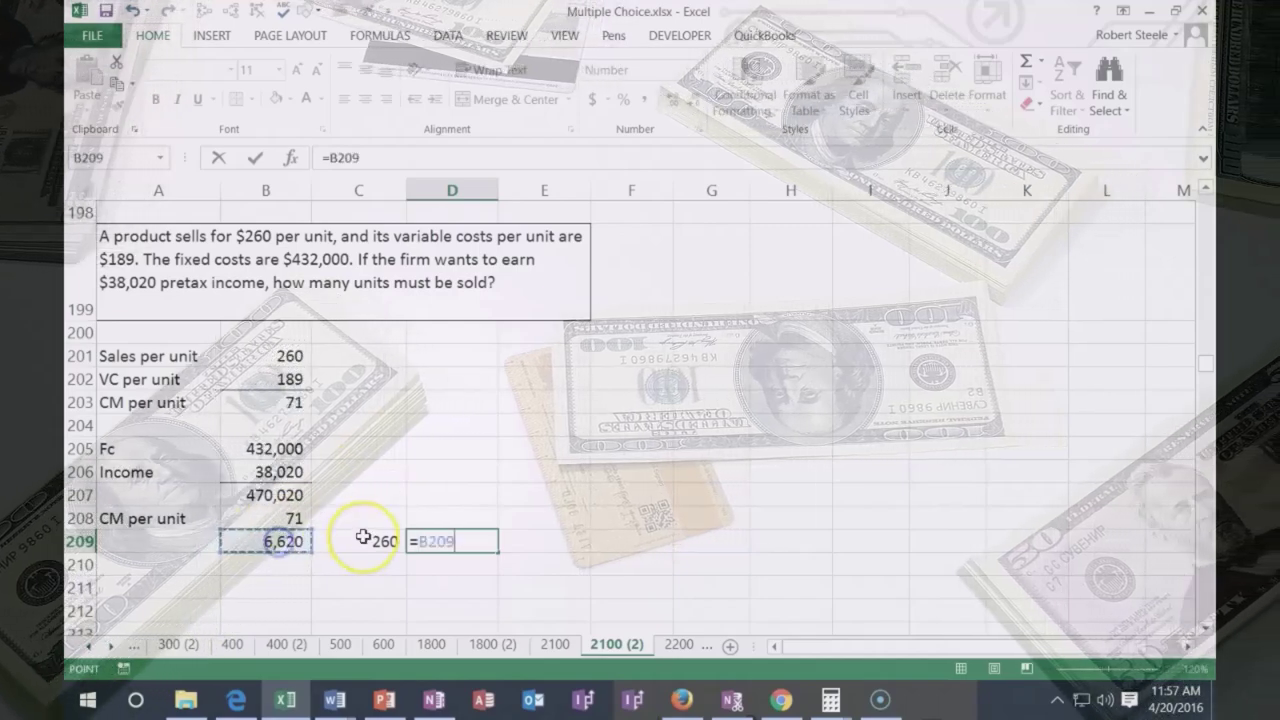
type("*")
left_click(362, 539)
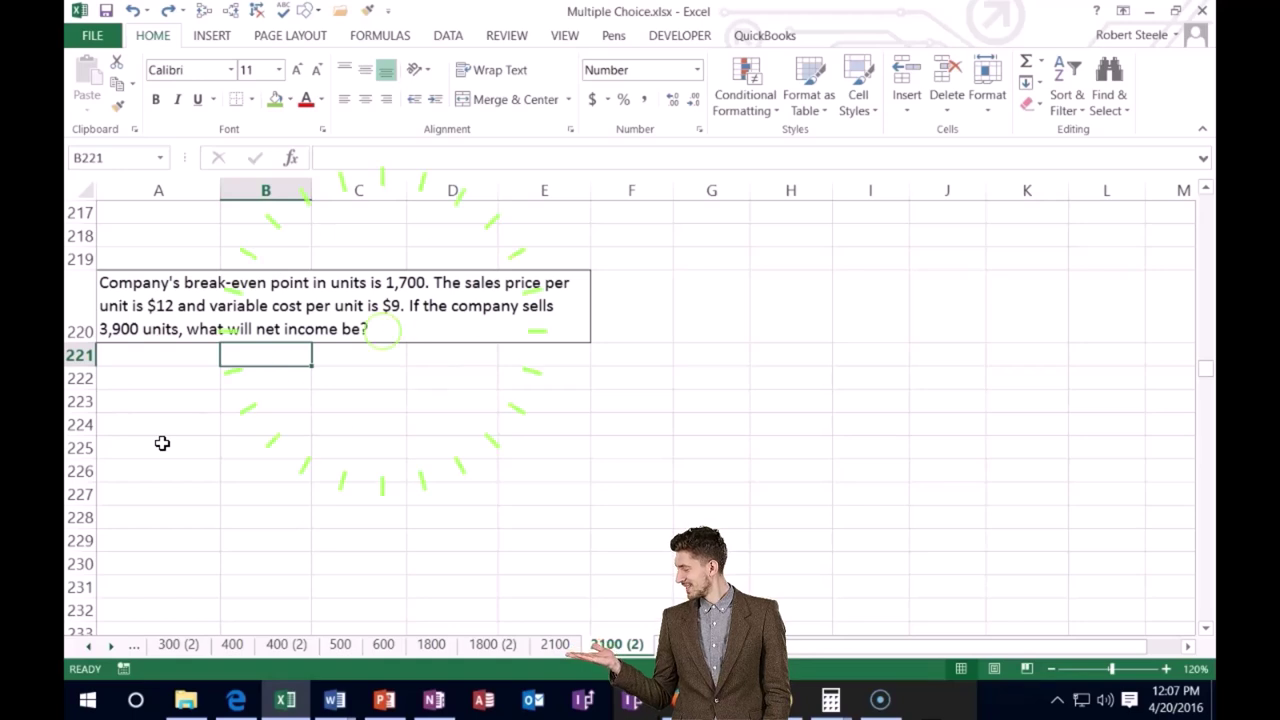
Add the column headings Unit, sale cost and Total in B221:D221, formatted bold and centred with a bottom border.
type("Unit")
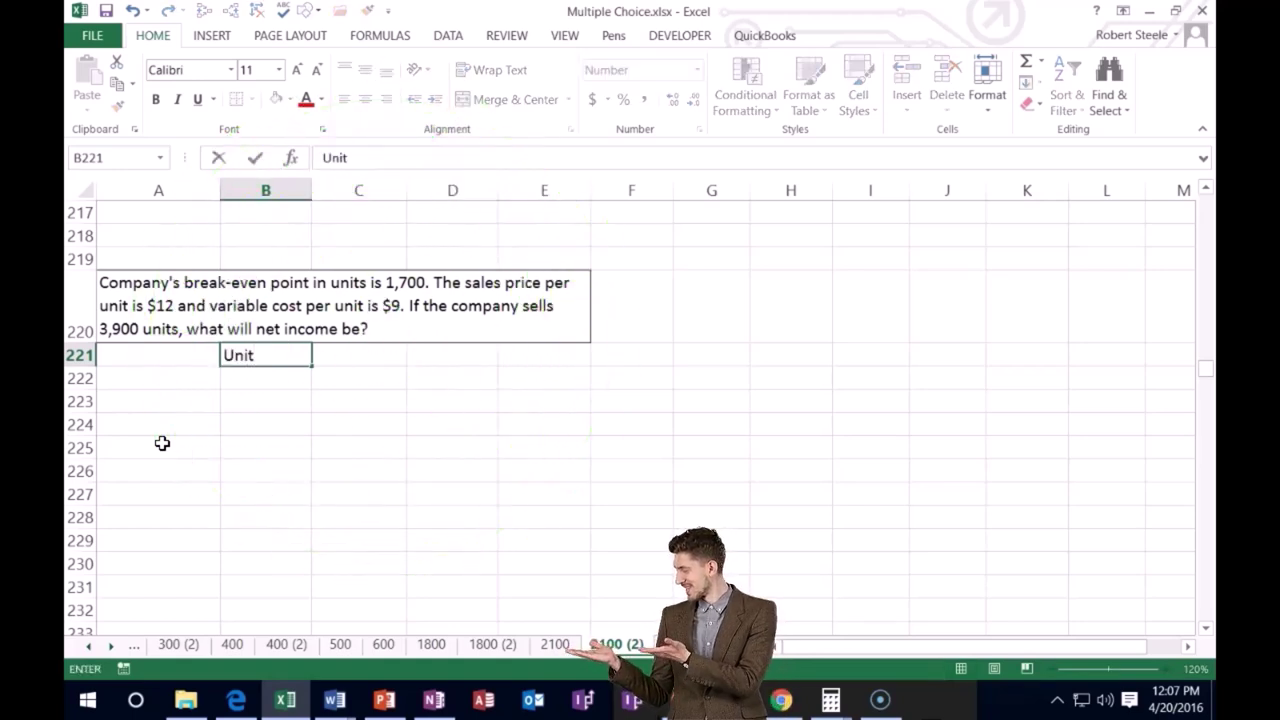
key("Tab")
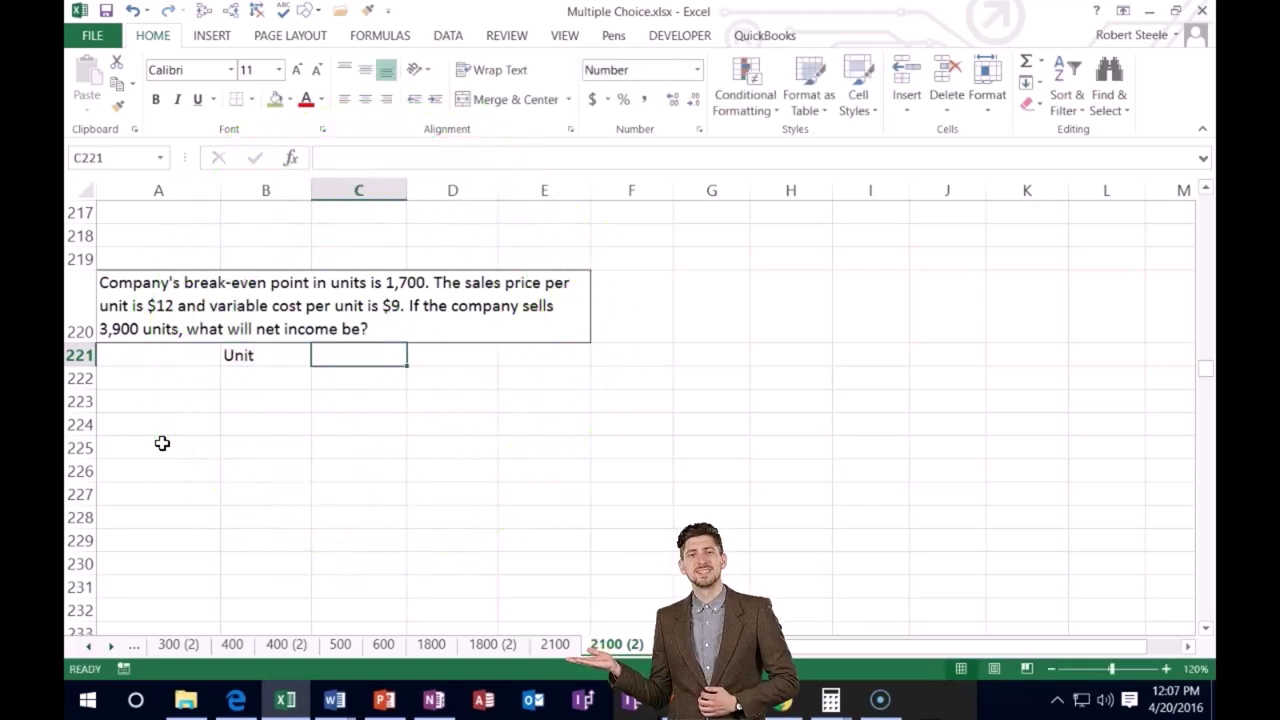
type("c")
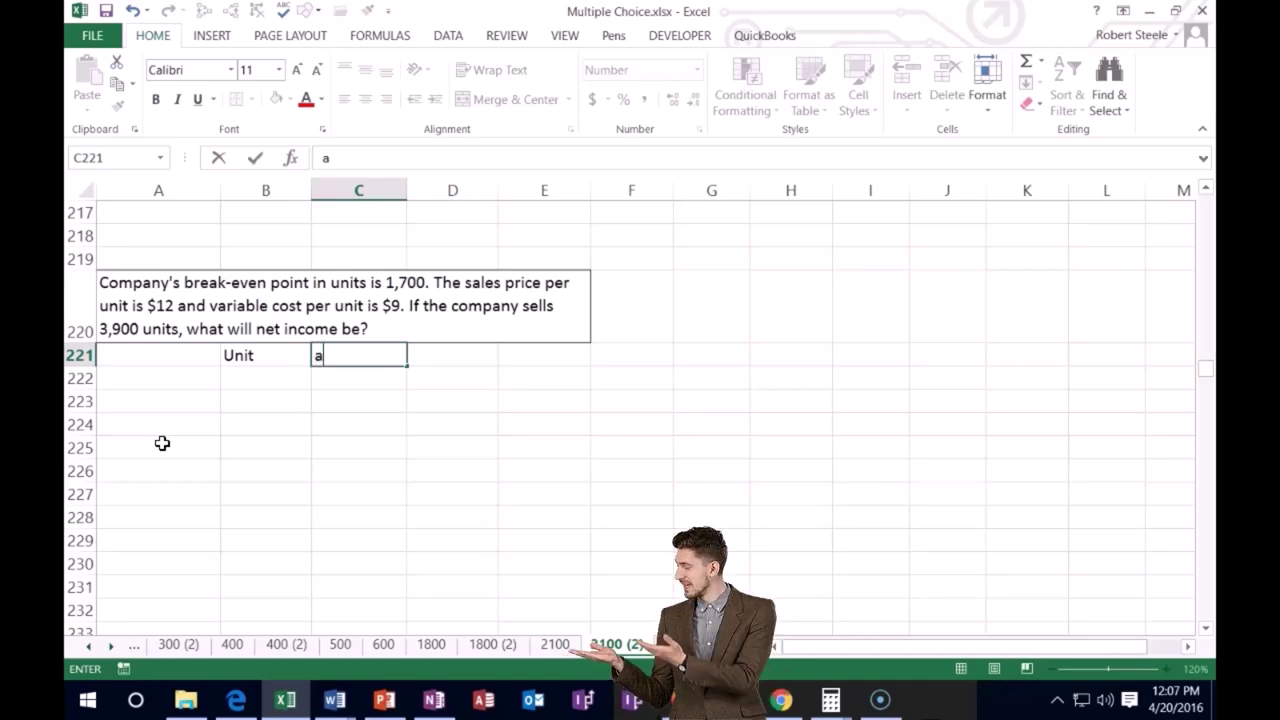
key("BackSpace")
type("sale cos")
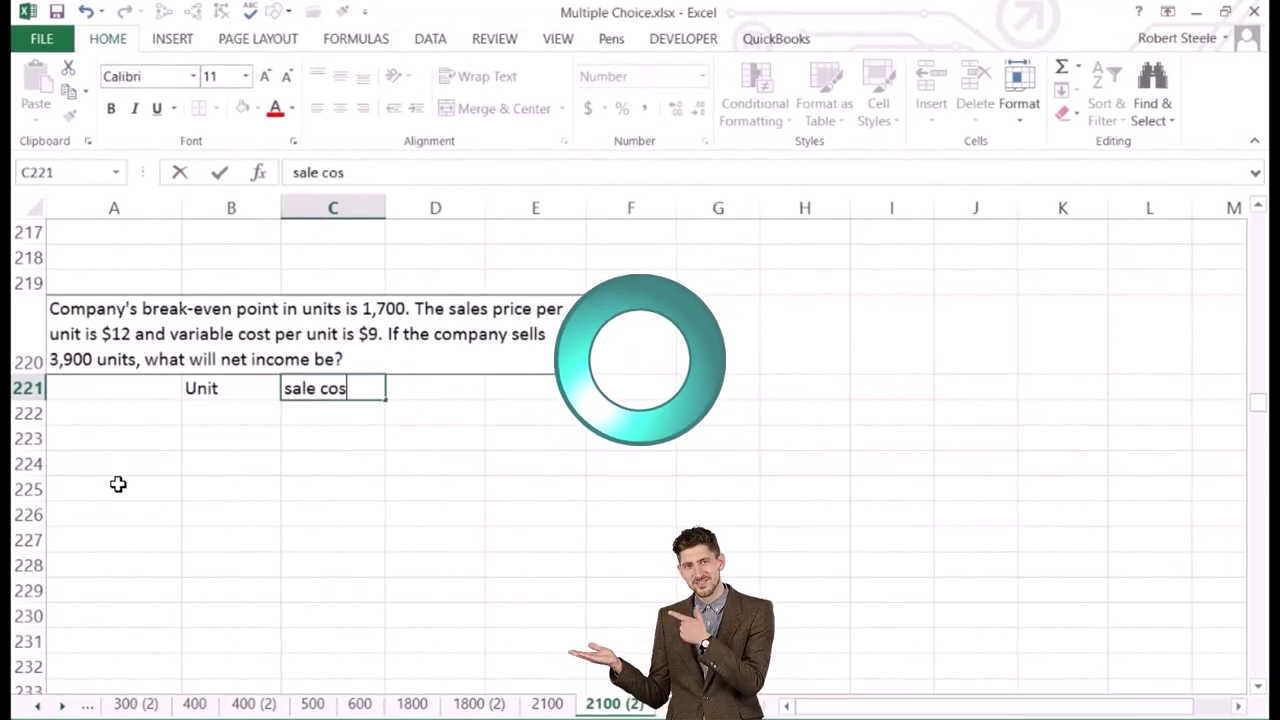
type("t")
key("Tab")
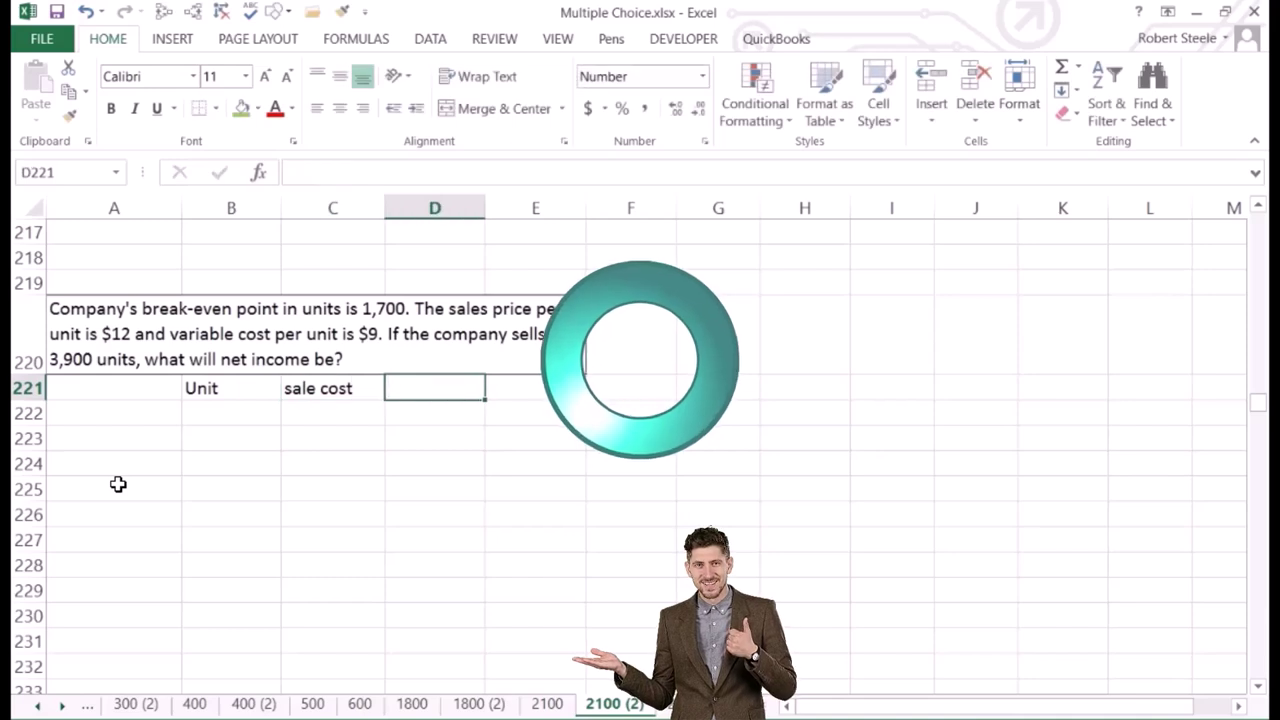
type("Total")
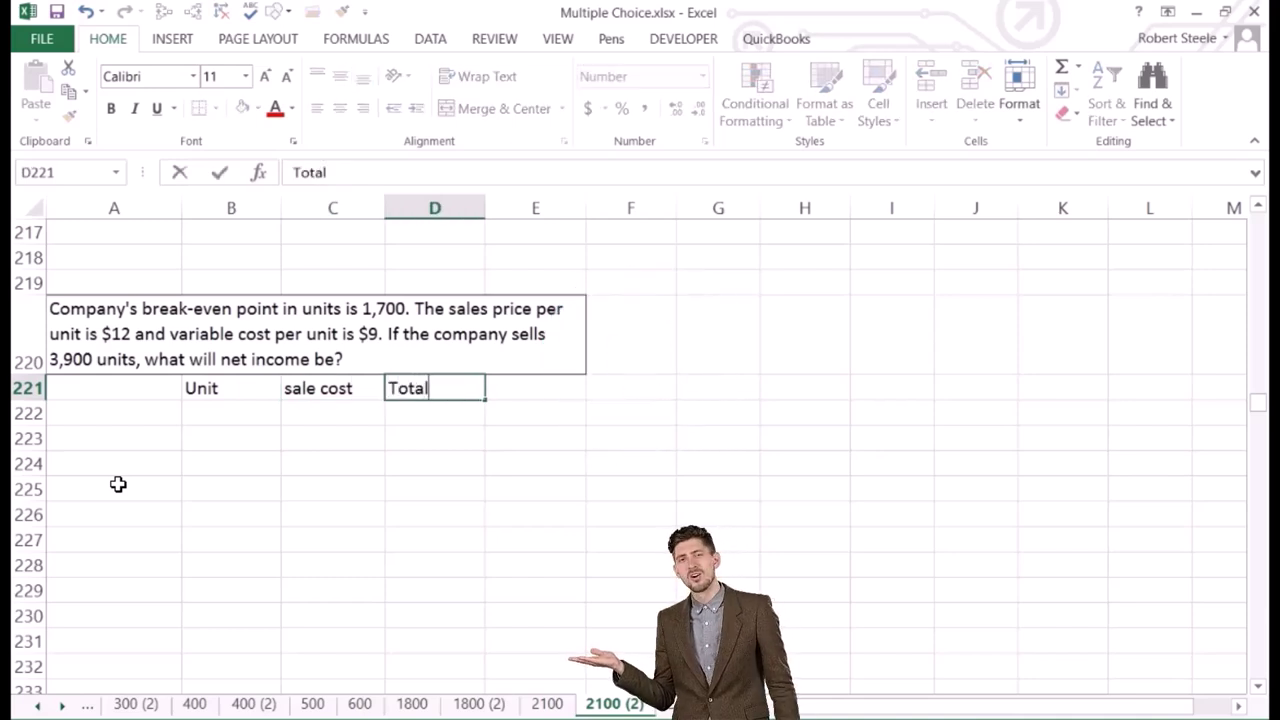
key("Return")
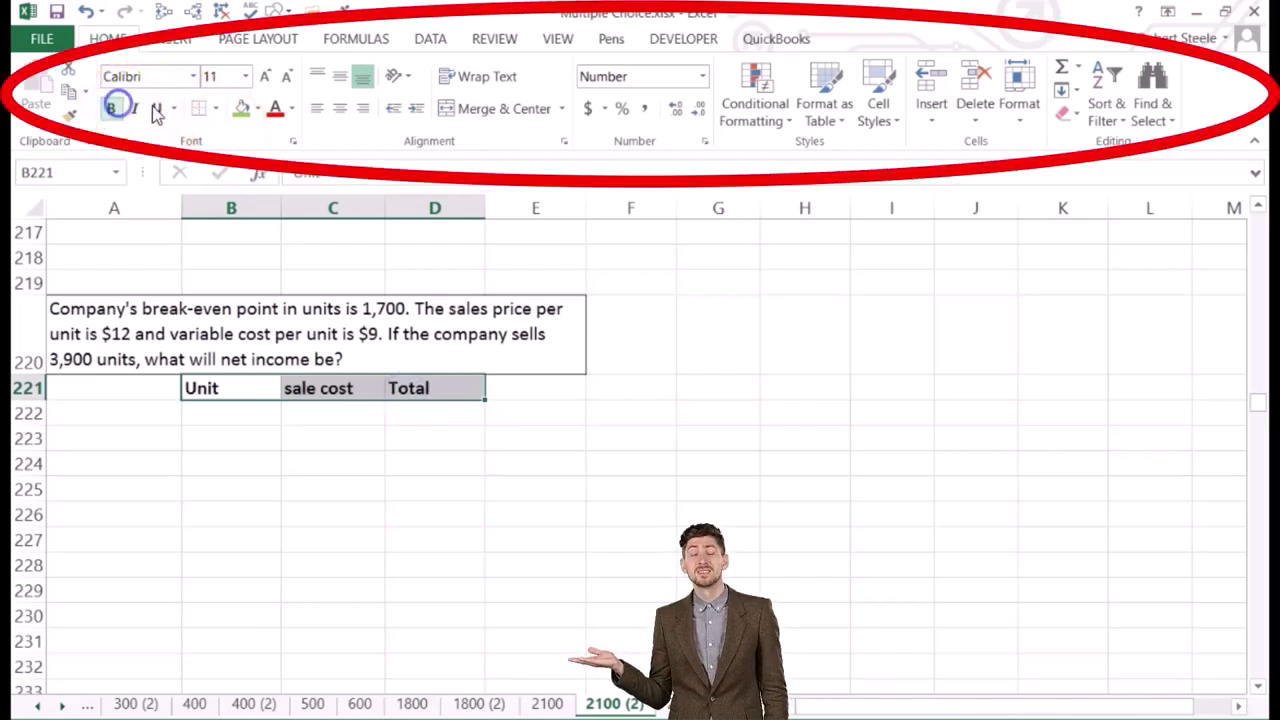
left_click(335, 110)
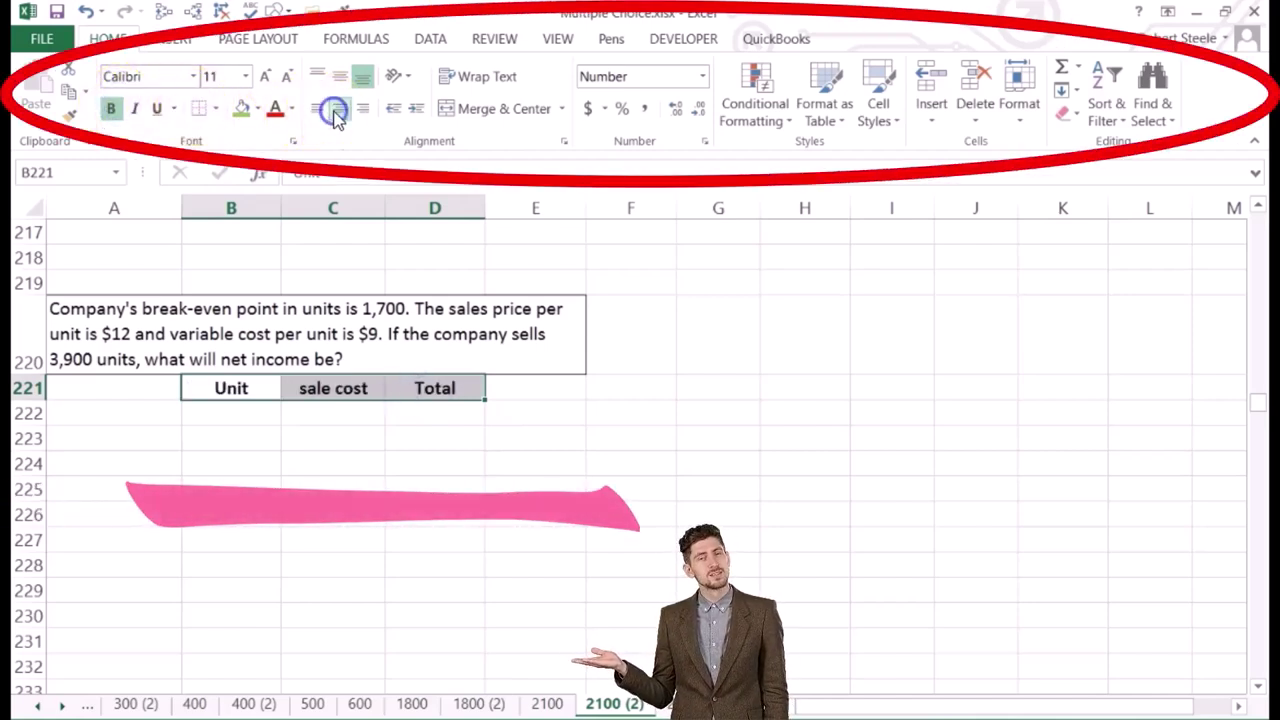
Fill row 222 with the label Sales, 3,900 units, a price of 12 and the total formula =B222*C222.
left_click(130, 414)
type("Sales")
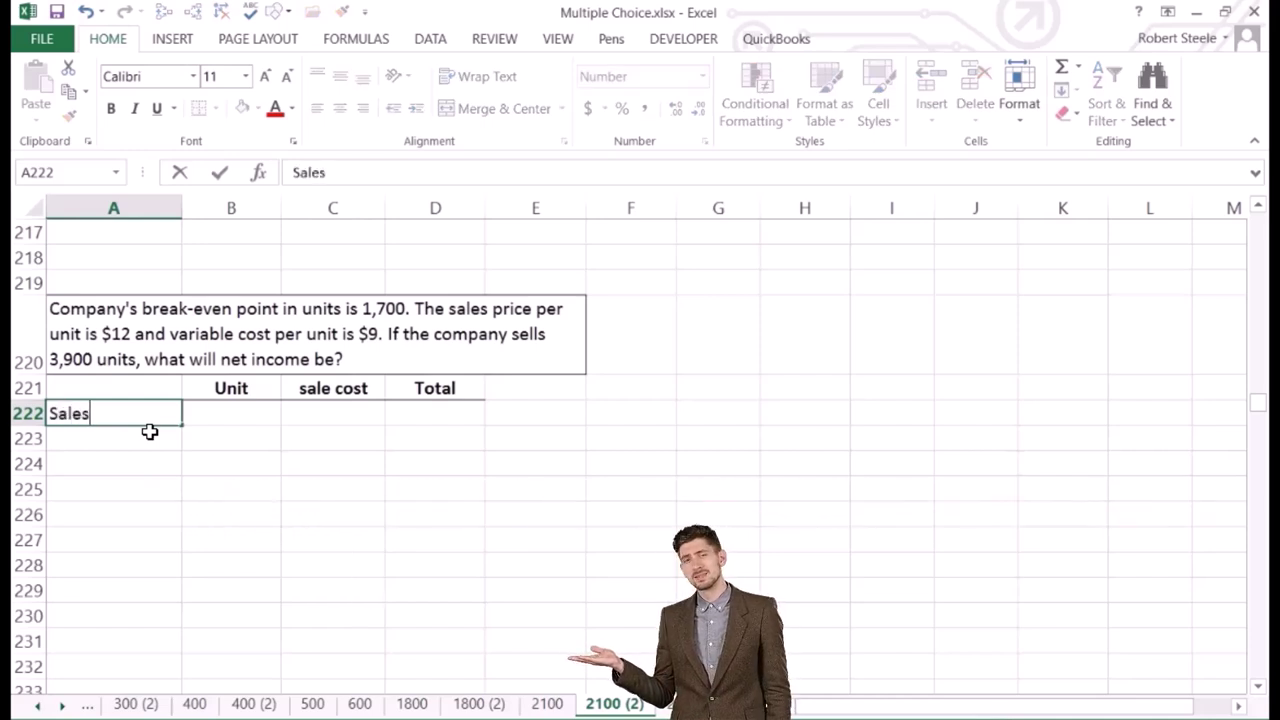
key("Tab")
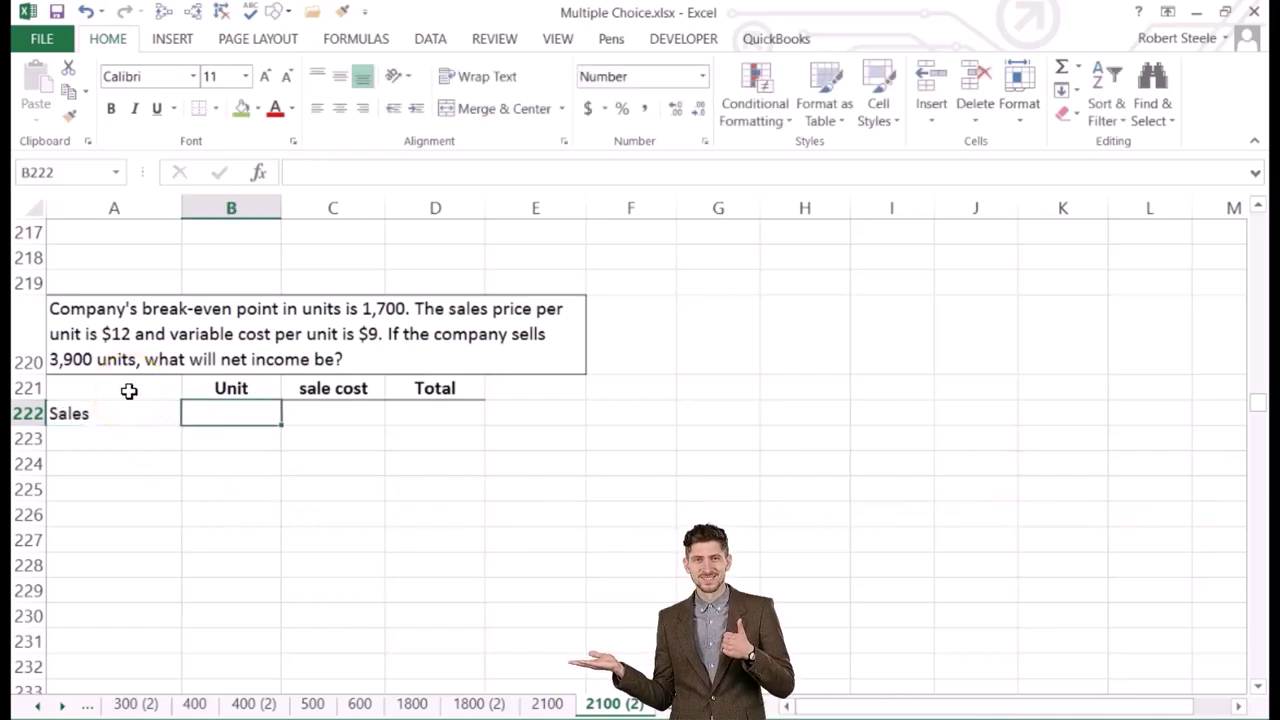
type("3,900")
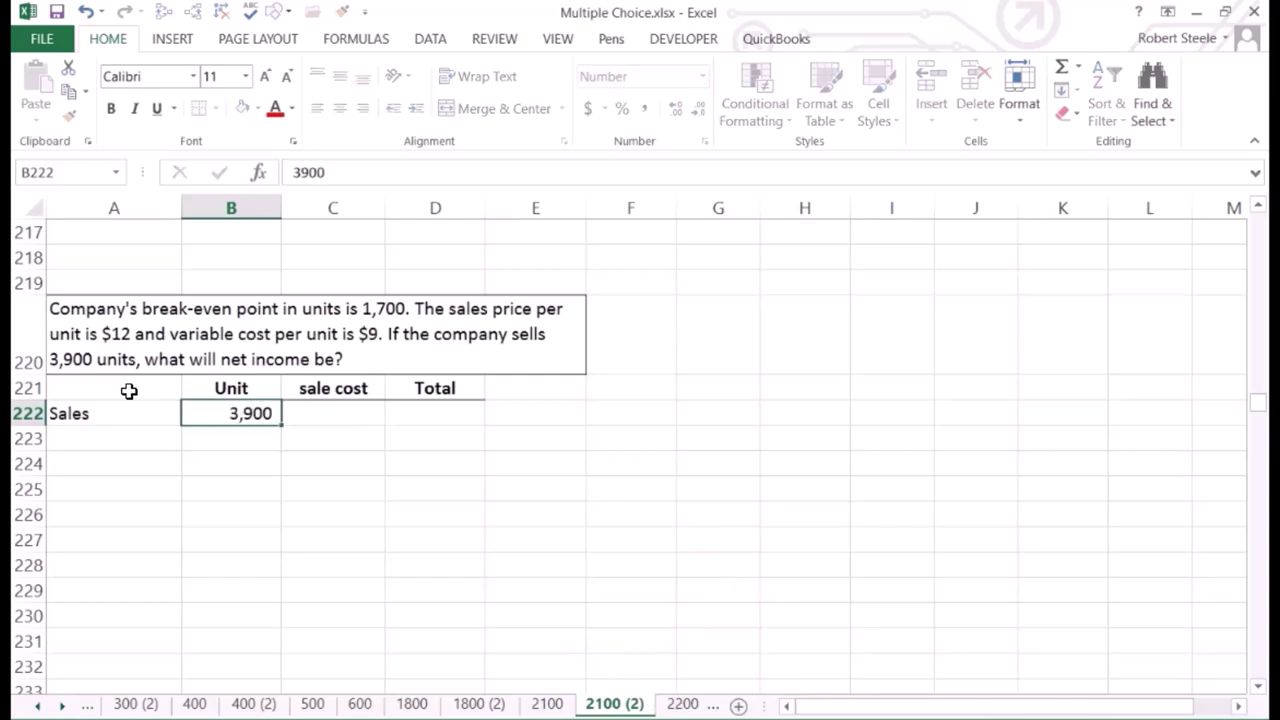
key("Tab")
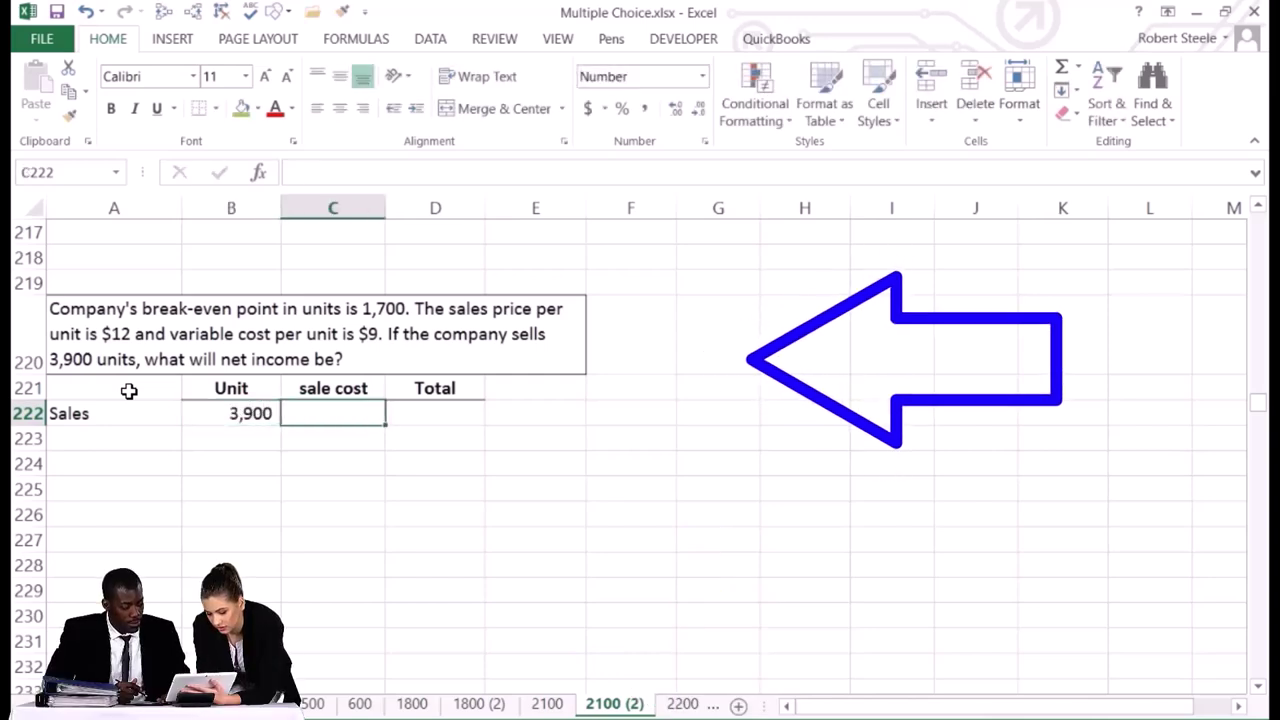
type("12")
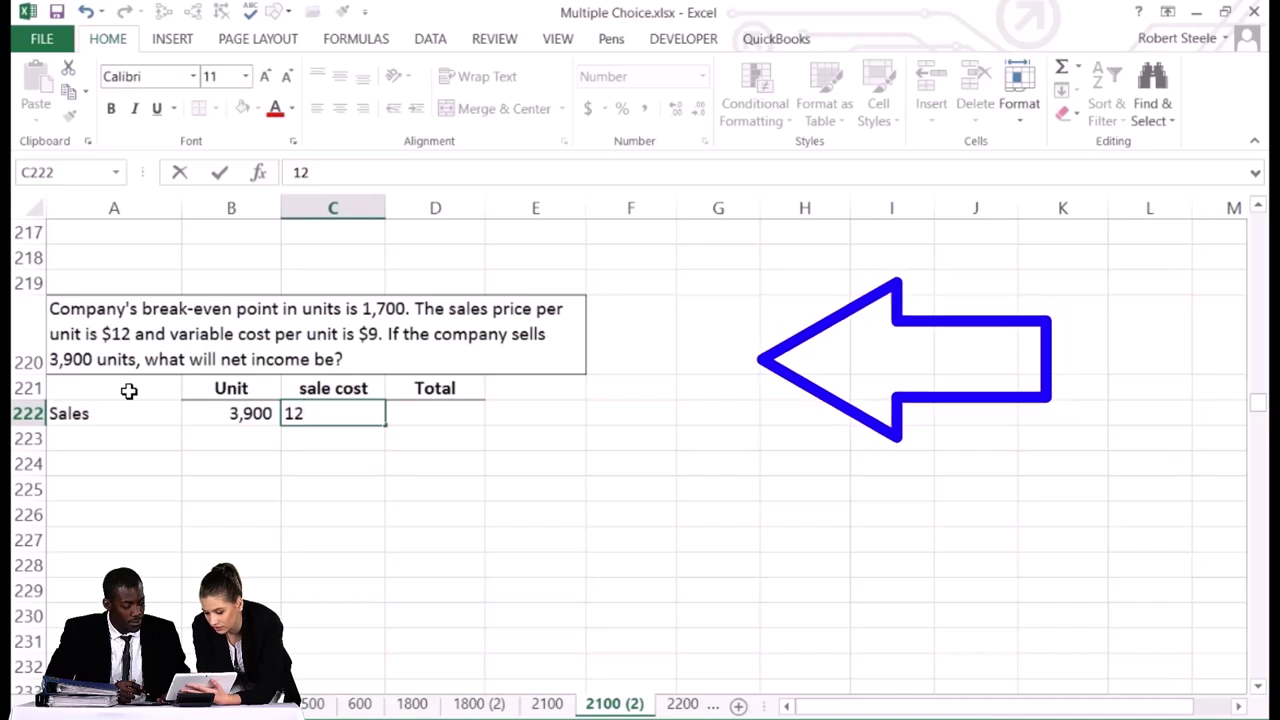
key("Tab")
type("=")
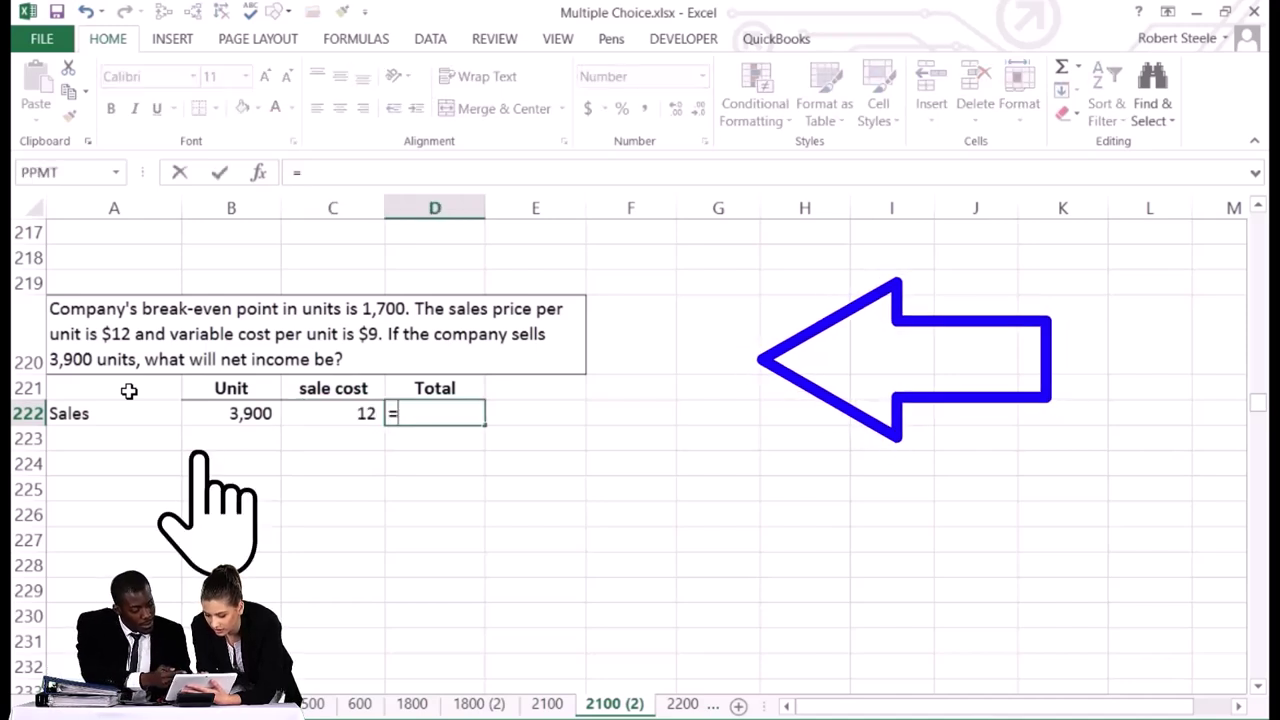
type("B222*")
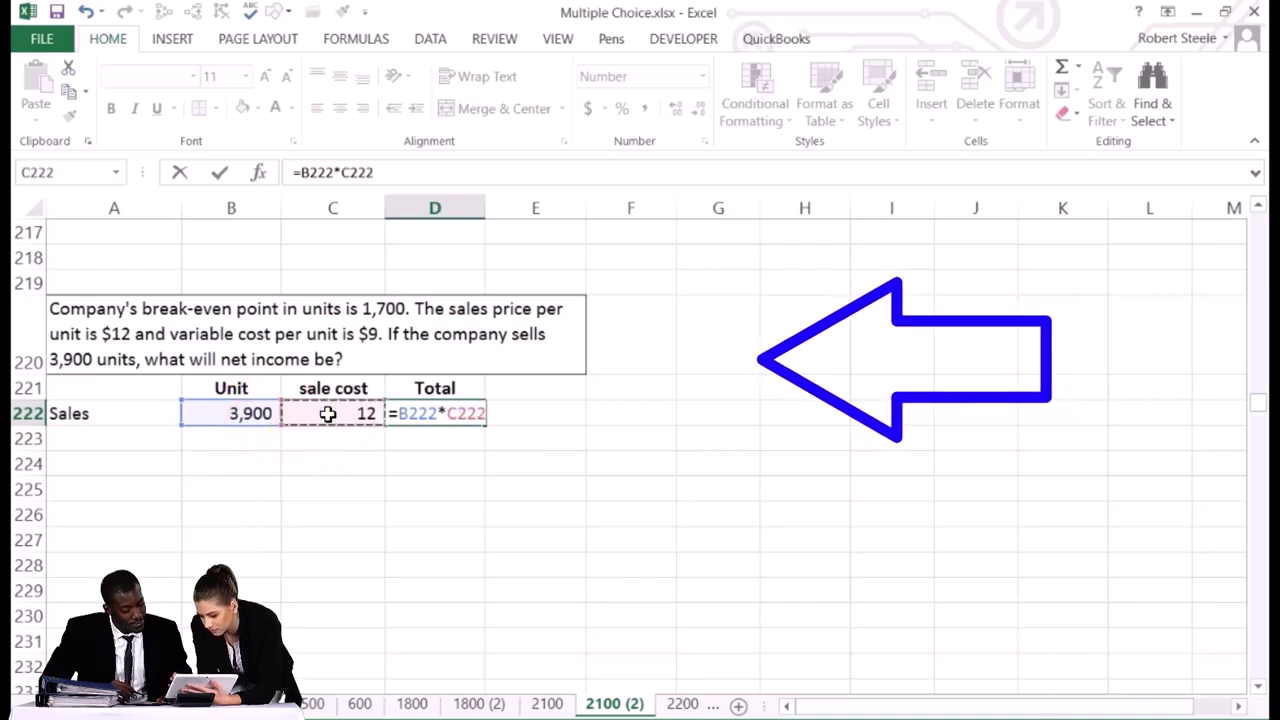
key("Return")
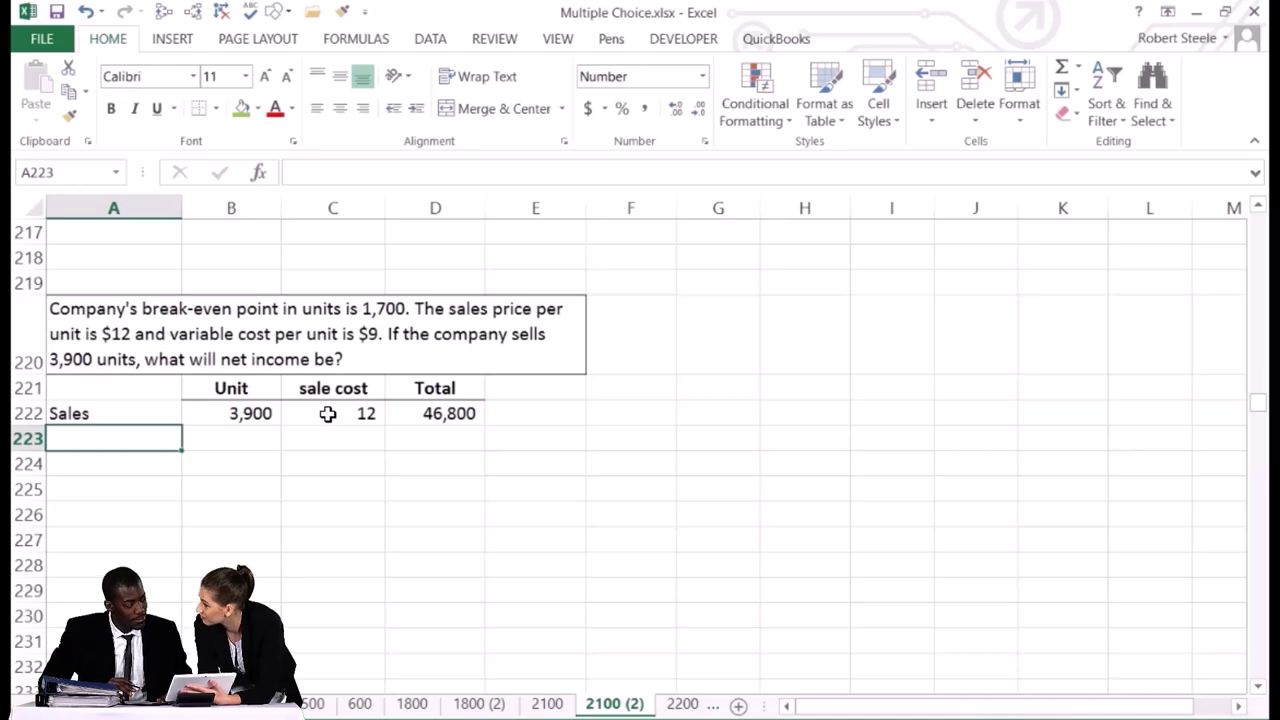
Fill row 223 with the label VC, 3,900 units, a unit cost of 9 and the total formula =B223*C223.
type("VC")
key("Tab")
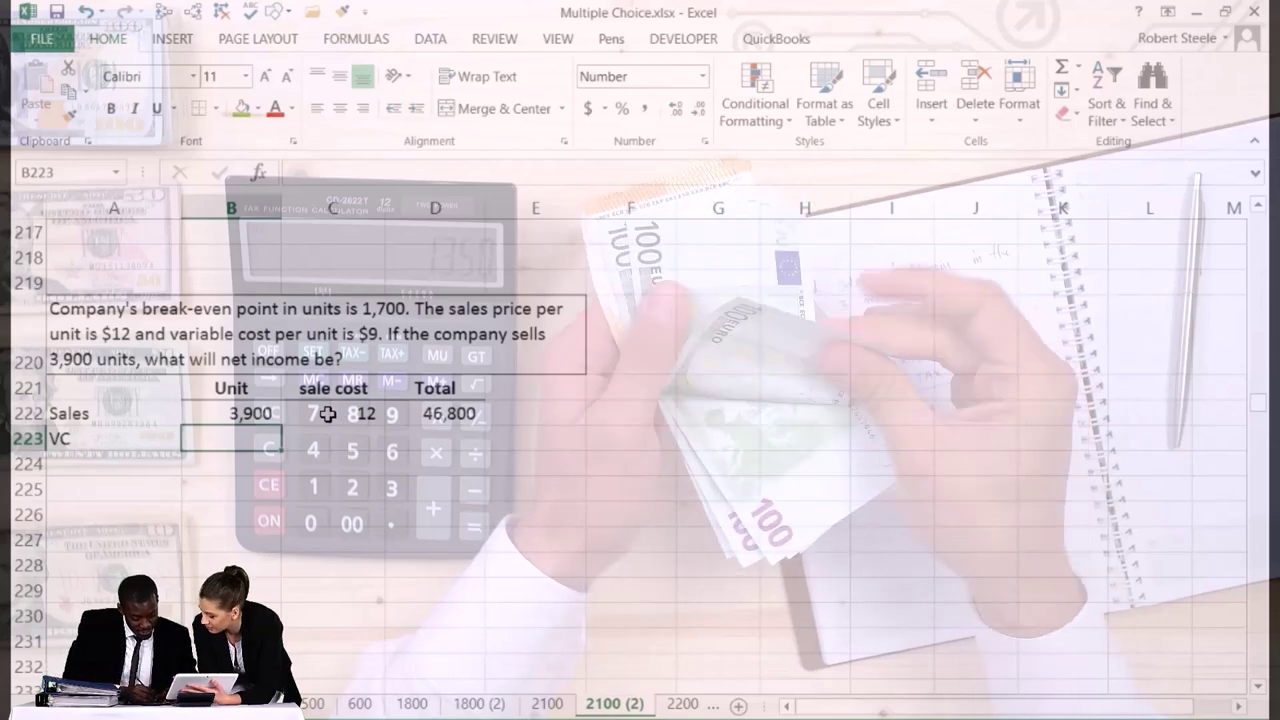
type("=")
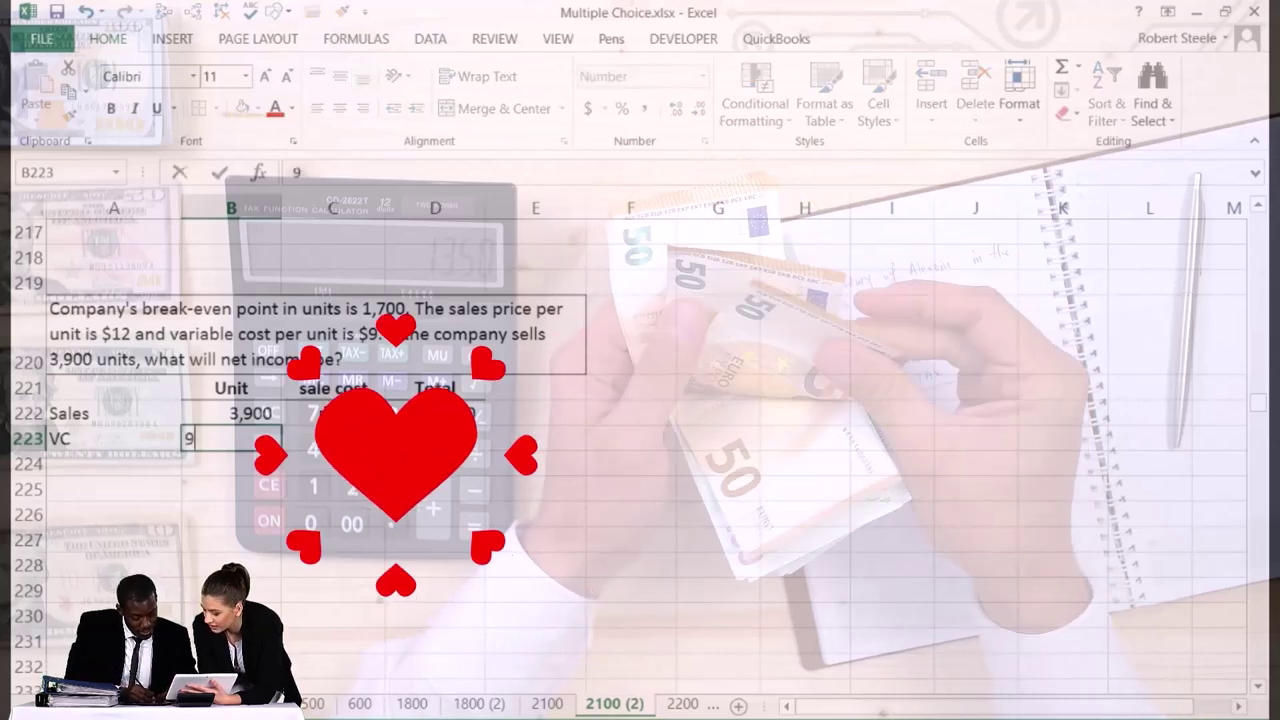
type("3900")
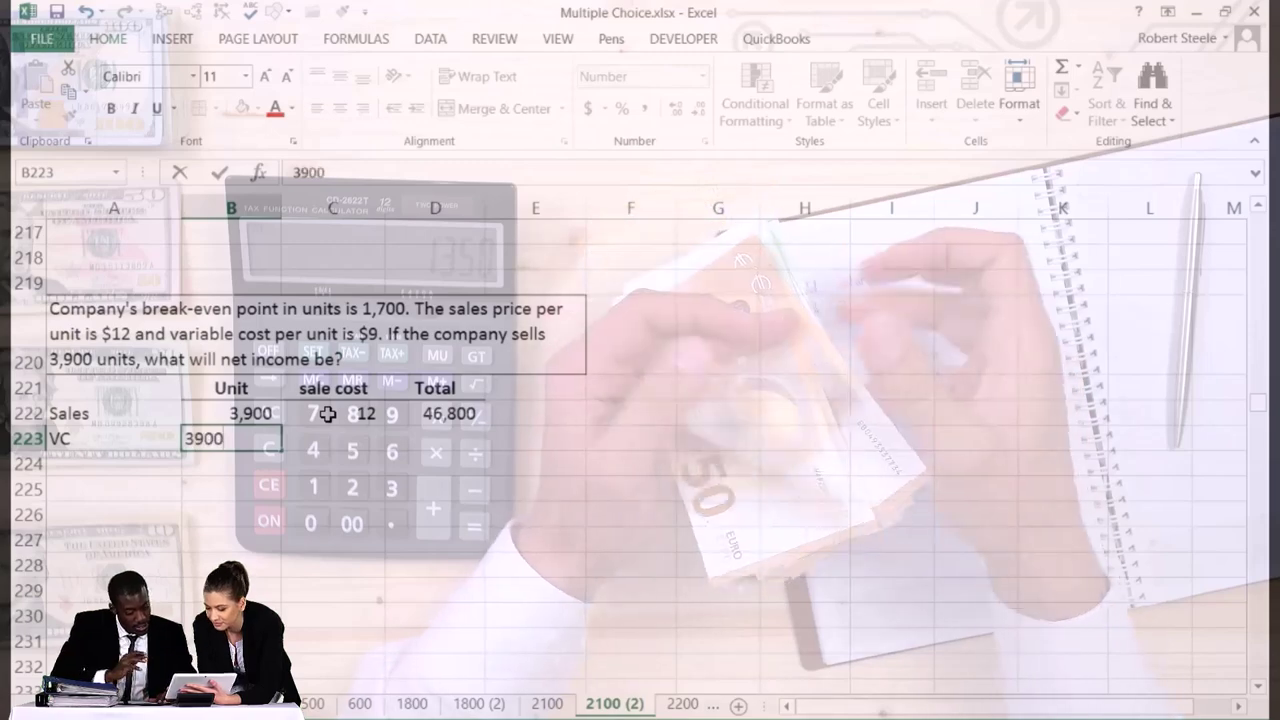
key("Tab")
type("9")
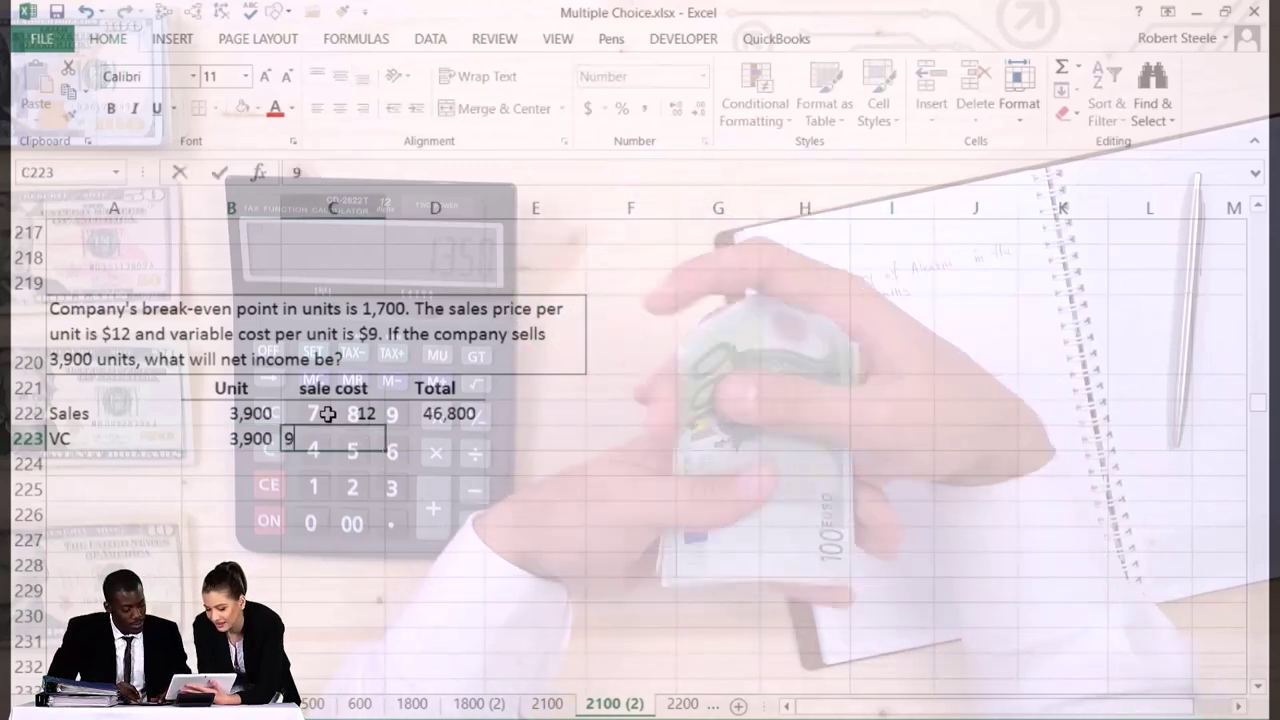
key("Tab")
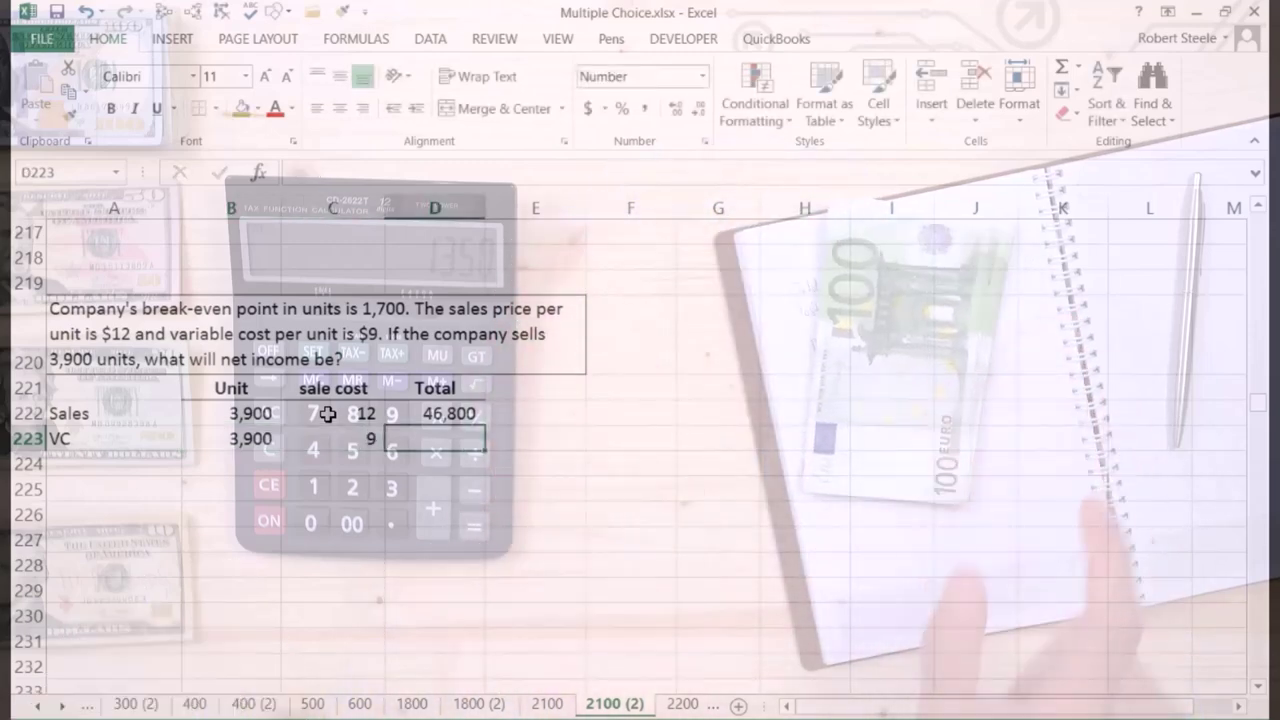
type("=")
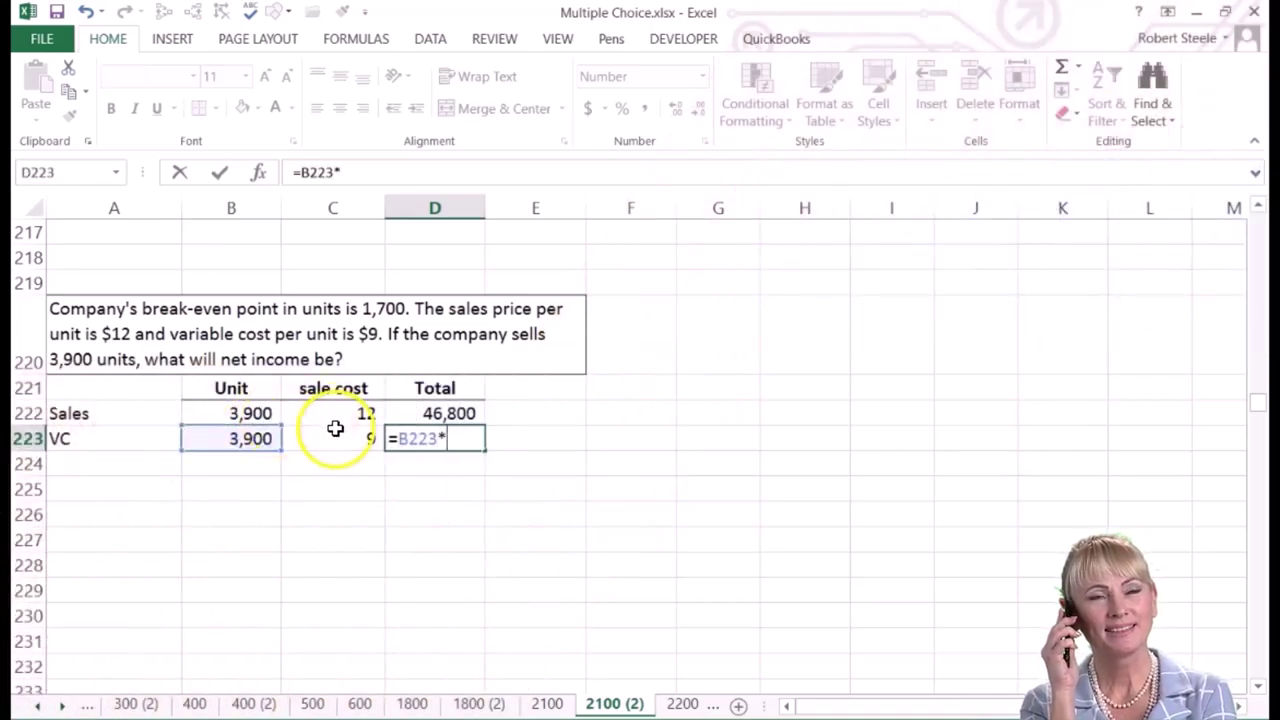
key("Return")
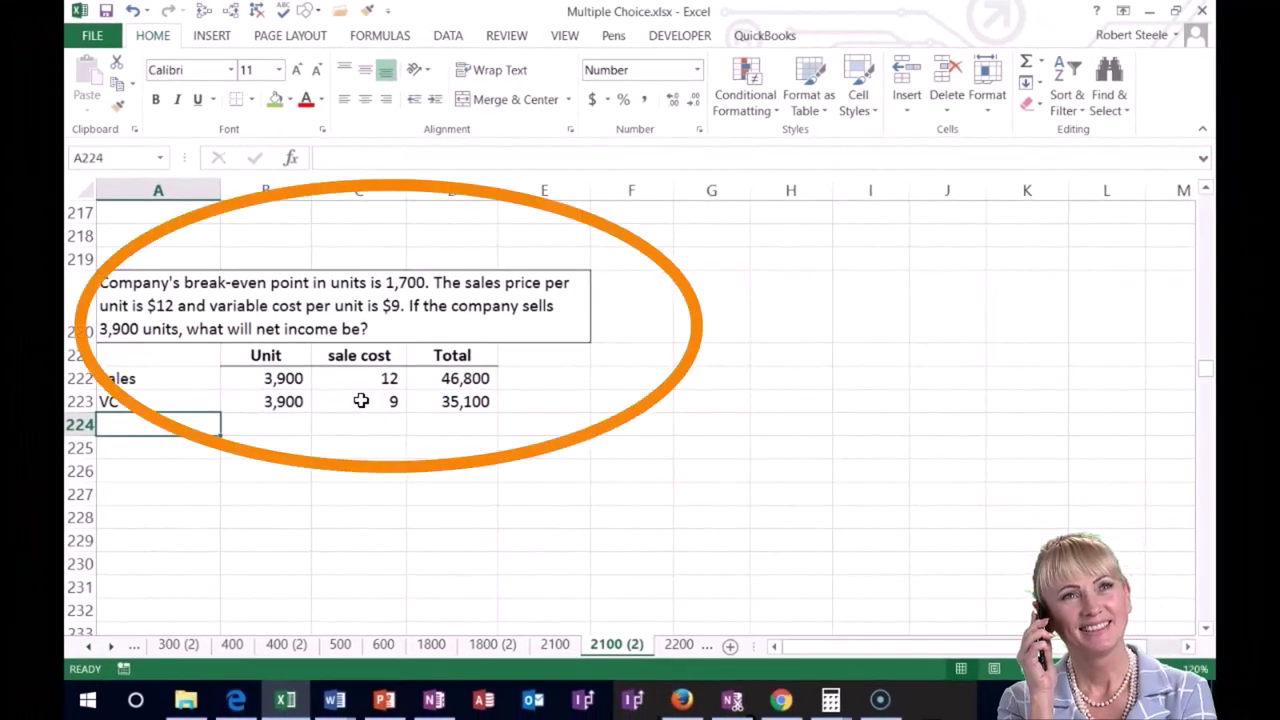
Label A224 as CM with 3,900 units in B224, and put a bottom border on B223:D223.
type("CM")
key("Tab")
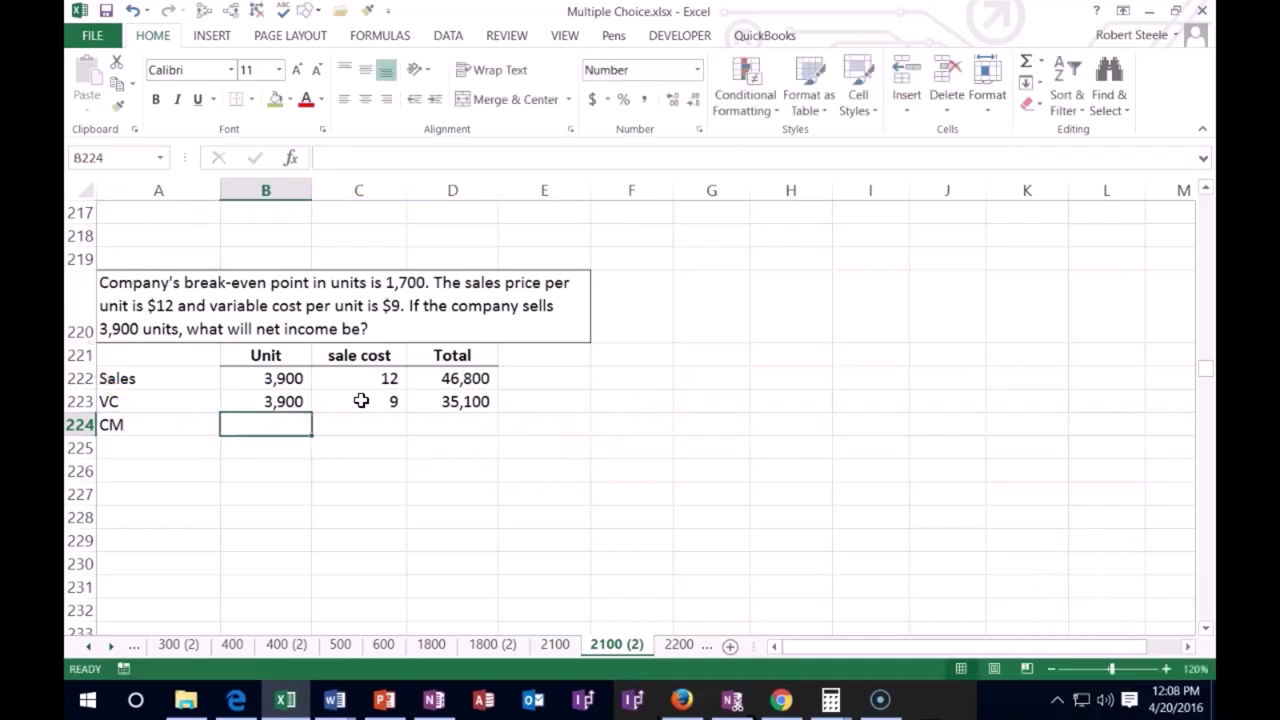
type("3900")
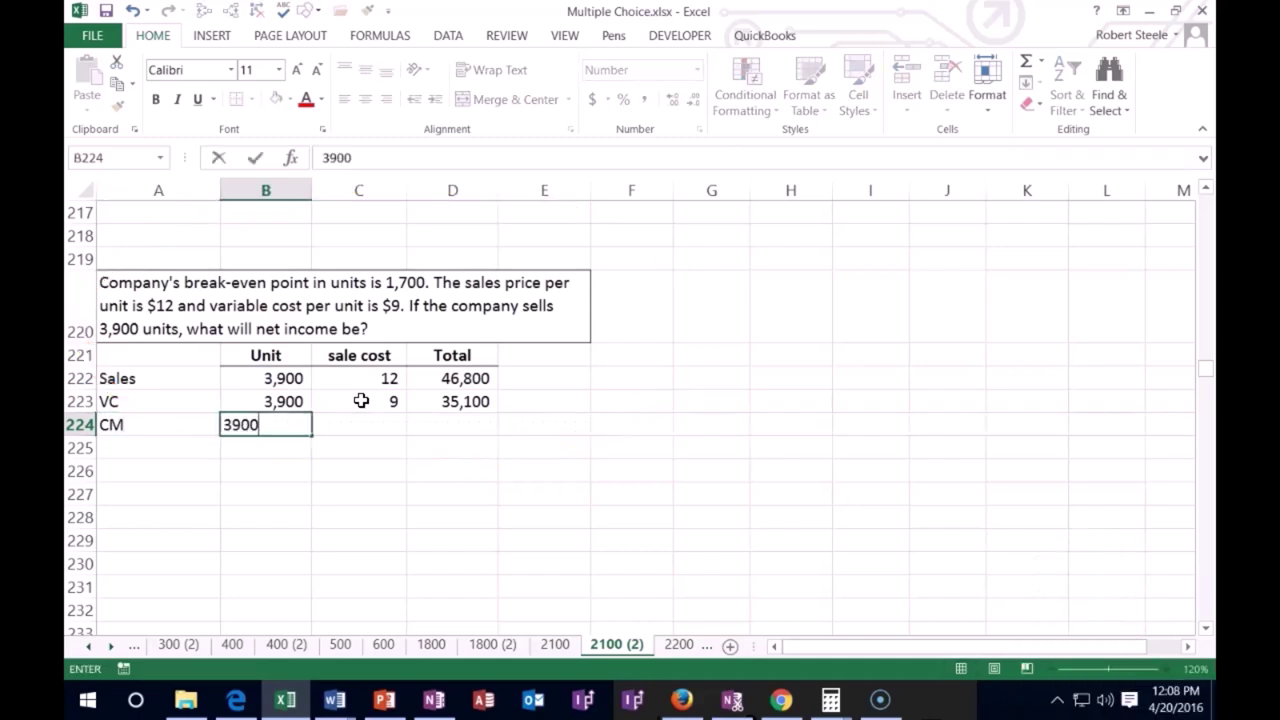
key("Tab")
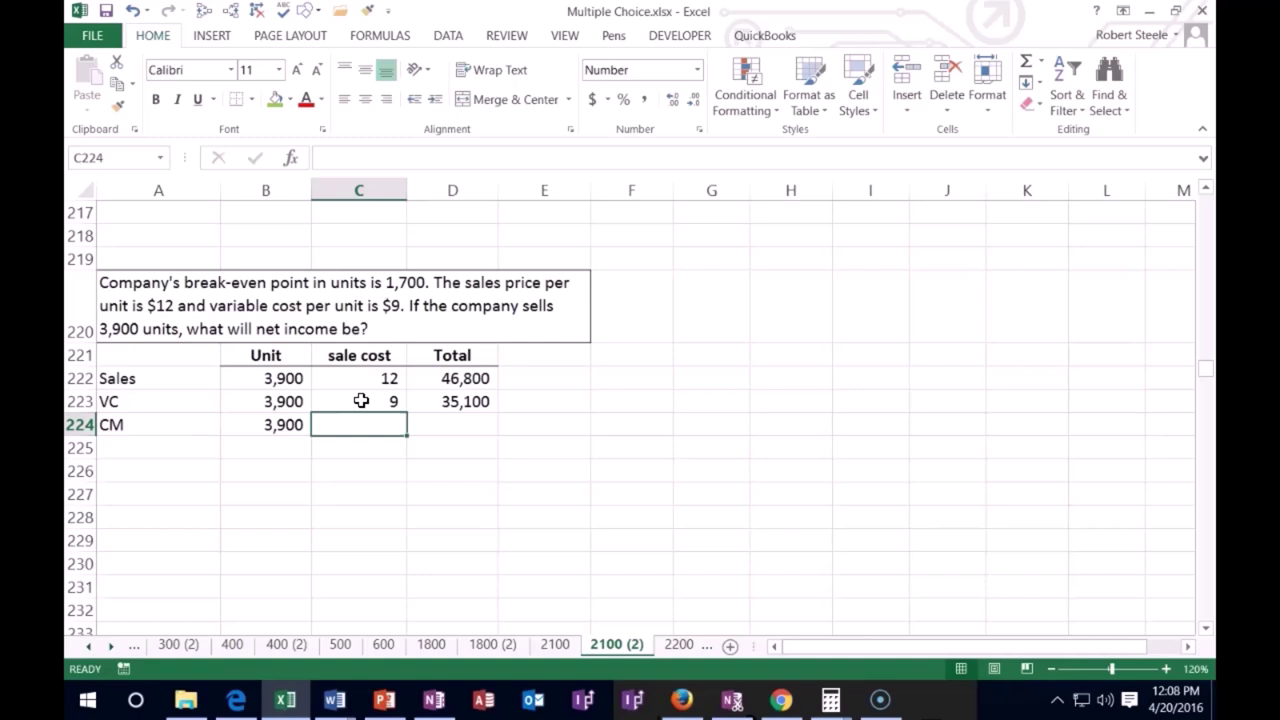
left_click_drag(305, 401, 450, 401)
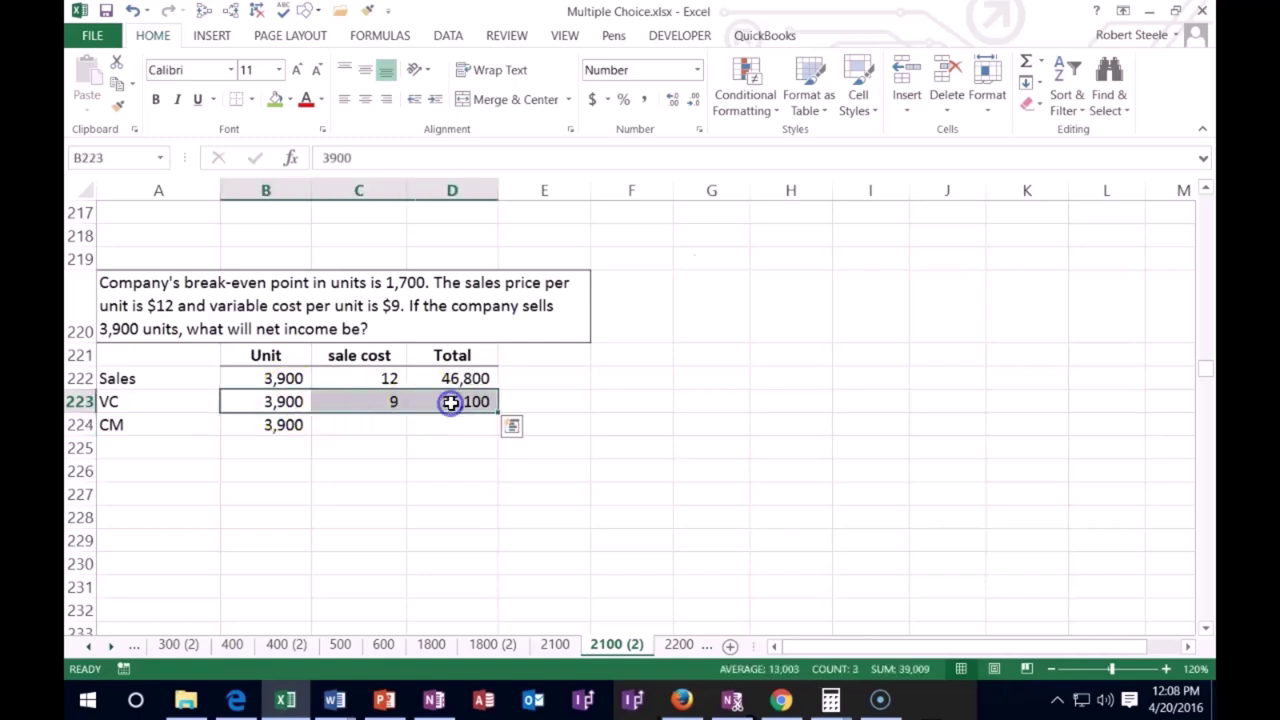
left_click(231, 100)
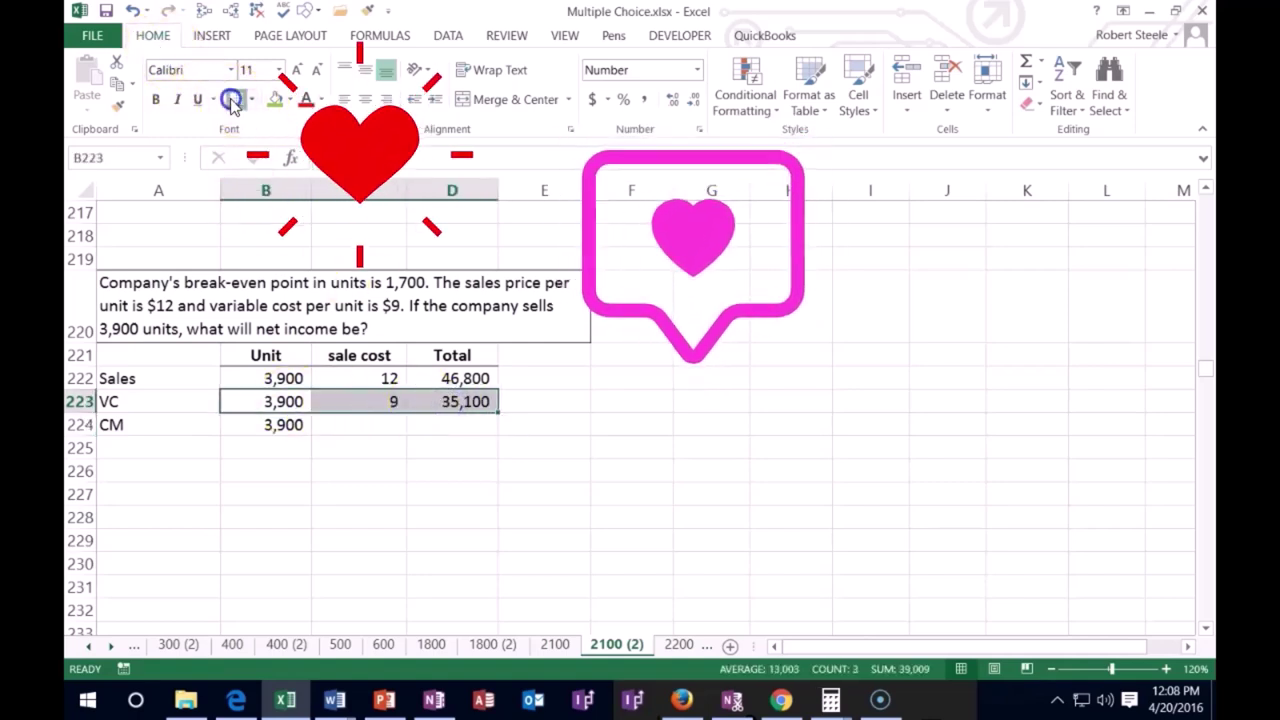
Complete the CM row with =C222-C223 in C224 and =D222-D223 in D224.
left_click(366, 424)
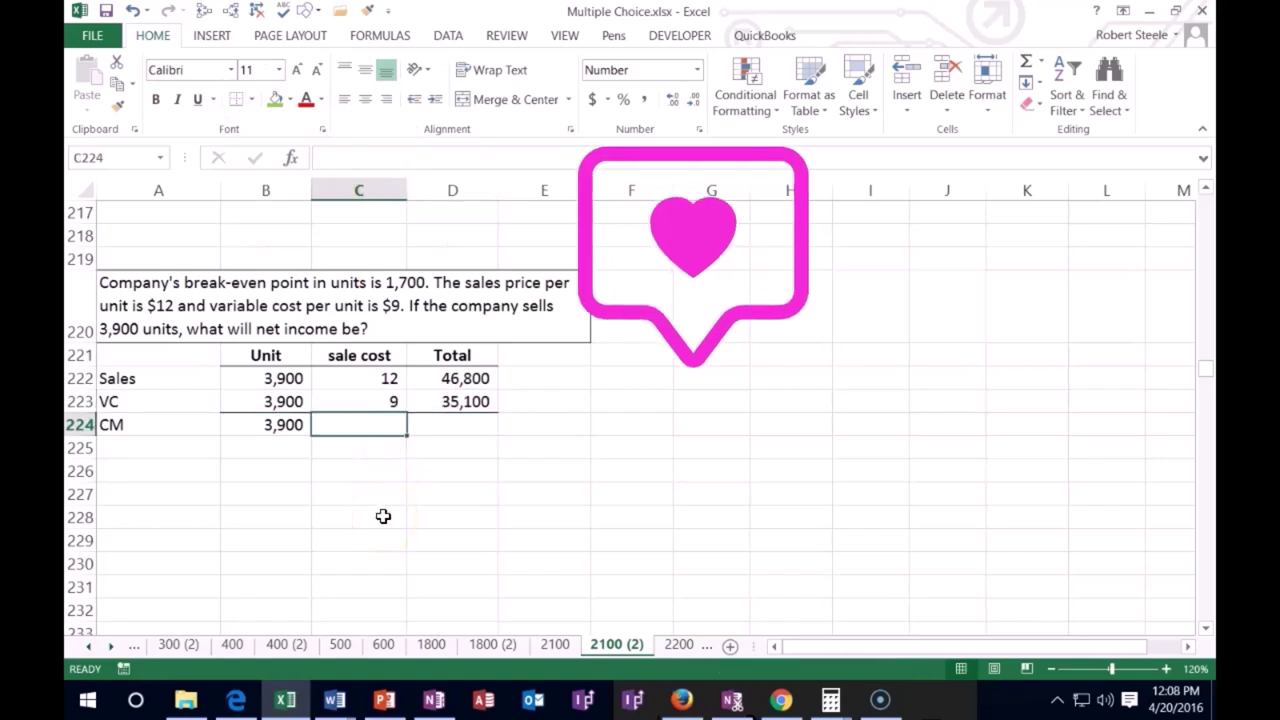
type("=")
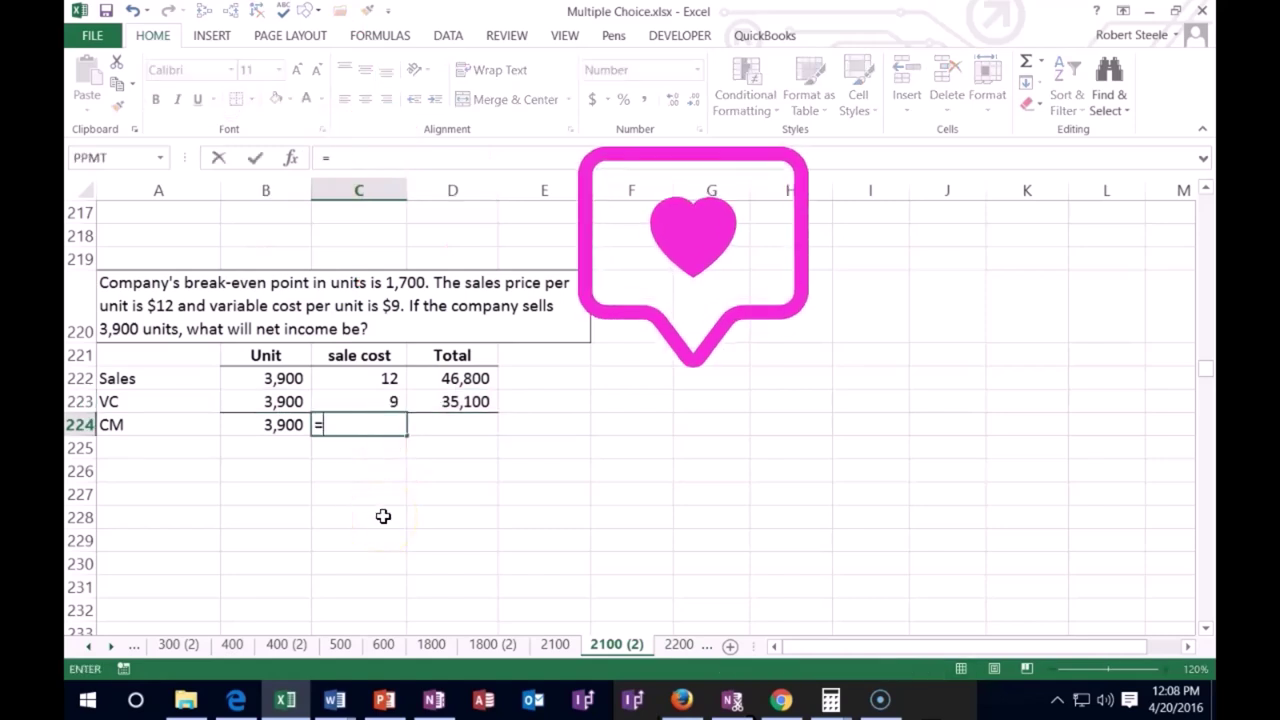
left_click(370, 383)
type("-")
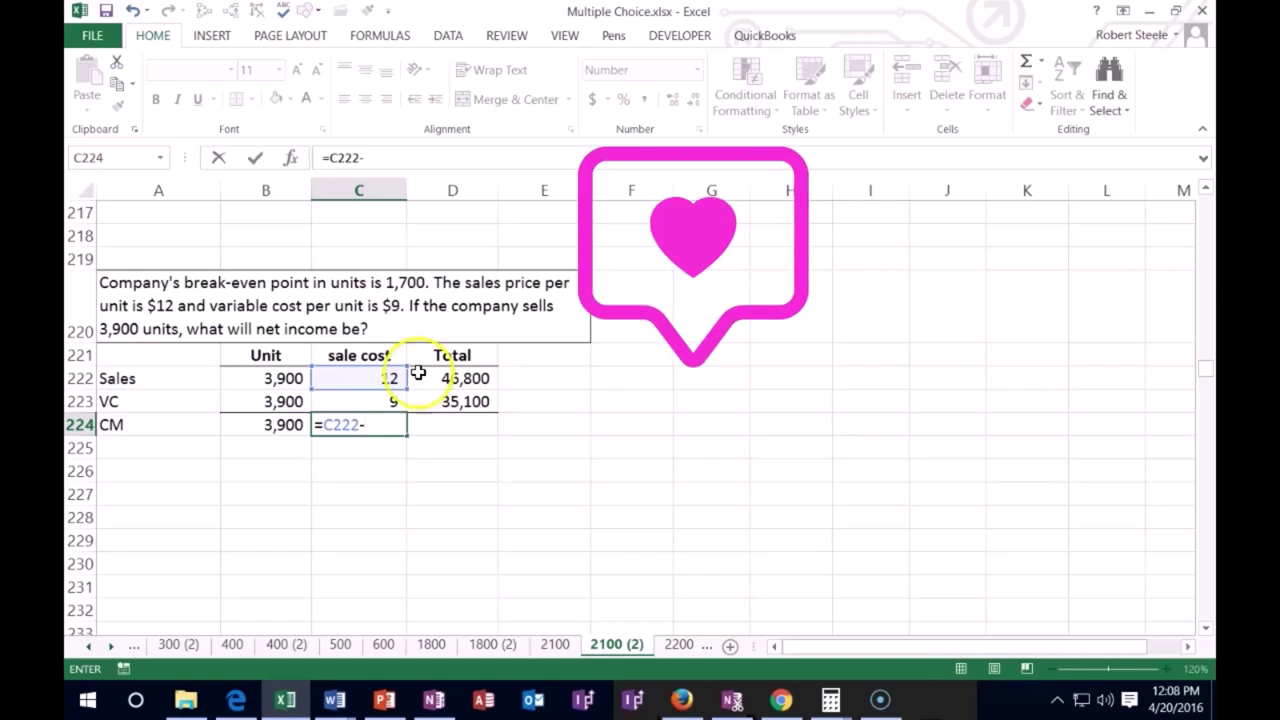
left_click(383, 400)
key("Tab")
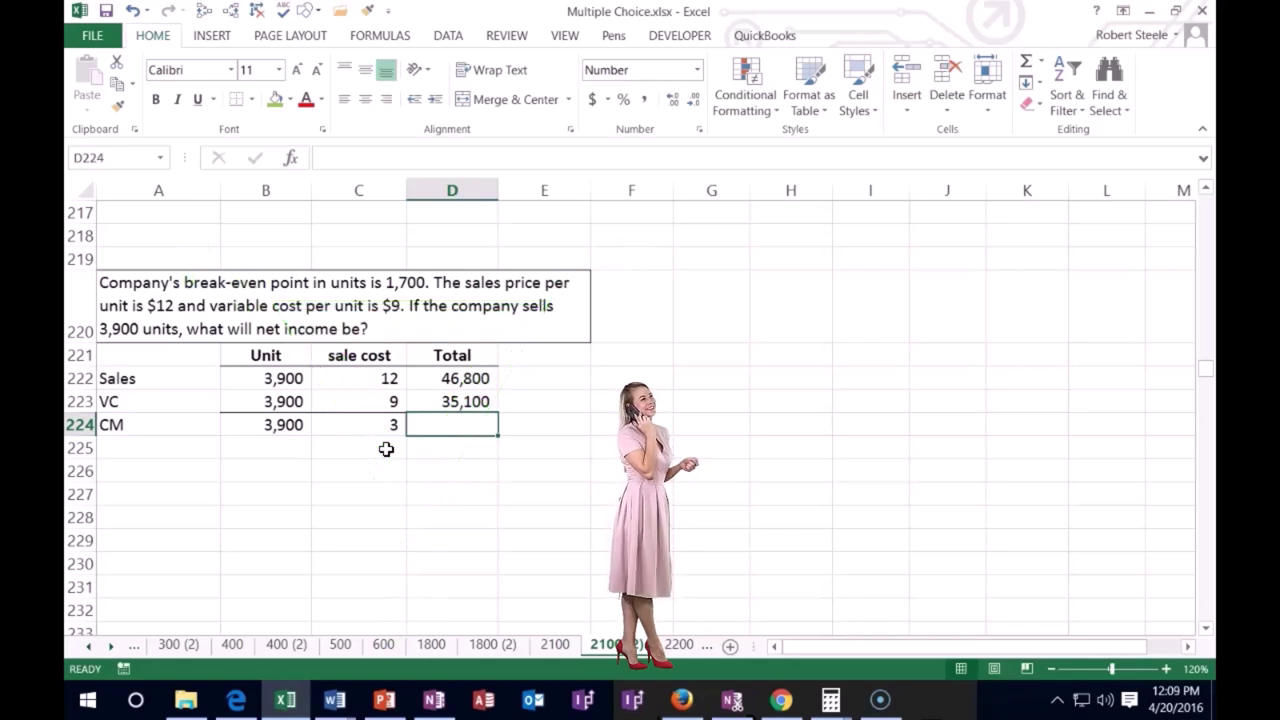
type("=")
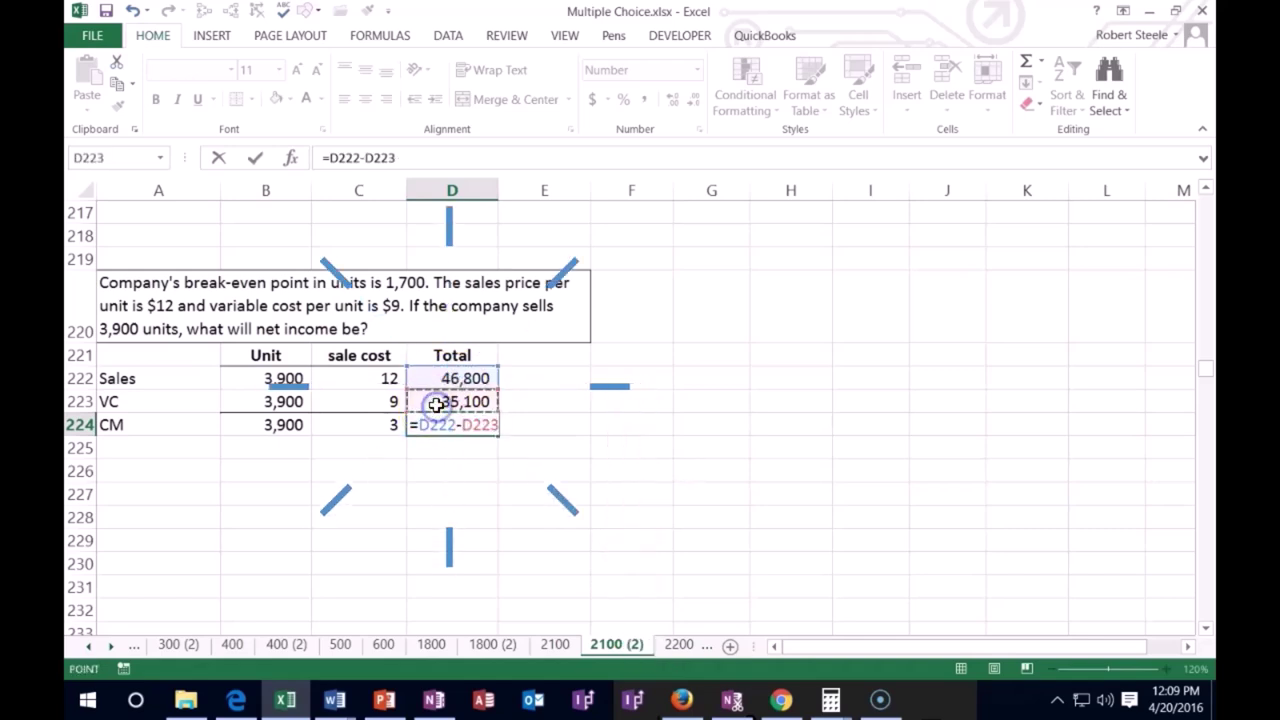
key("Return")
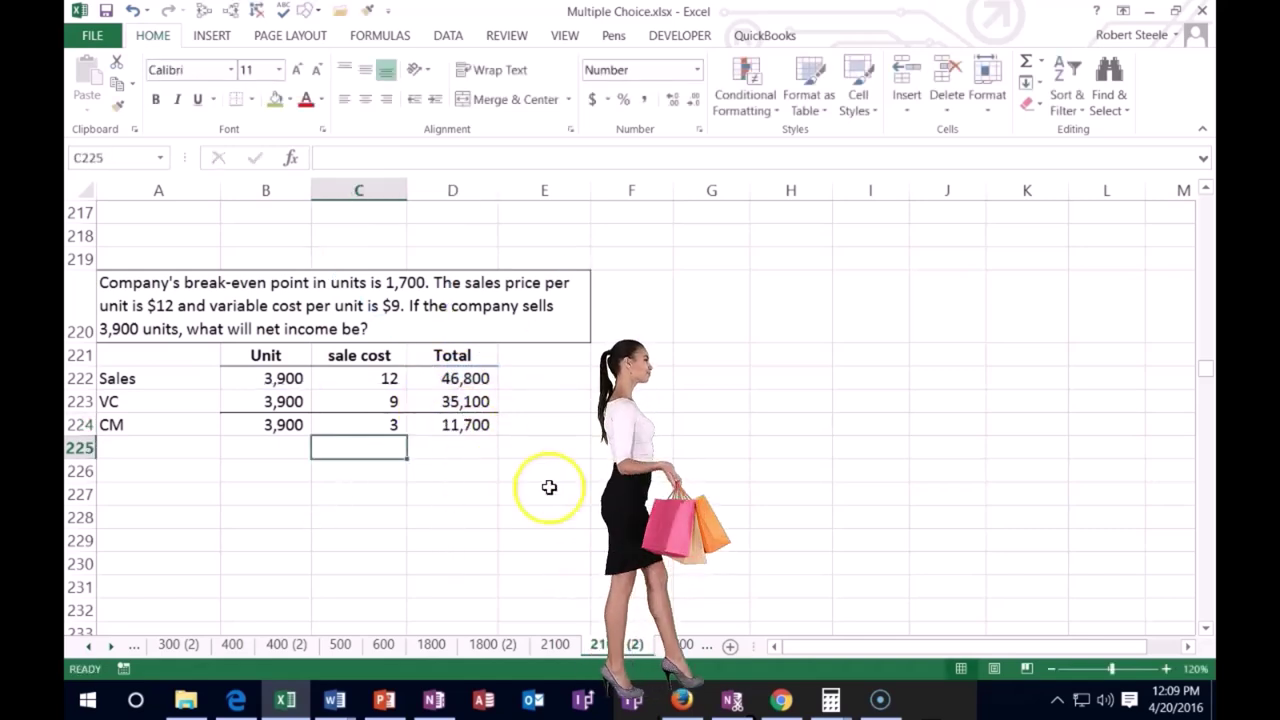
Switch to Calculator and multiply 3900 by 3 to check the total contribution margin, and return to the worksheet.
mouse_move(830, 700)
left_click(772, 640)
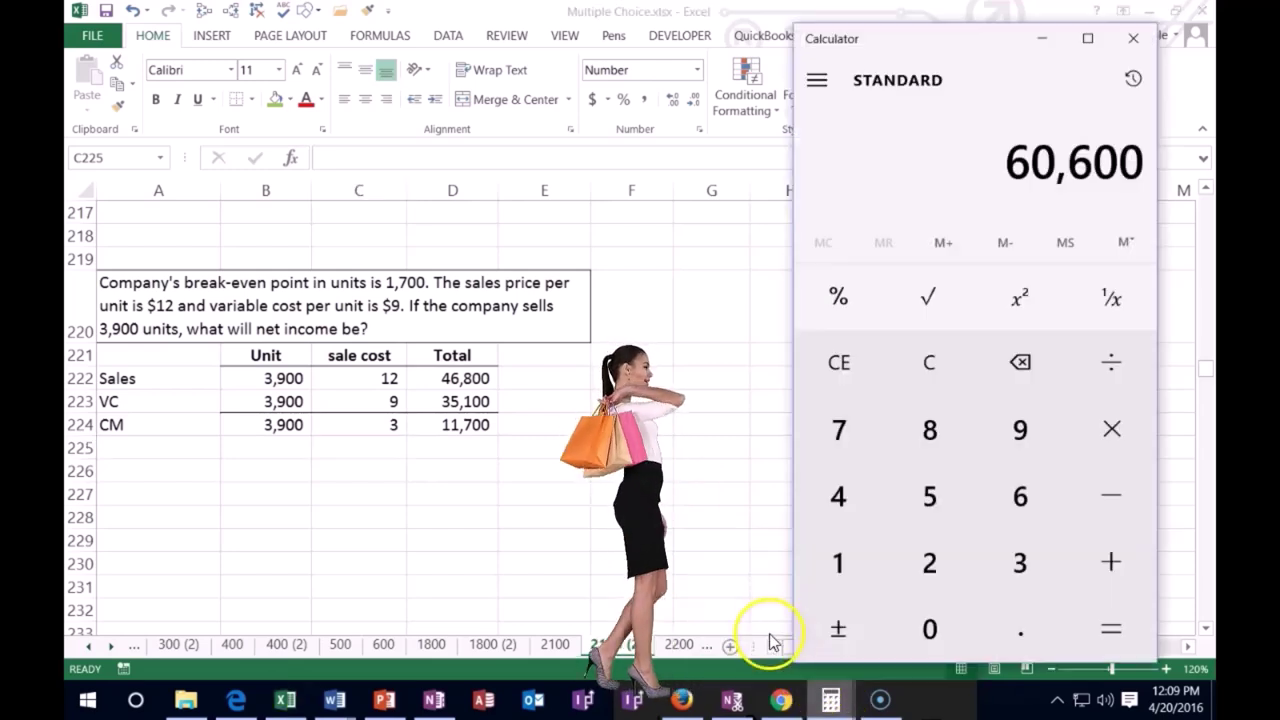
left_click(891, 395)
type("39")
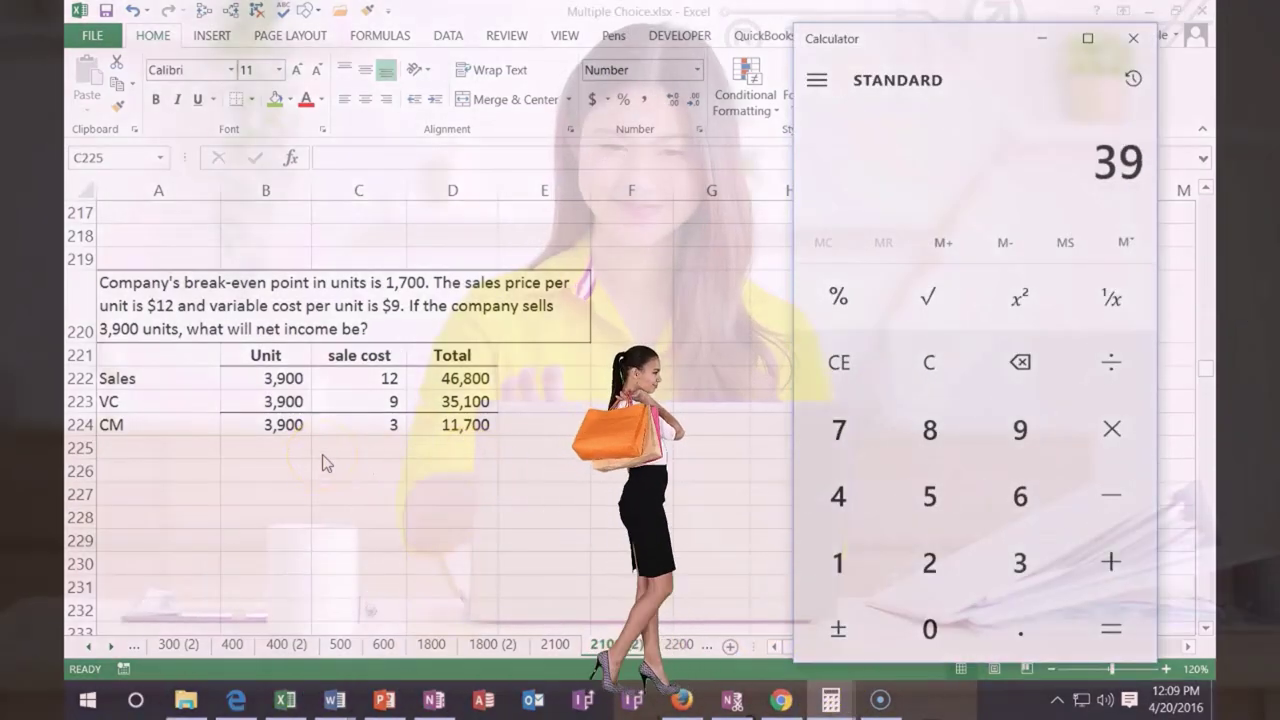
type("00*3")
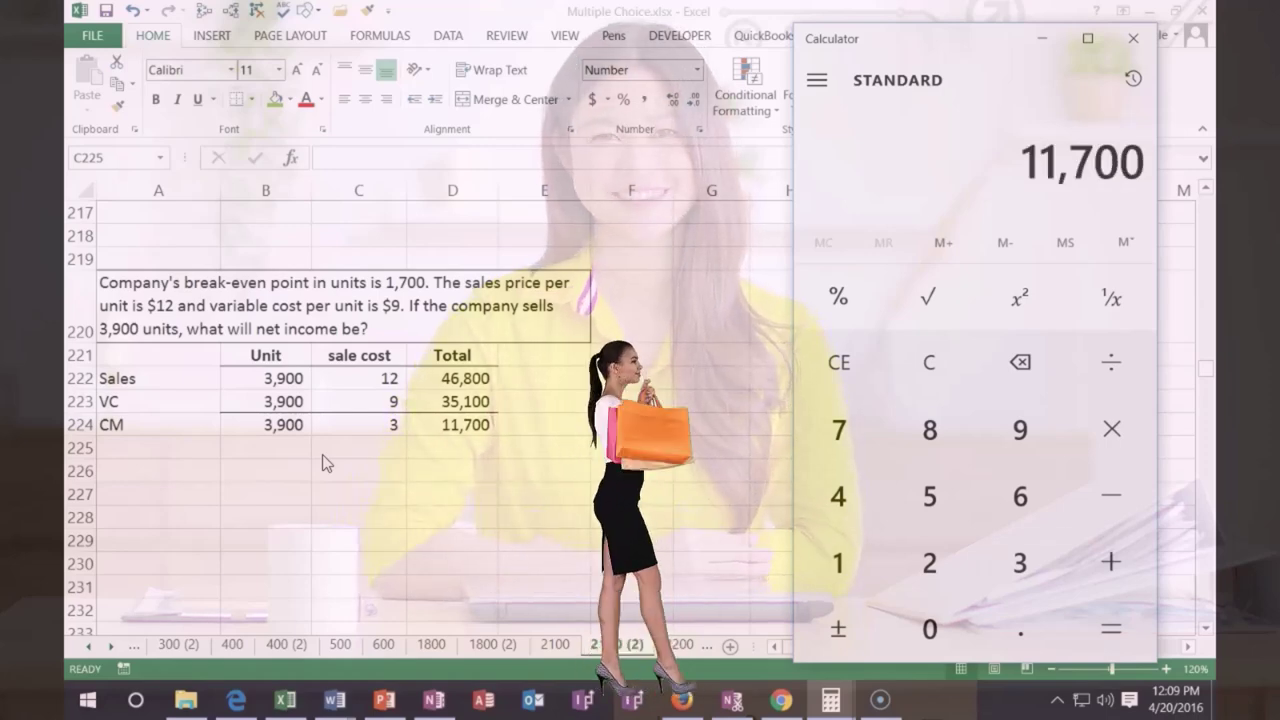
left_click(90, 645)
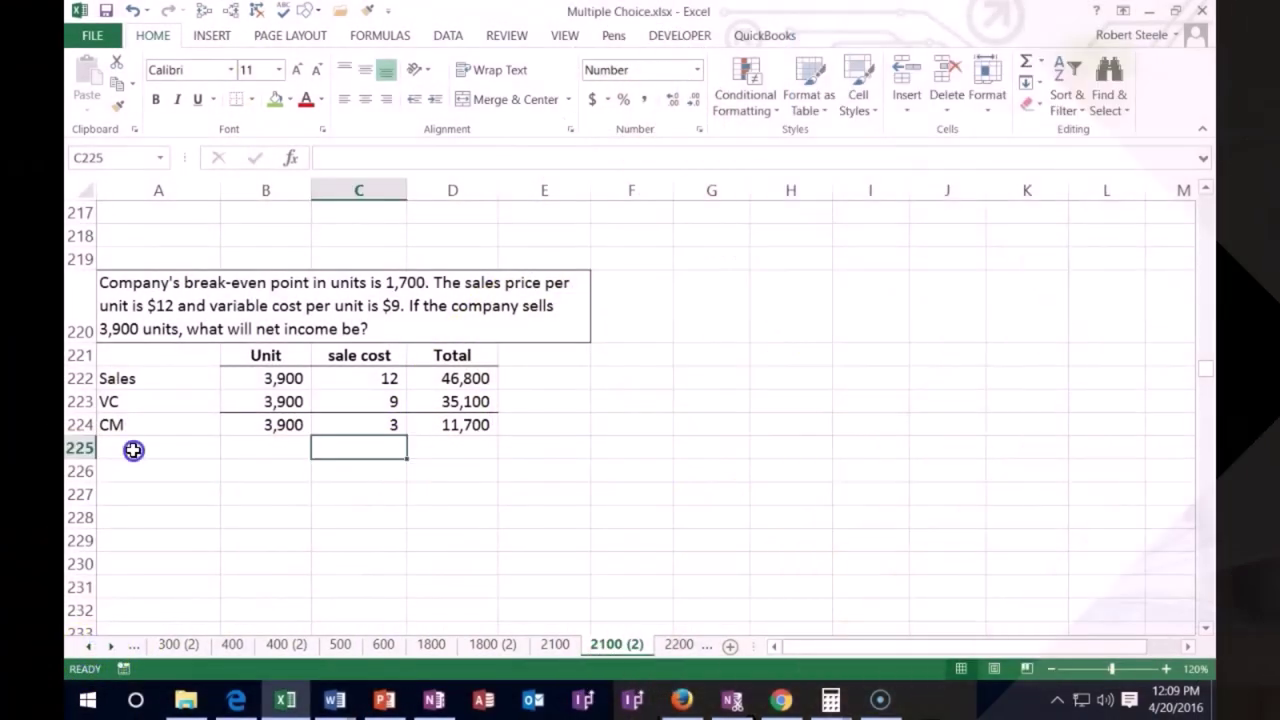
Label A225 as FC and fill D225 green as an unknown amount.
left_click(133, 450)
type("FC")
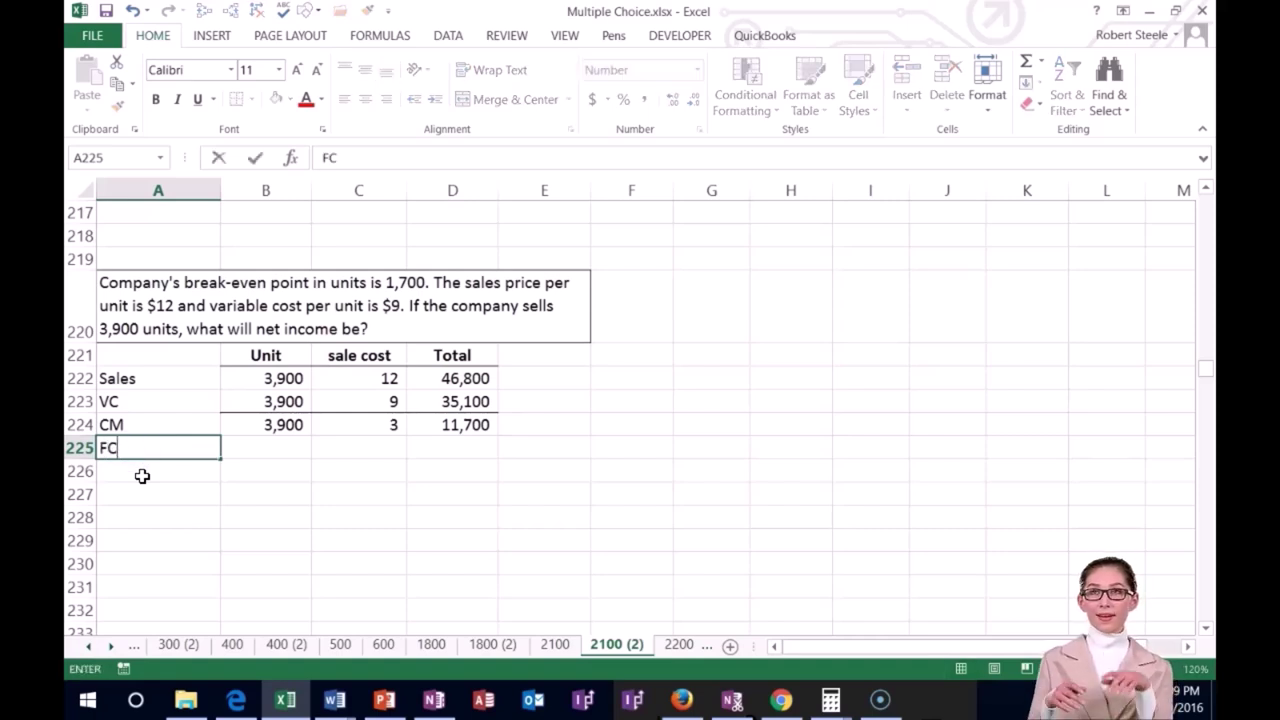
key("Tab")
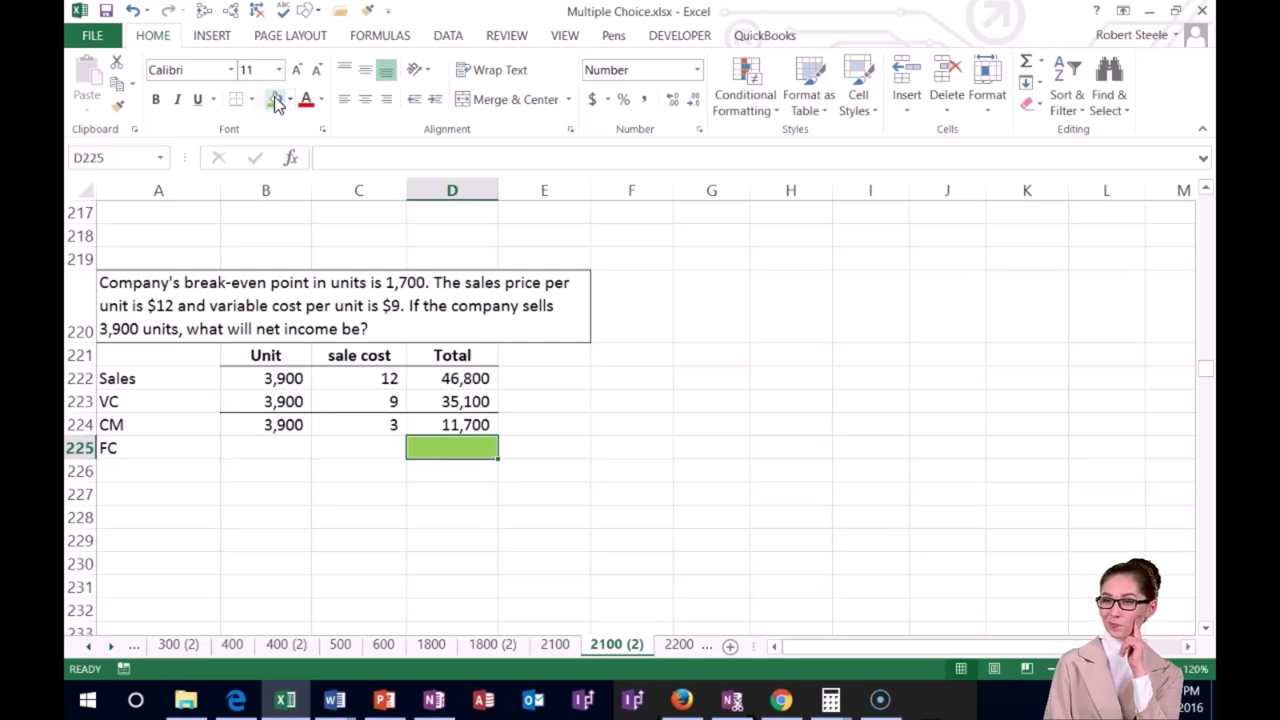
Label A226 as Net income and fill D226 with the same green.
left_click(157, 468)
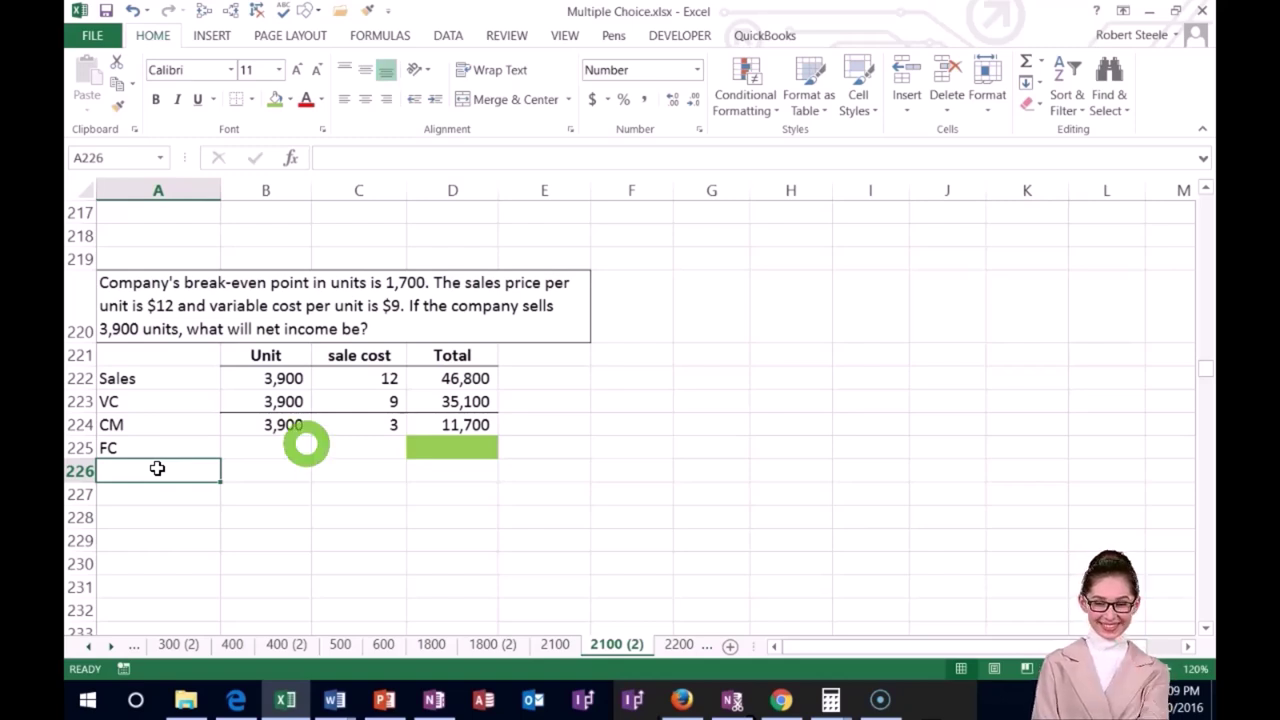
type("Net income")
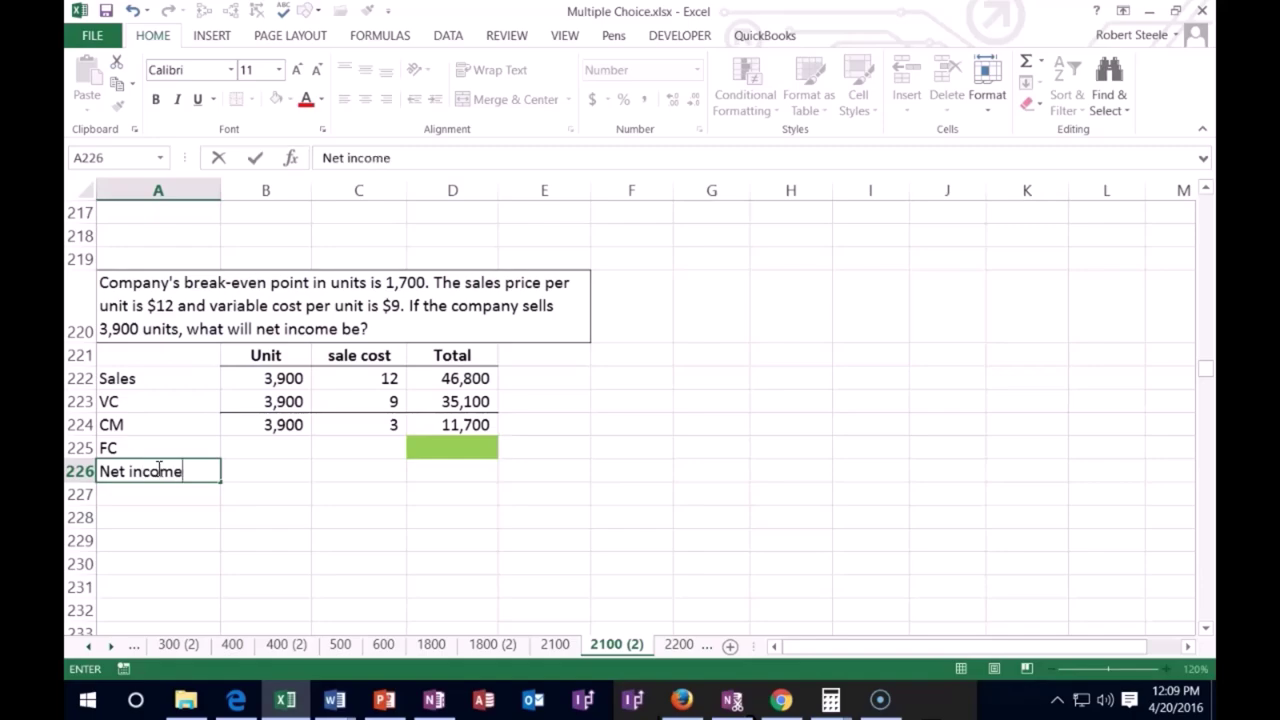
left_click(430, 470)
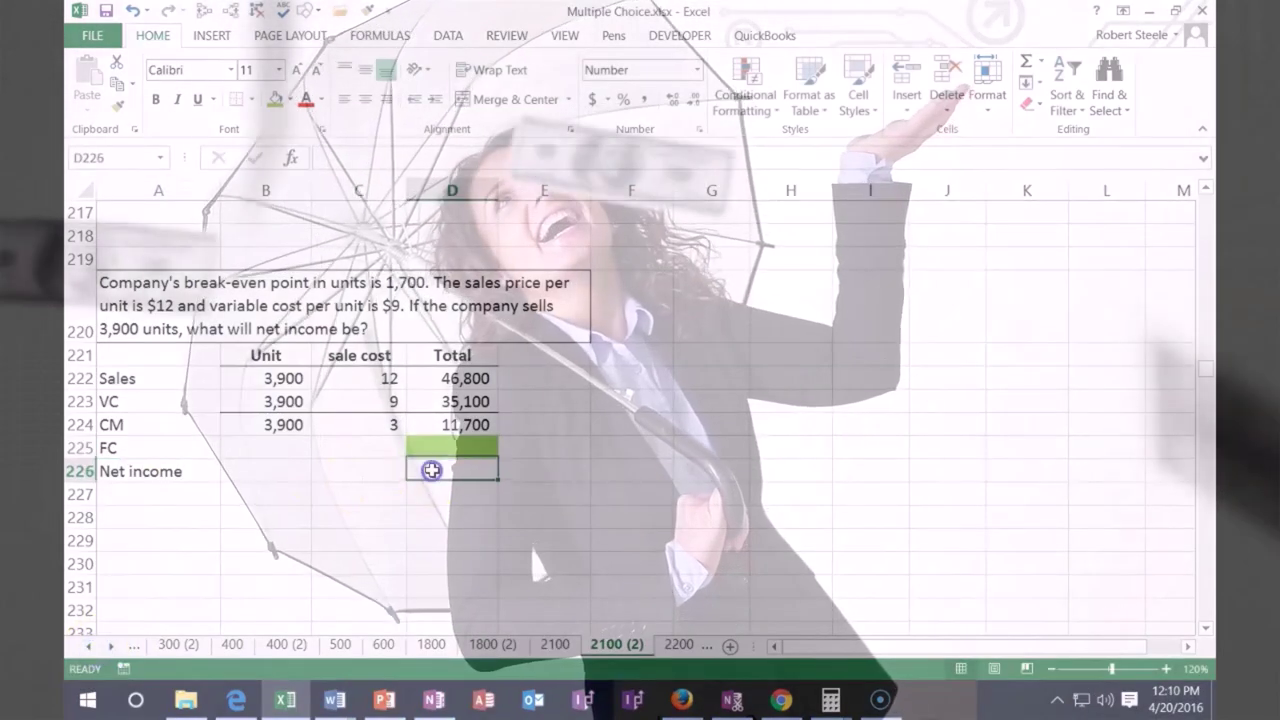
right_click(432, 472)
left_click(505, 523)
left_click(344, 546)
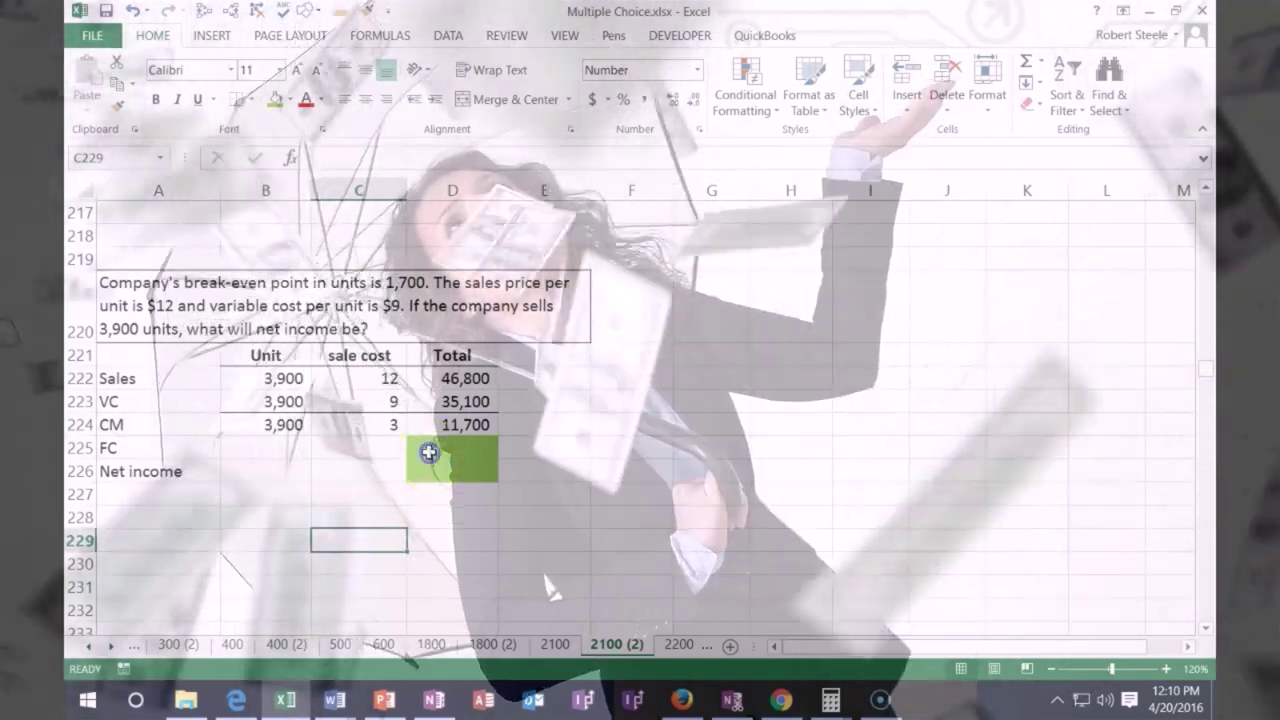
left_click(433, 447)
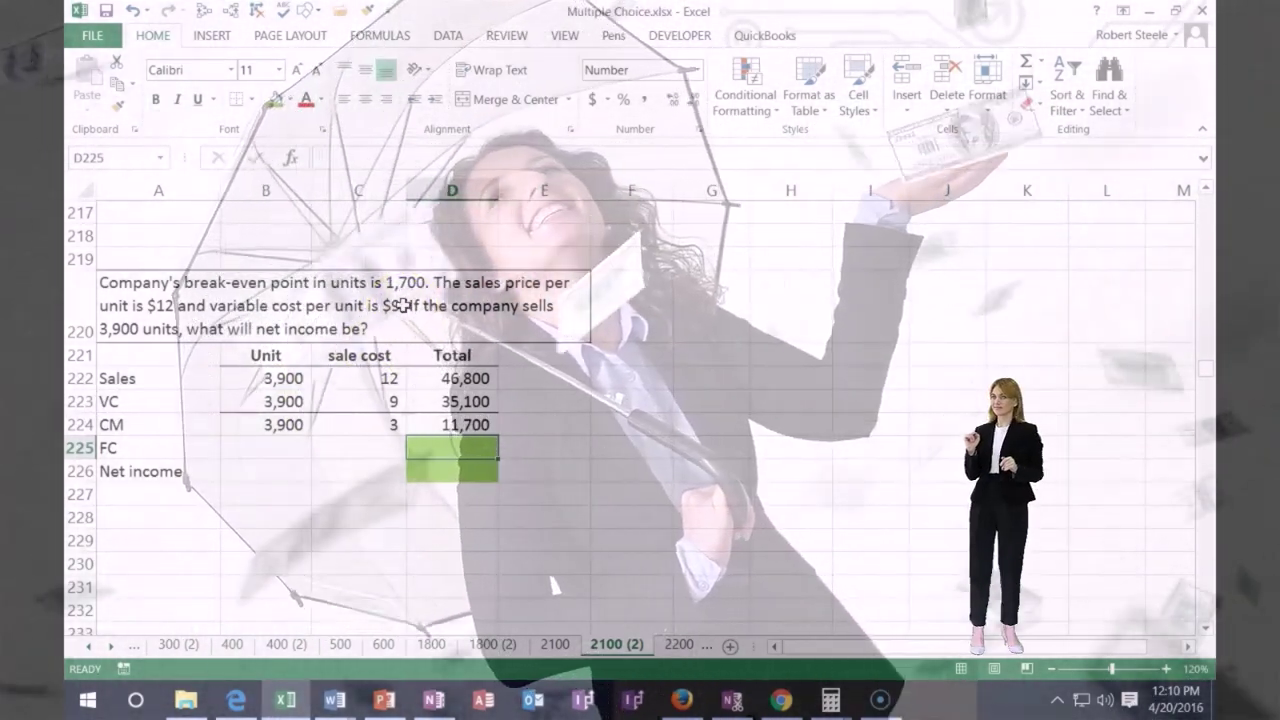
Start a break-even calculation below the income table by labelling A230 as FC.
left_click(137, 563)
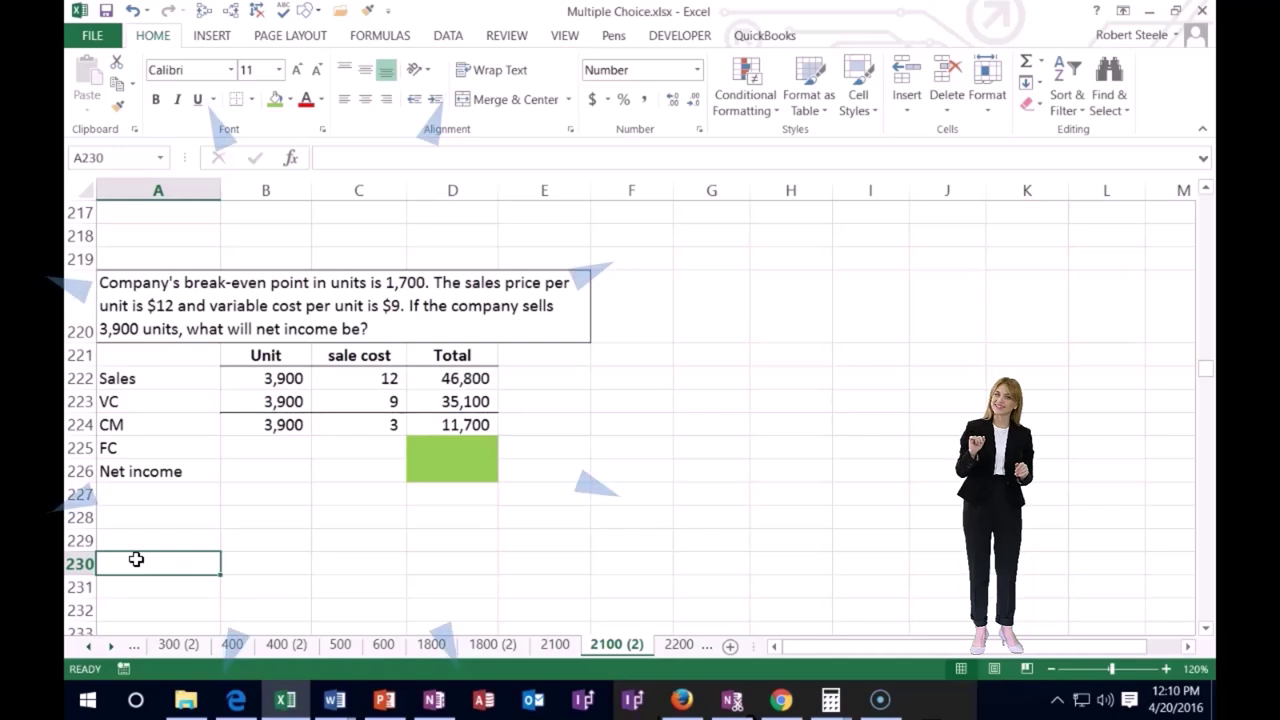
type("F")
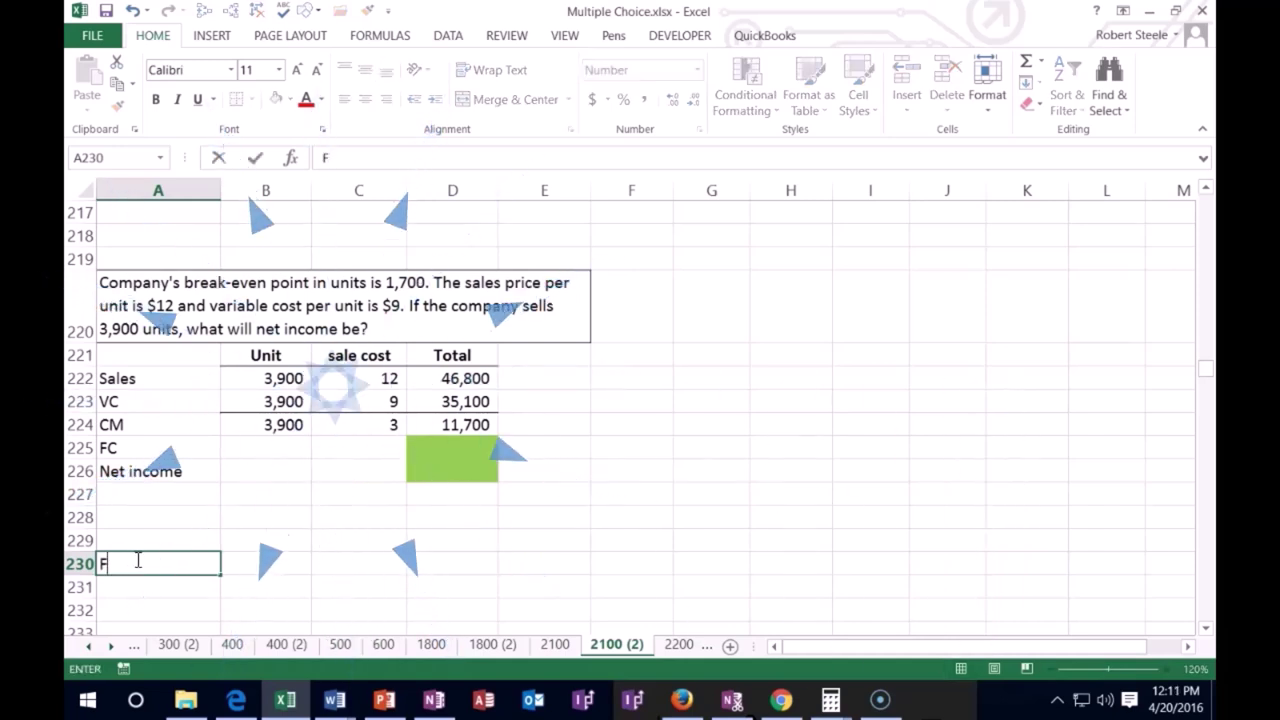
type("C")
key("Tab")
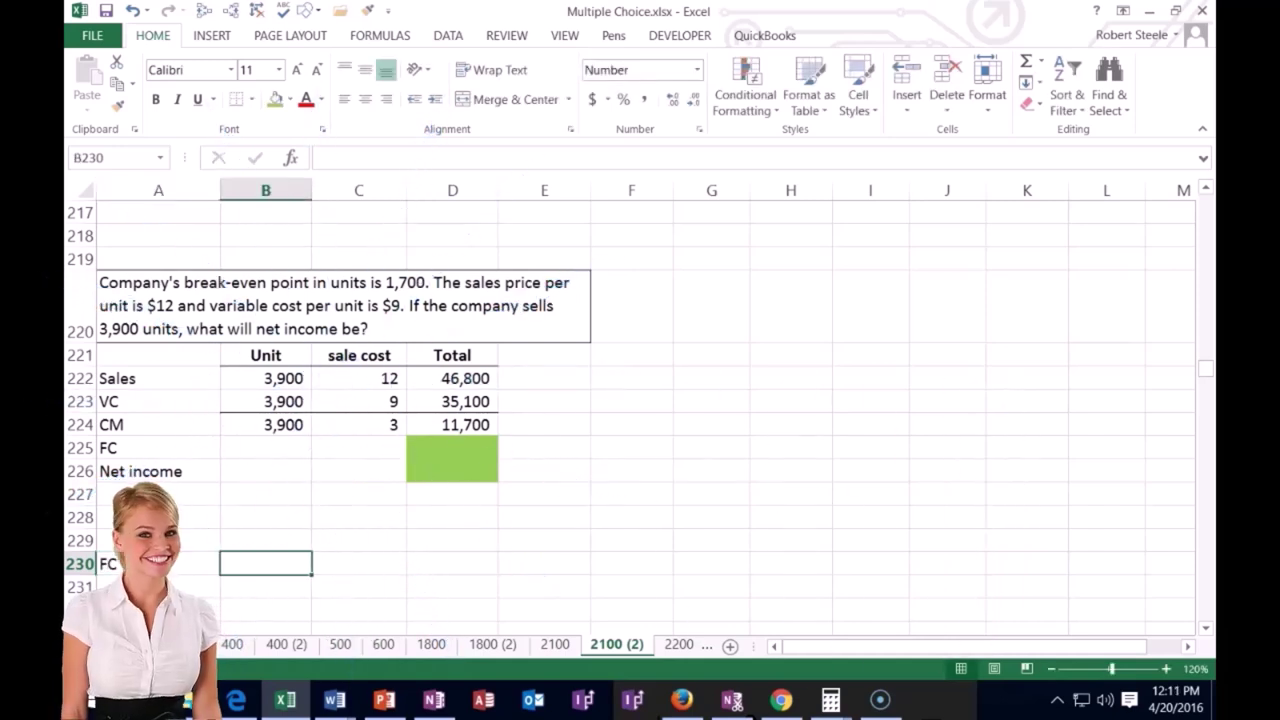
key("Return")
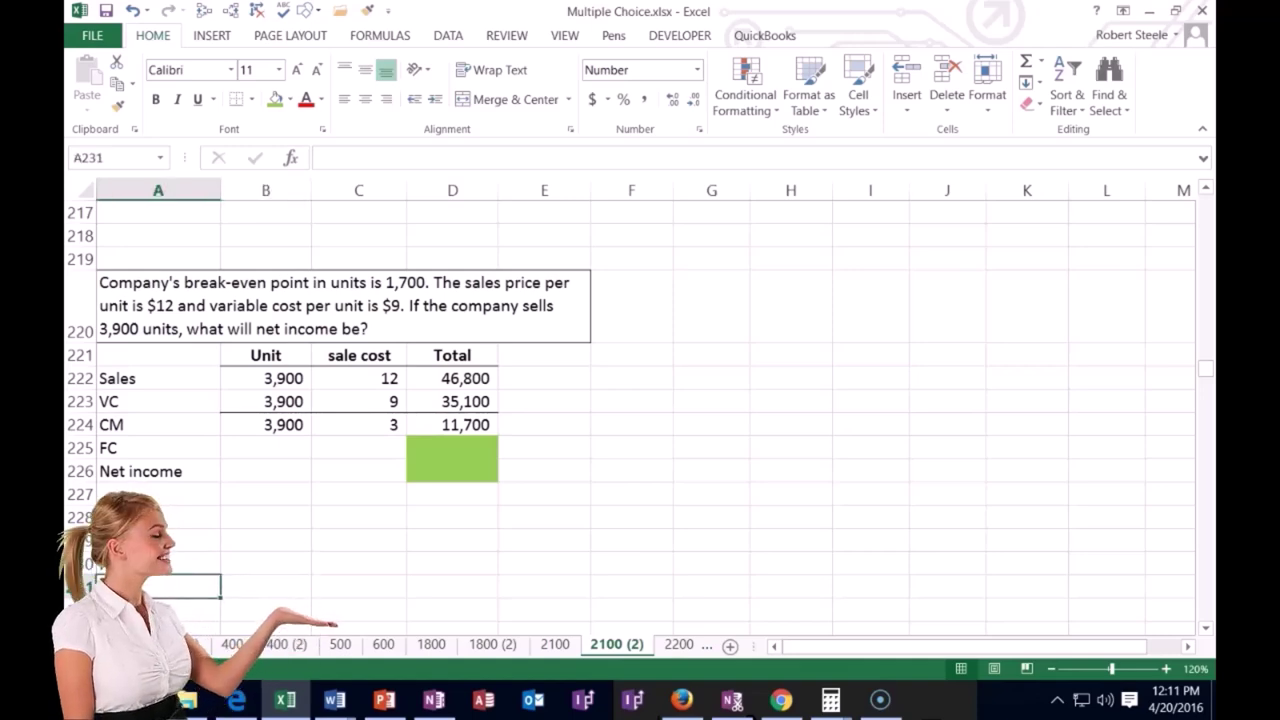
Label A231 as CM per unit and link B231 to the unit contribution margin in C224.
type("C")
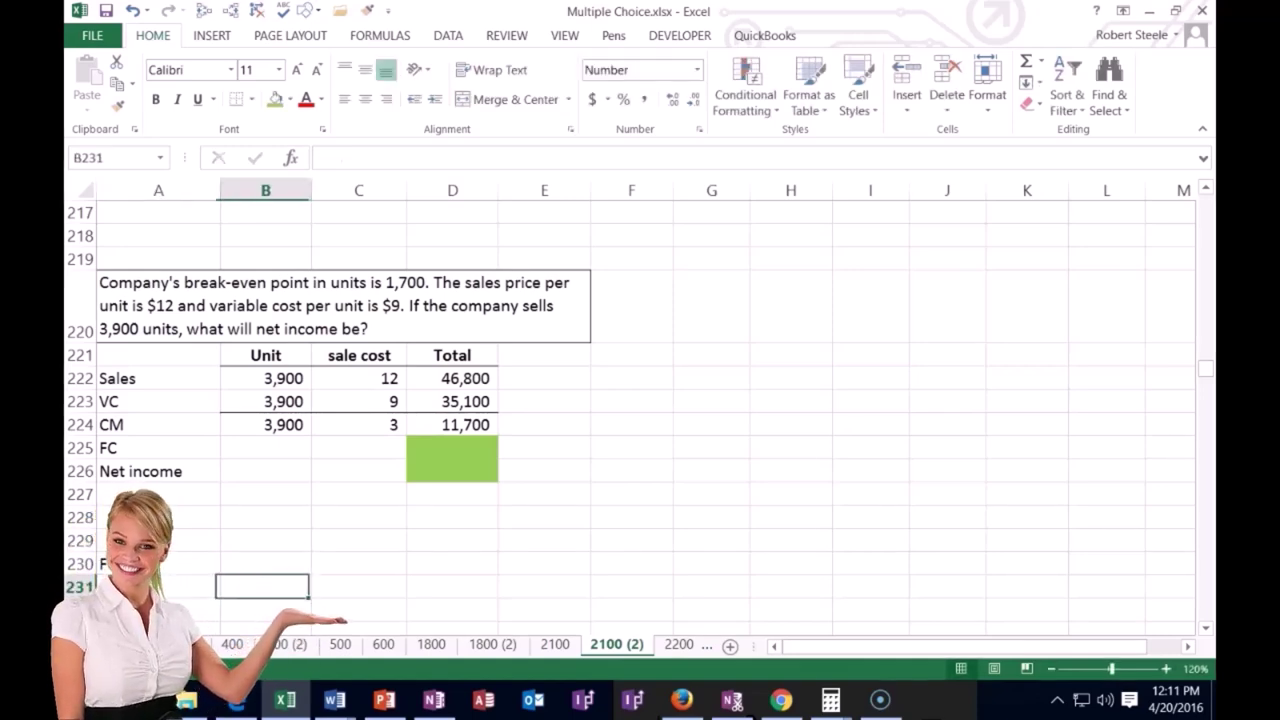
key("Tab")
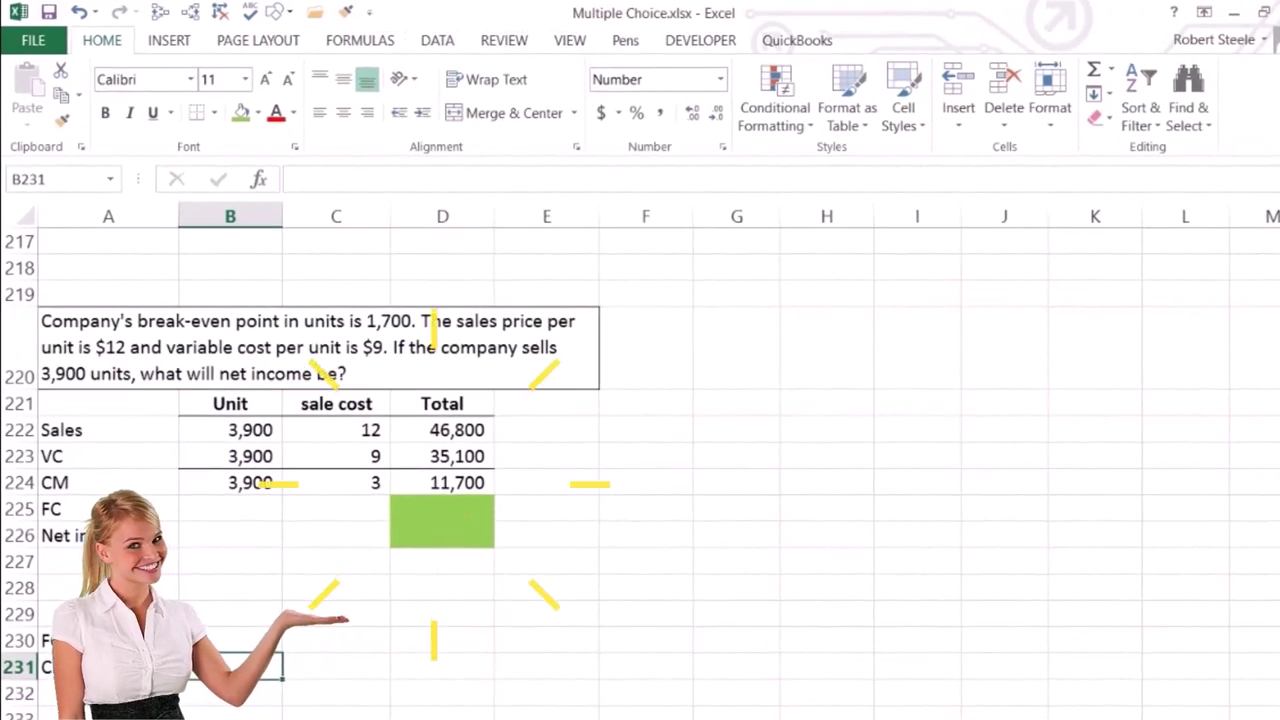
double_click(108, 667)
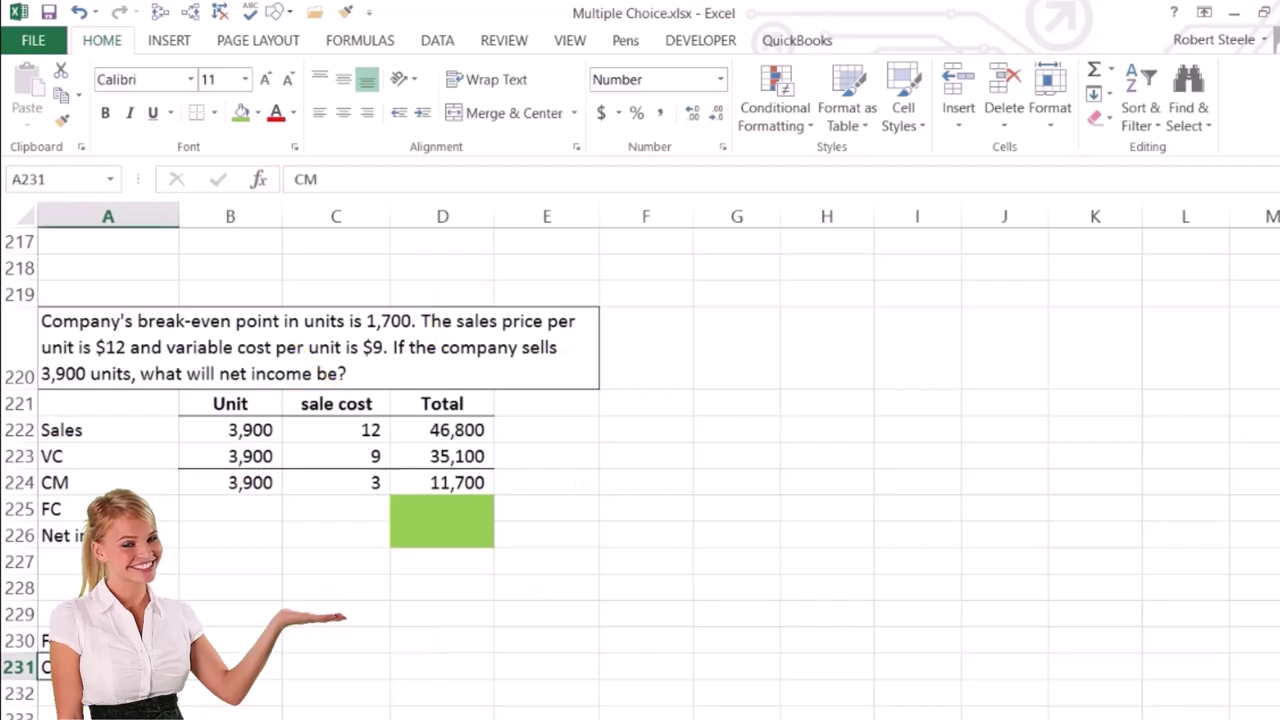
type("per unit")
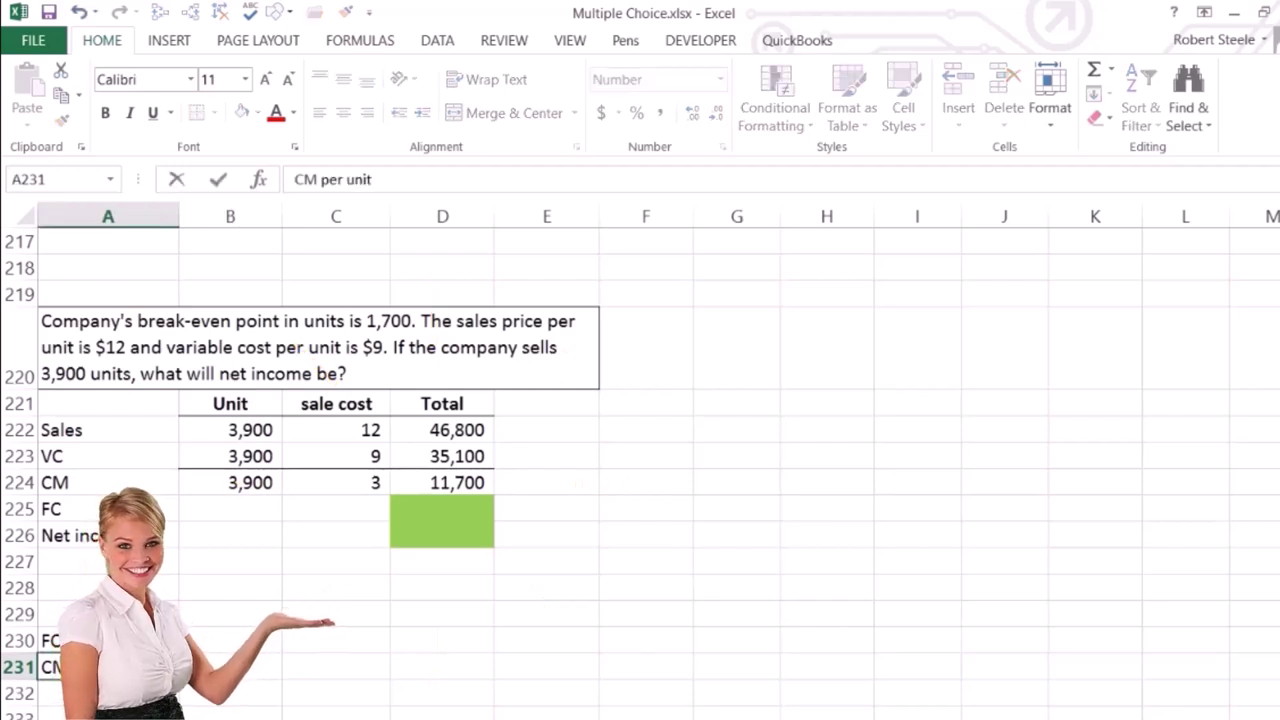
key("Tab")
type("=")
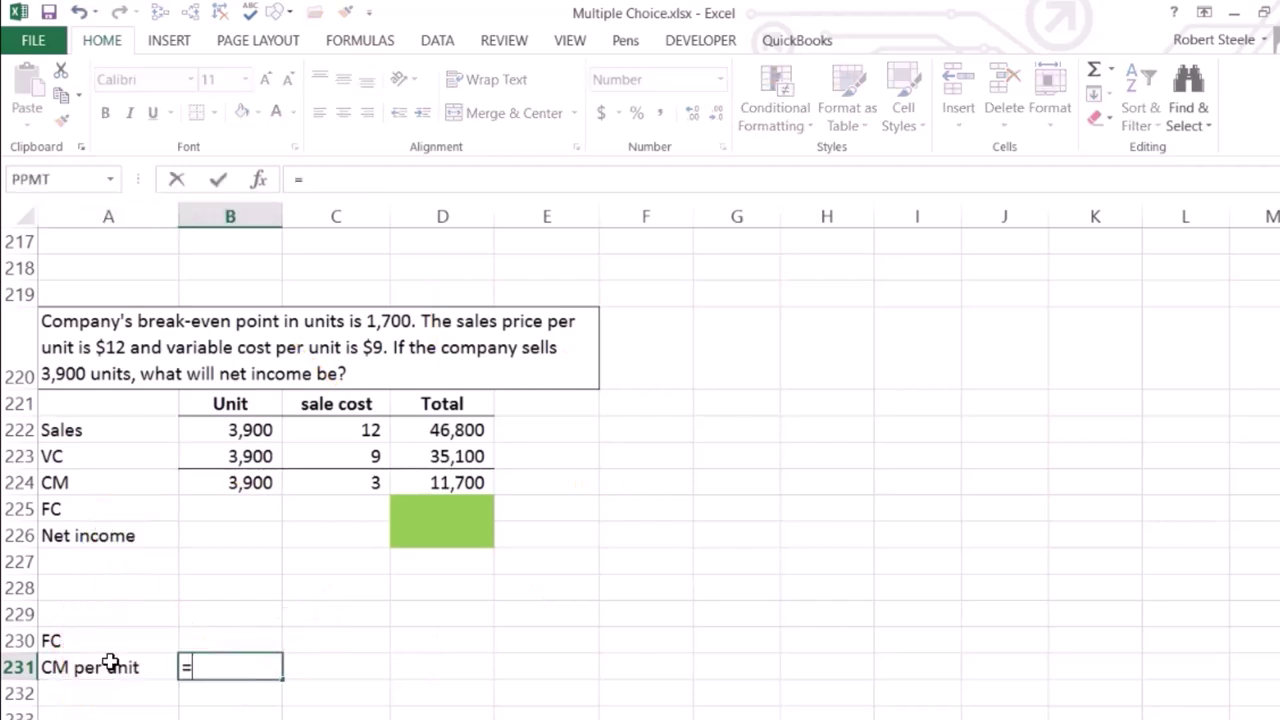
left_click(313, 483)
key("Return")
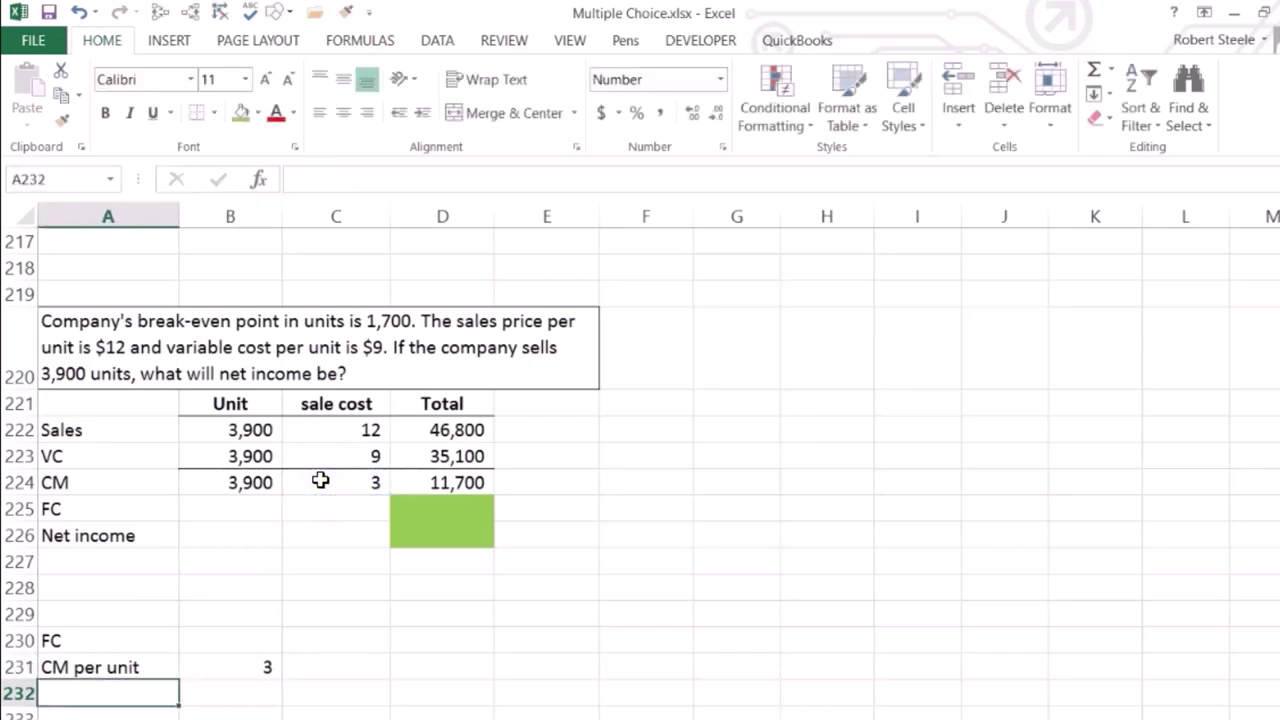
Label A232 as BE and enter 1,700 units in B232.
type("BE")
key("Tab")
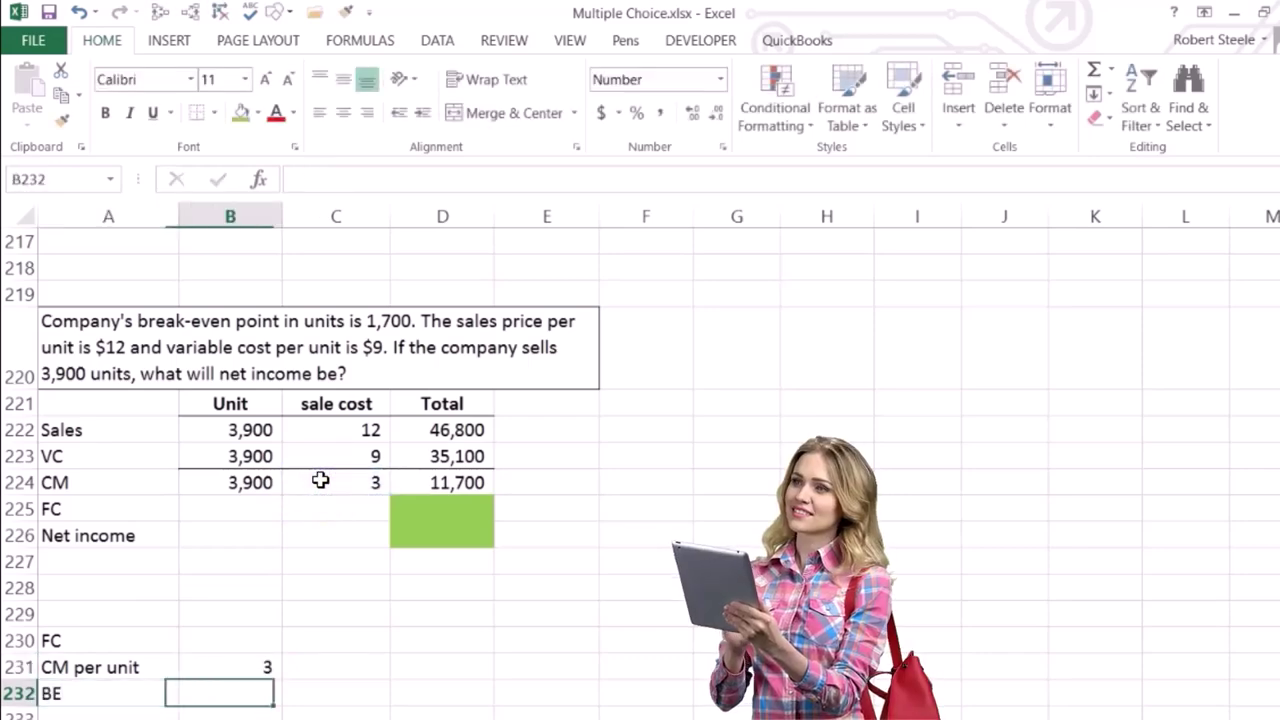
type("1,7")
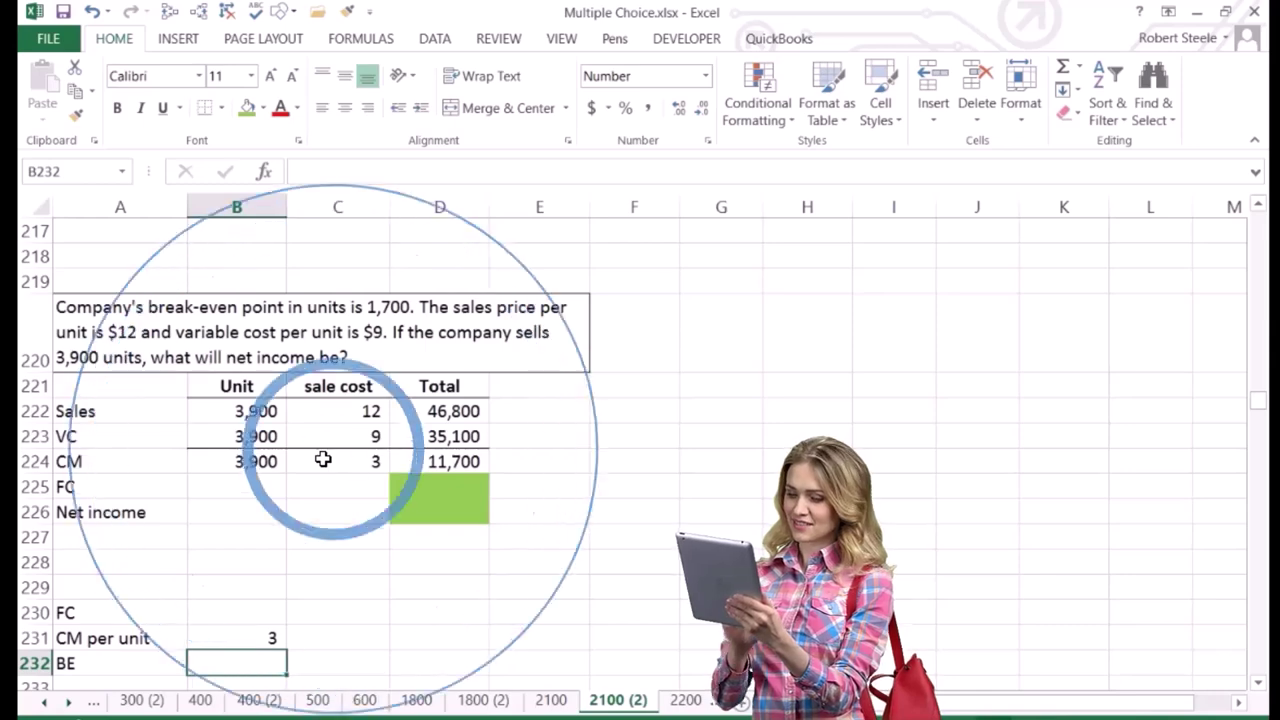
type("00")
key("Return")
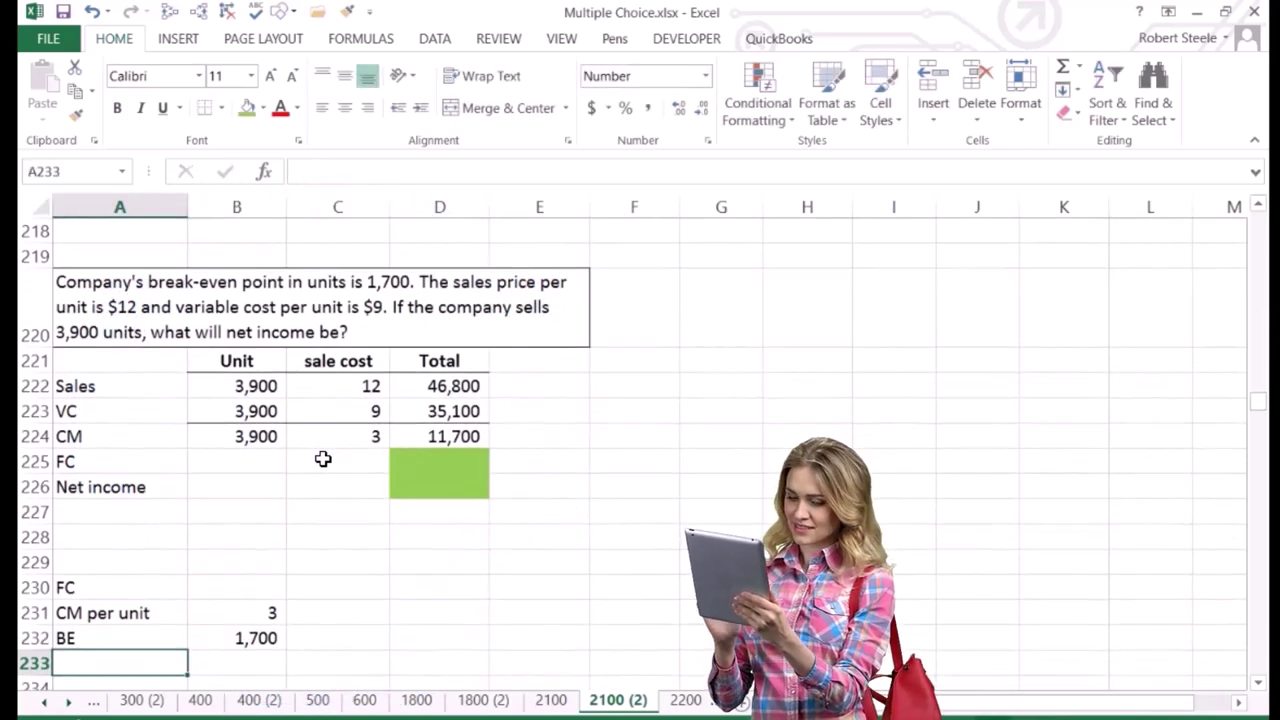
Fill the unknown fixed cost cell B230 green and put a bottom border under B231.
left_click(268, 580)
right_click(270, 588)
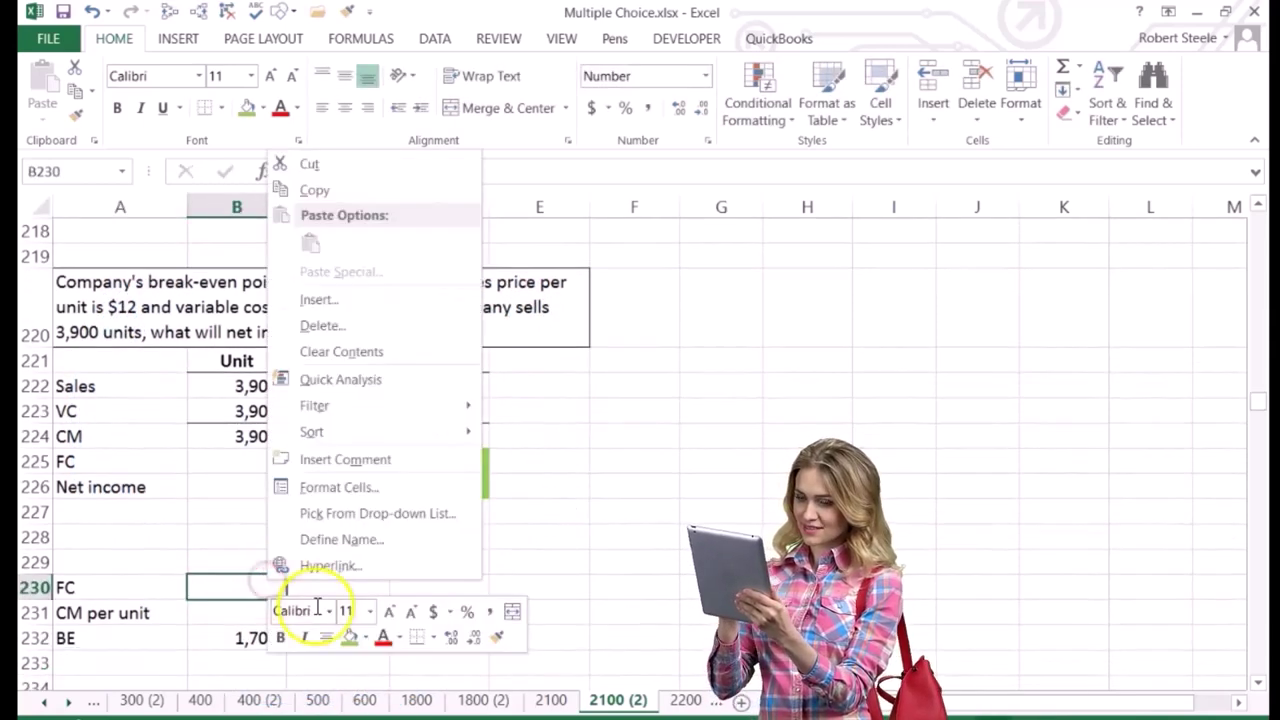
left_click(346, 637)
left_click(229, 636)
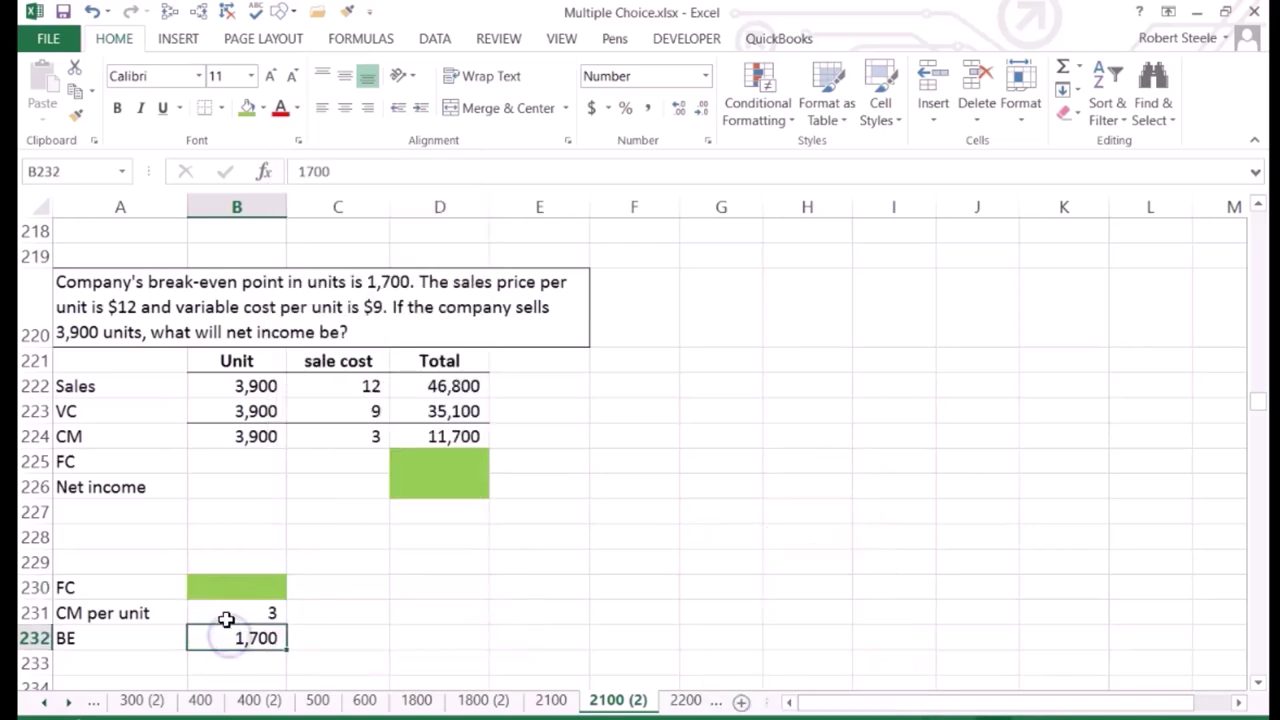
left_click(354, 601)
left_click(263, 590)
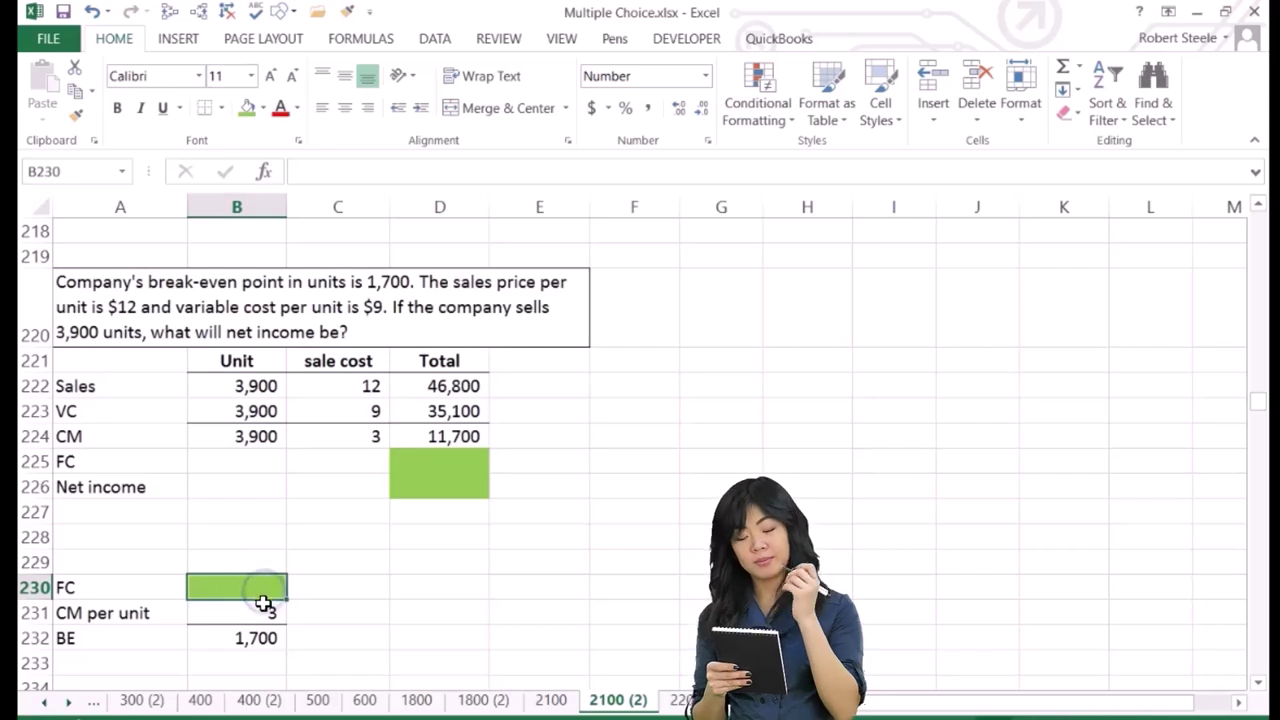
left_click(265, 610)
left_click(260, 636)
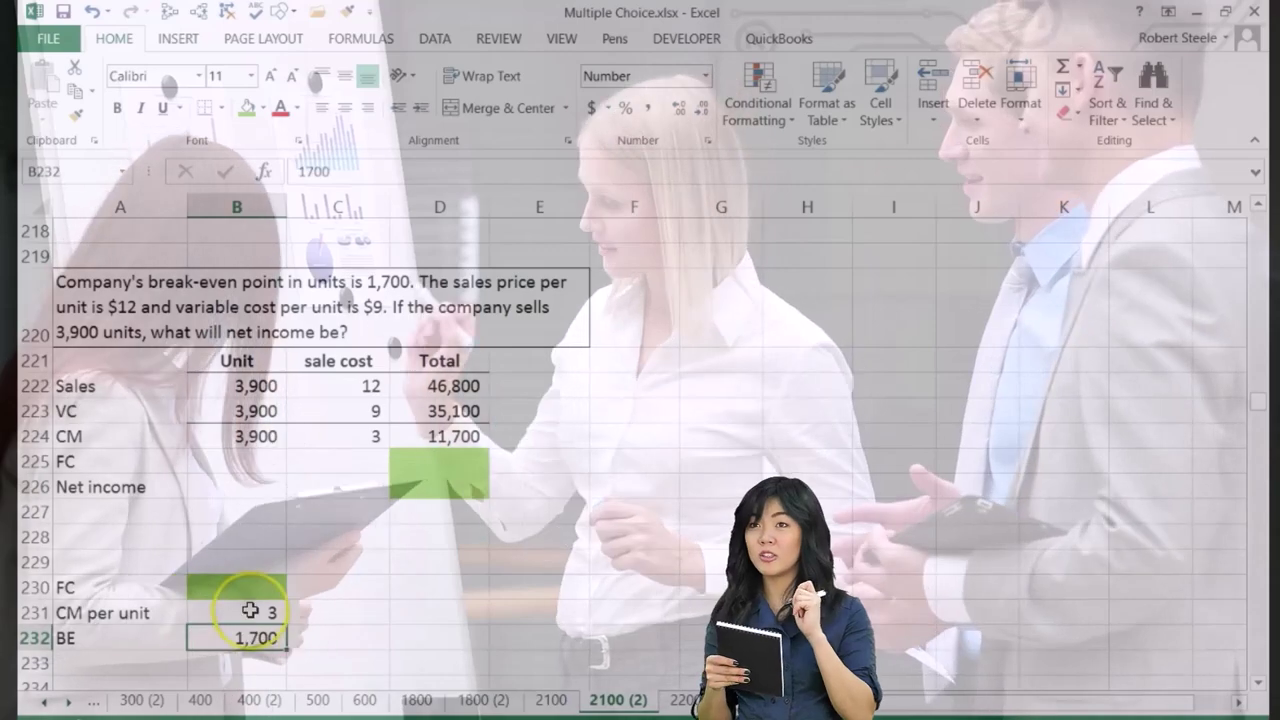
left_click(250, 590)
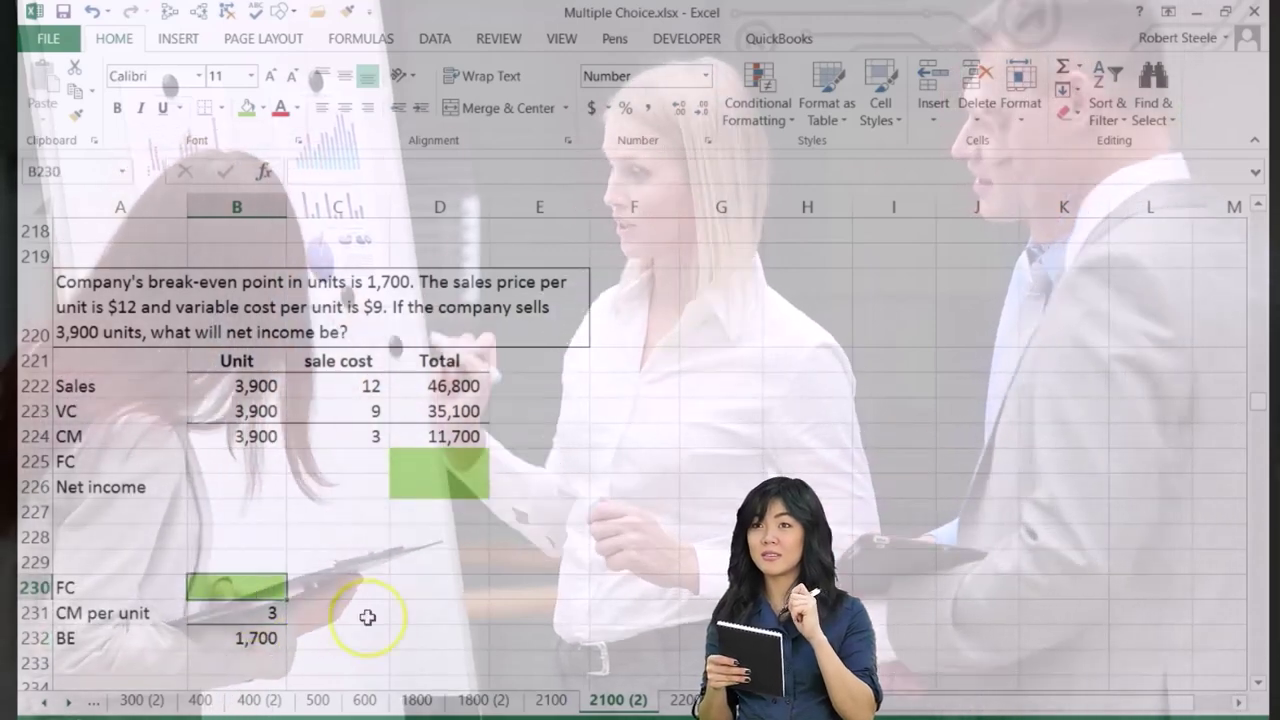
Write the break-even equation "FC / 3 = 1,700" in D230.
left_click(408, 590)
type("FC")
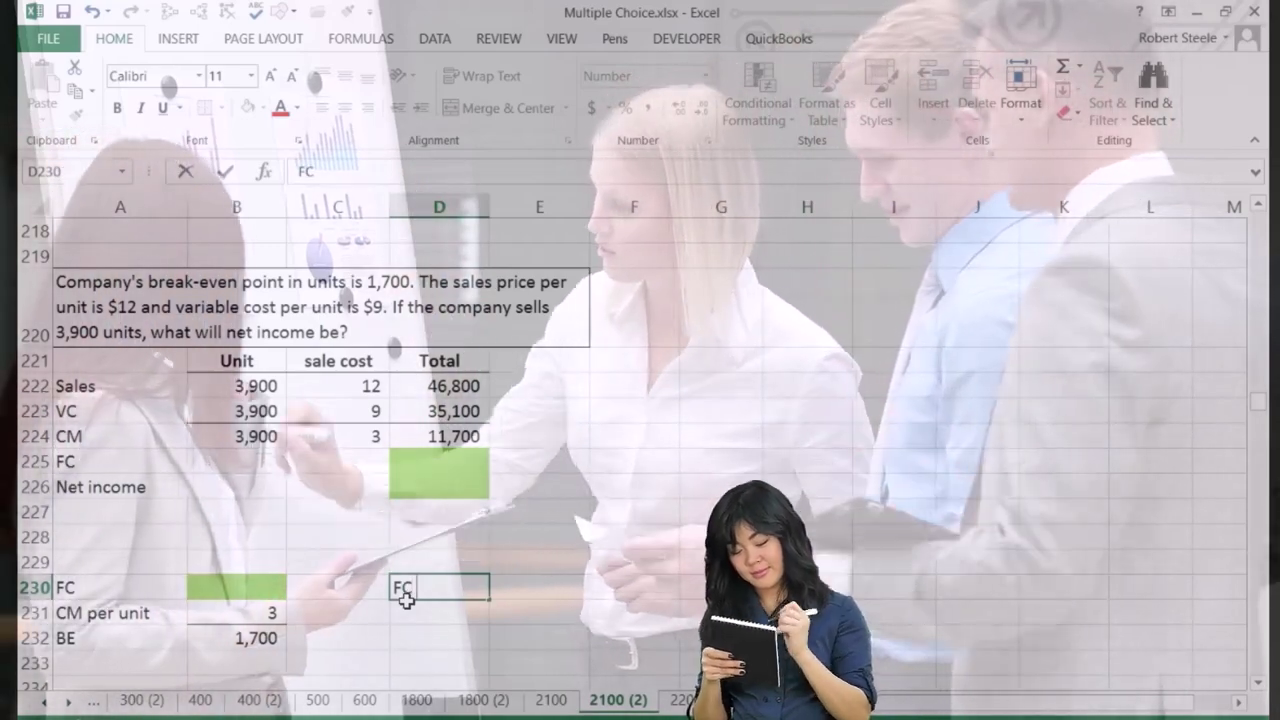
type(" / 3 = 1,700")
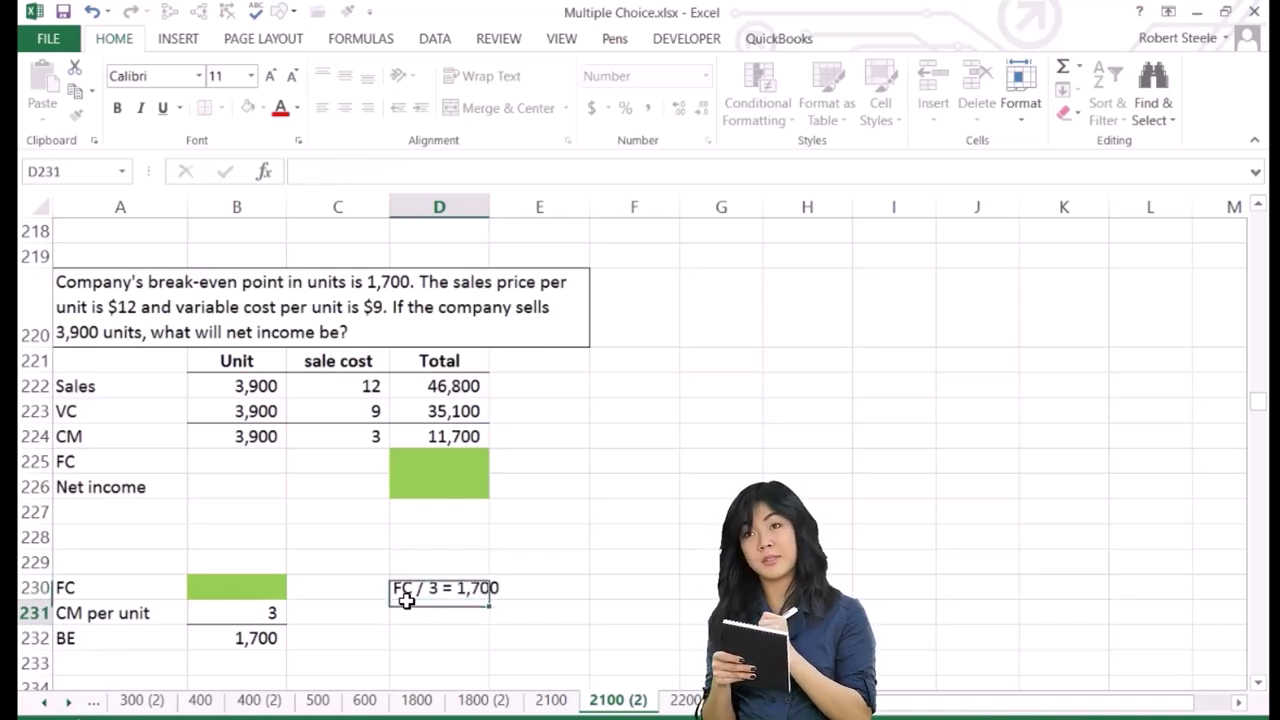
key("Return")
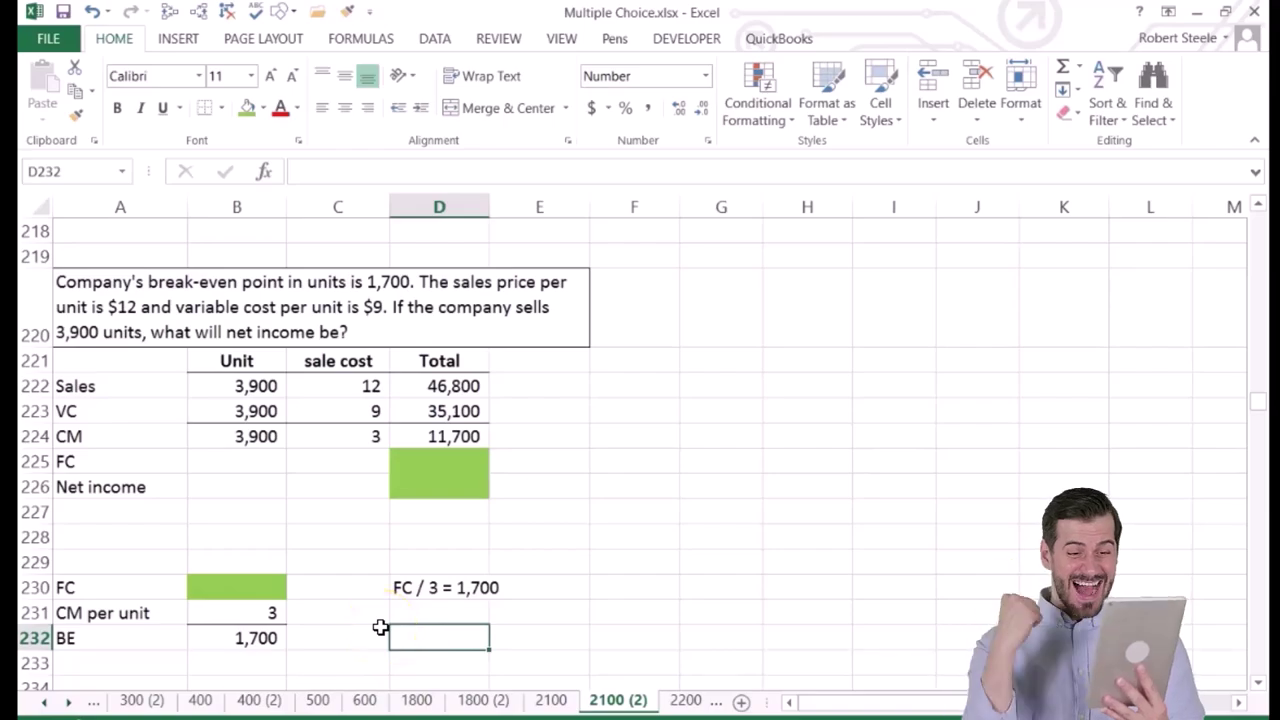
Label D232 as FC and enter the formula =3/1700 beside it in E232.
type("FC")
key("Tab")
type("=3")
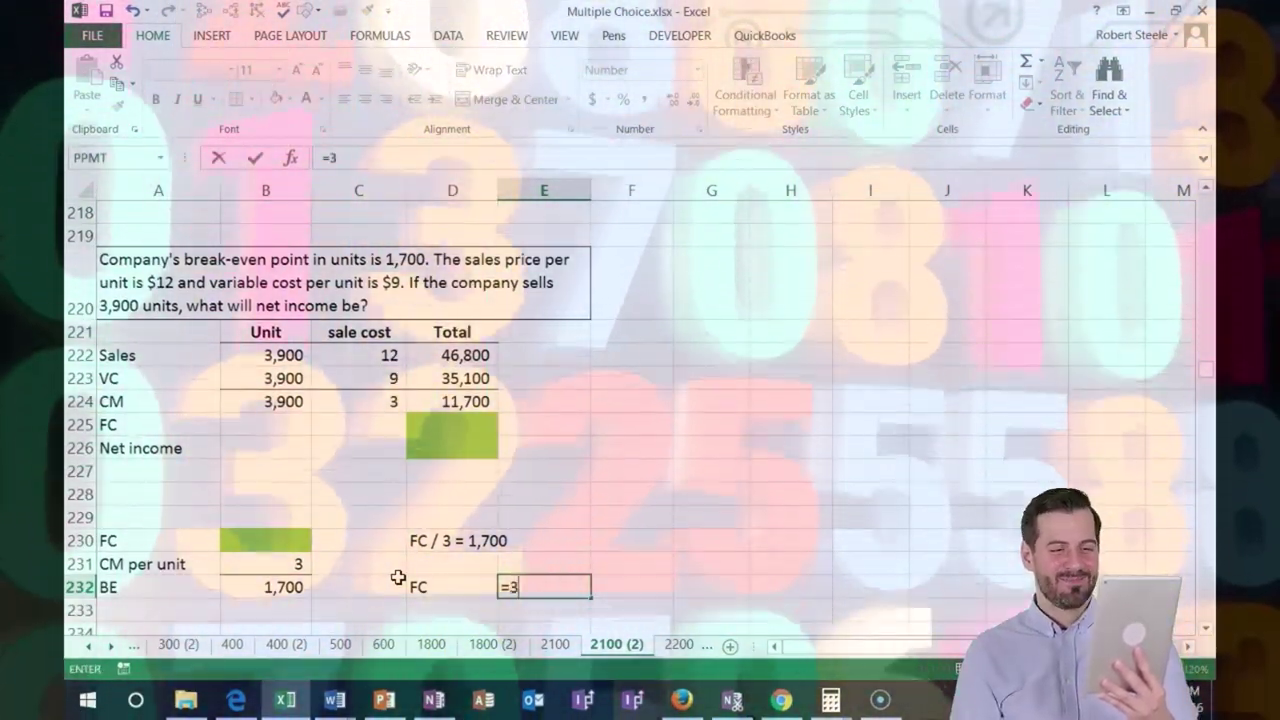
type("/1700")
key("Return")
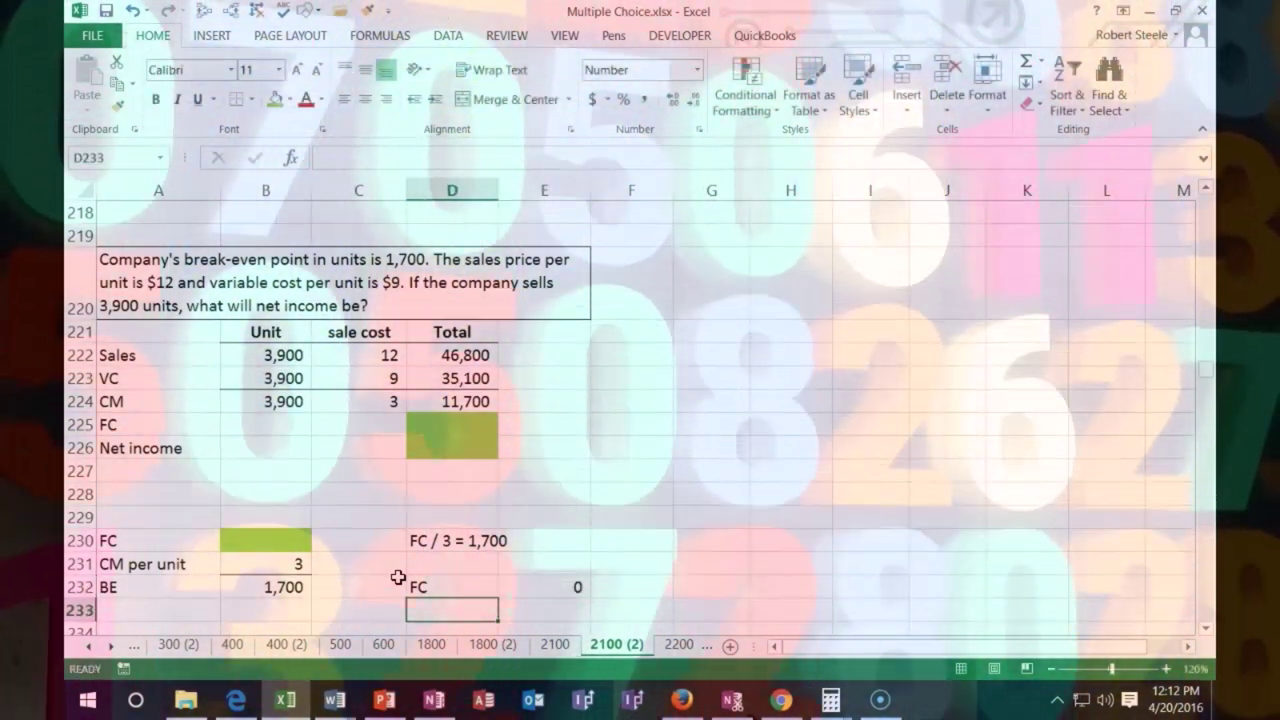
Replace the formula in E232 with =3*1700.
left_click(461, 608)
left_click(517, 588)
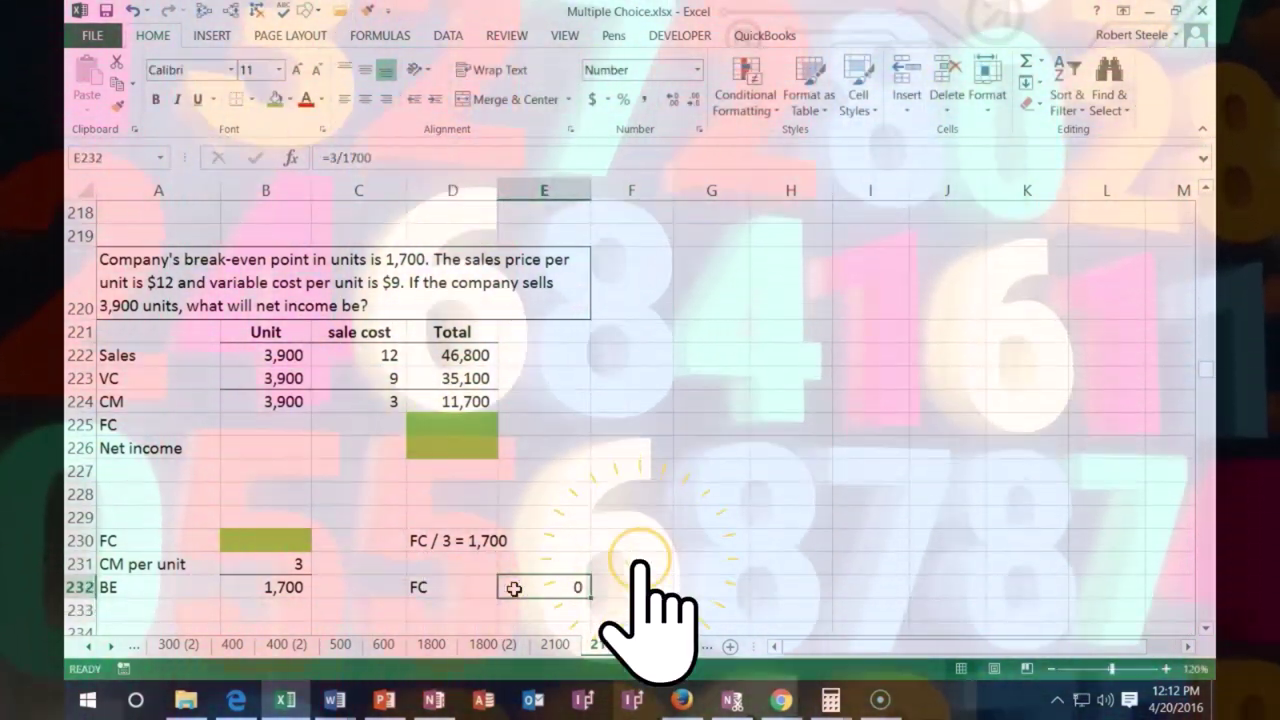
type("=3*")
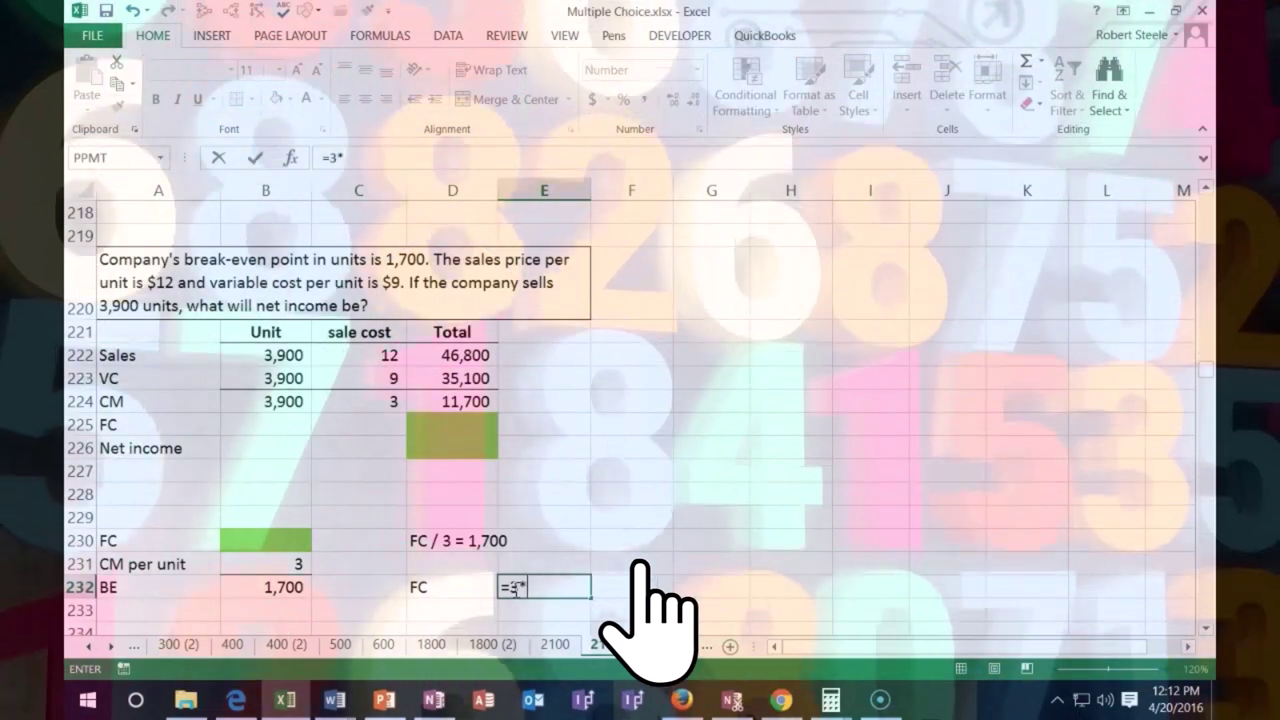
type("1700")
key("Return")
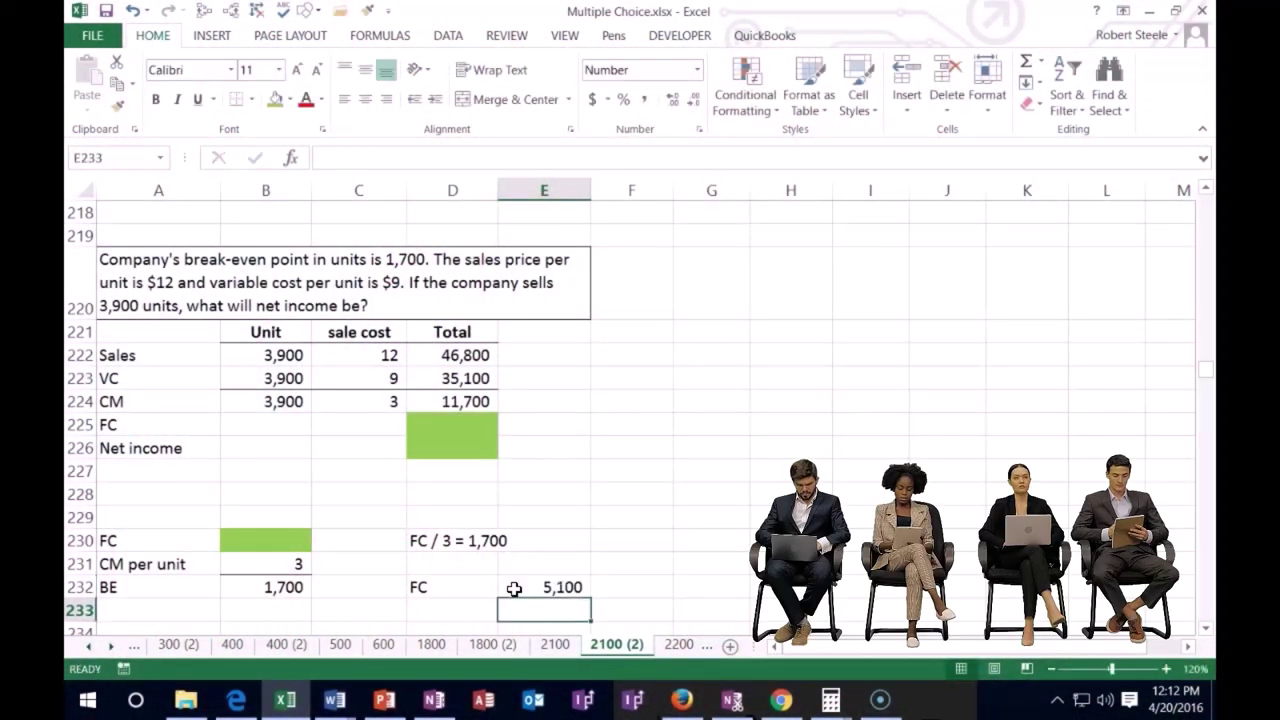
Calculate the fixed cost in B230 by multiplying CM per unit by break-even units with =B231*B232.
key("Left")
key("Left")
key("Left")
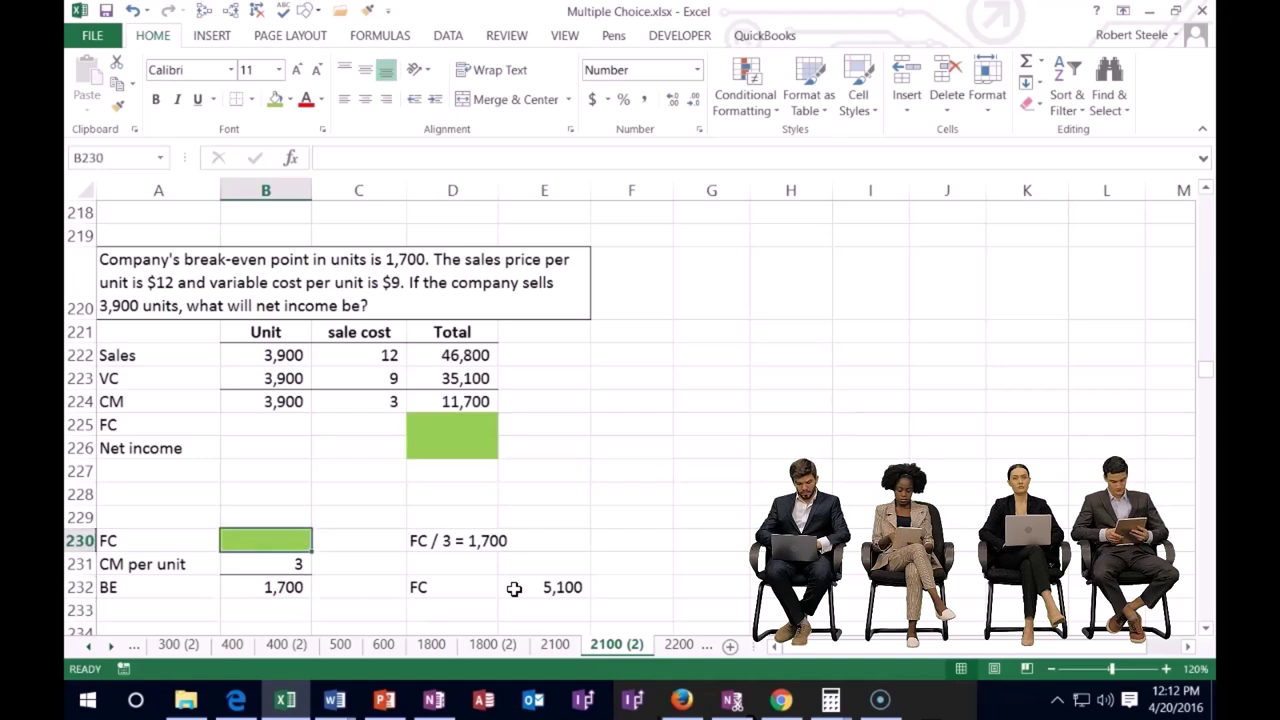
type("=")
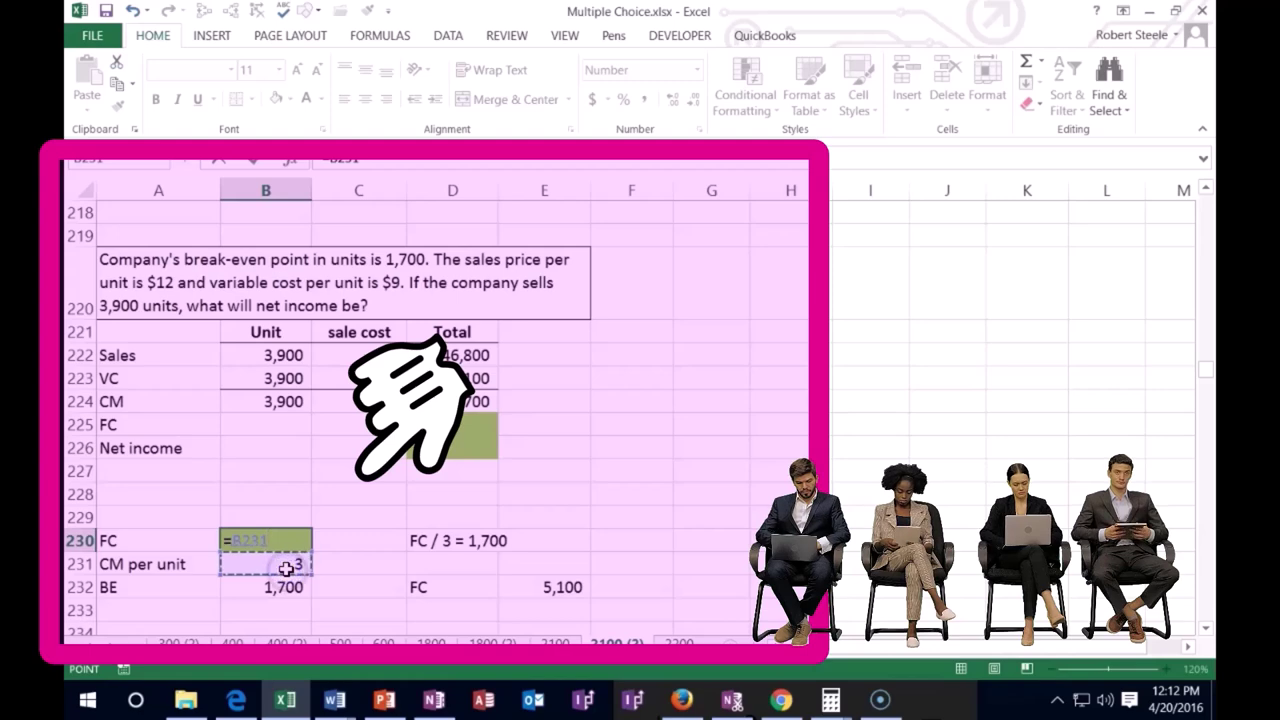
left_click(281, 590)
key("Return")
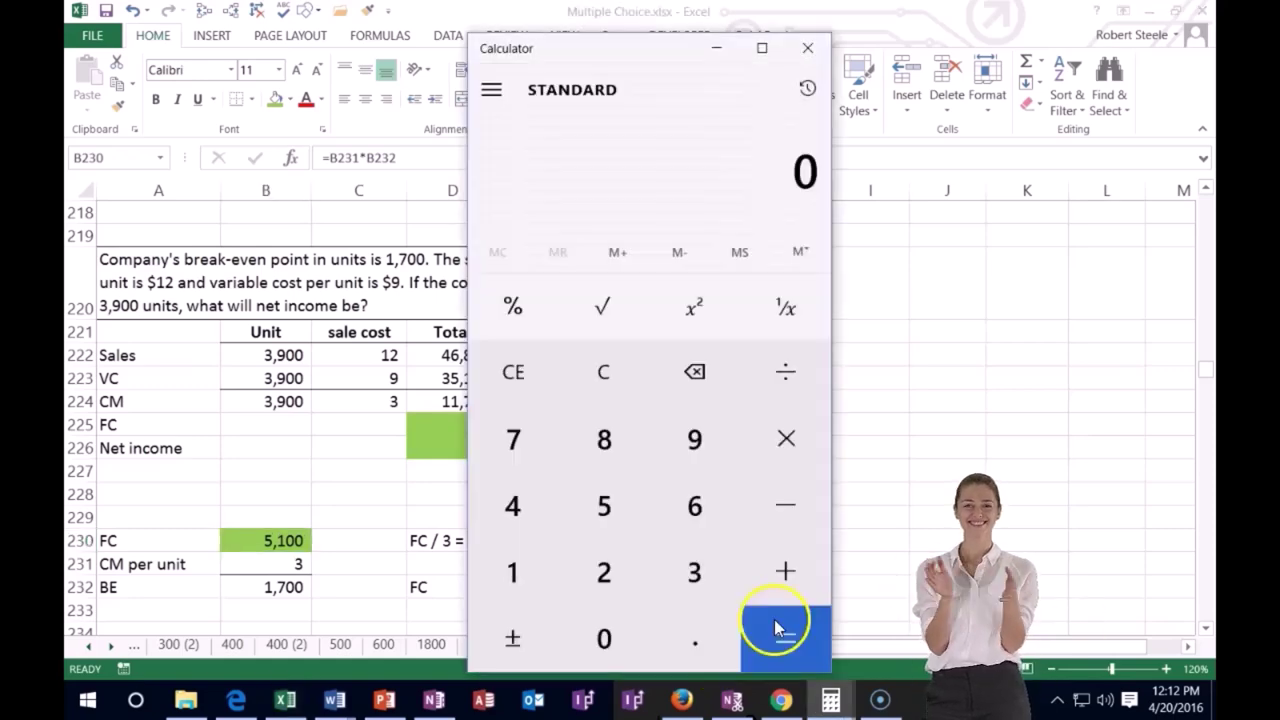
Check the break-even units in Calculator by dividing 5100 by 3, and return to the fixed cost cell B230 in Excel.
type("5100")
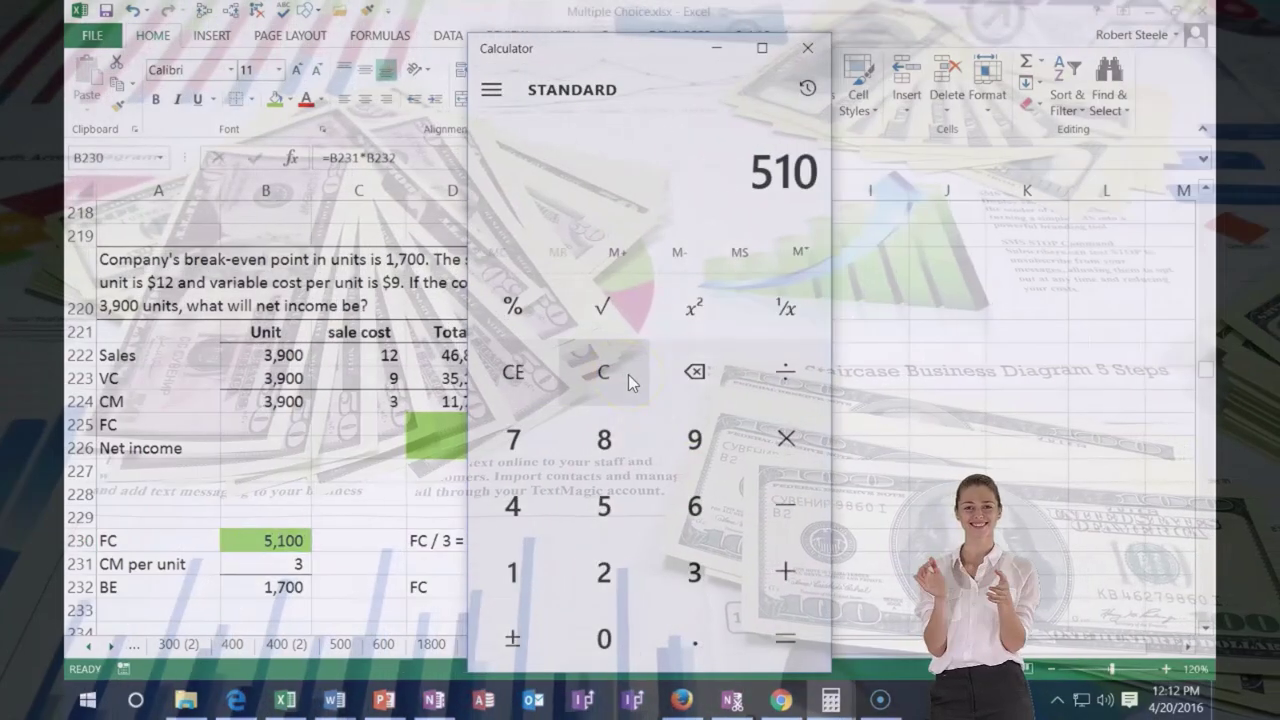
key("slash")
type("3")
key("Return")
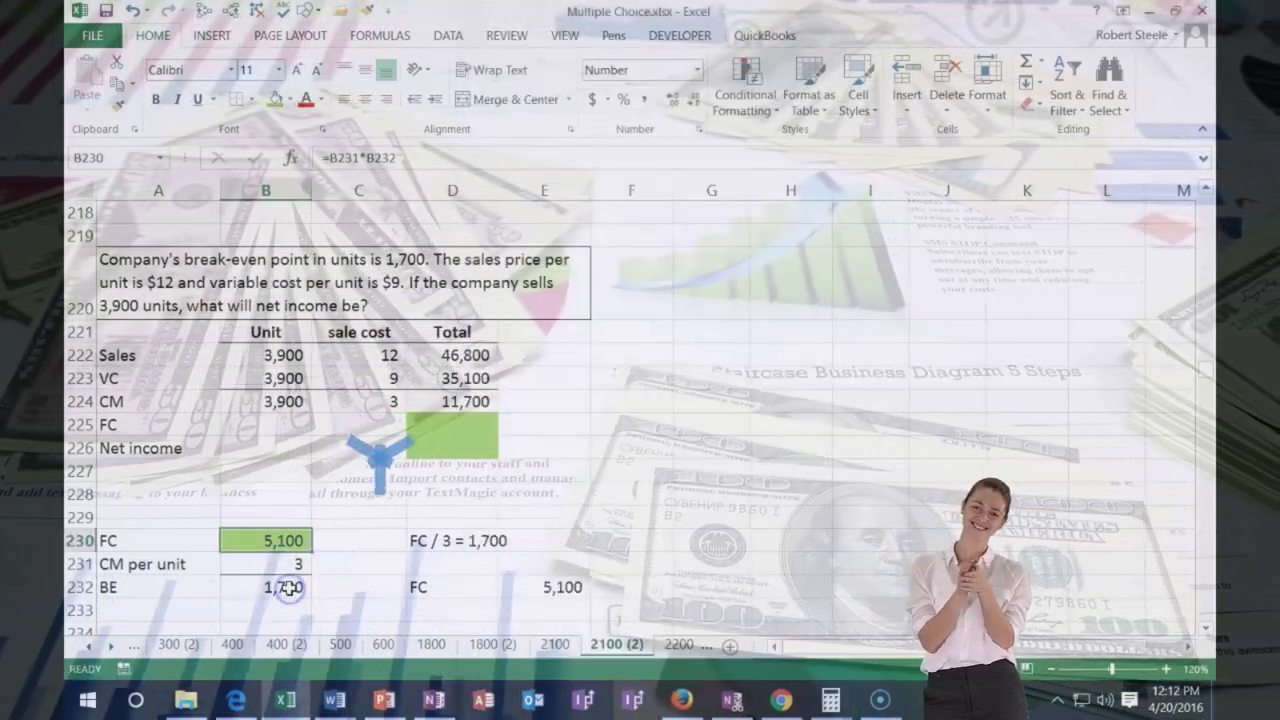
left_click(277, 546)
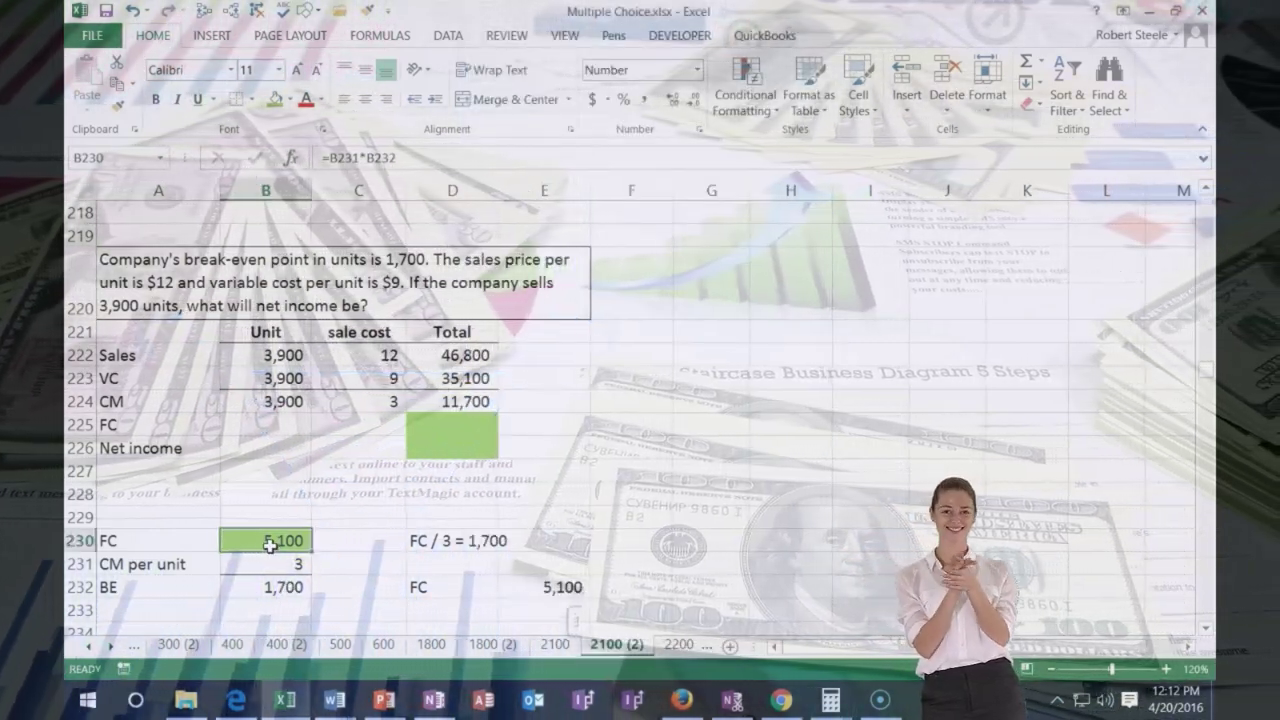
Bring the fixed cost from B230 into D225 and calculate net income in D226 with =D224-D225.
left_click(445, 425)
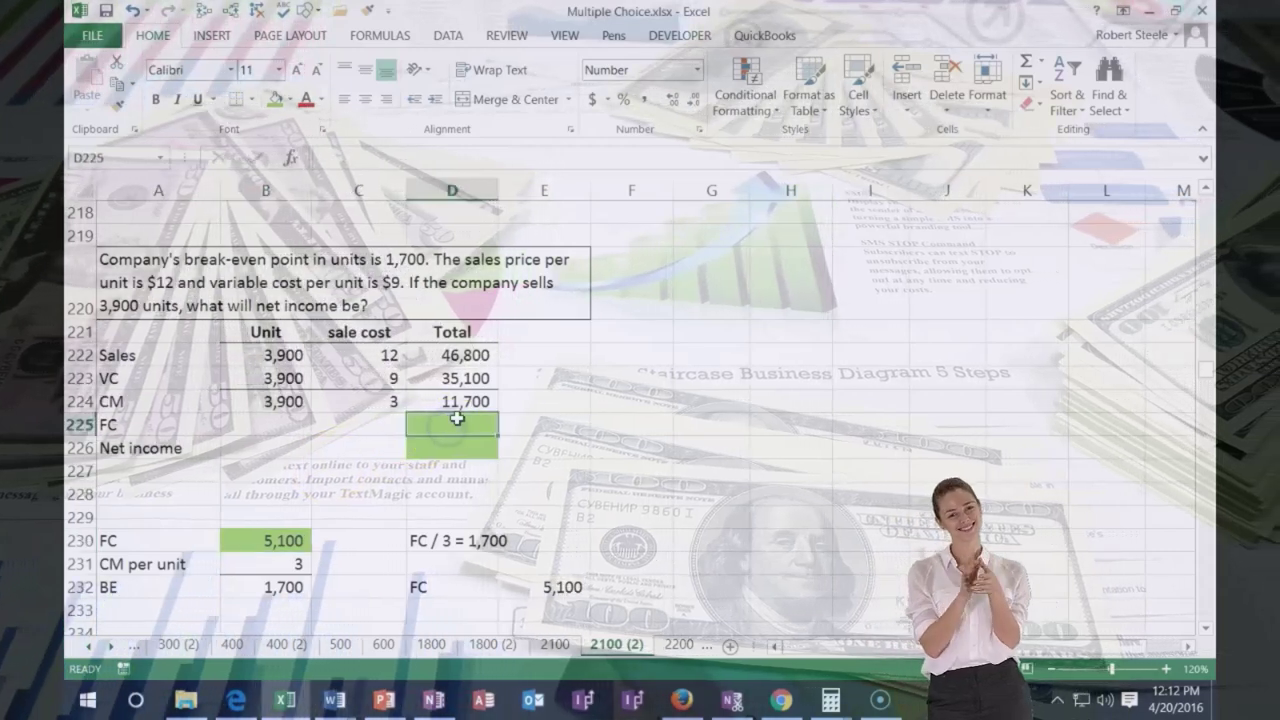
type("=")
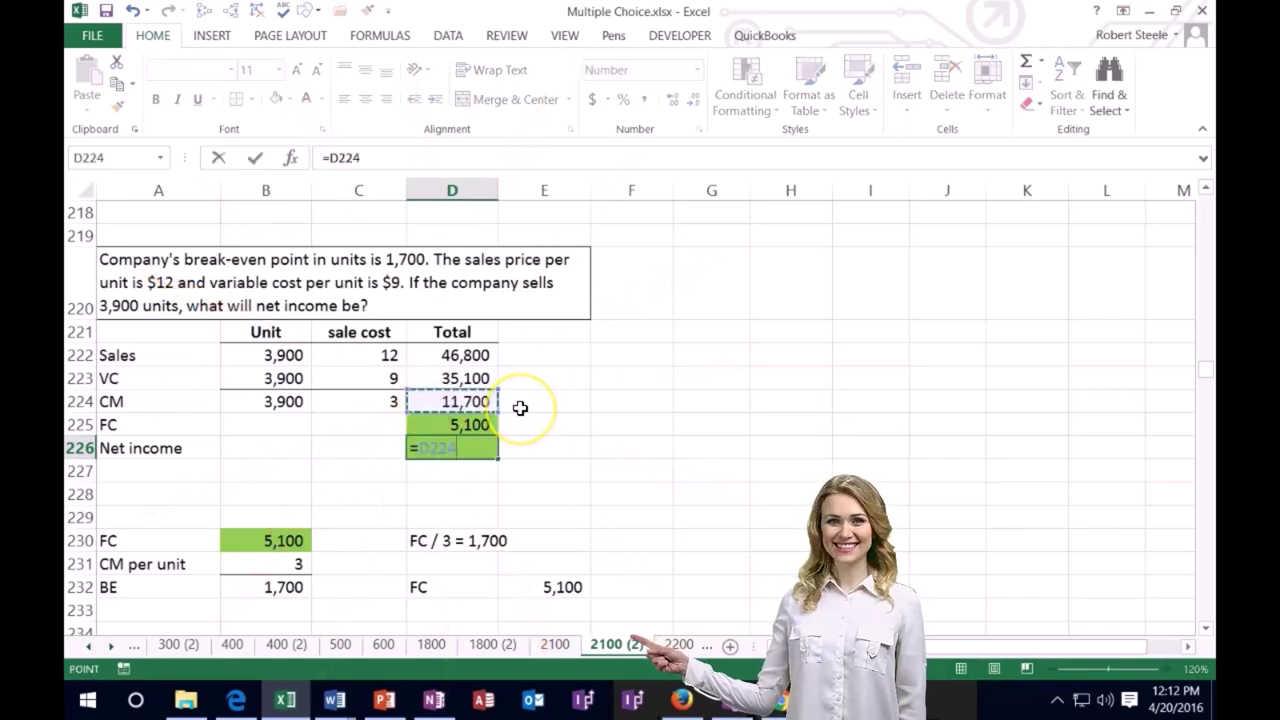
type("-")
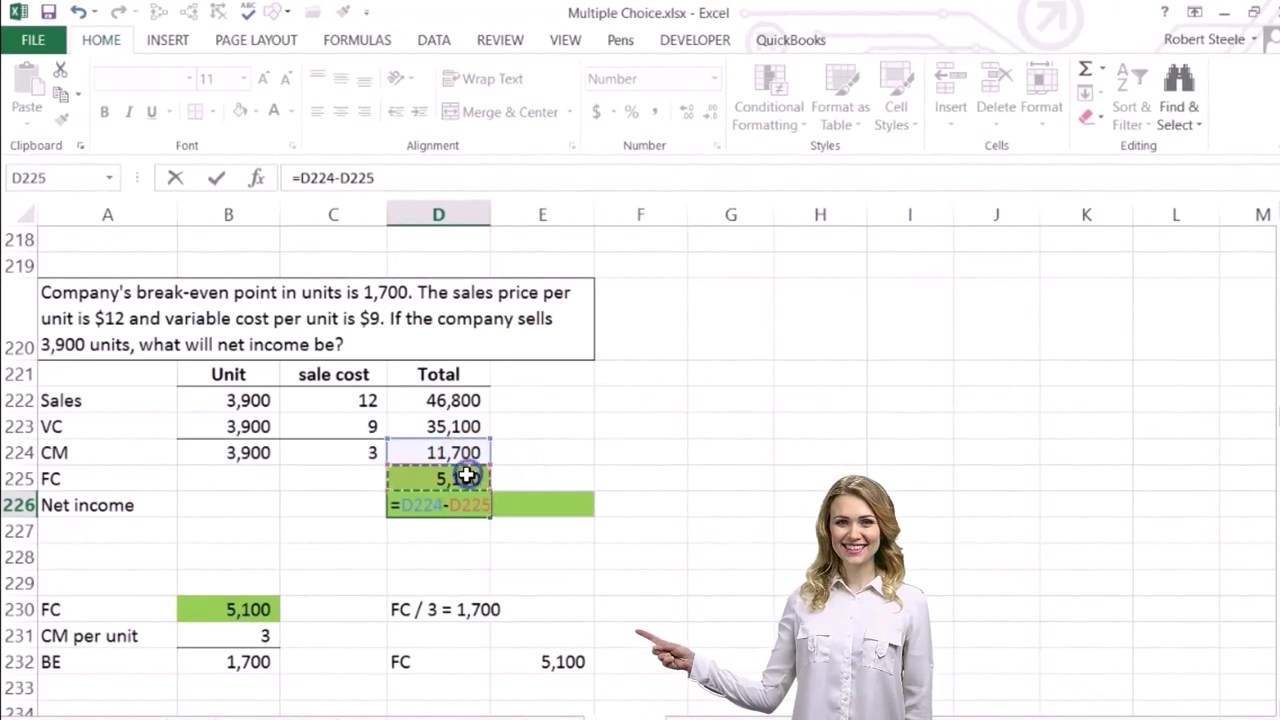